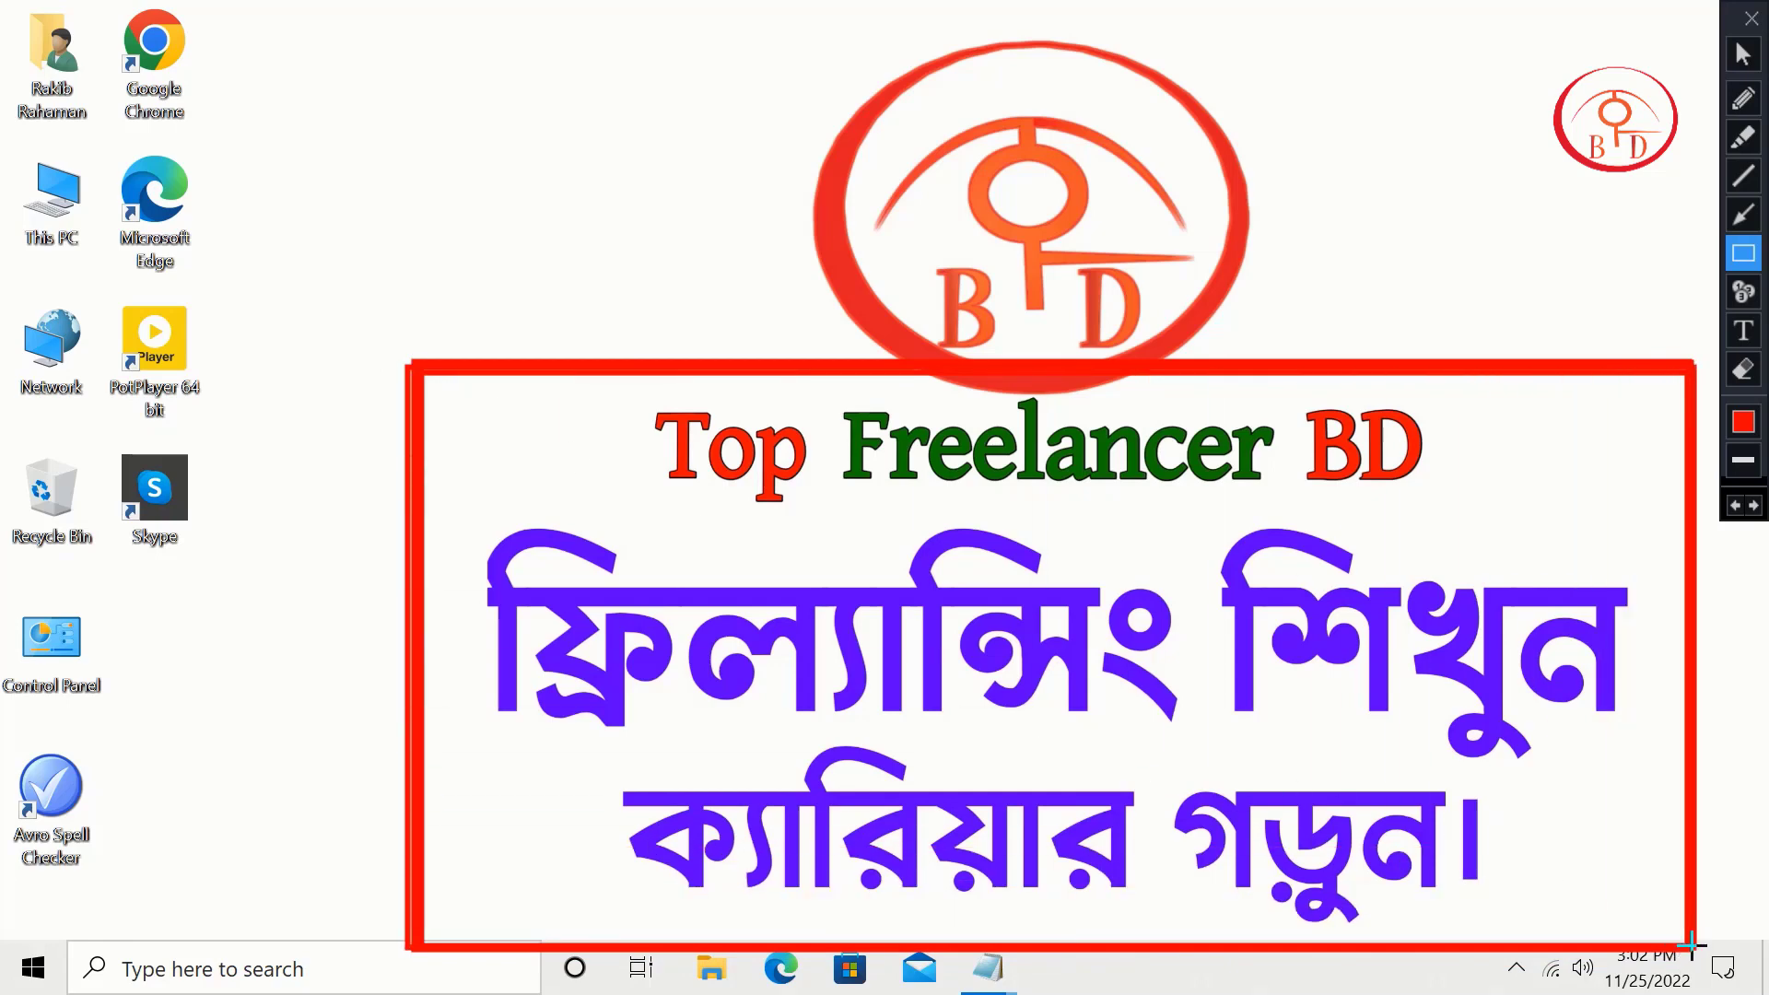
Step: Clear the on-screen annotations, refresh the desktop twice, and launch Google Chrome
key("Escape")
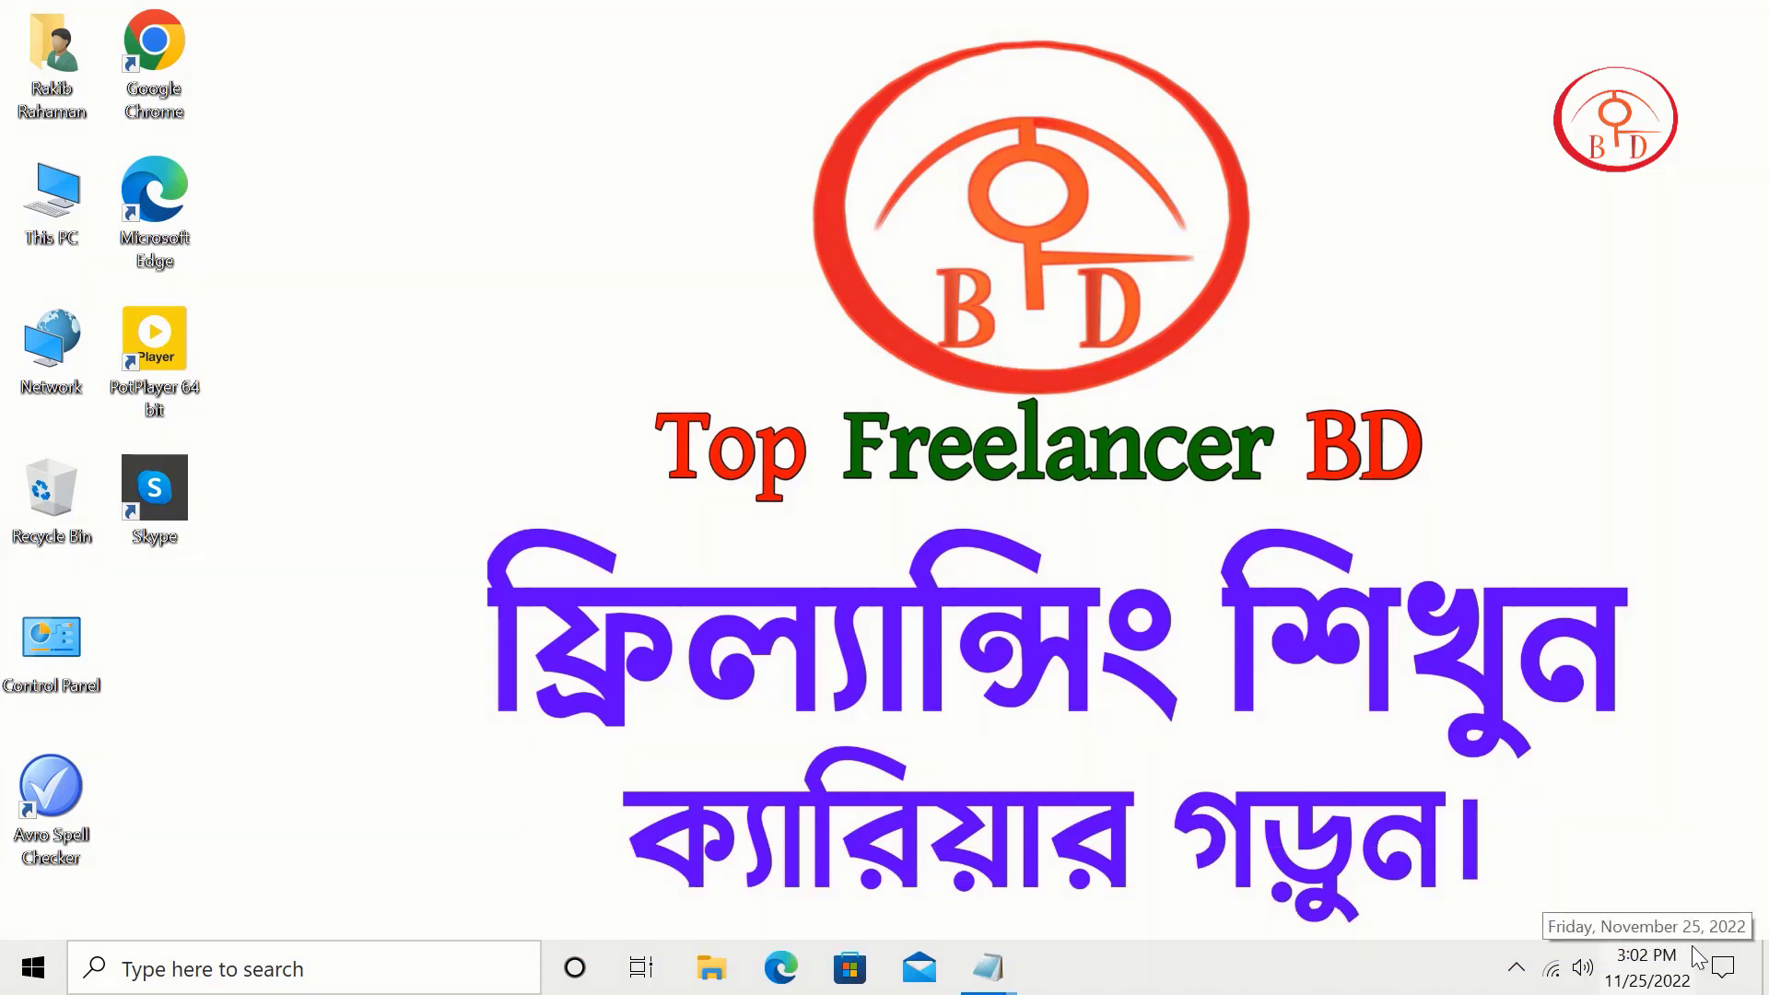
right_click(545, 188)
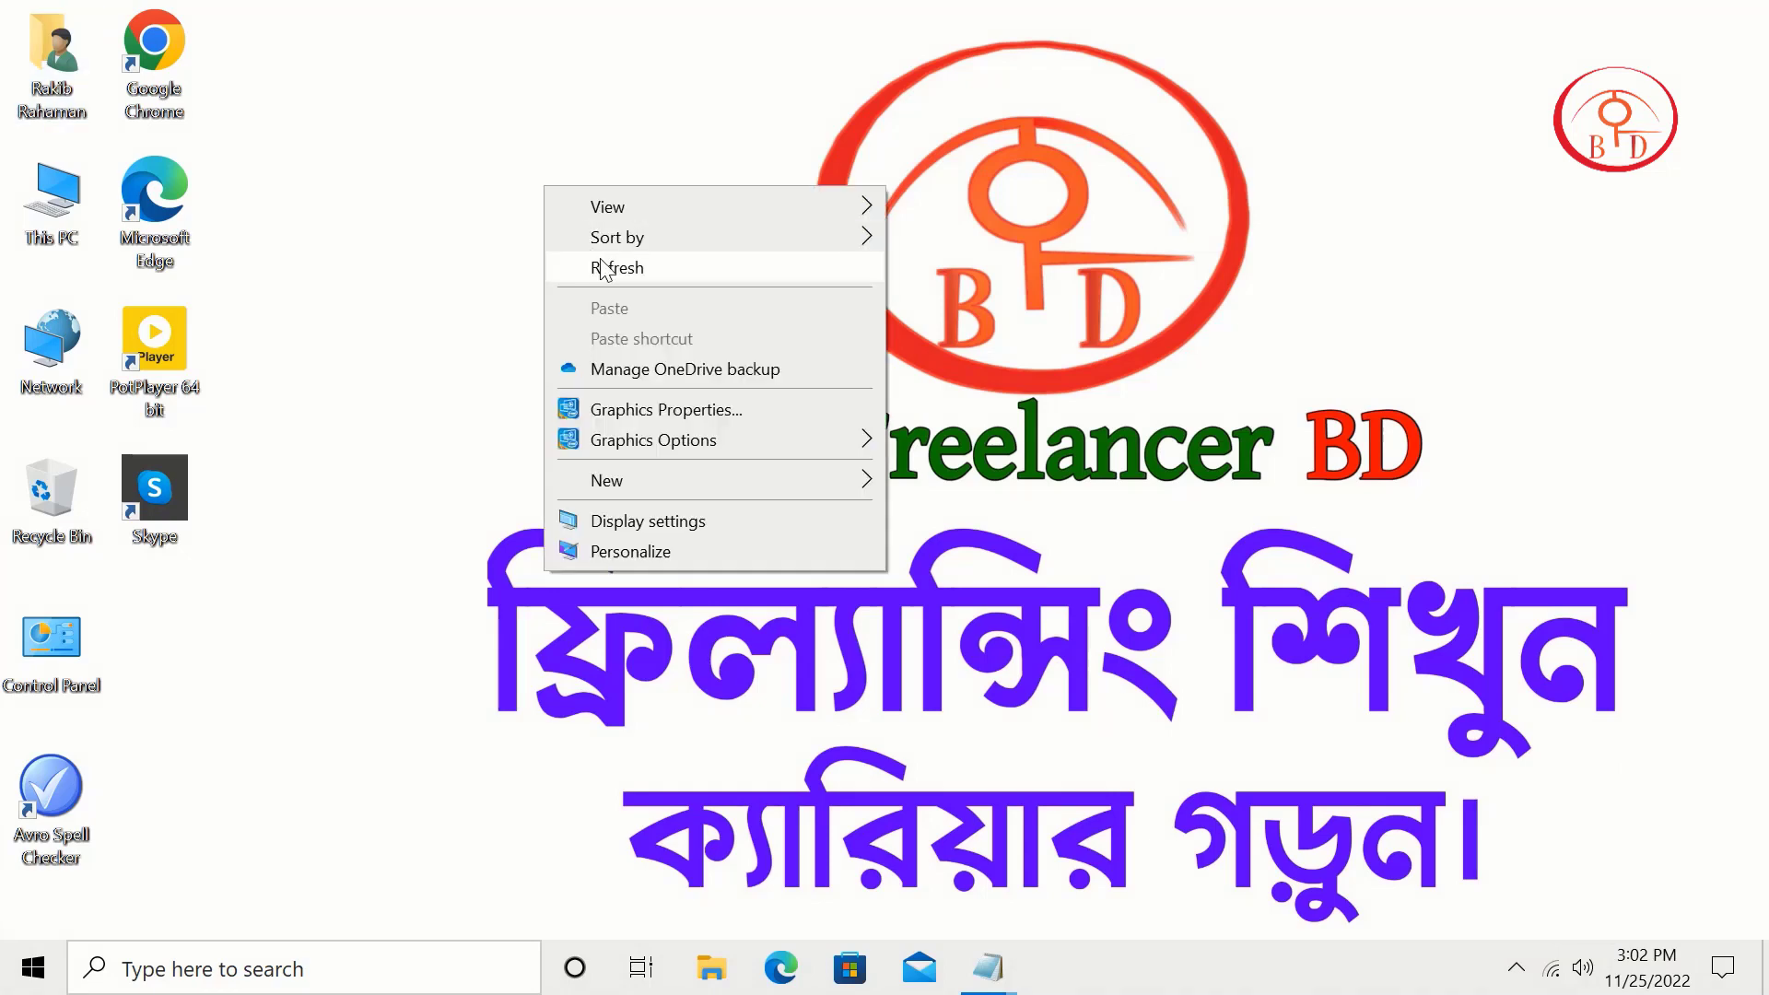
left_click(599, 268)
right_click(497, 198)
left_click(586, 279)
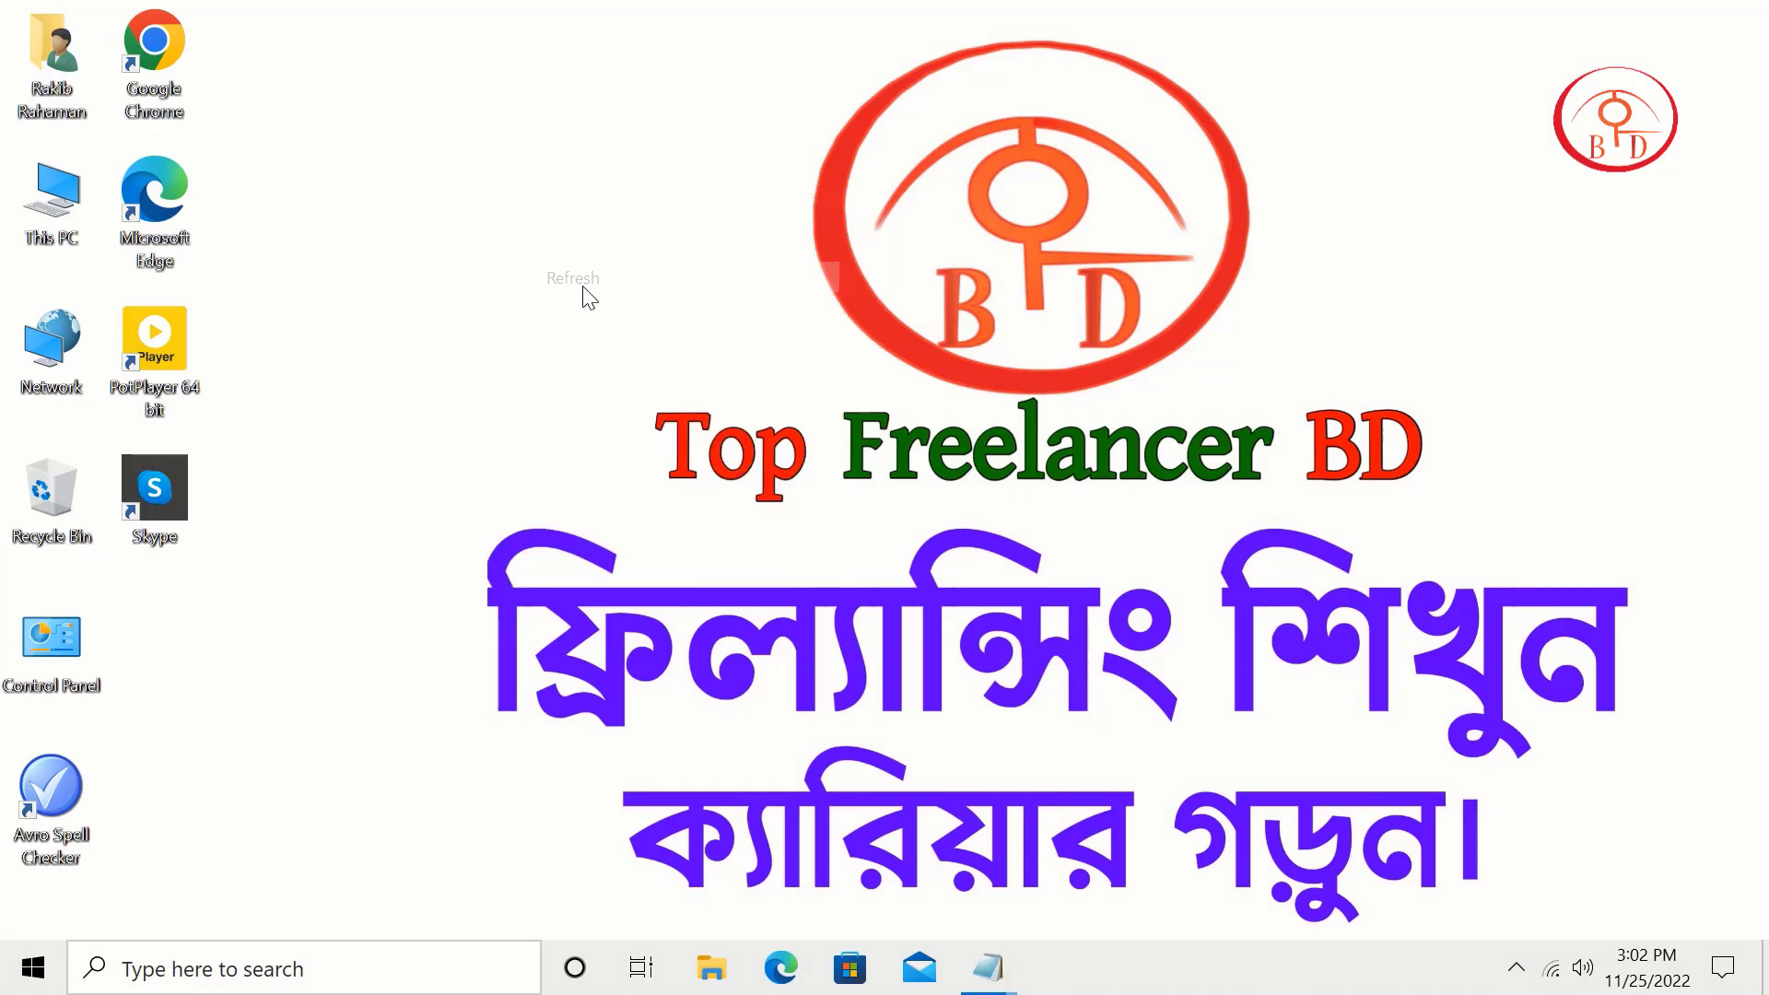
double_click(154, 41)
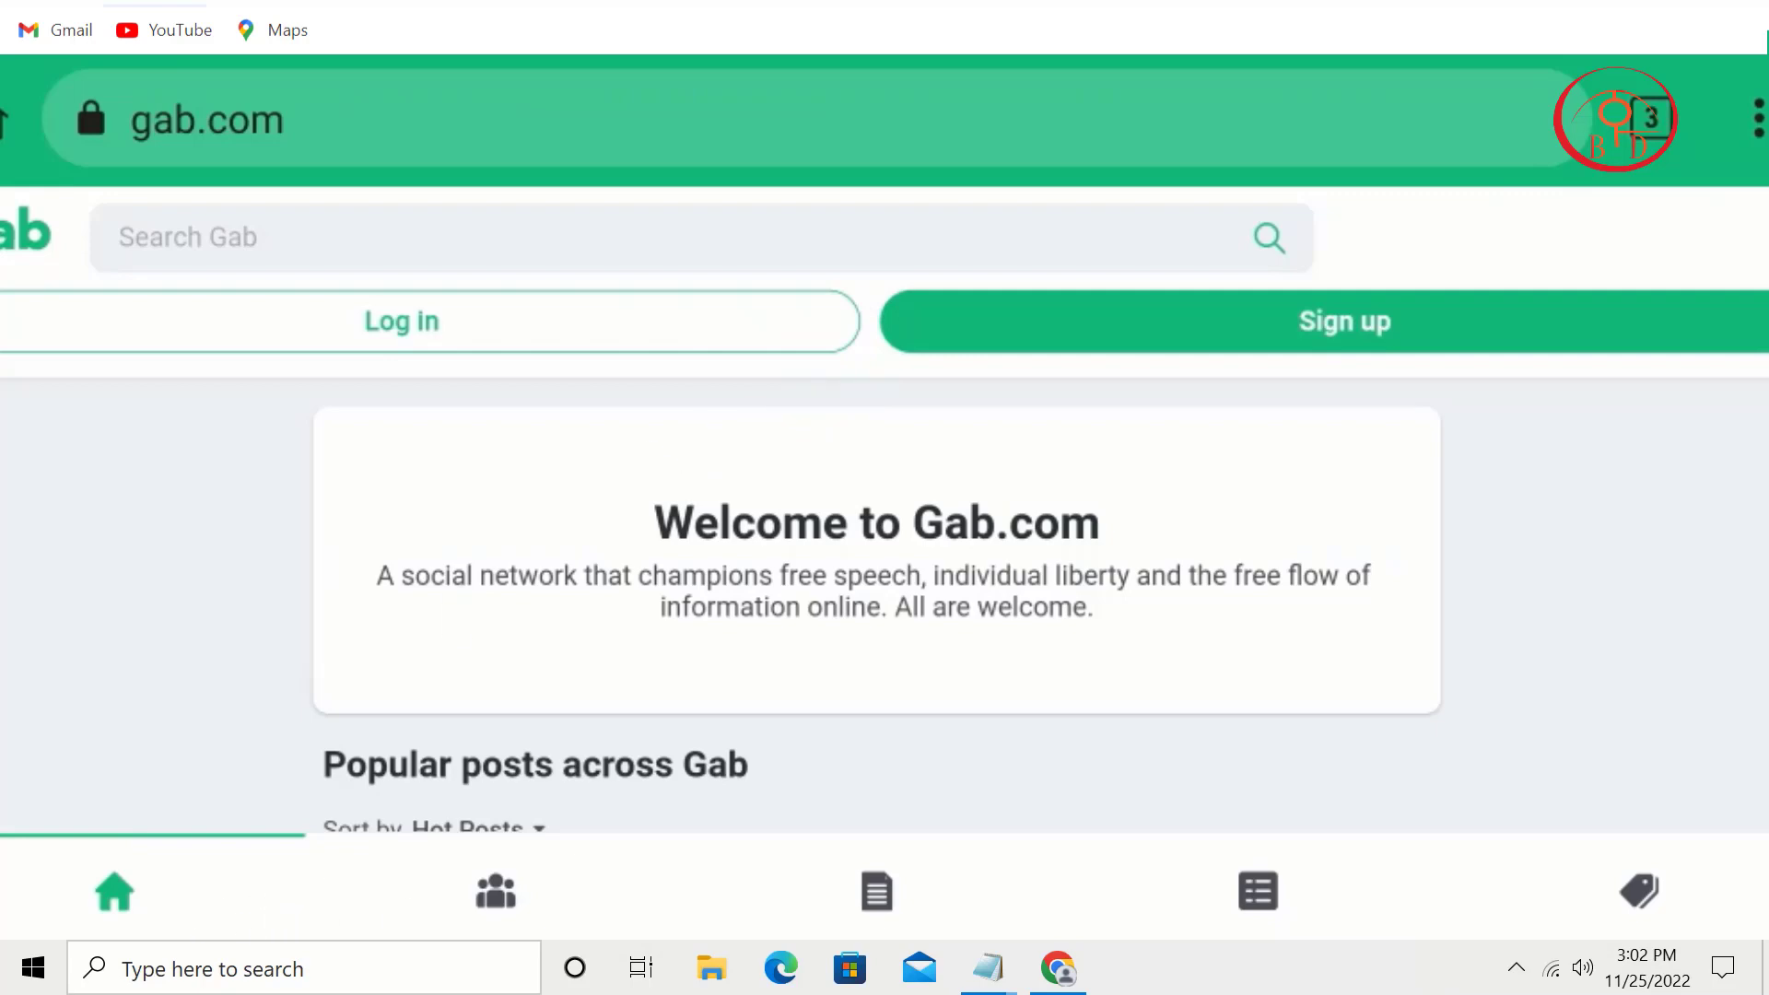
Step: Visit Gab's News, Featured Feeds and Marketplace pages, then return to the home page
left_click(875, 898)
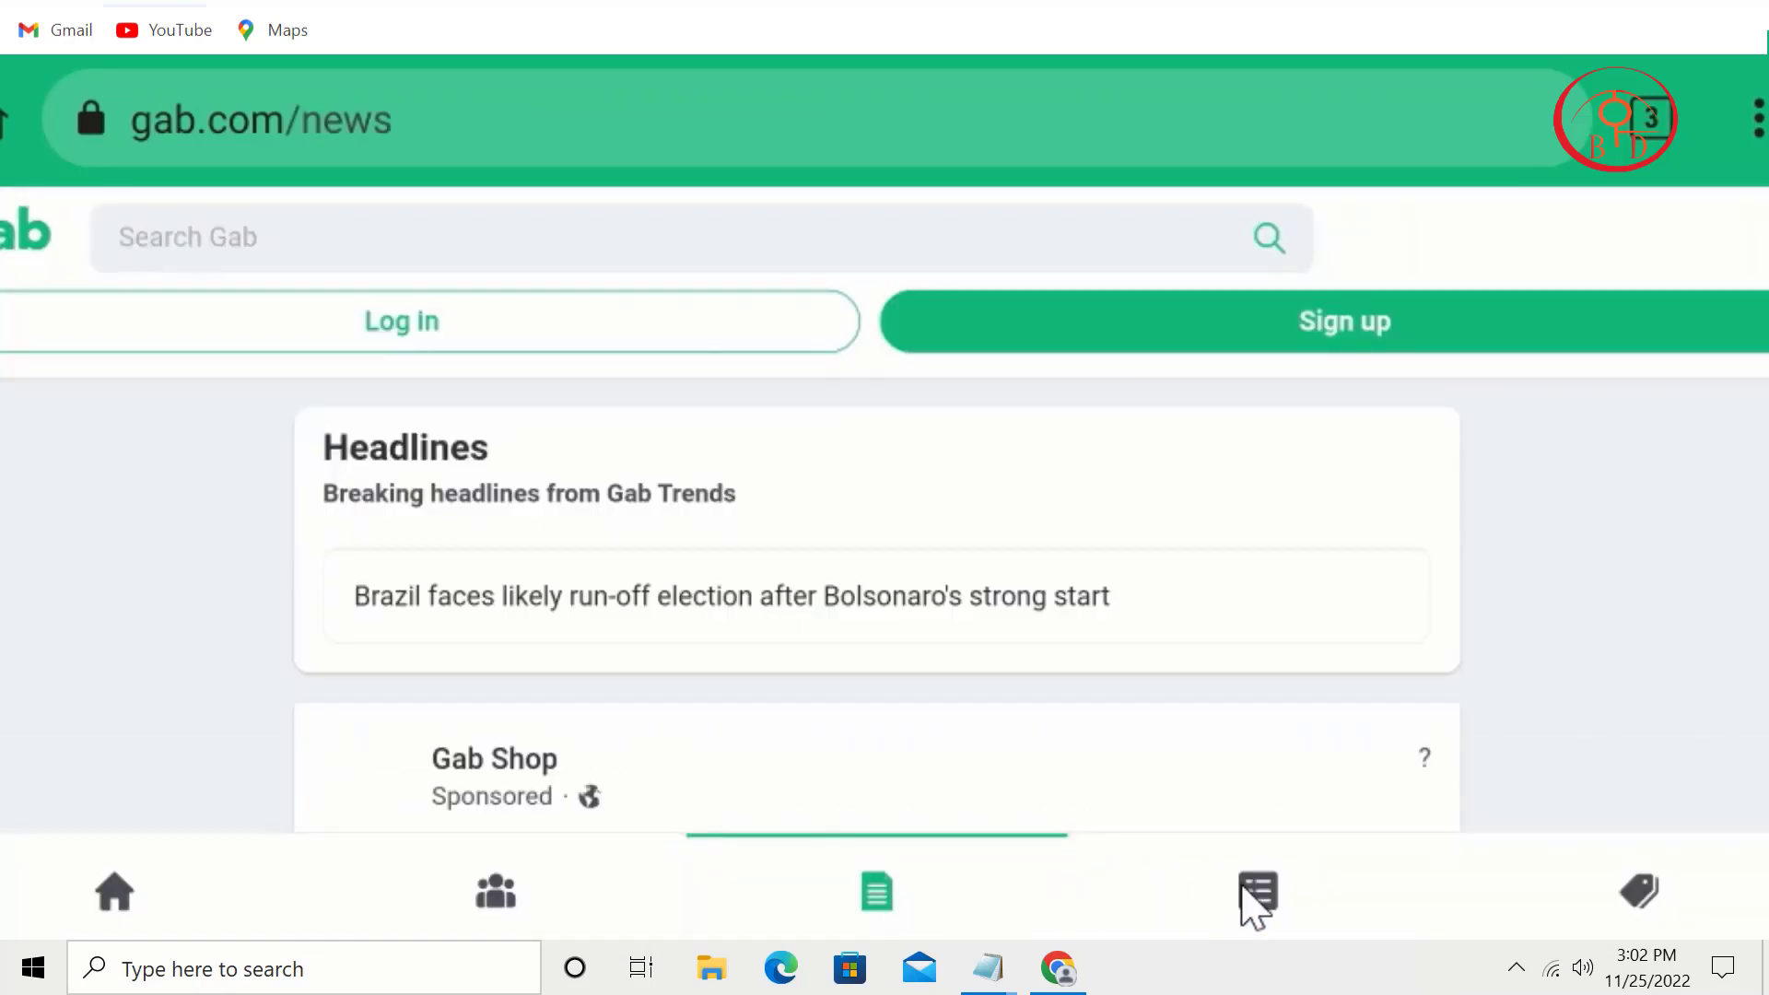
left_click(1246, 889)
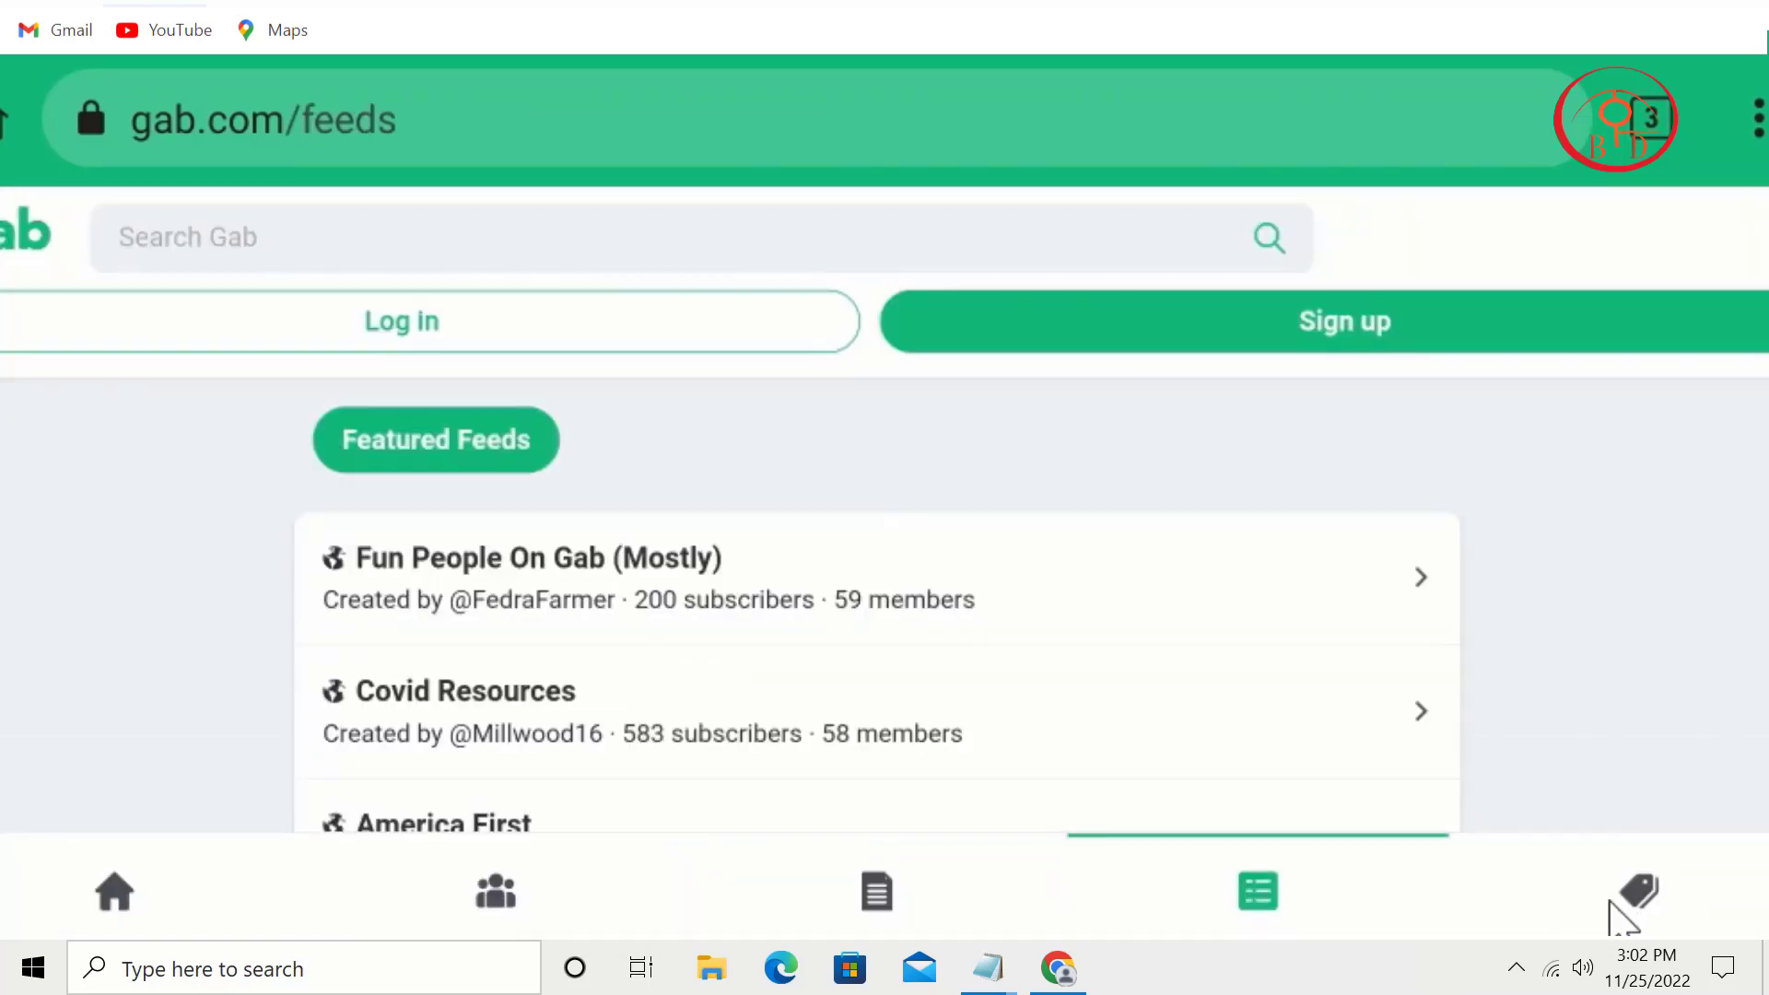
left_click(1560, 910)
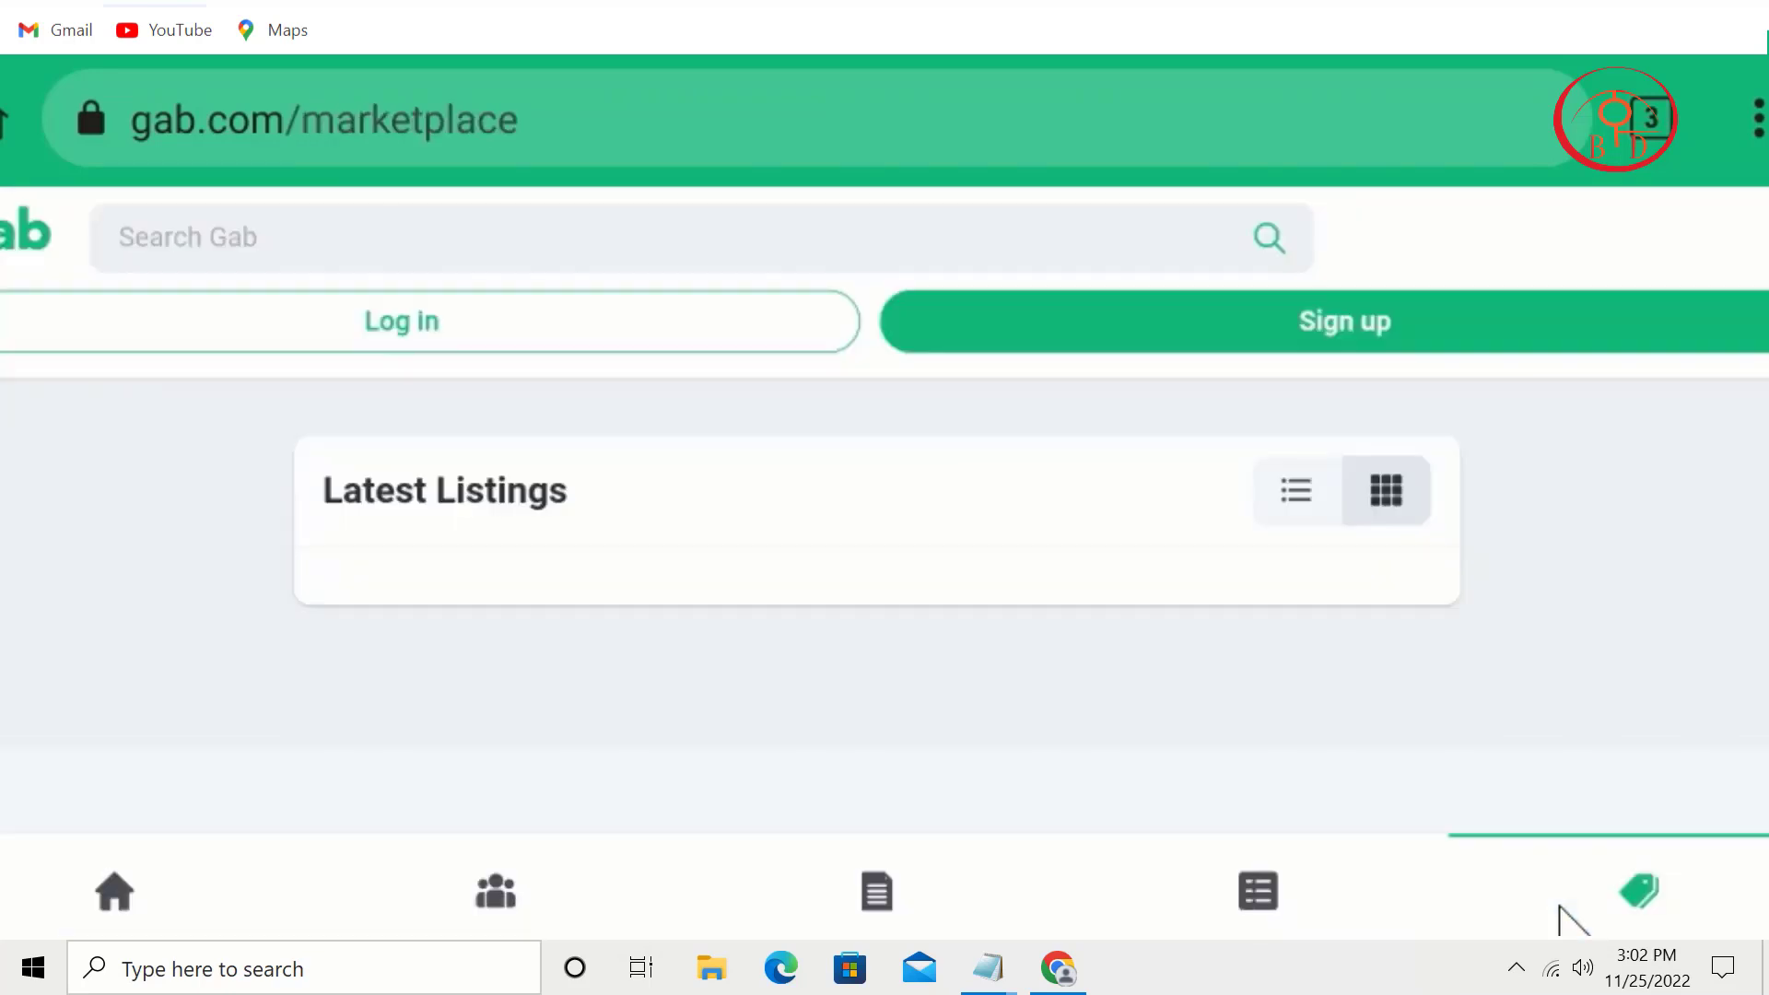
left_click(11, 250)
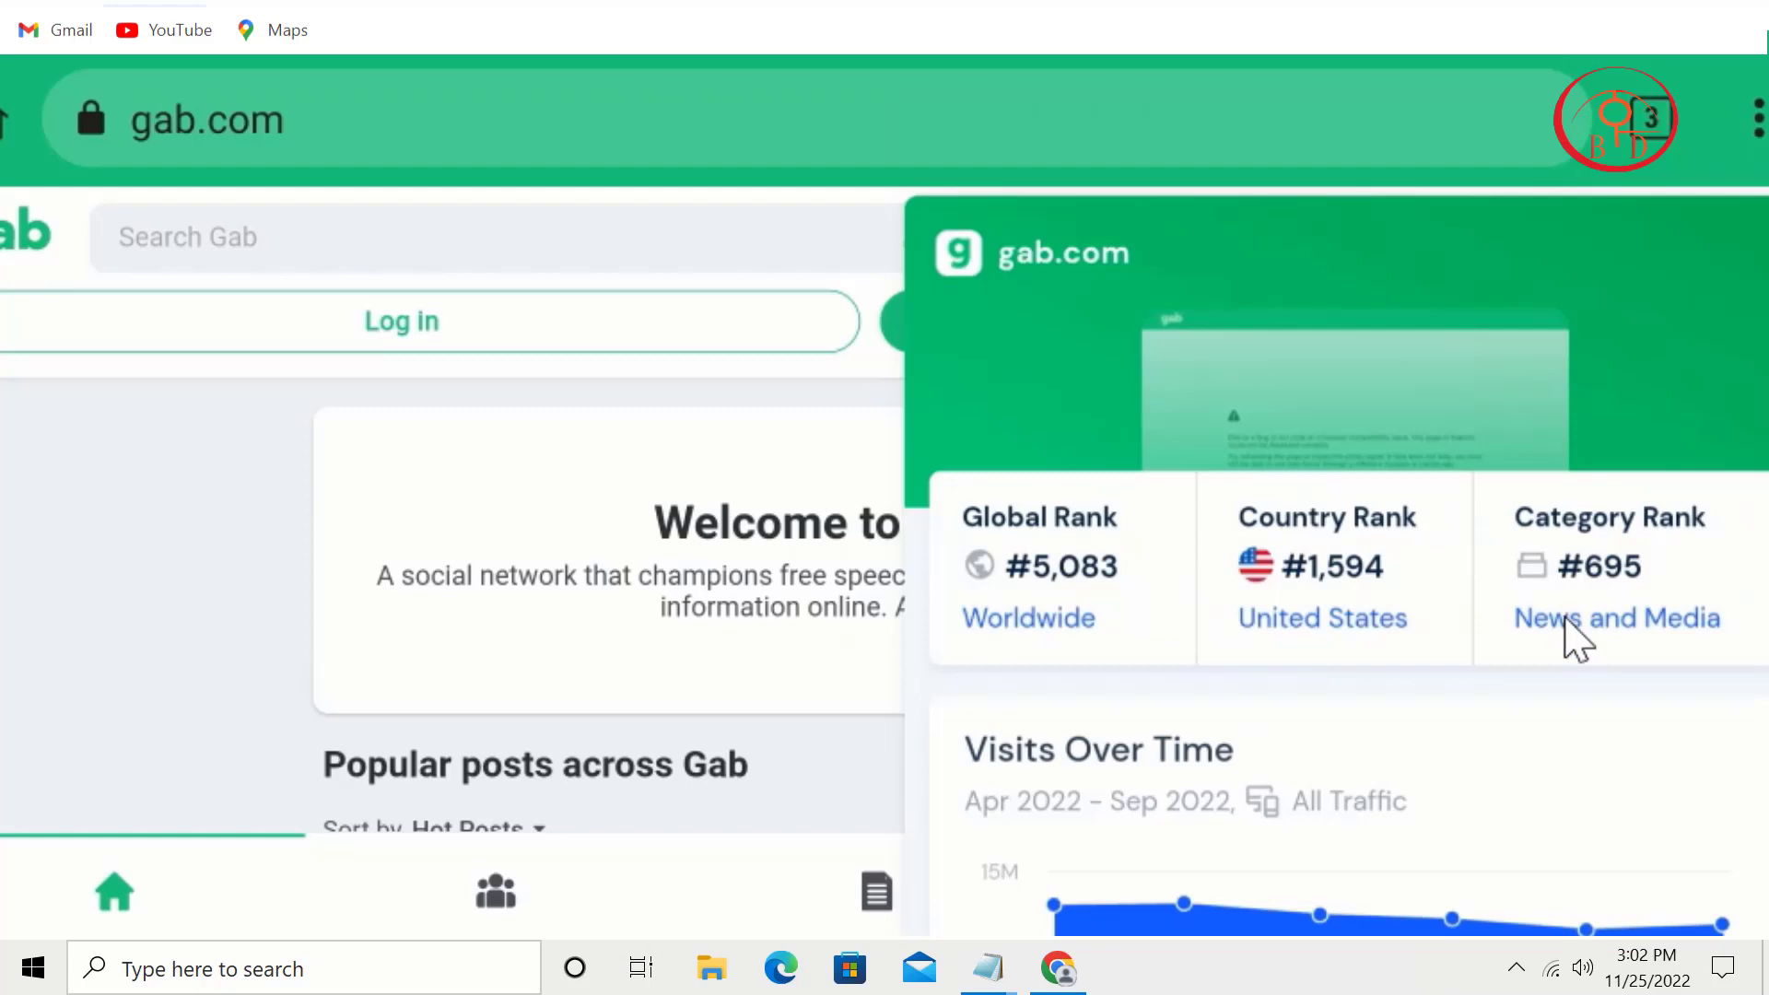
Step: Scroll the gab.com traffic stats down to Marketing Mix (Direct 86.22%), then close the overlay
scroll(1698, 387, "down", 3)
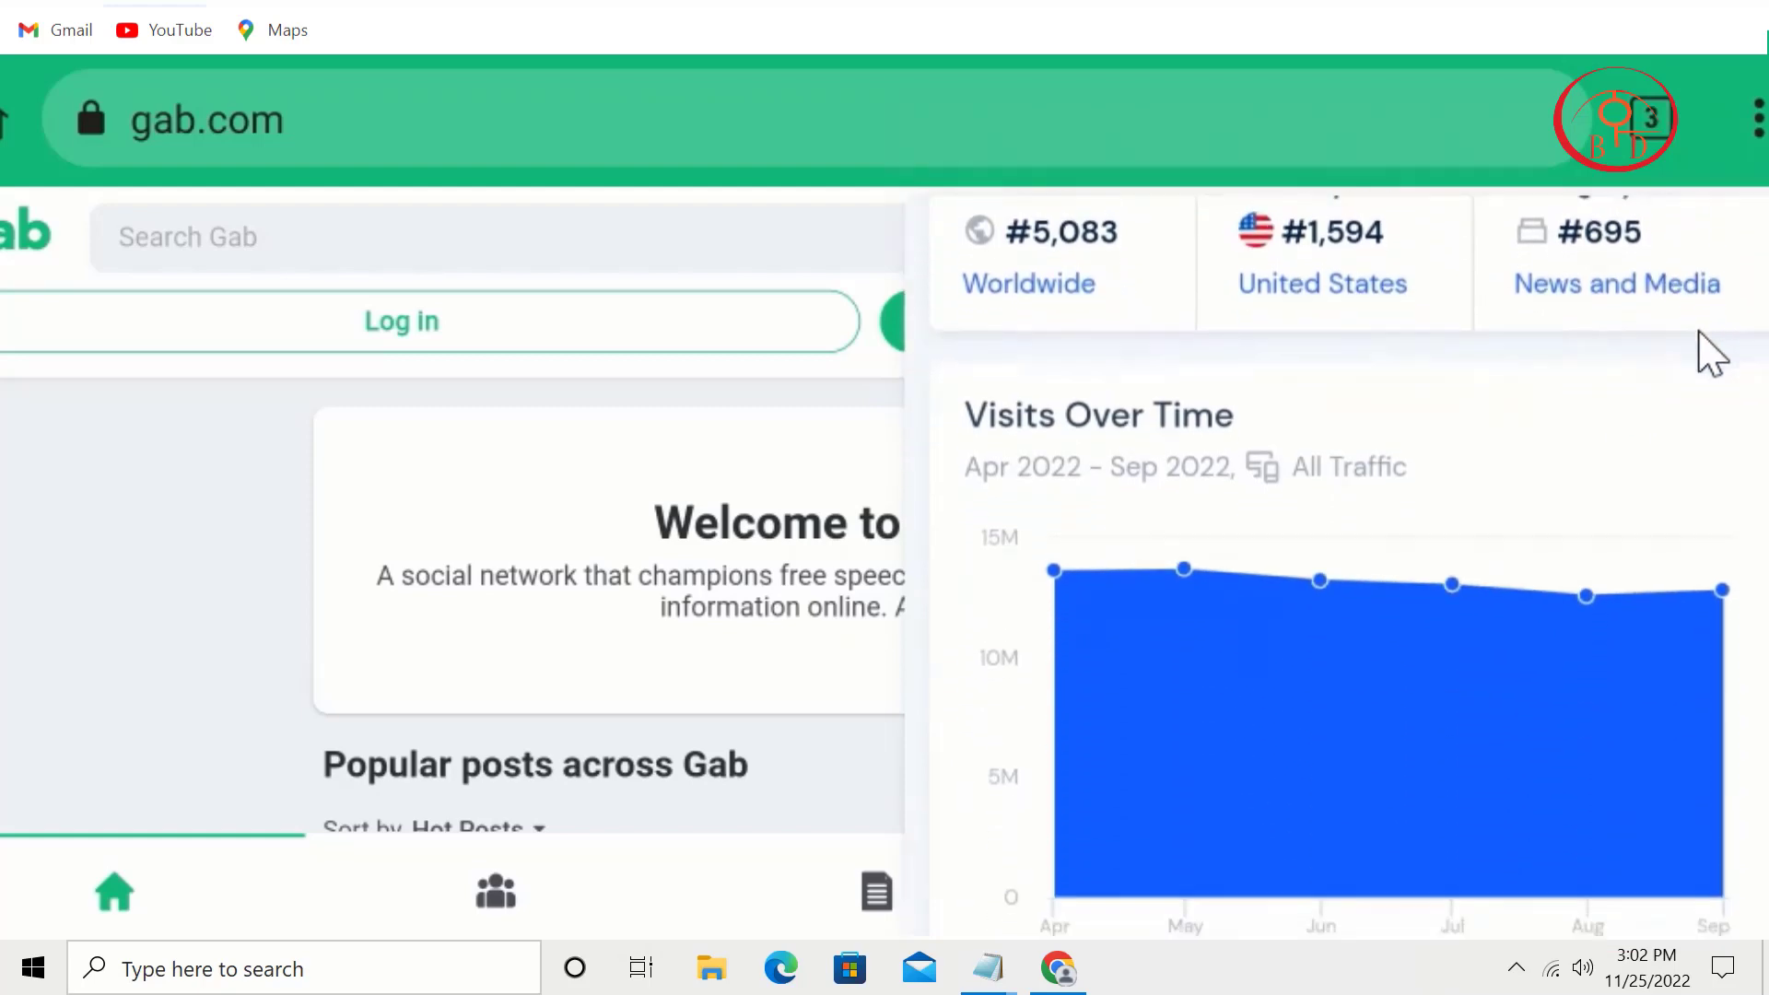
scroll(1705, 473, "down", 4)
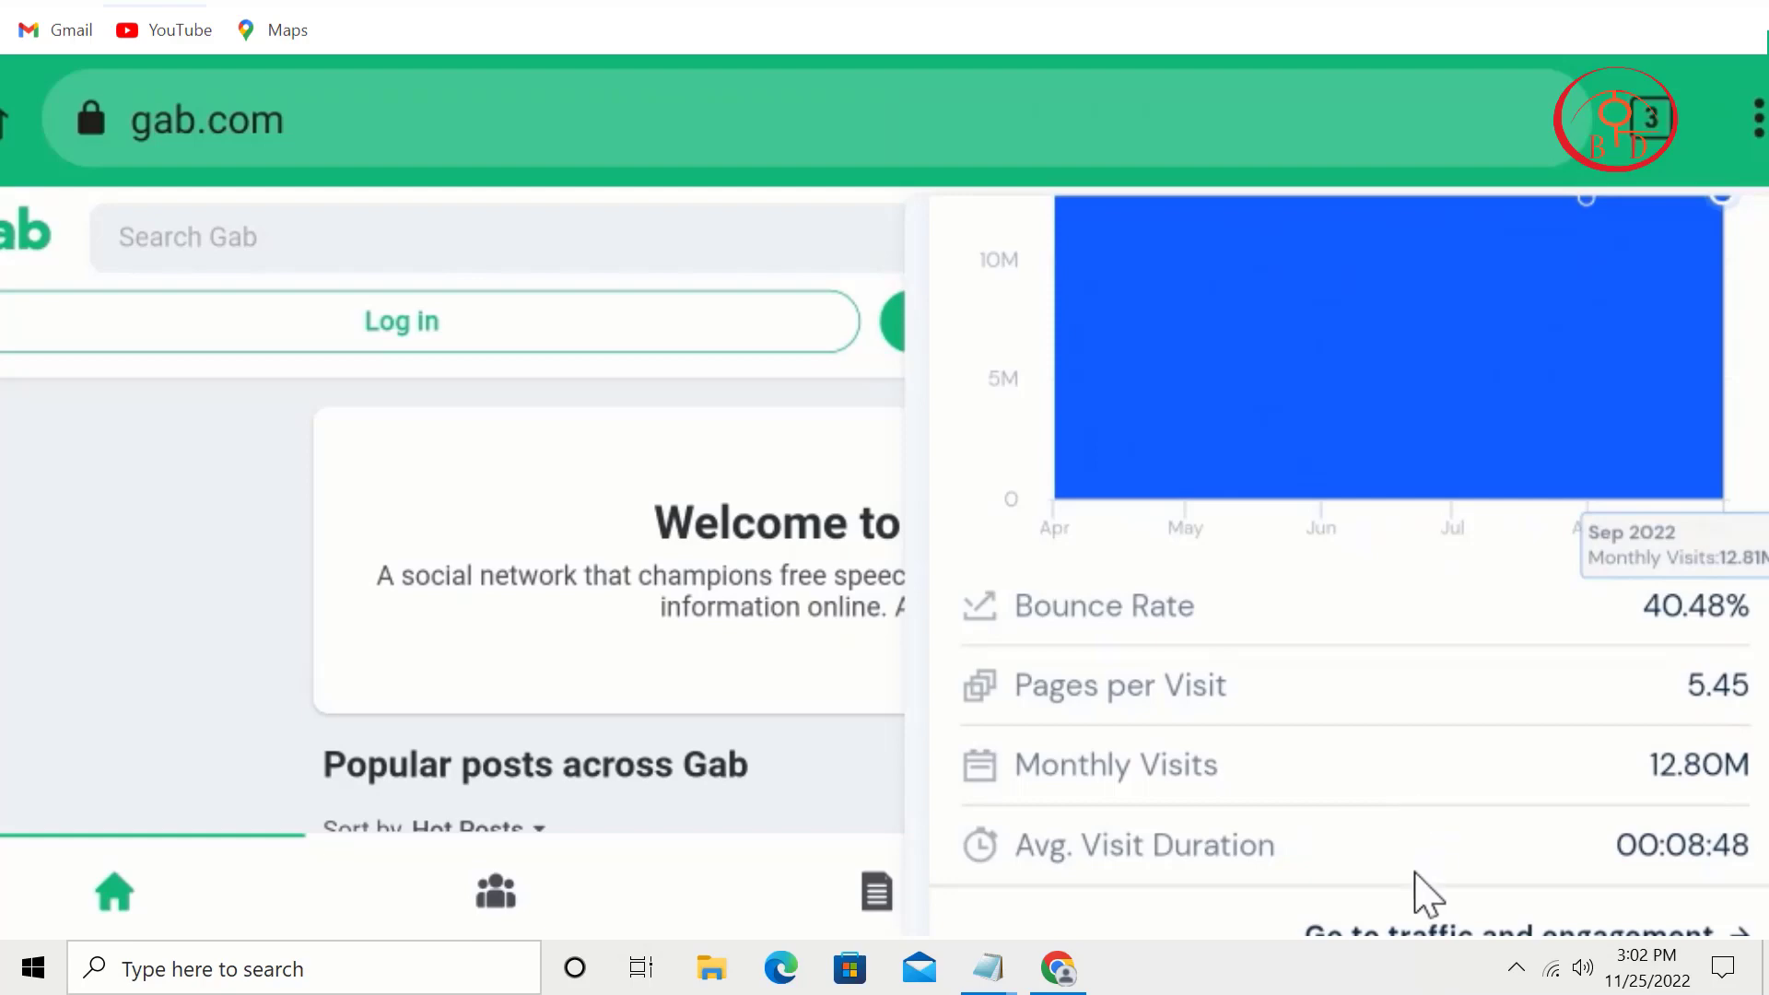
scroll(1442, 599, "down", 2)
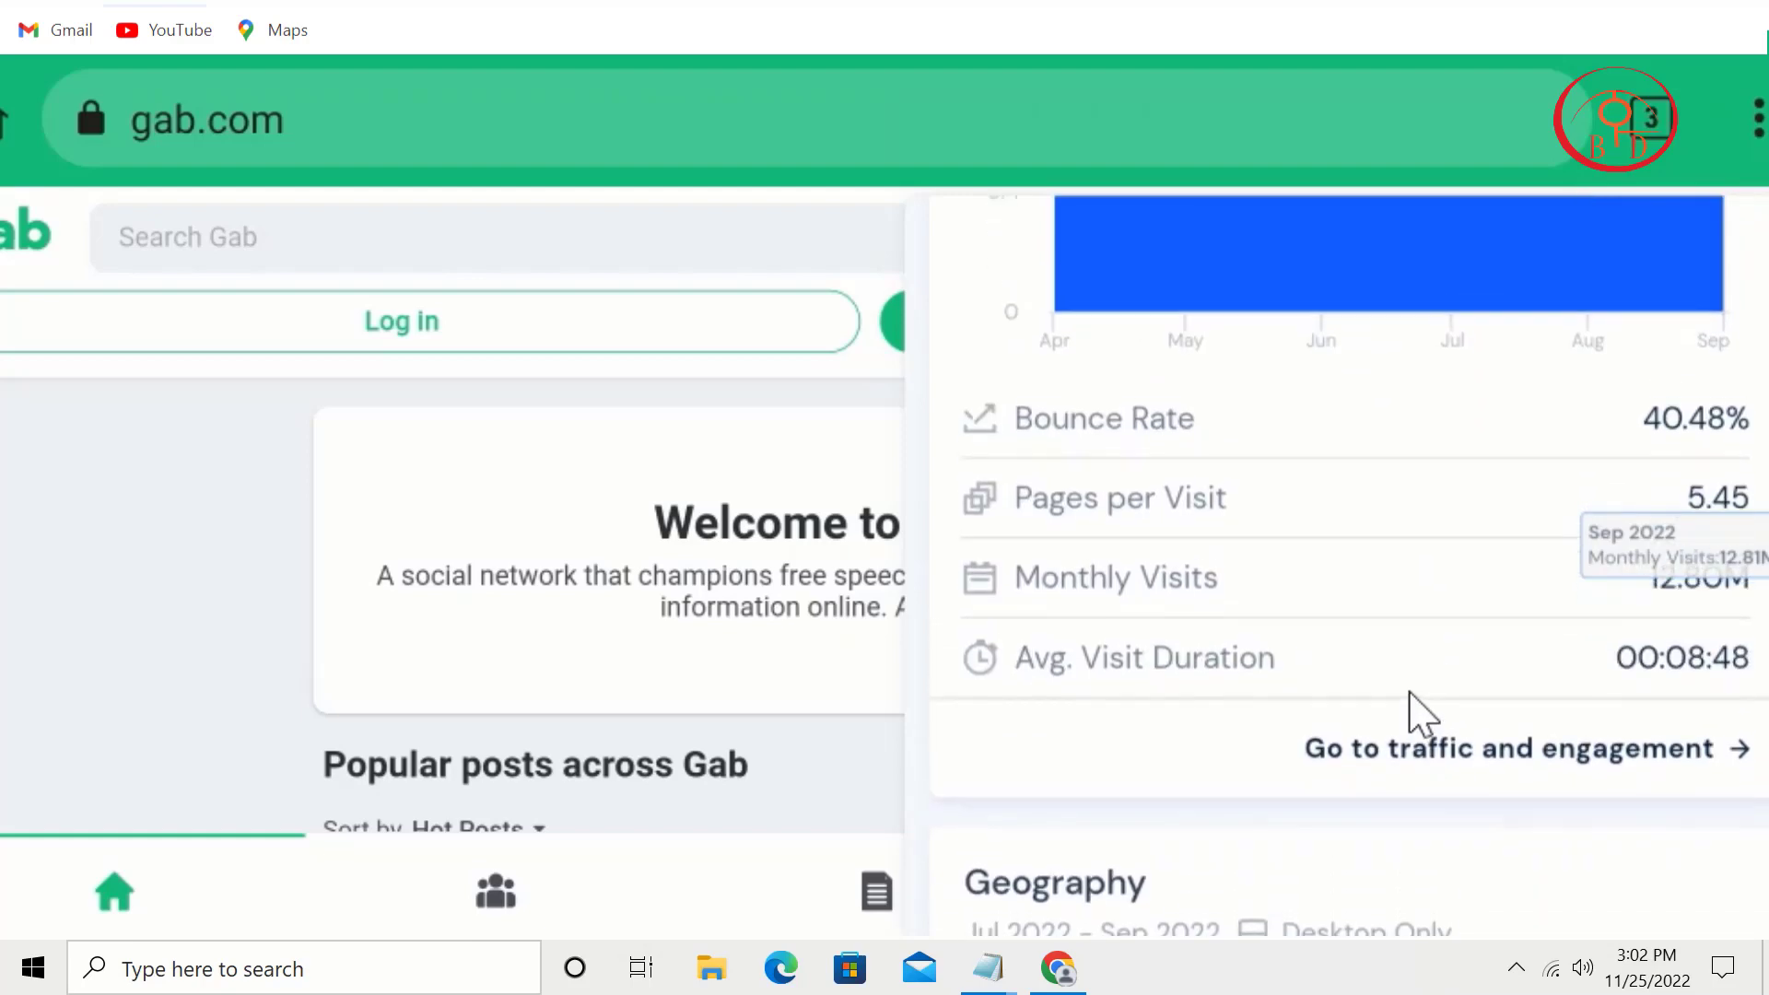
scroll(1413, 715, "down", 3)
scroll(1557, 763, "down", 5)
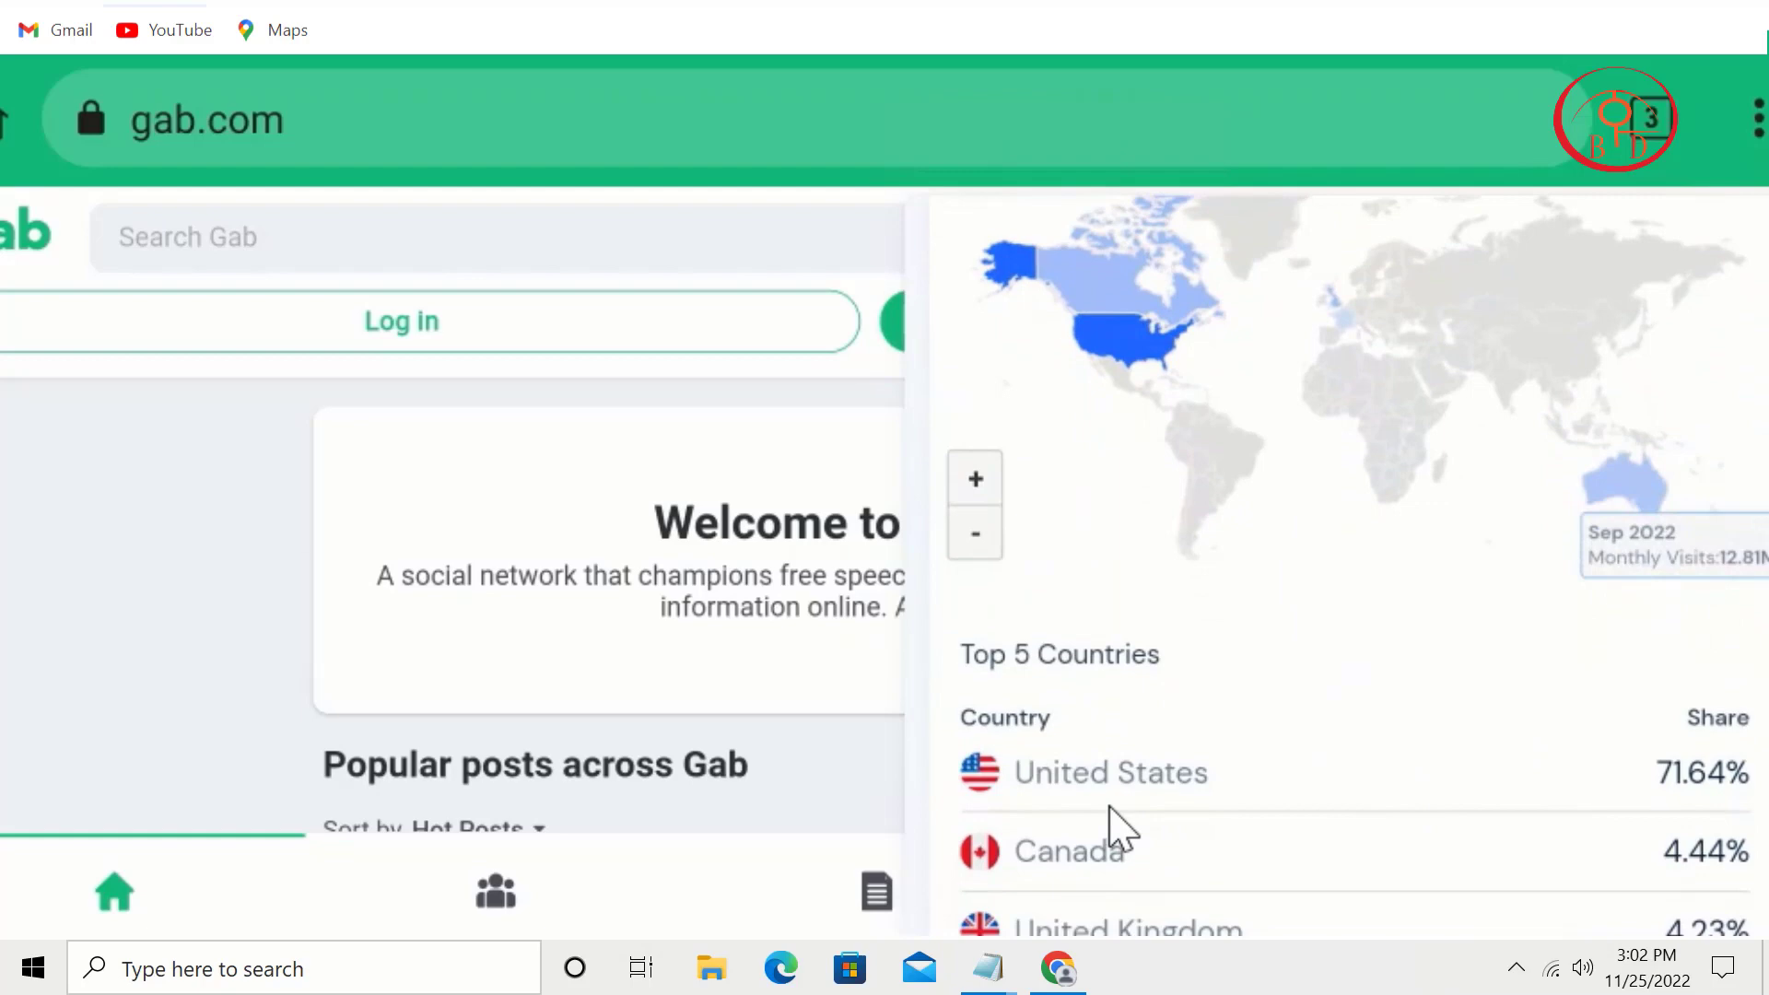
scroll(1315, 750, "down", 3)
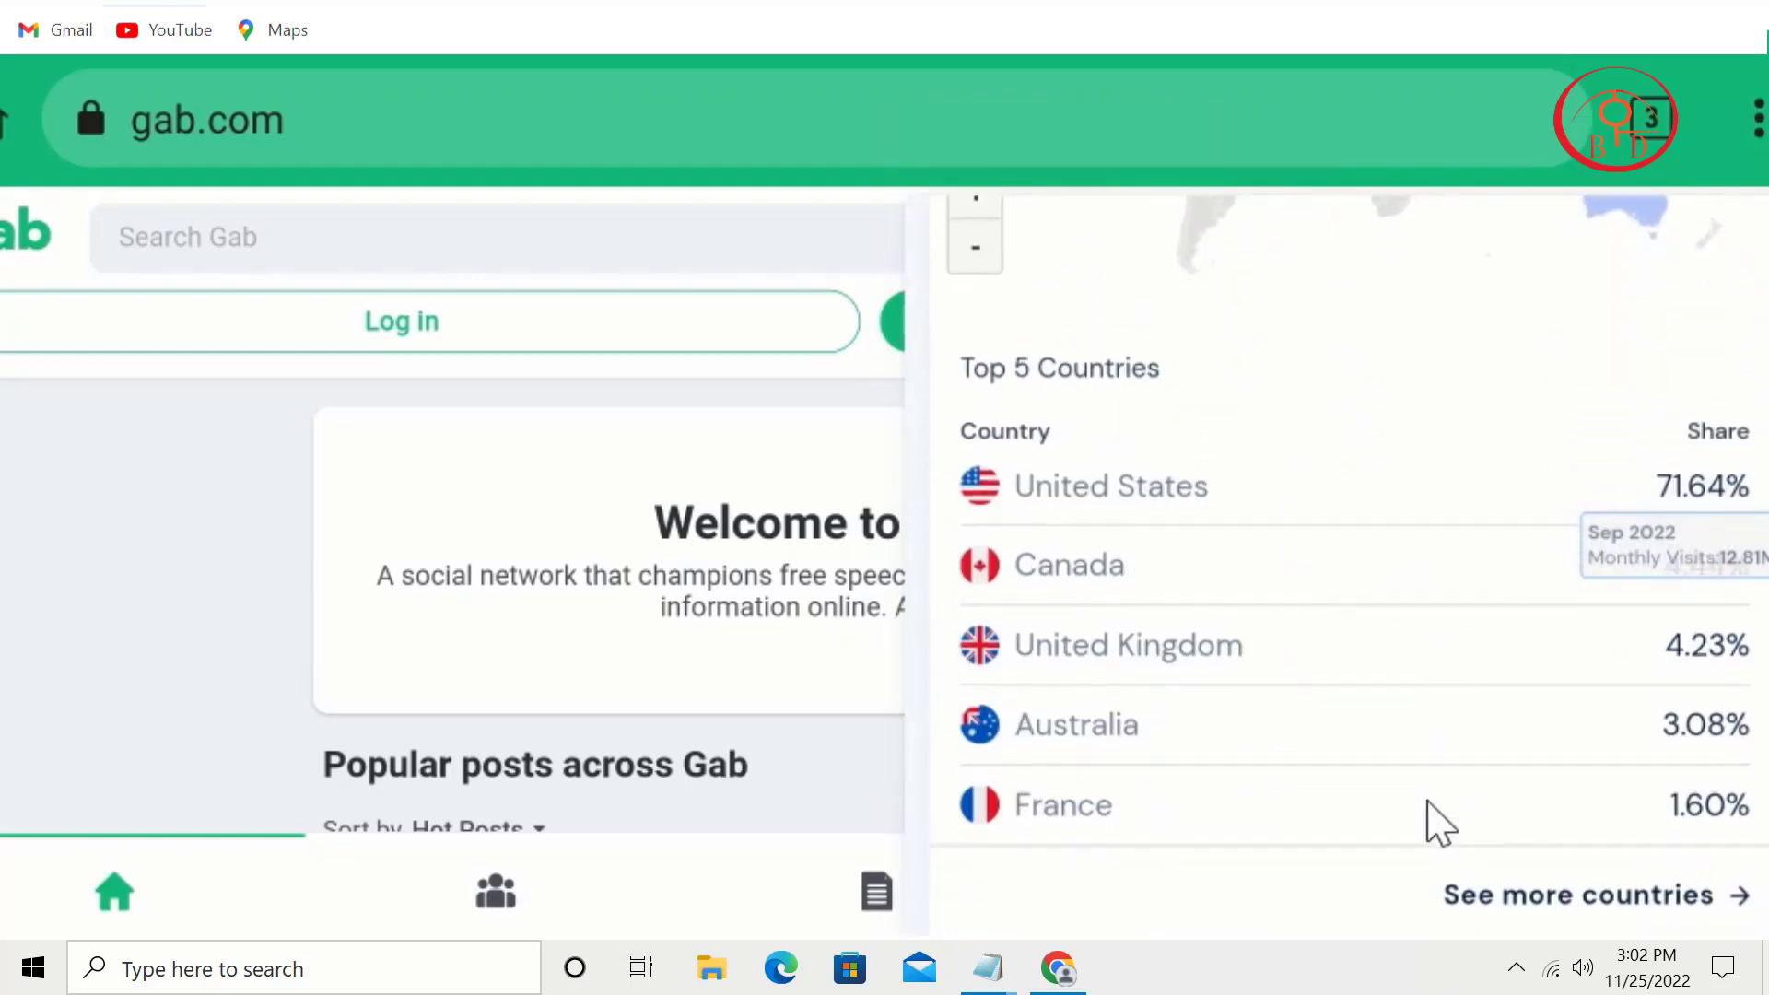
scroll(1470, 636, "down", 2)
scroll(1497, 561, "down", 3)
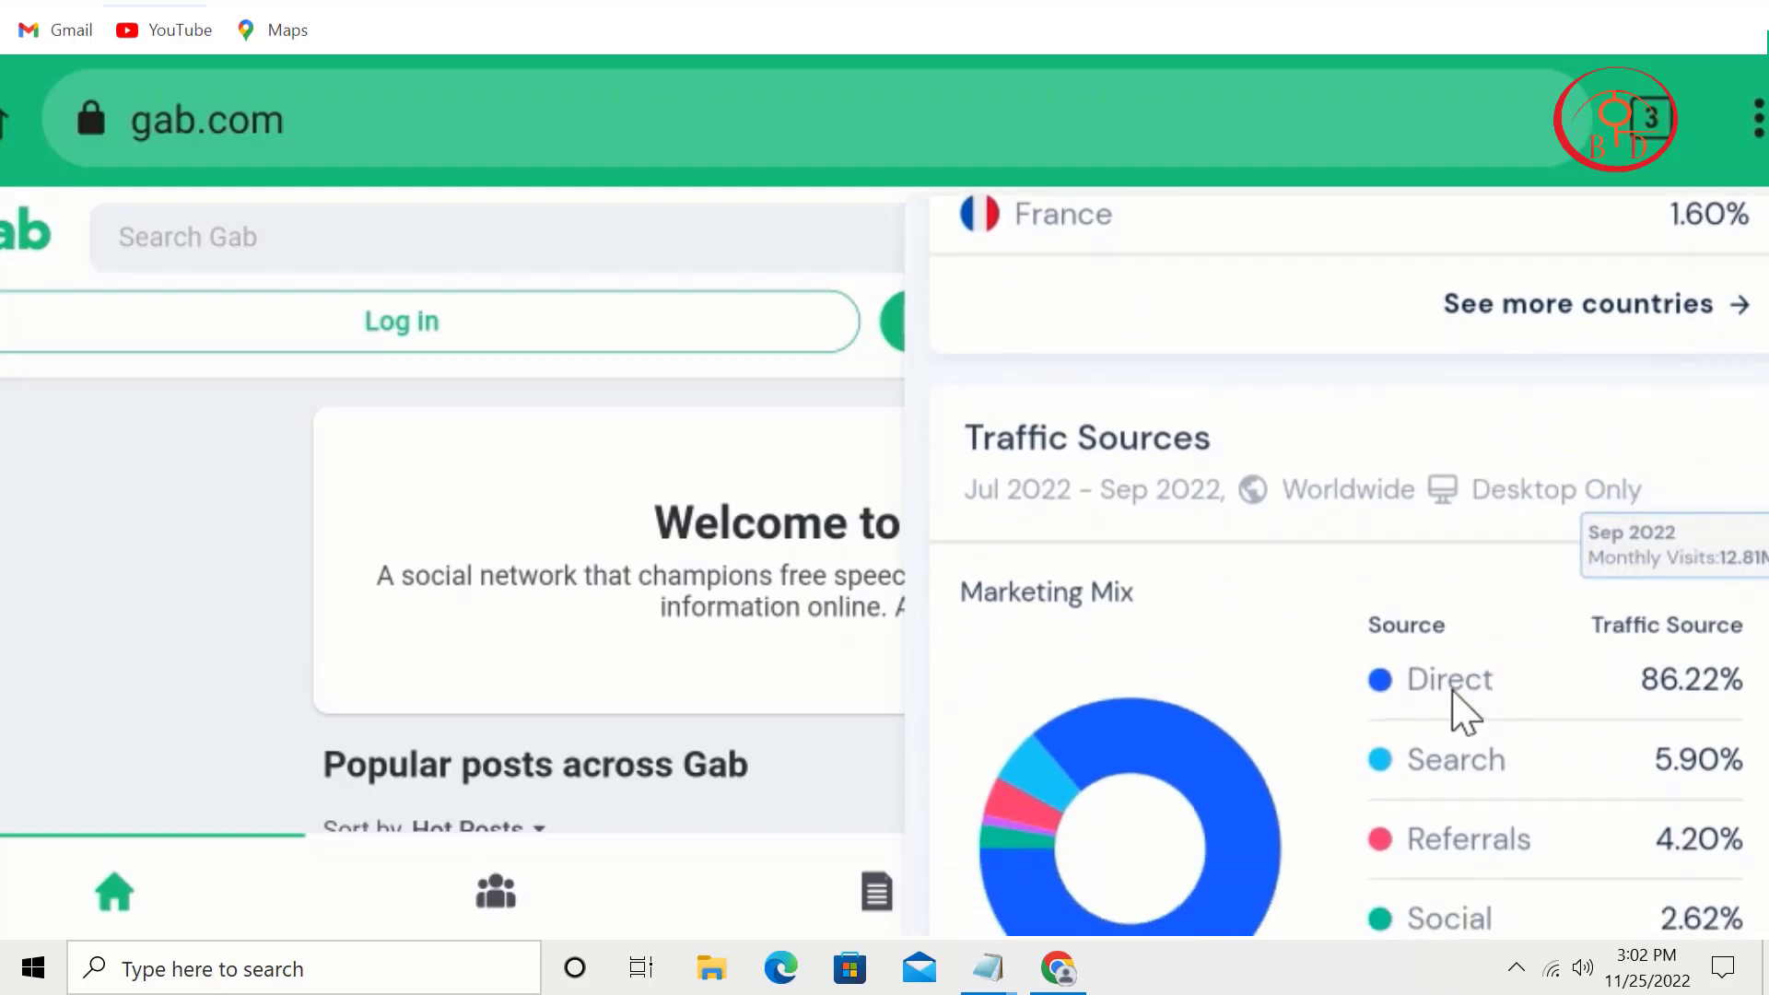
scroll(1516, 861, "down", 3)
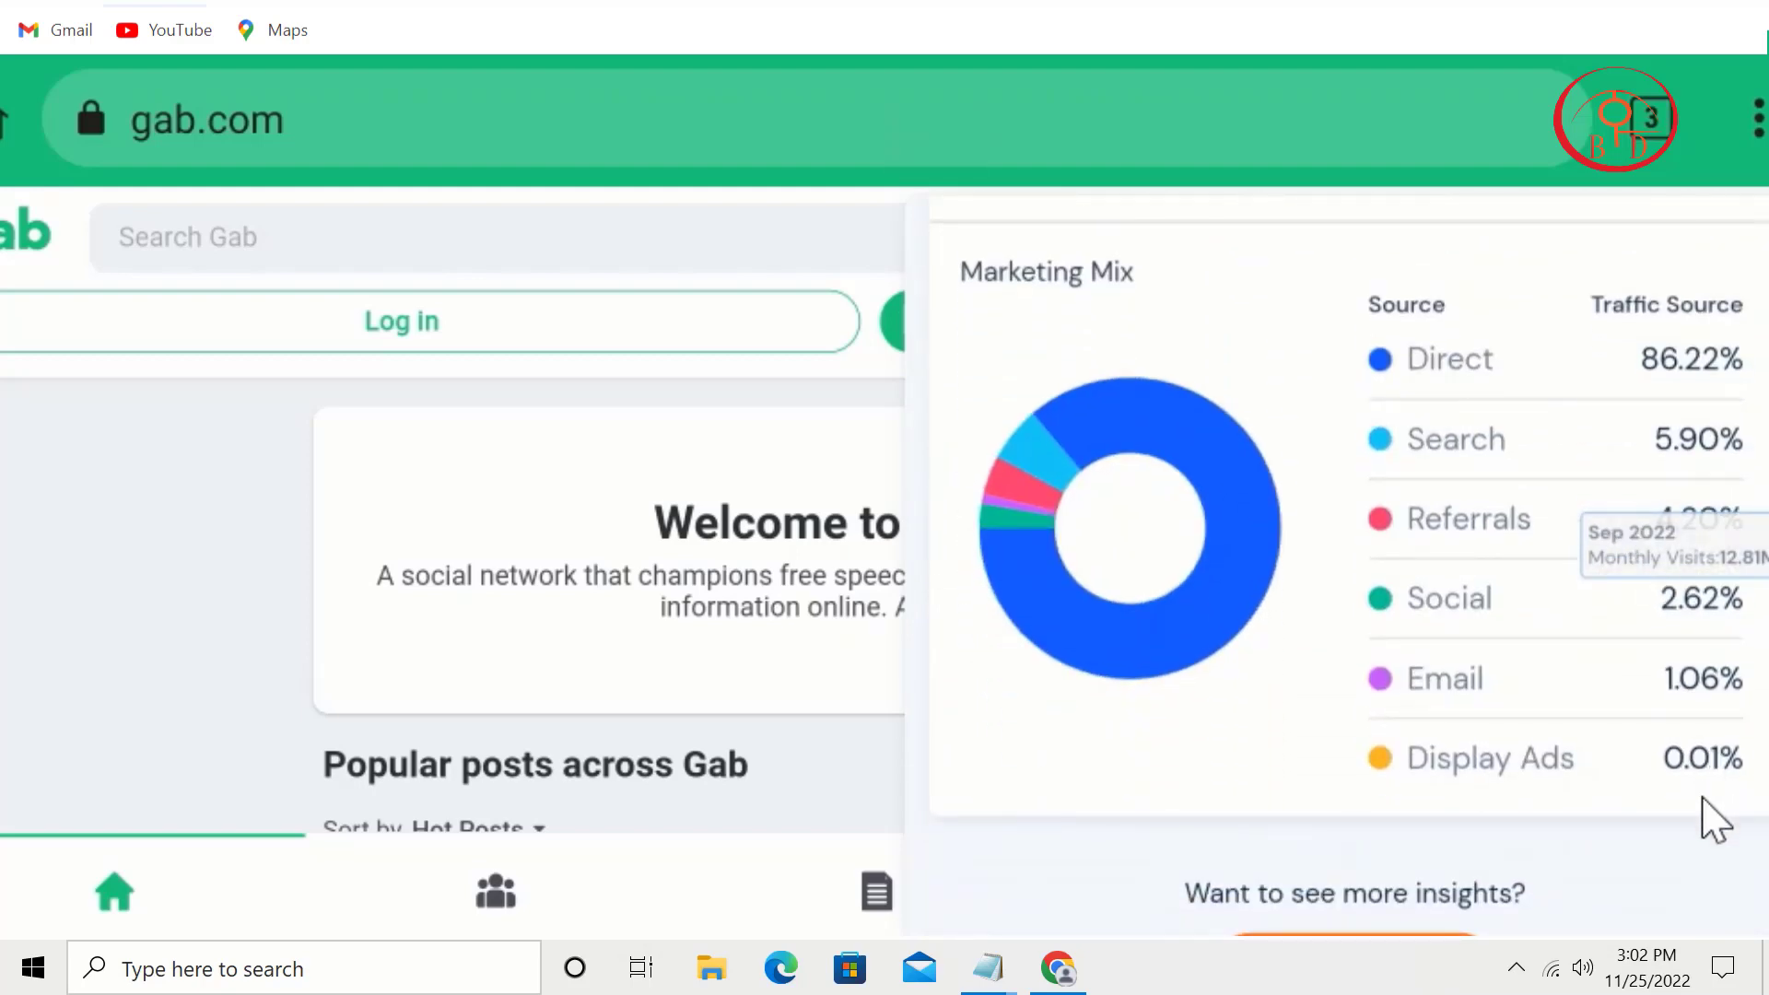
left_click(385, 435)
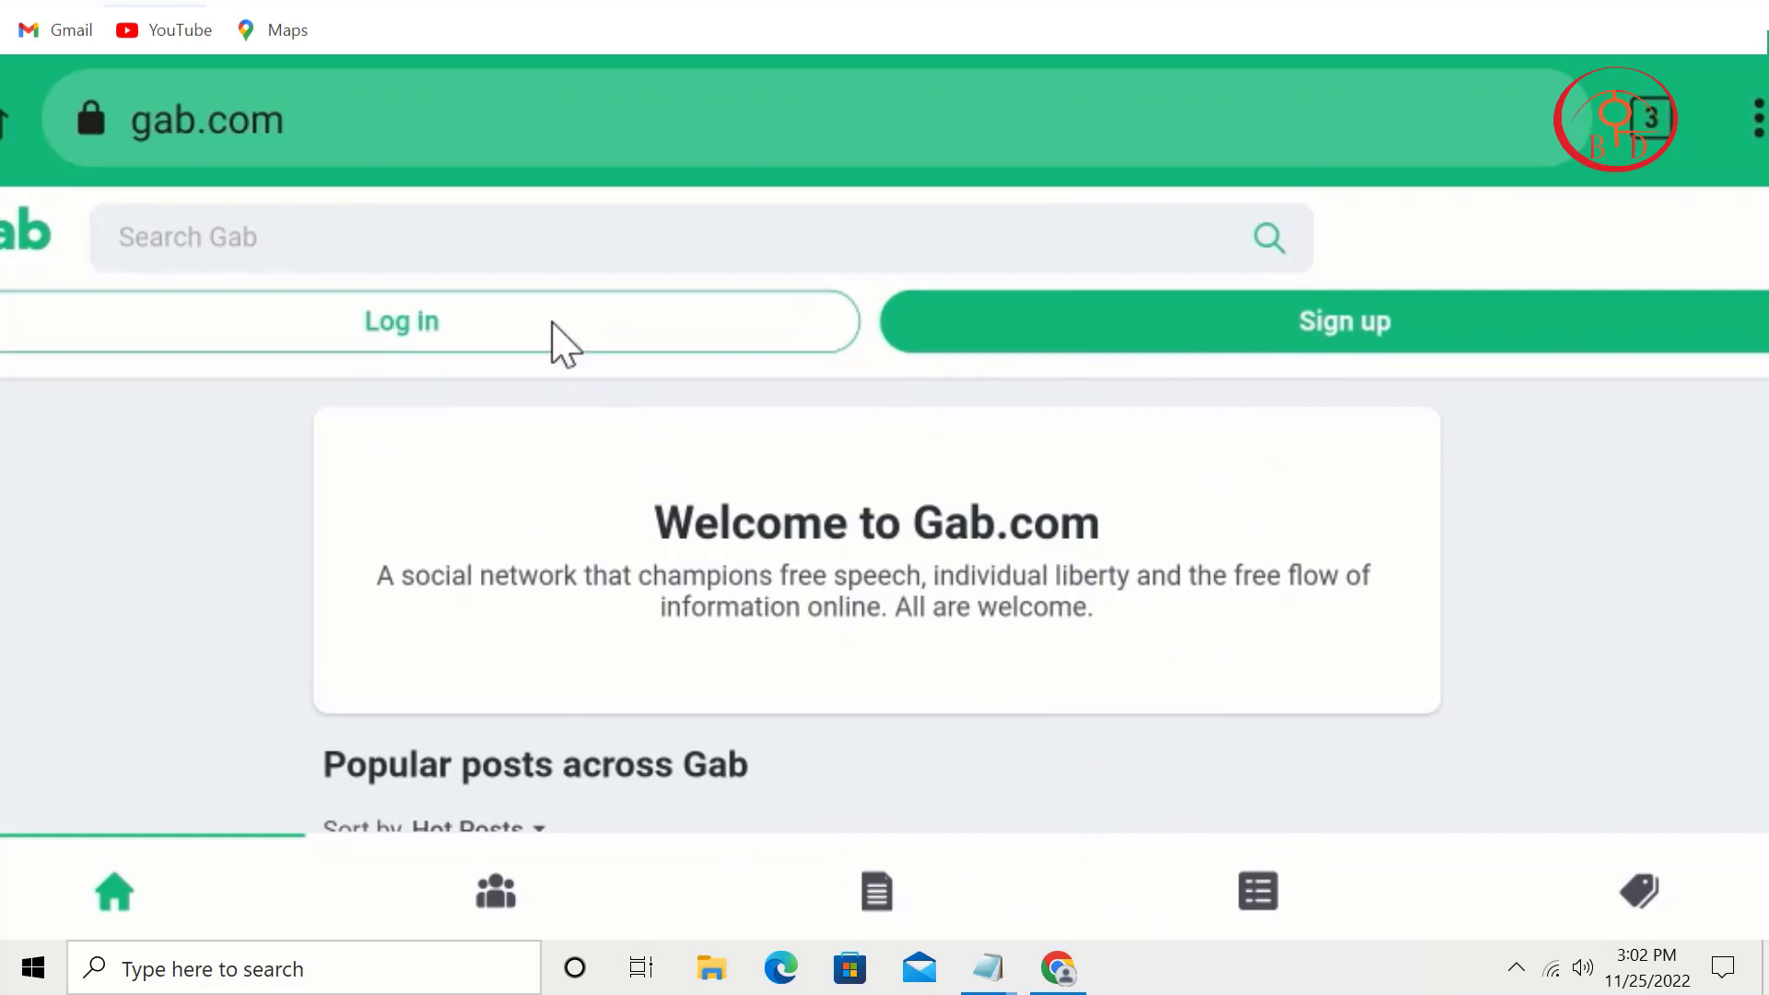
Step: Start a new Gab account with a username and the pasted temporary e-mail address
left_click(1160, 341)
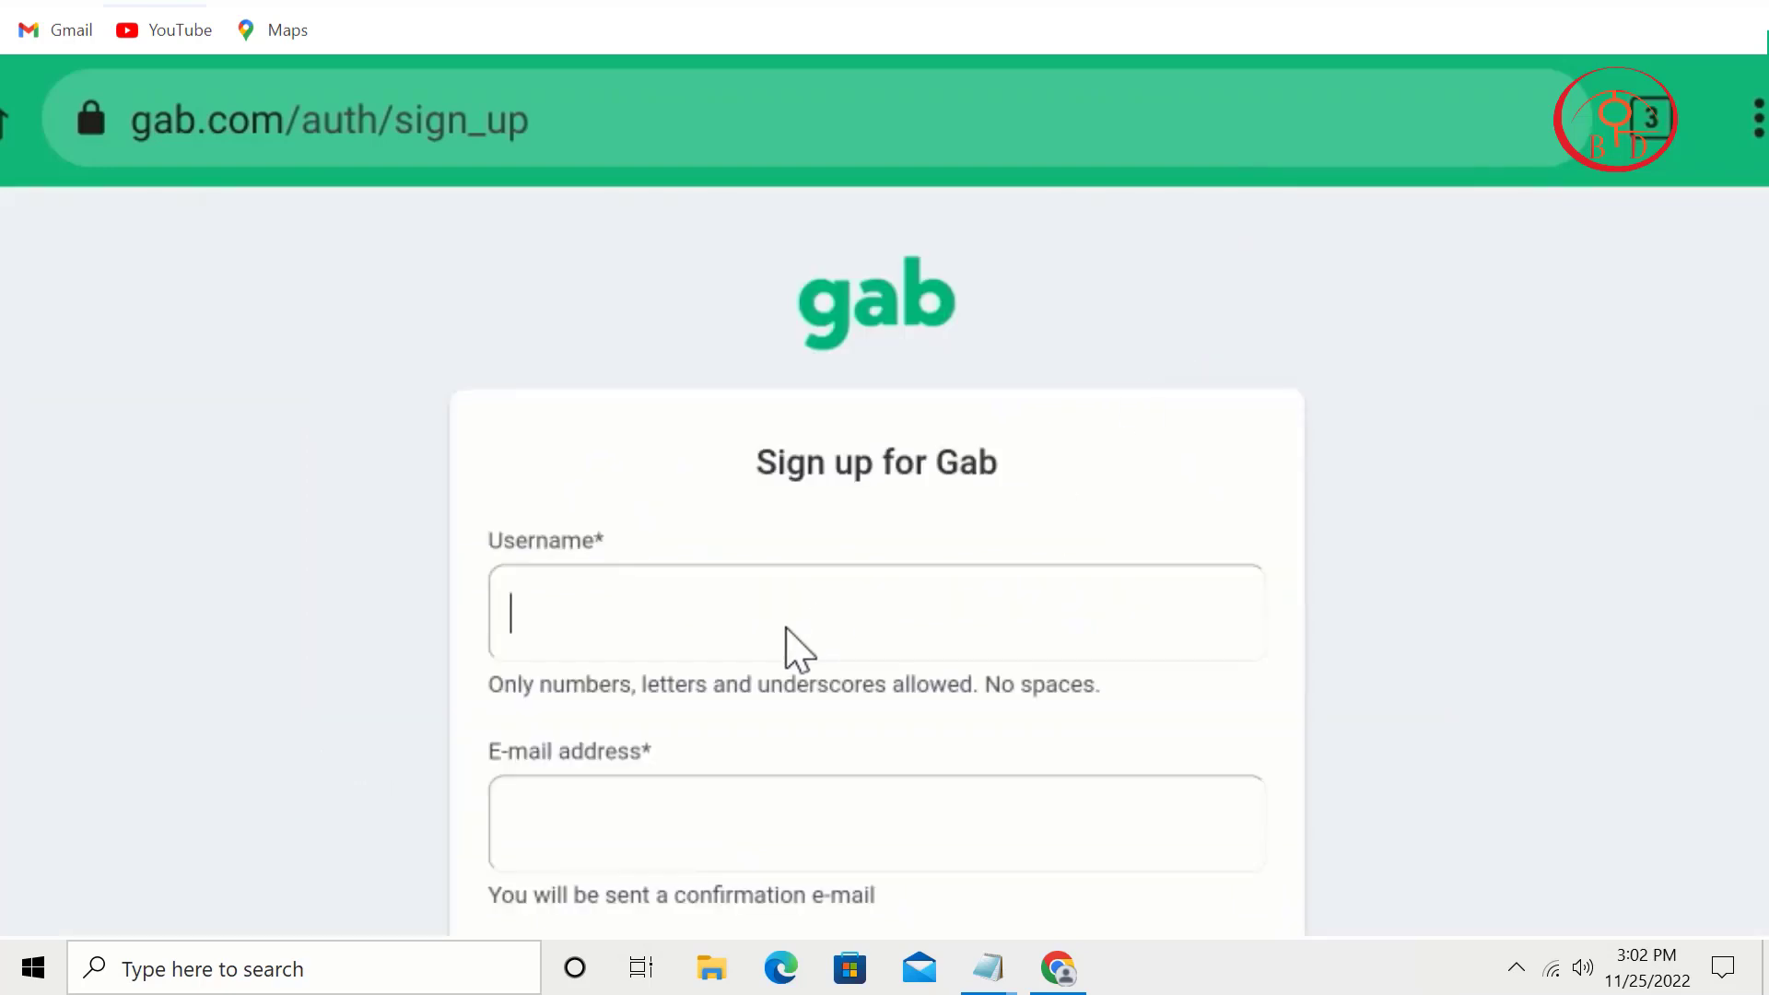
type("liza23232323")
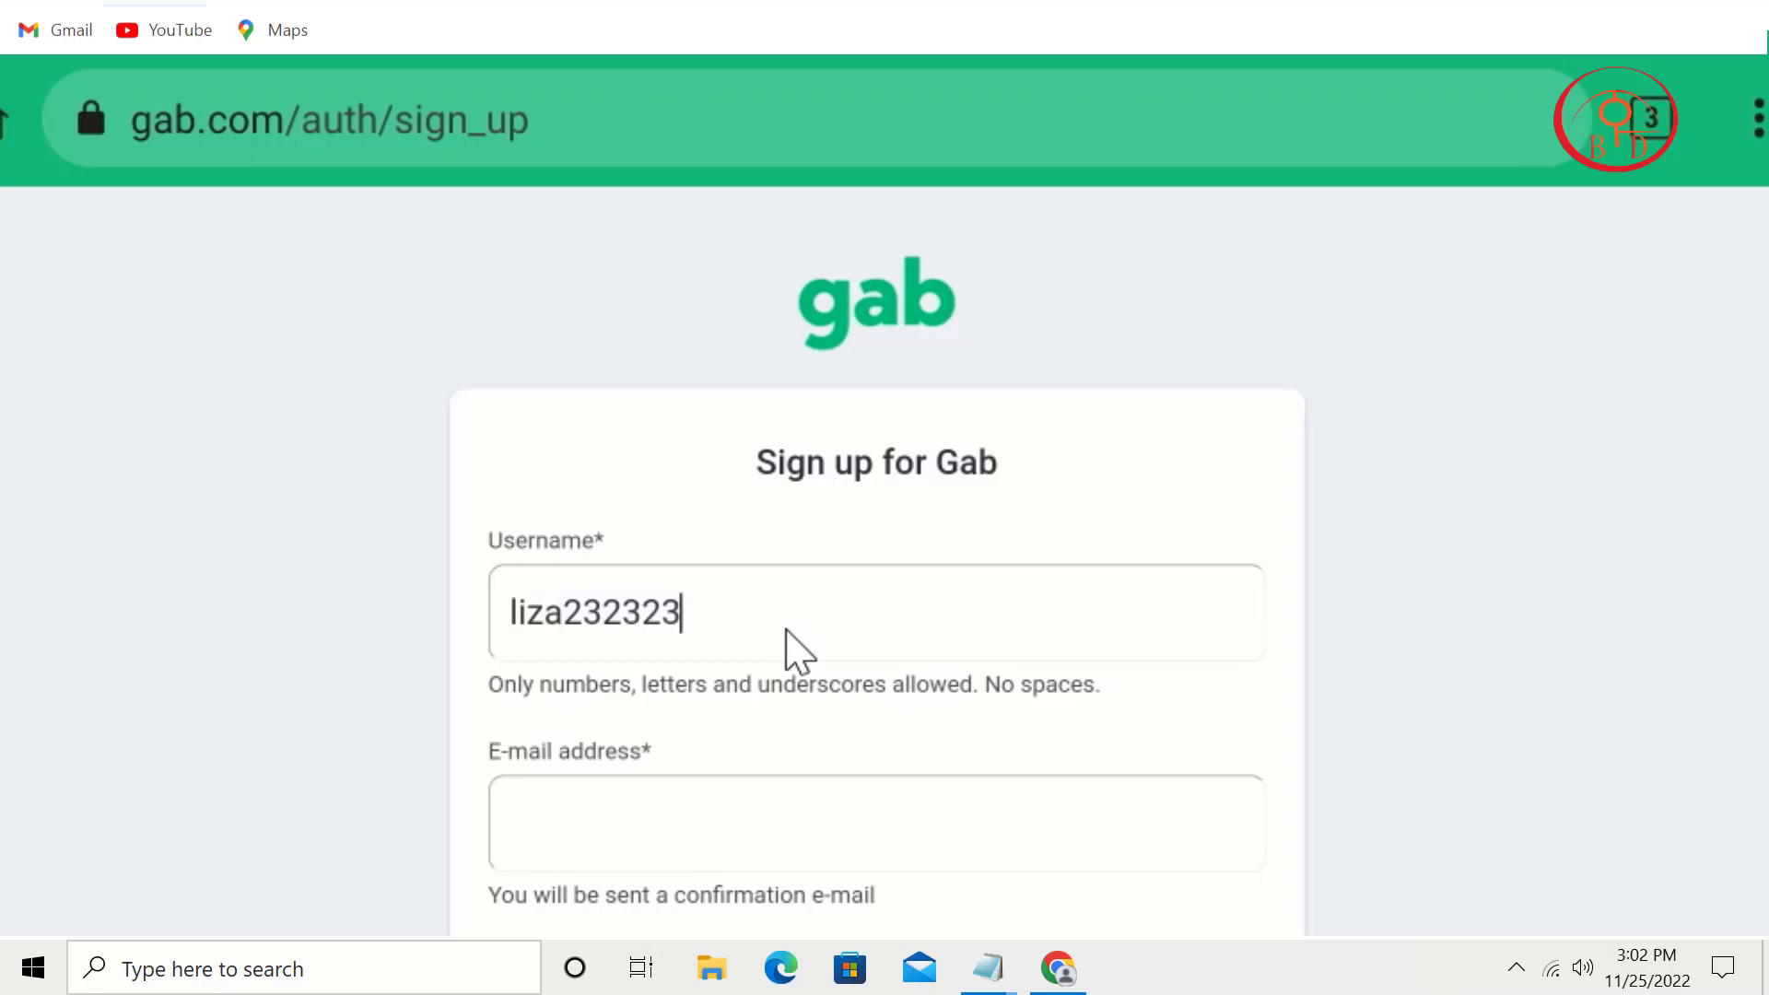
scroll(783, 672, "down", 3)
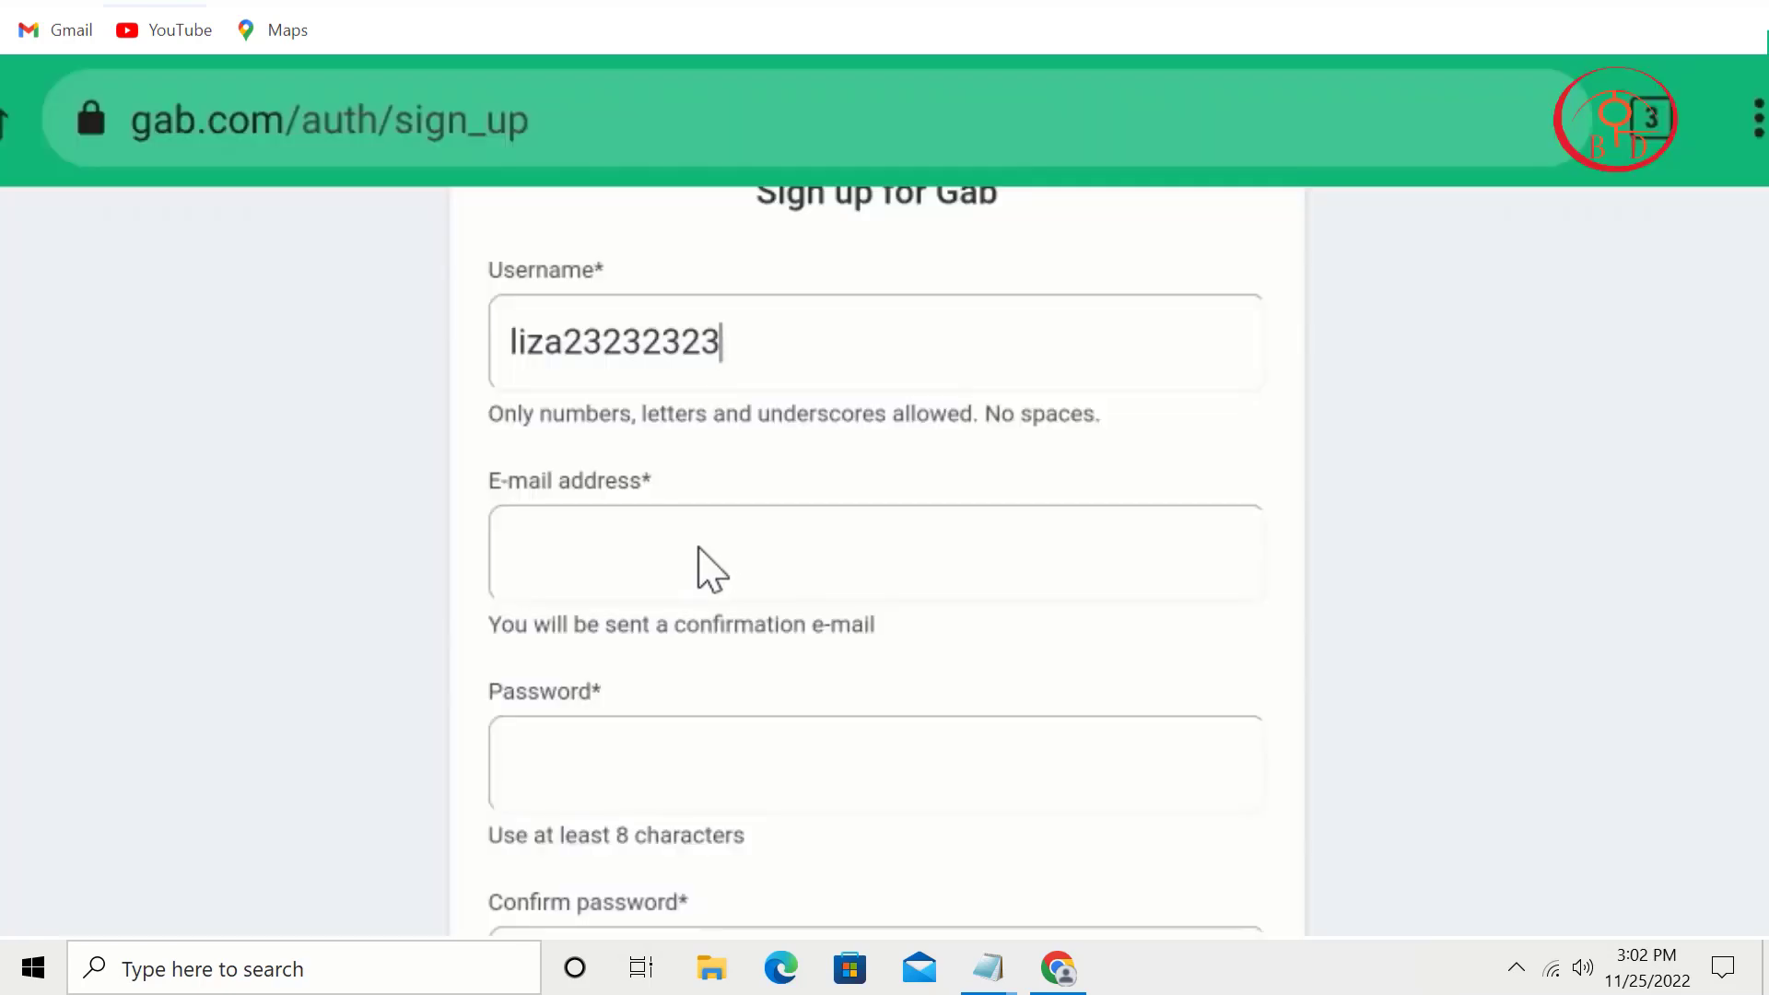
left_click(699, 550)
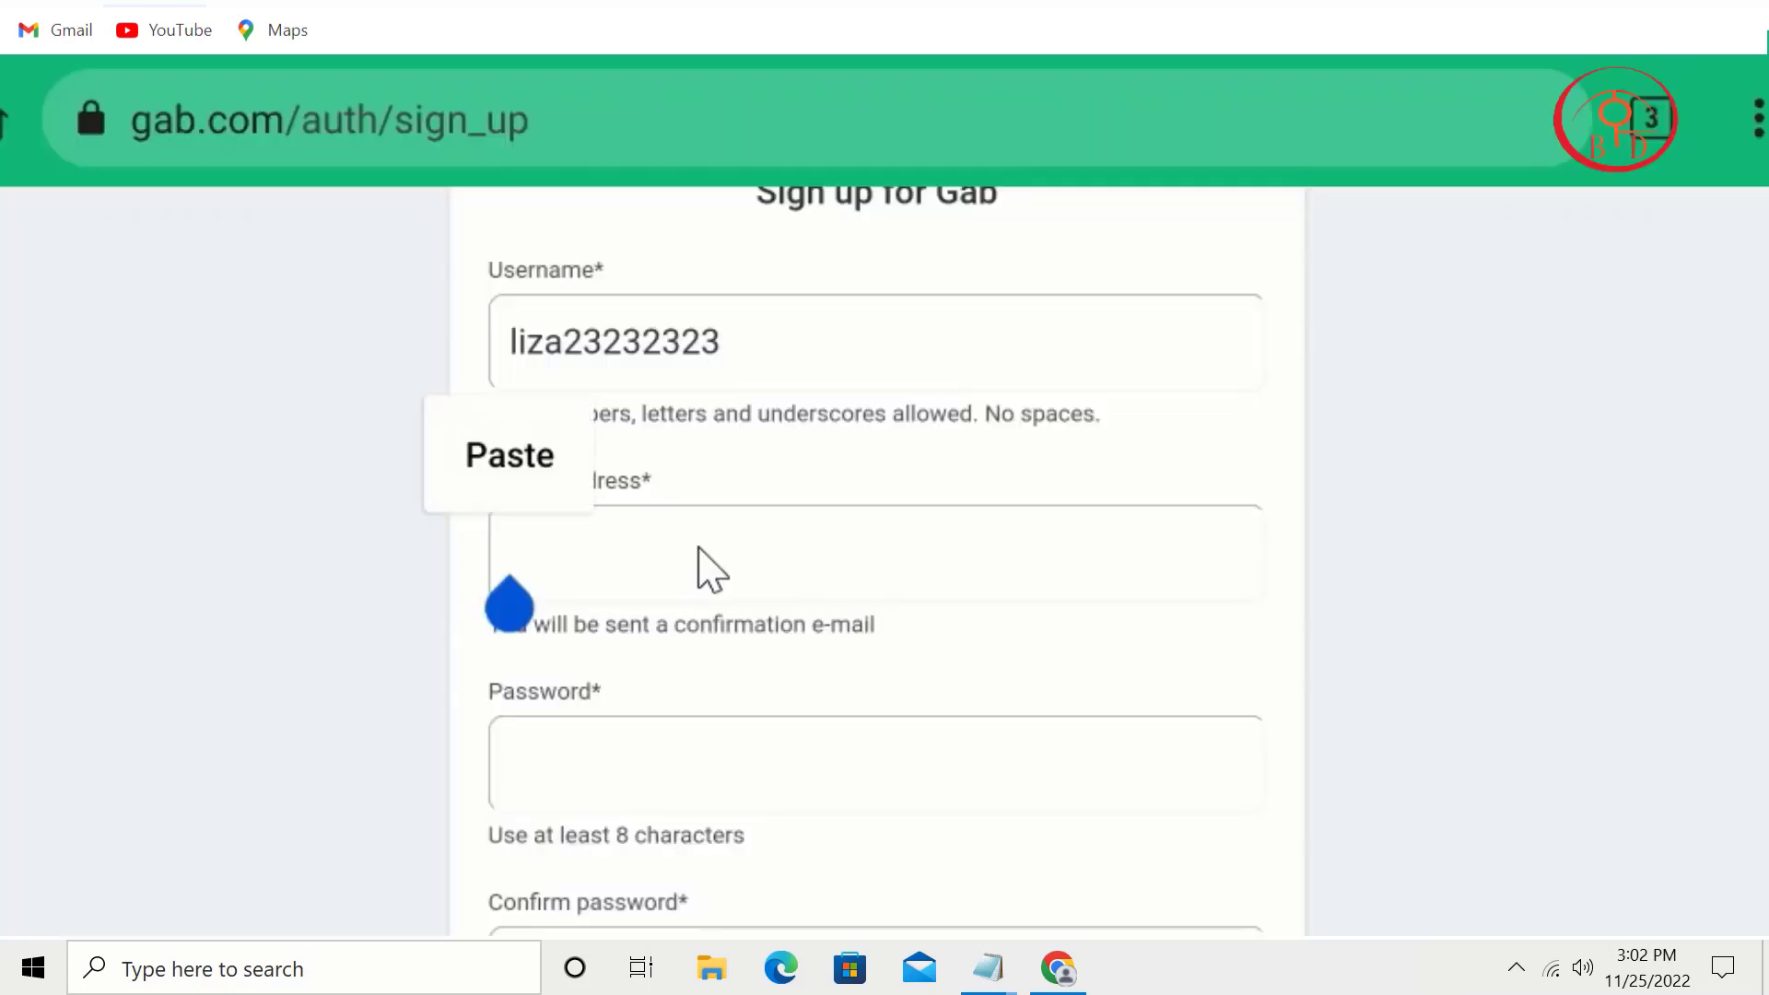
left_click(509, 456)
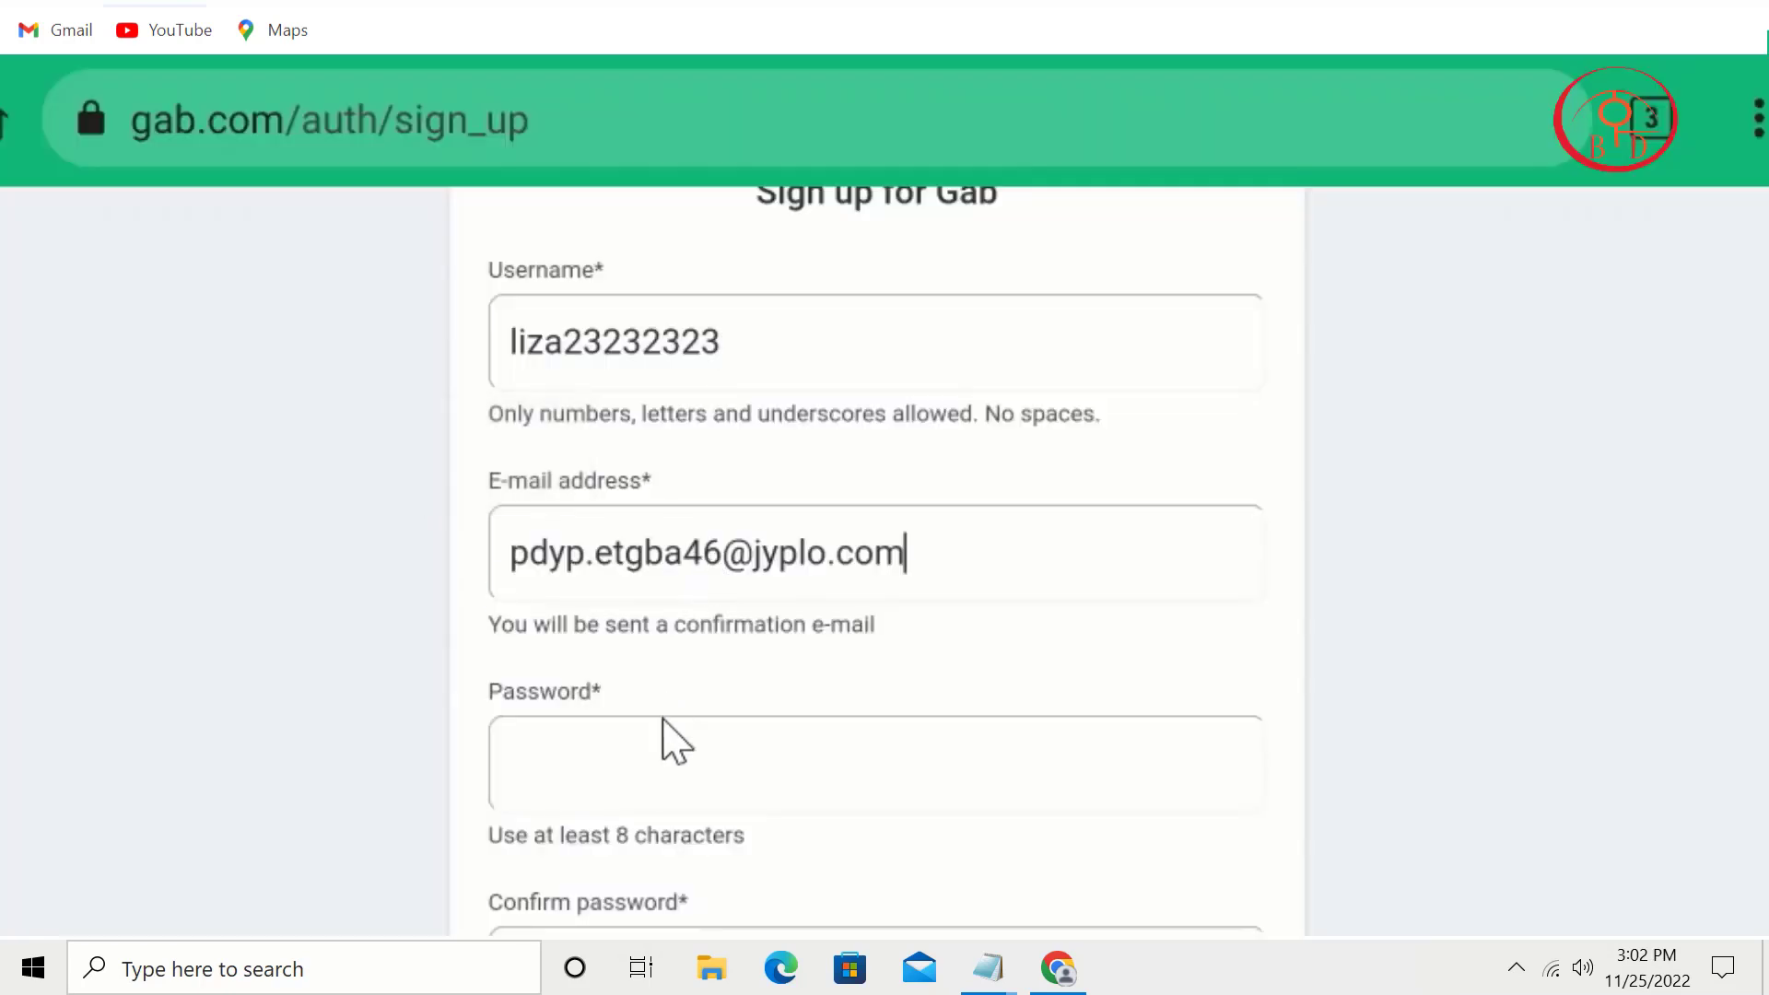
Step: Enter the account password and fill in its confirmation
left_click(651, 775)
type("l•••••")
scroll(951, 506, "down", 4)
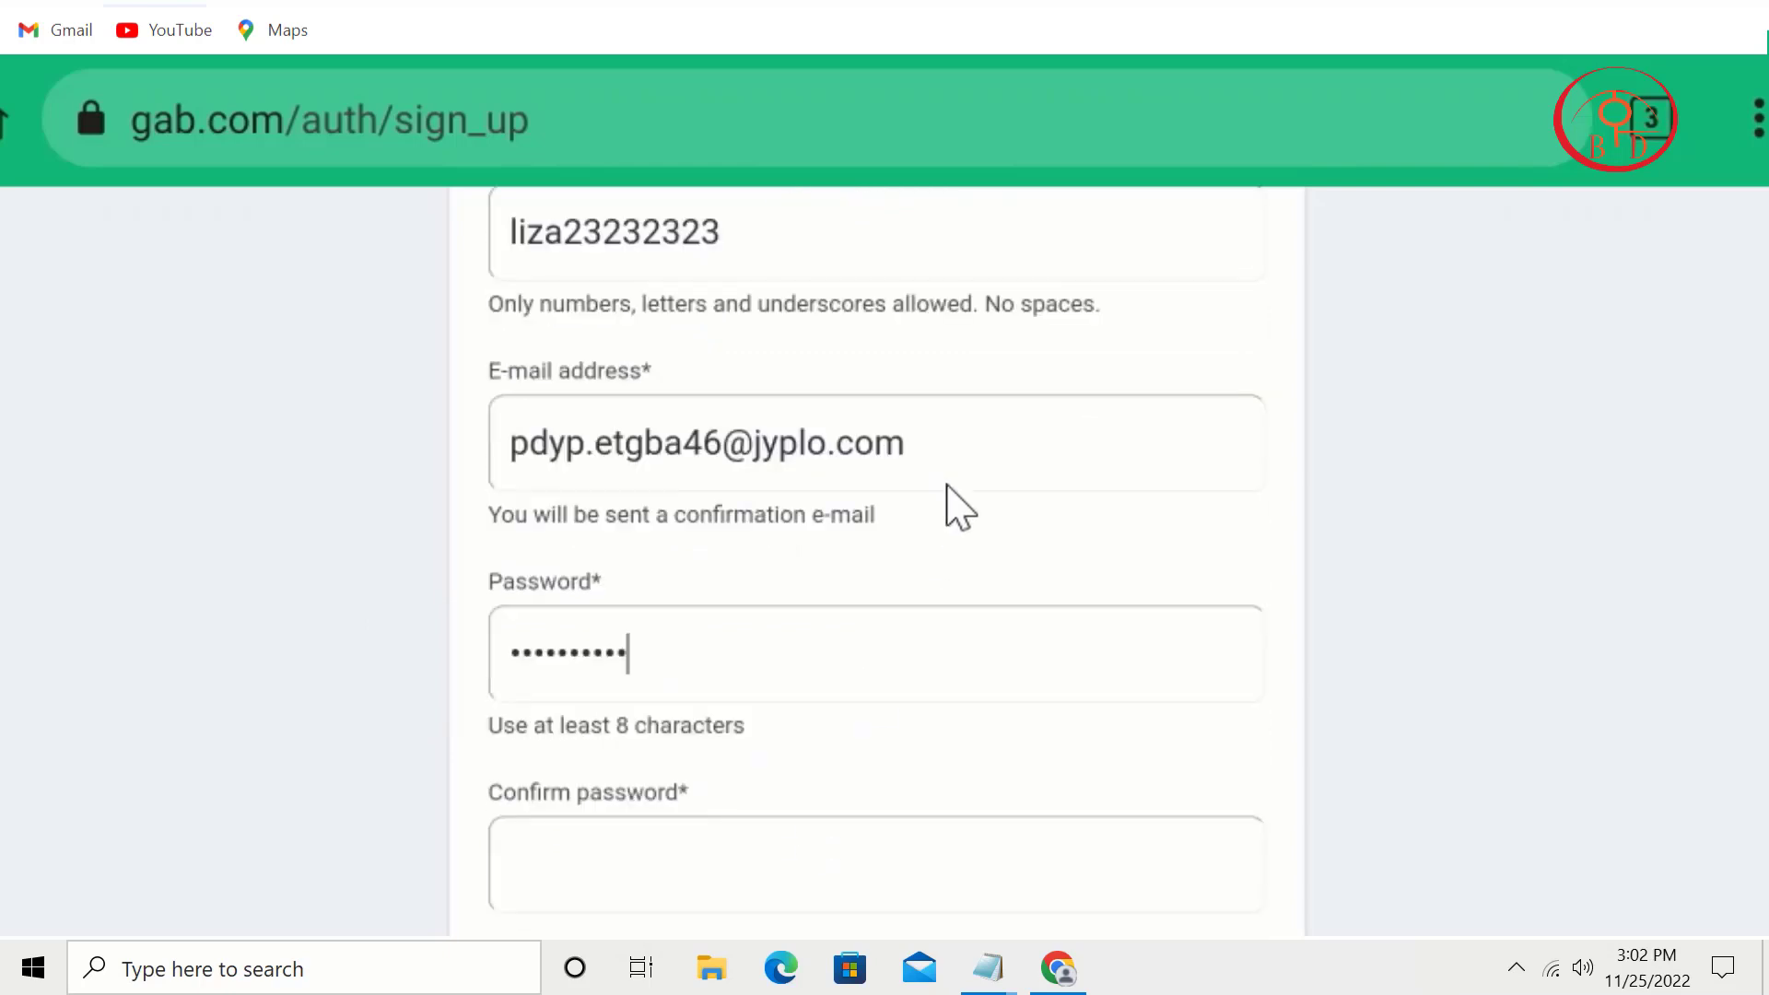
left_click(835, 638)
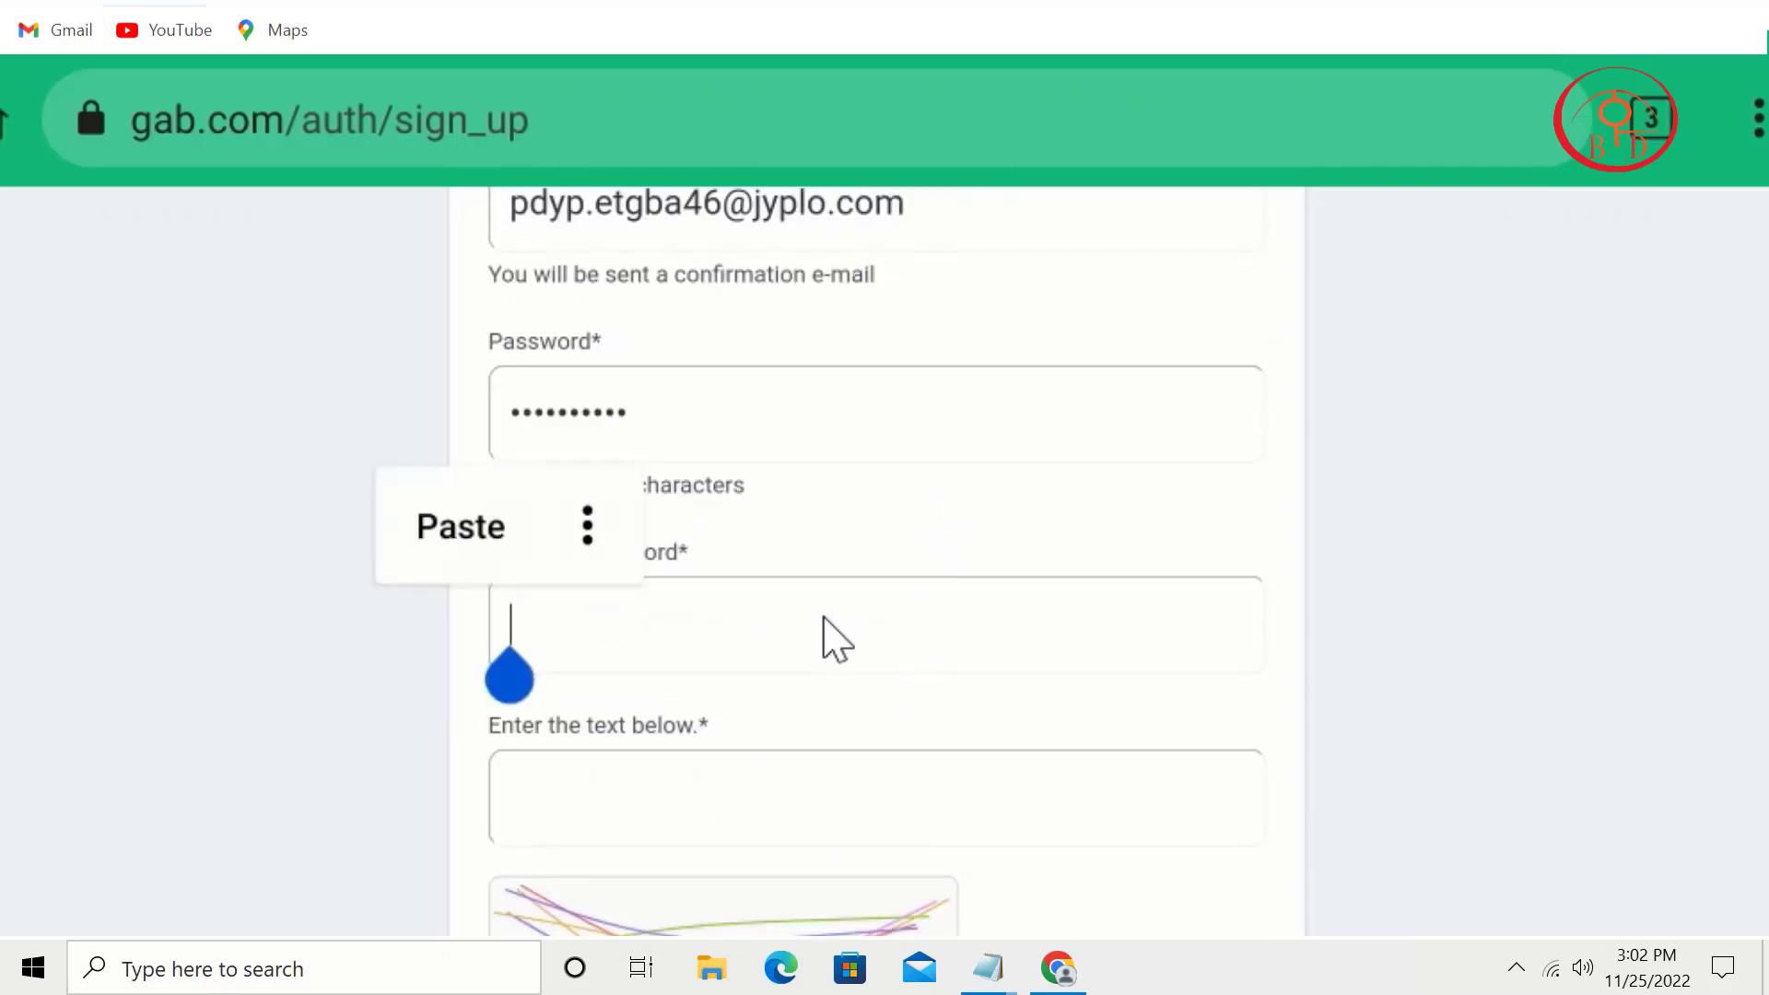
type("•")
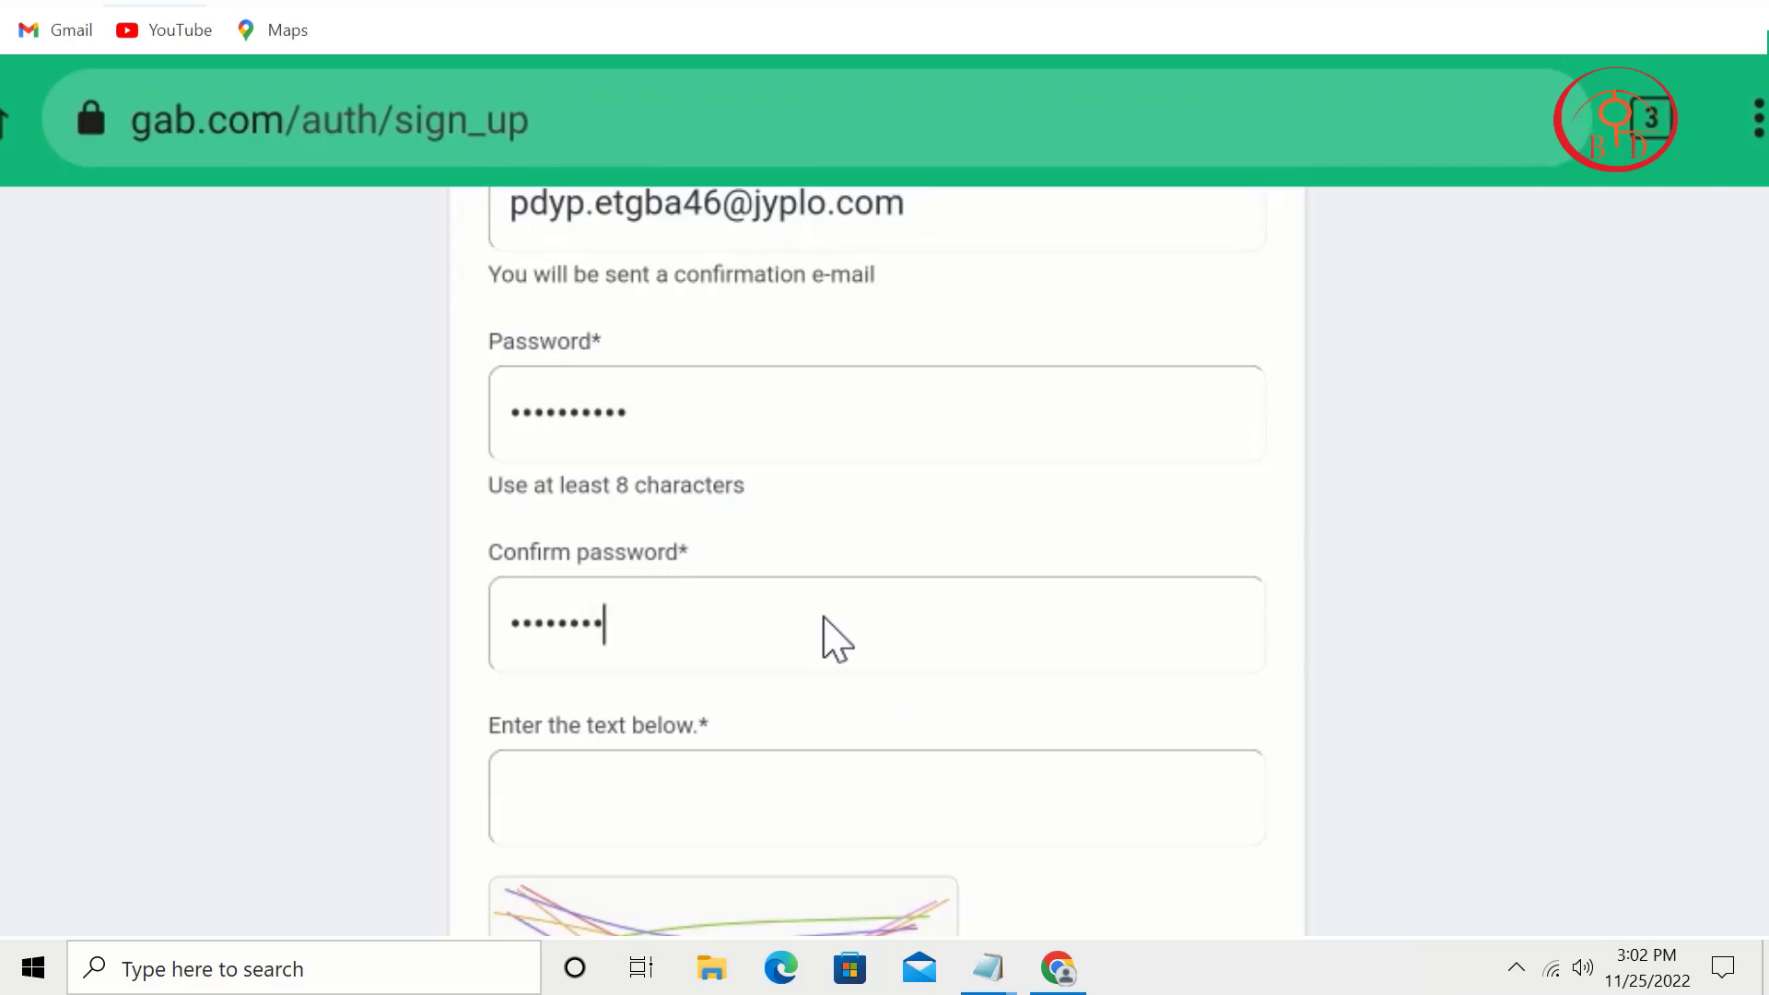
scroll(817, 497, "down", 4)
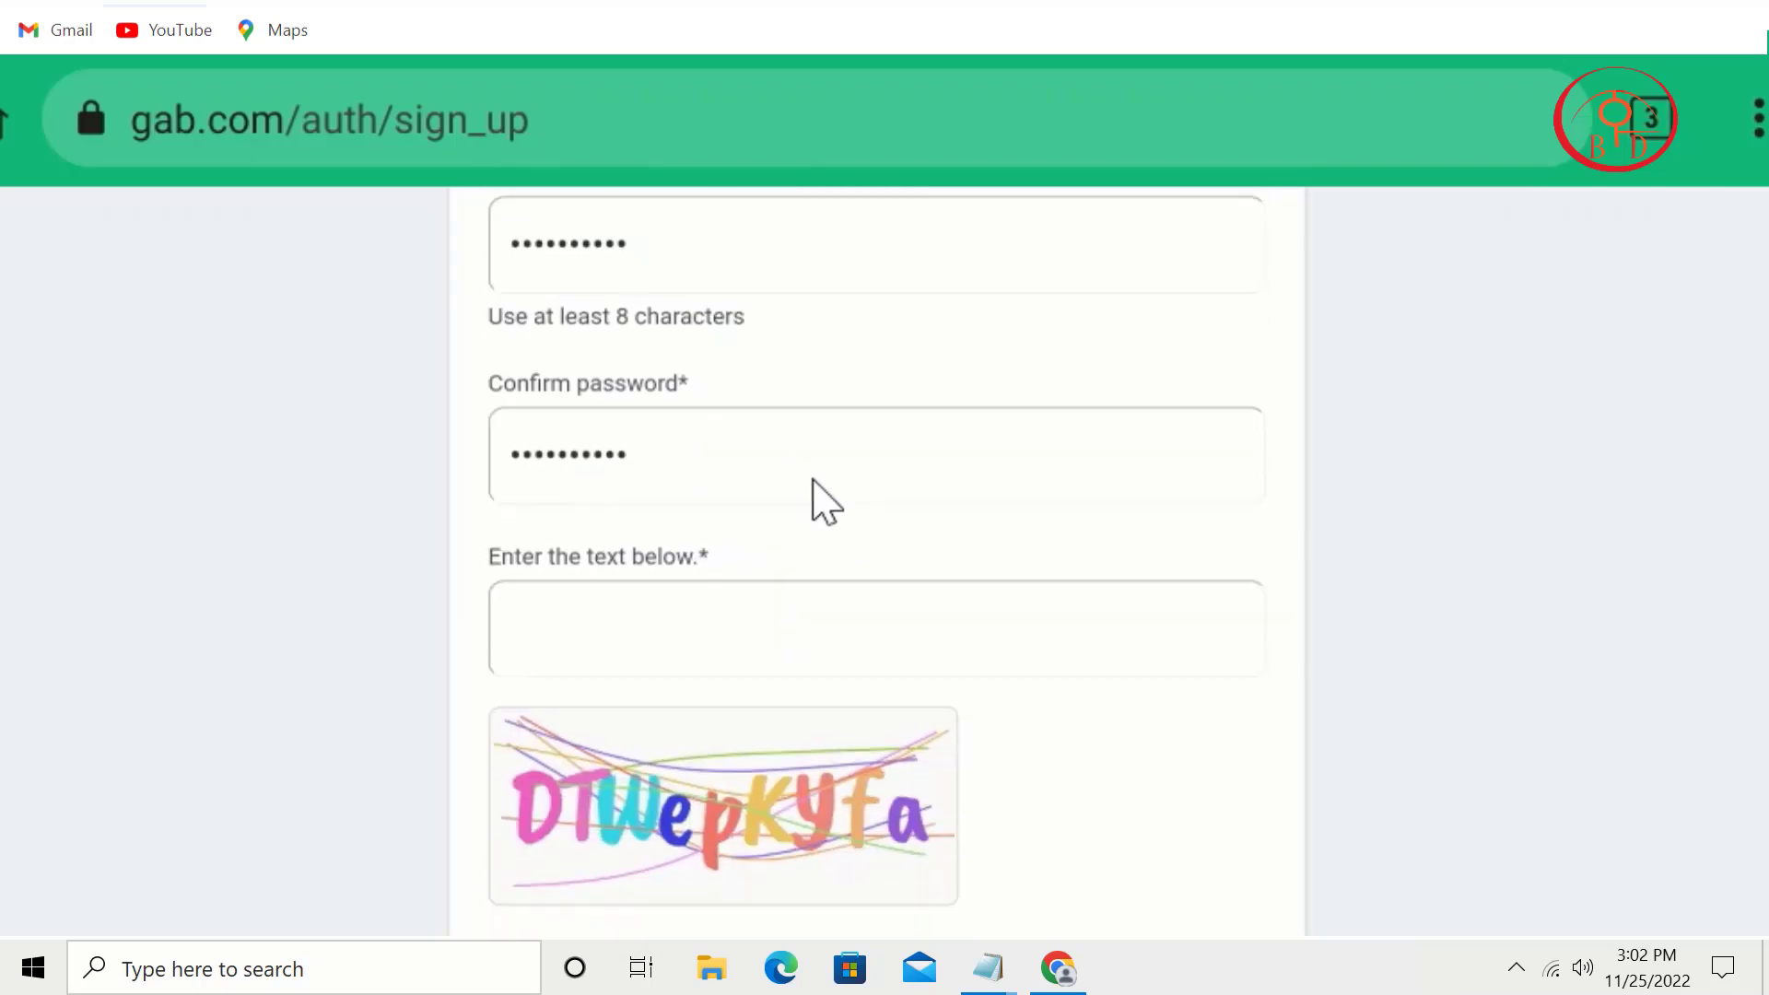
Step: Enter the captcha text, accept the Terms of Service, and submit the sign-up form
left_click(764, 495)
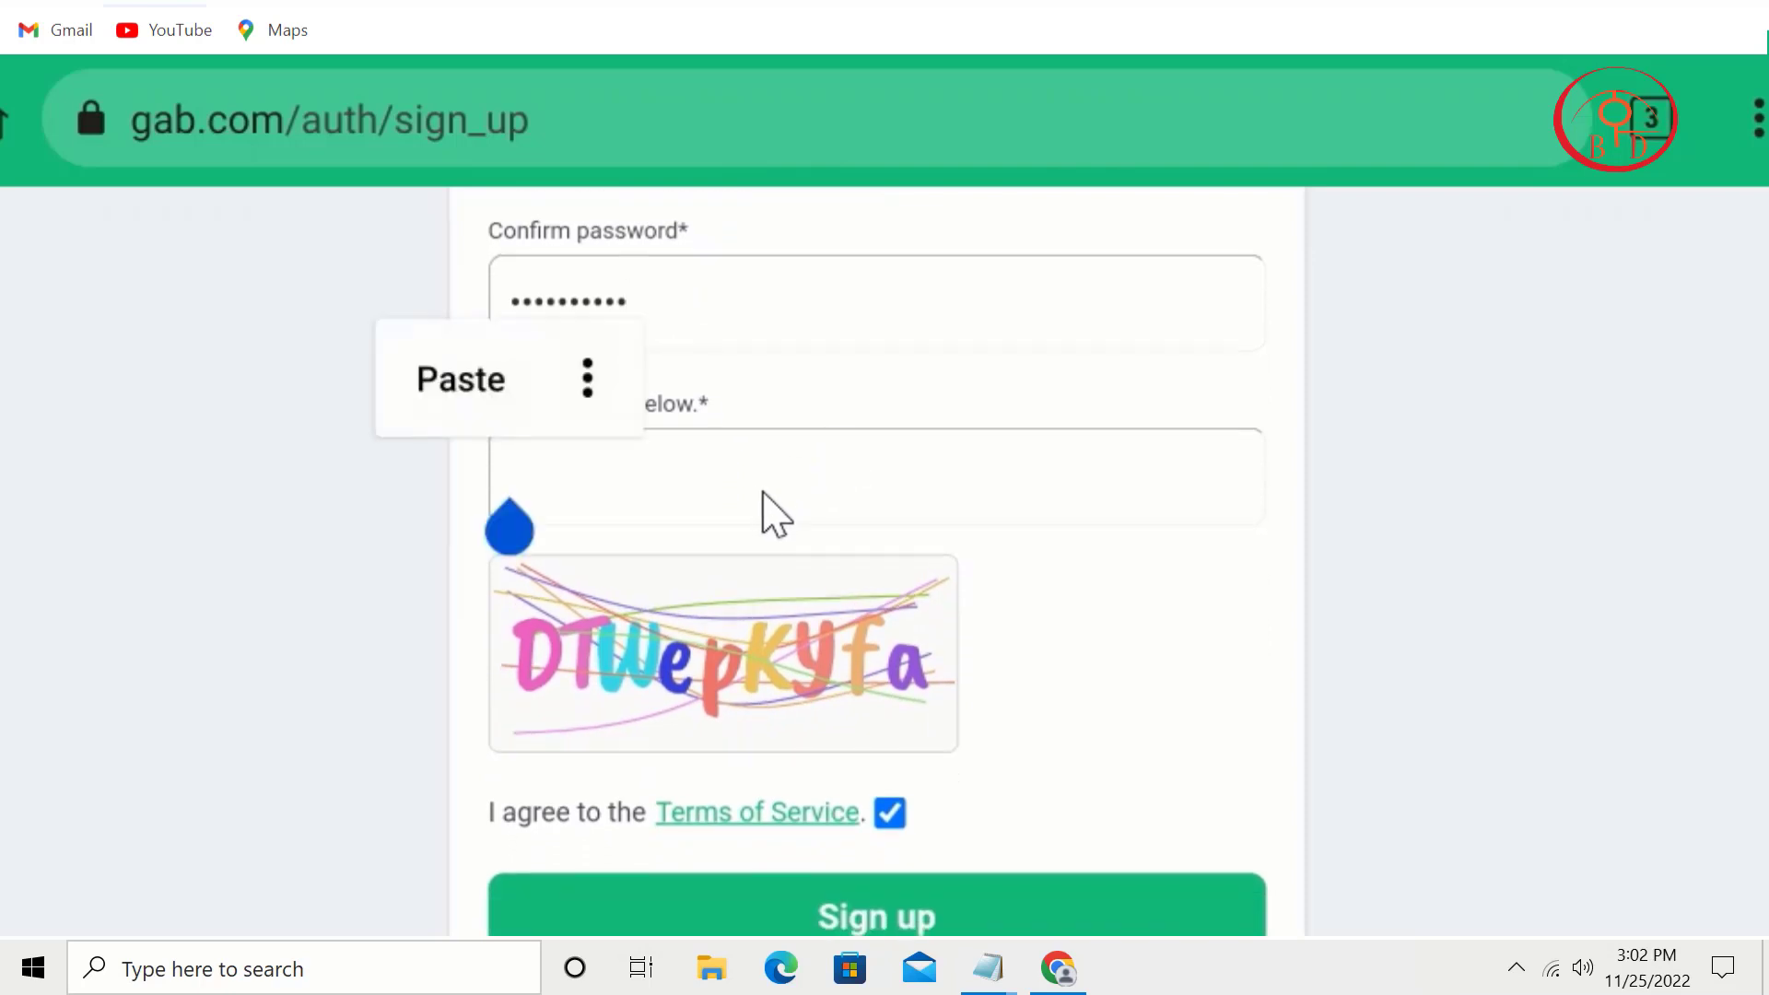
type("DT")
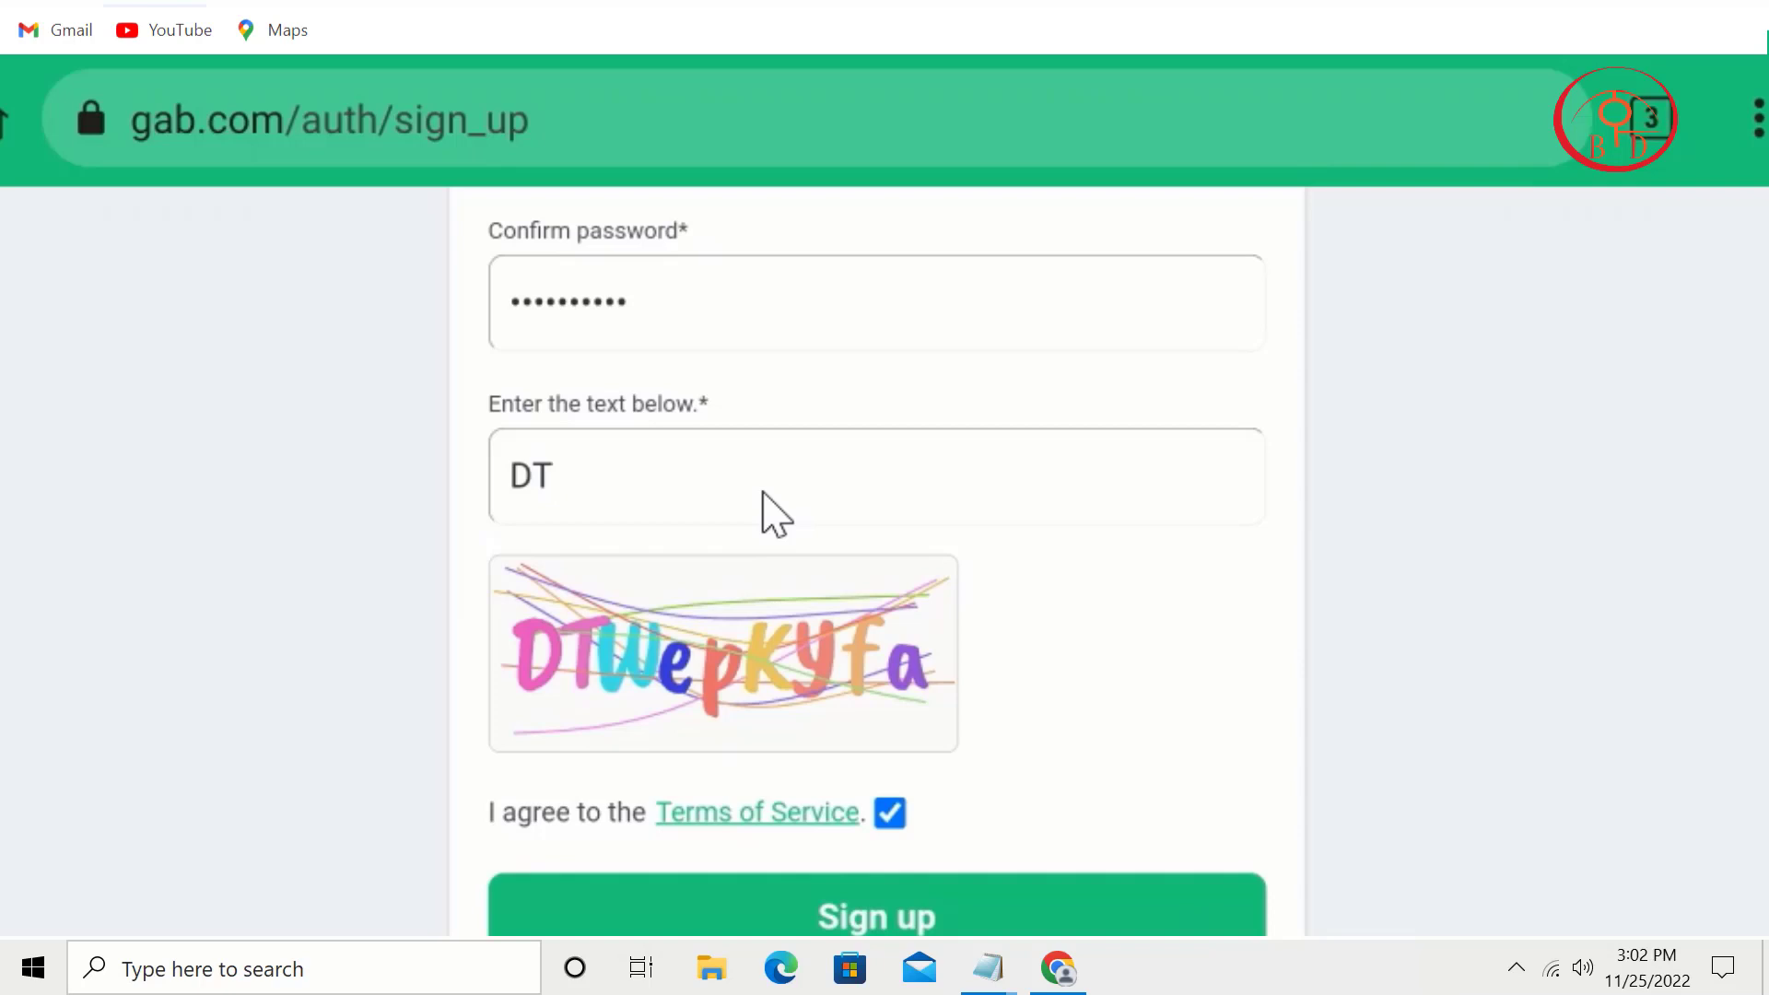
type("wepkyfta")
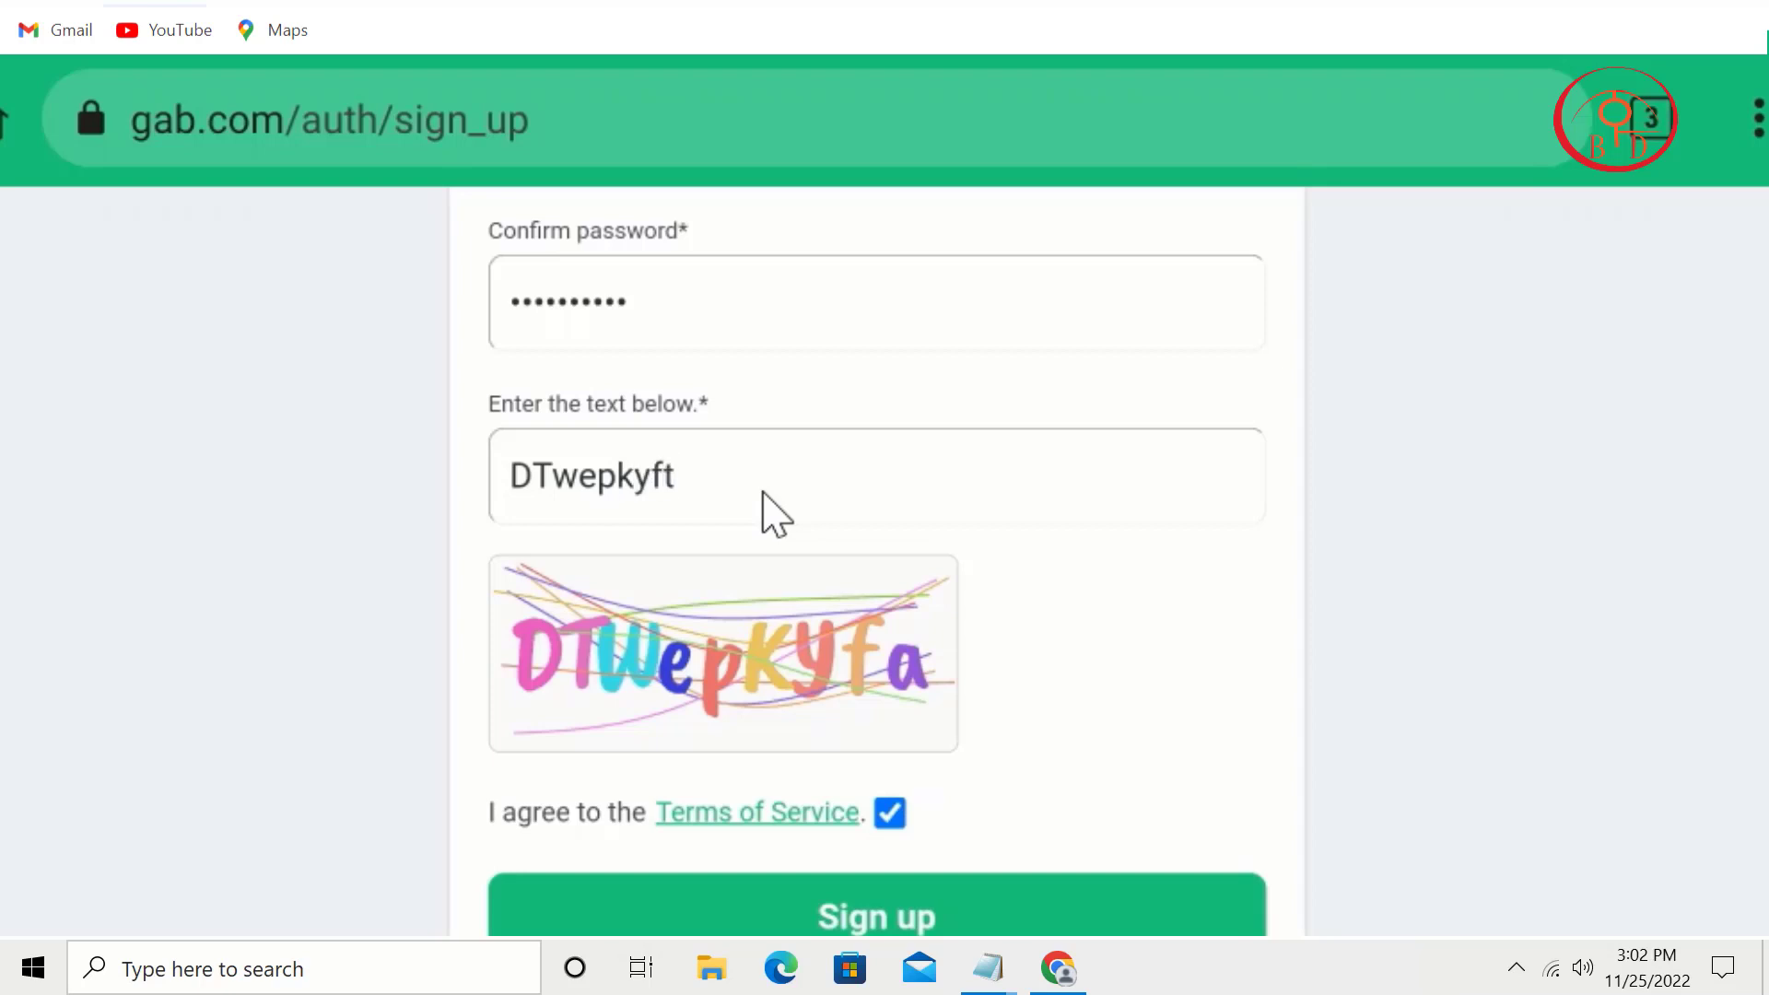
left_click(490, 822)
left_click(491, 823)
scroll(1046, 620, "down", 2)
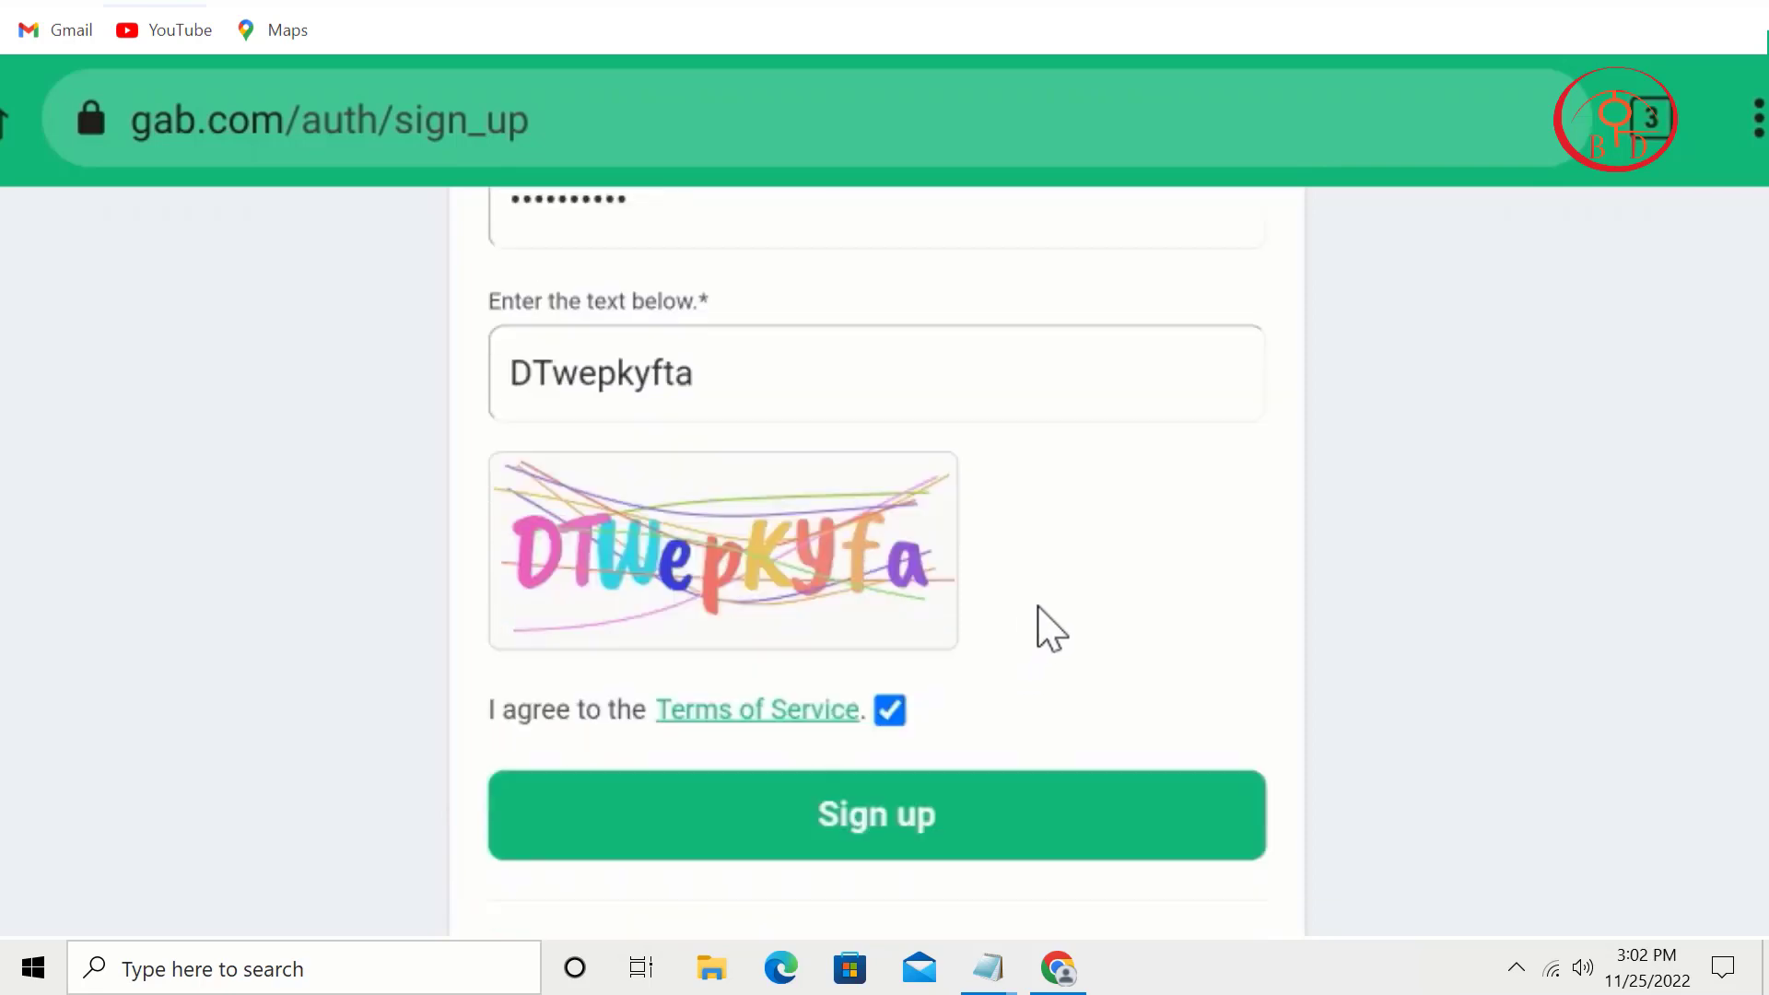
left_click(1057, 748)
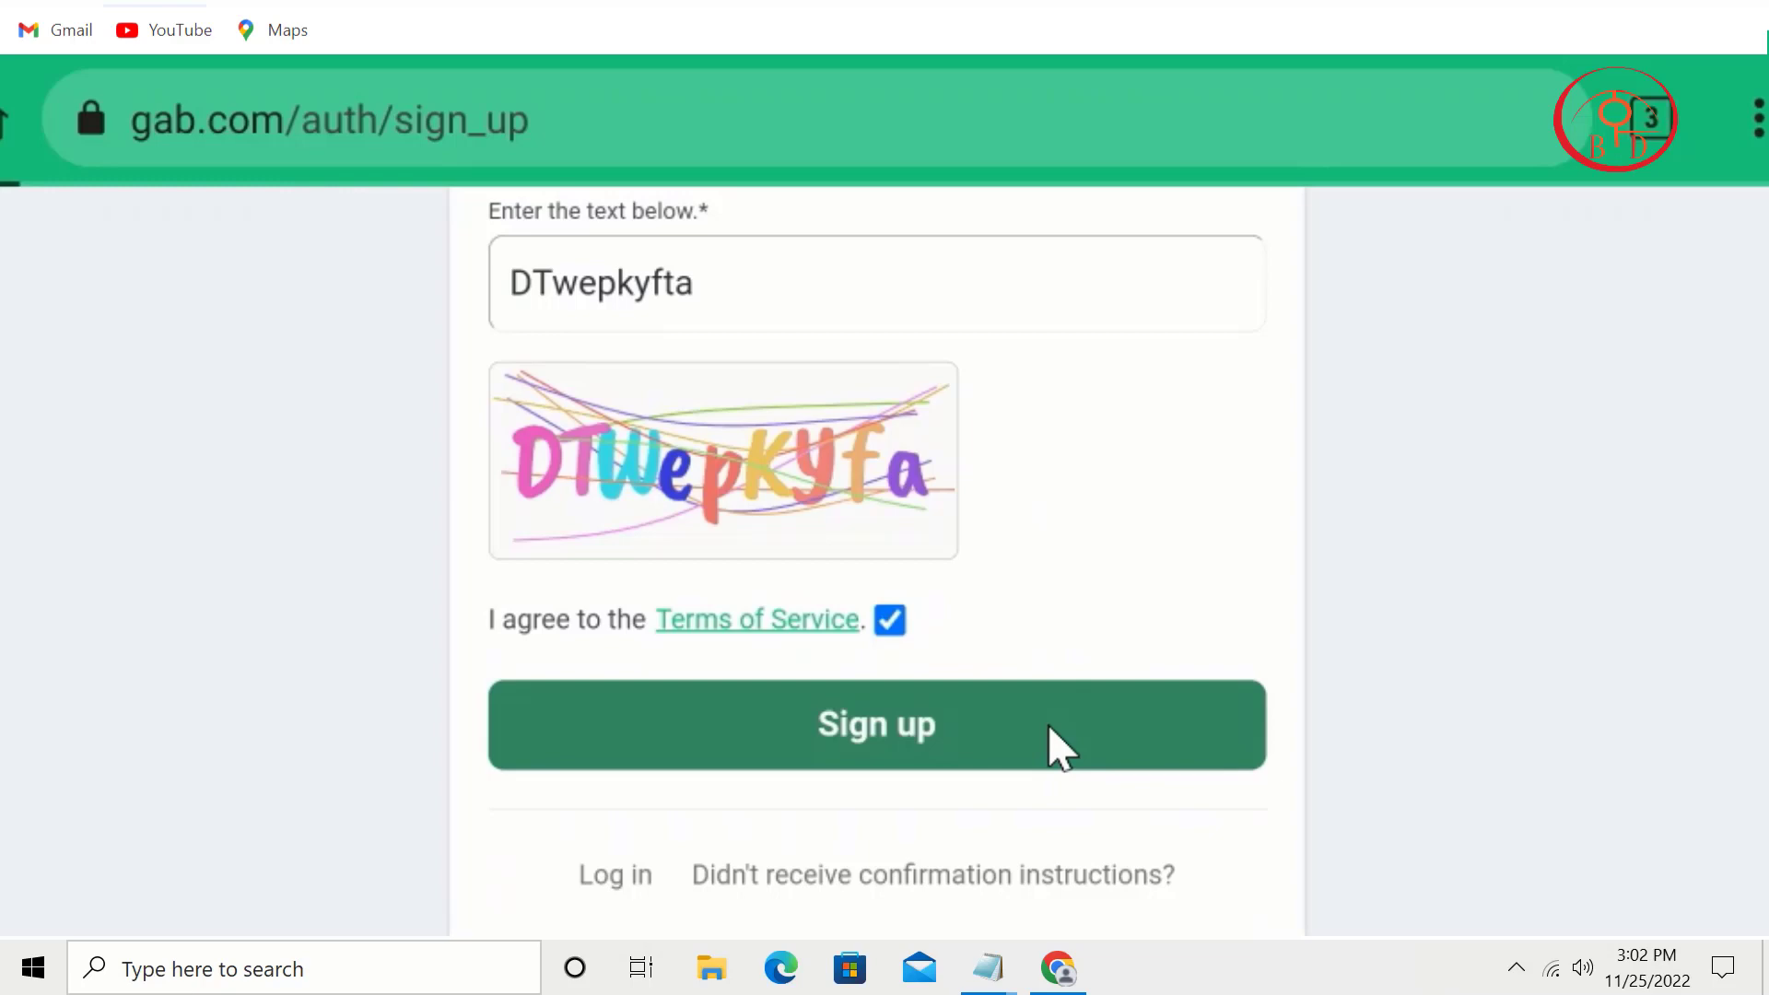
Step: Save the new login in the browser and swipe through the welcome cards to the groups page
left_click_drag(763, 800, 793, 555)
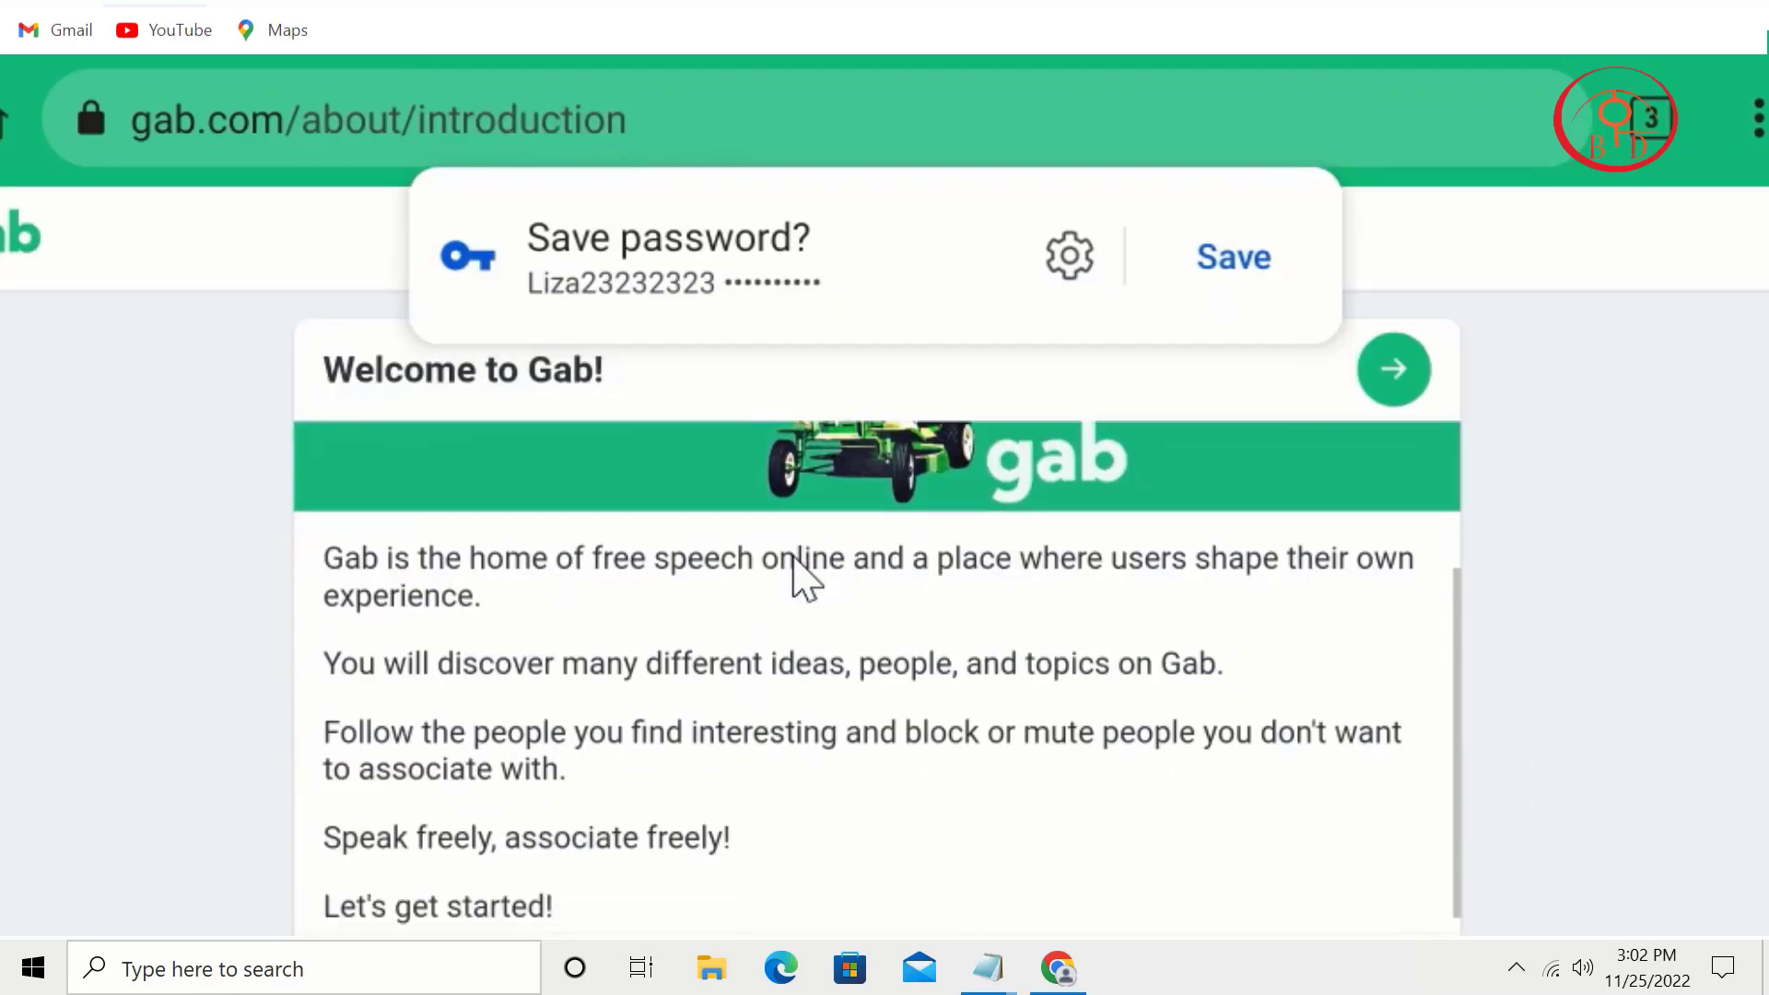
left_click(1451, 259)
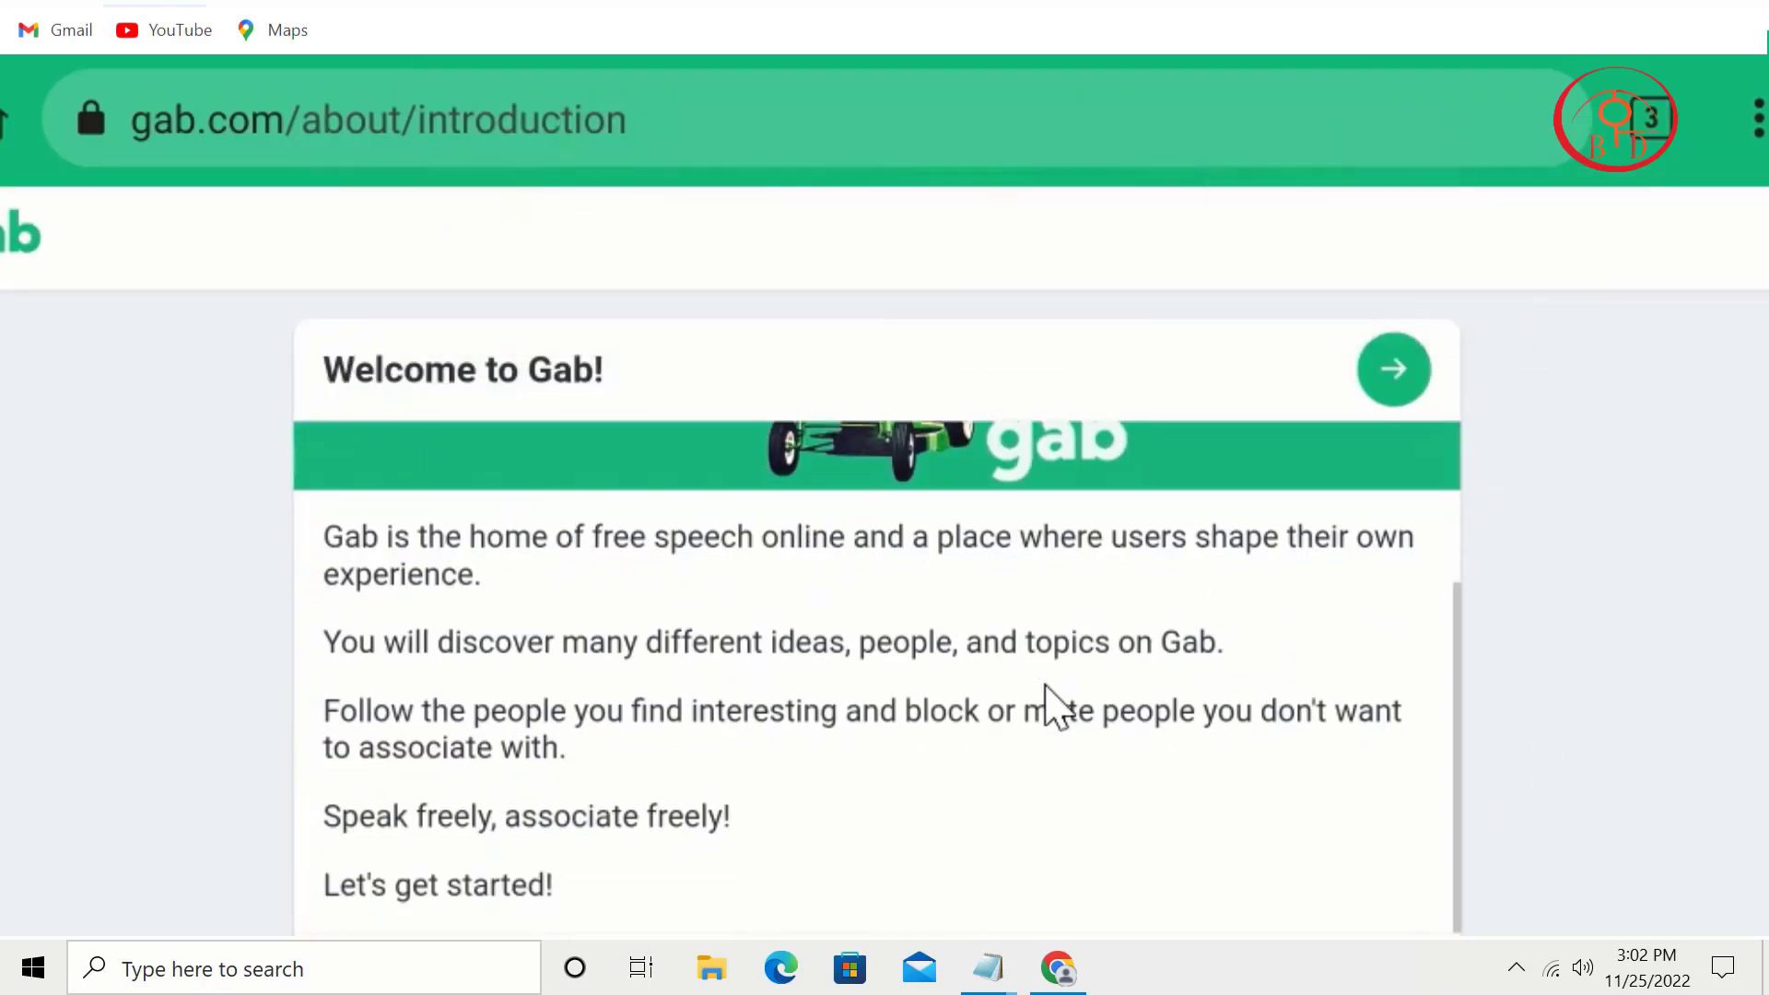
left_click_drag(1046, 685, 1299, 465)
left_click_drag(1066, 613, 553, 608)
left_click_drag(1336, 636, 1034, 630)
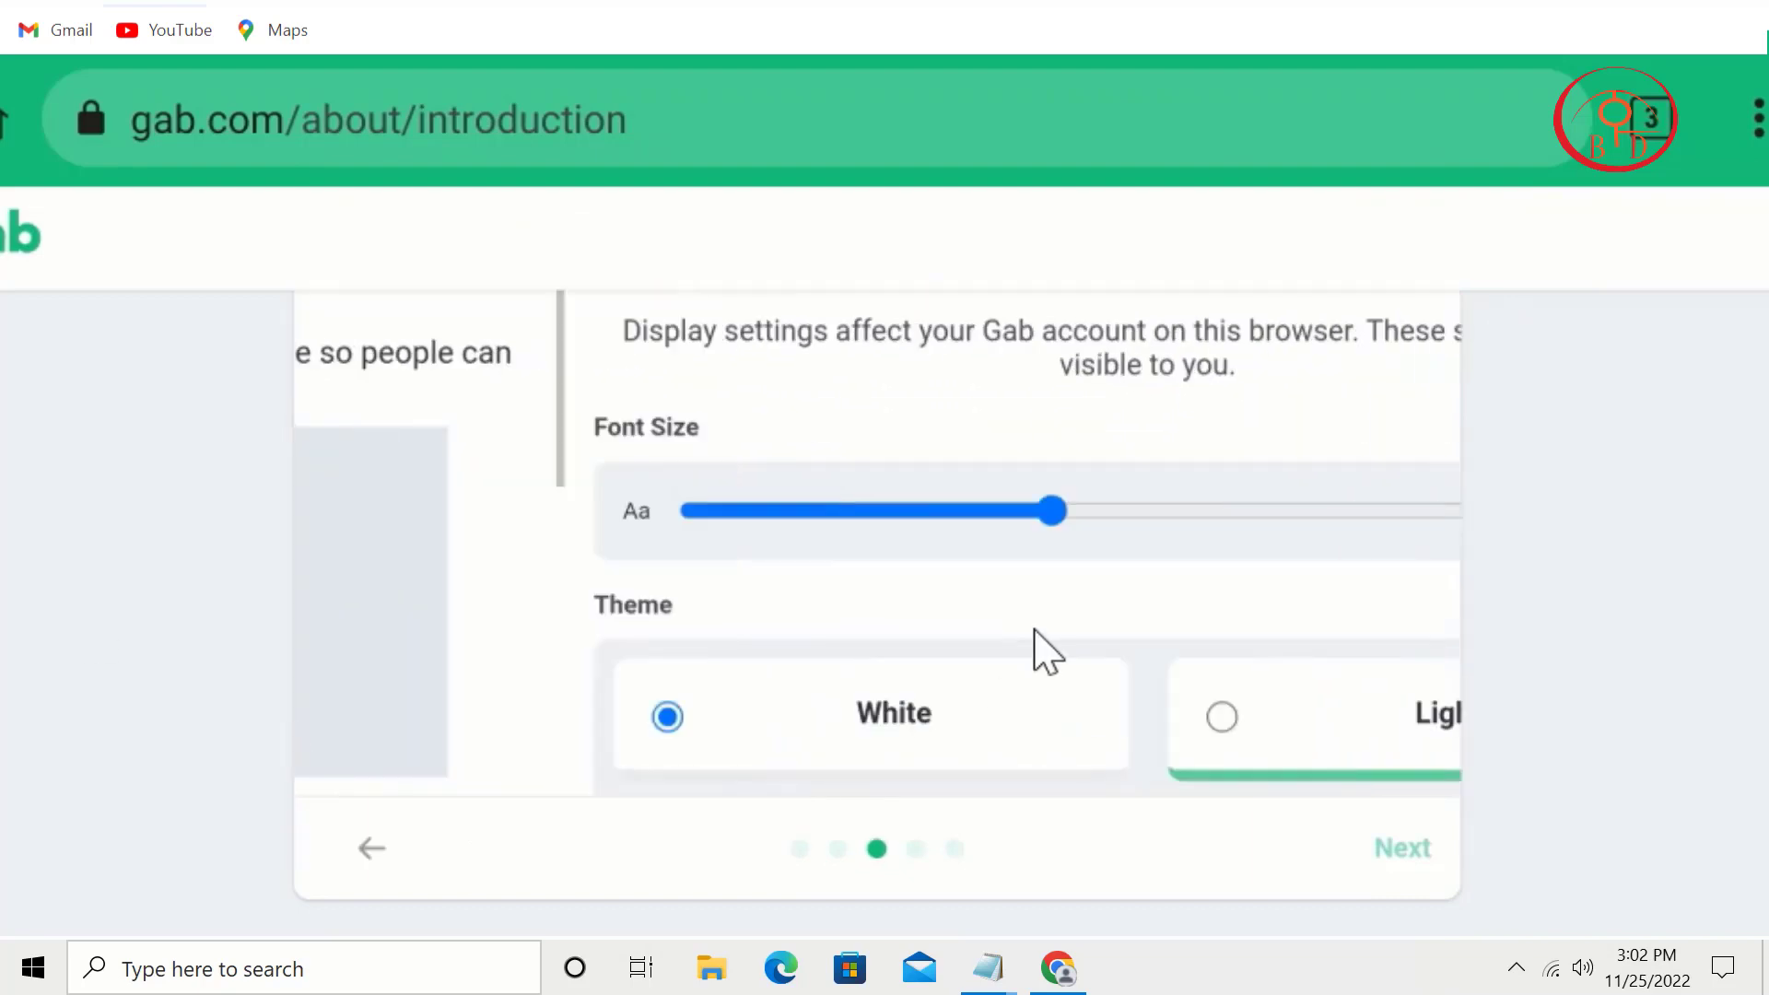
left_click_drag(1212, 616, 12, 612)
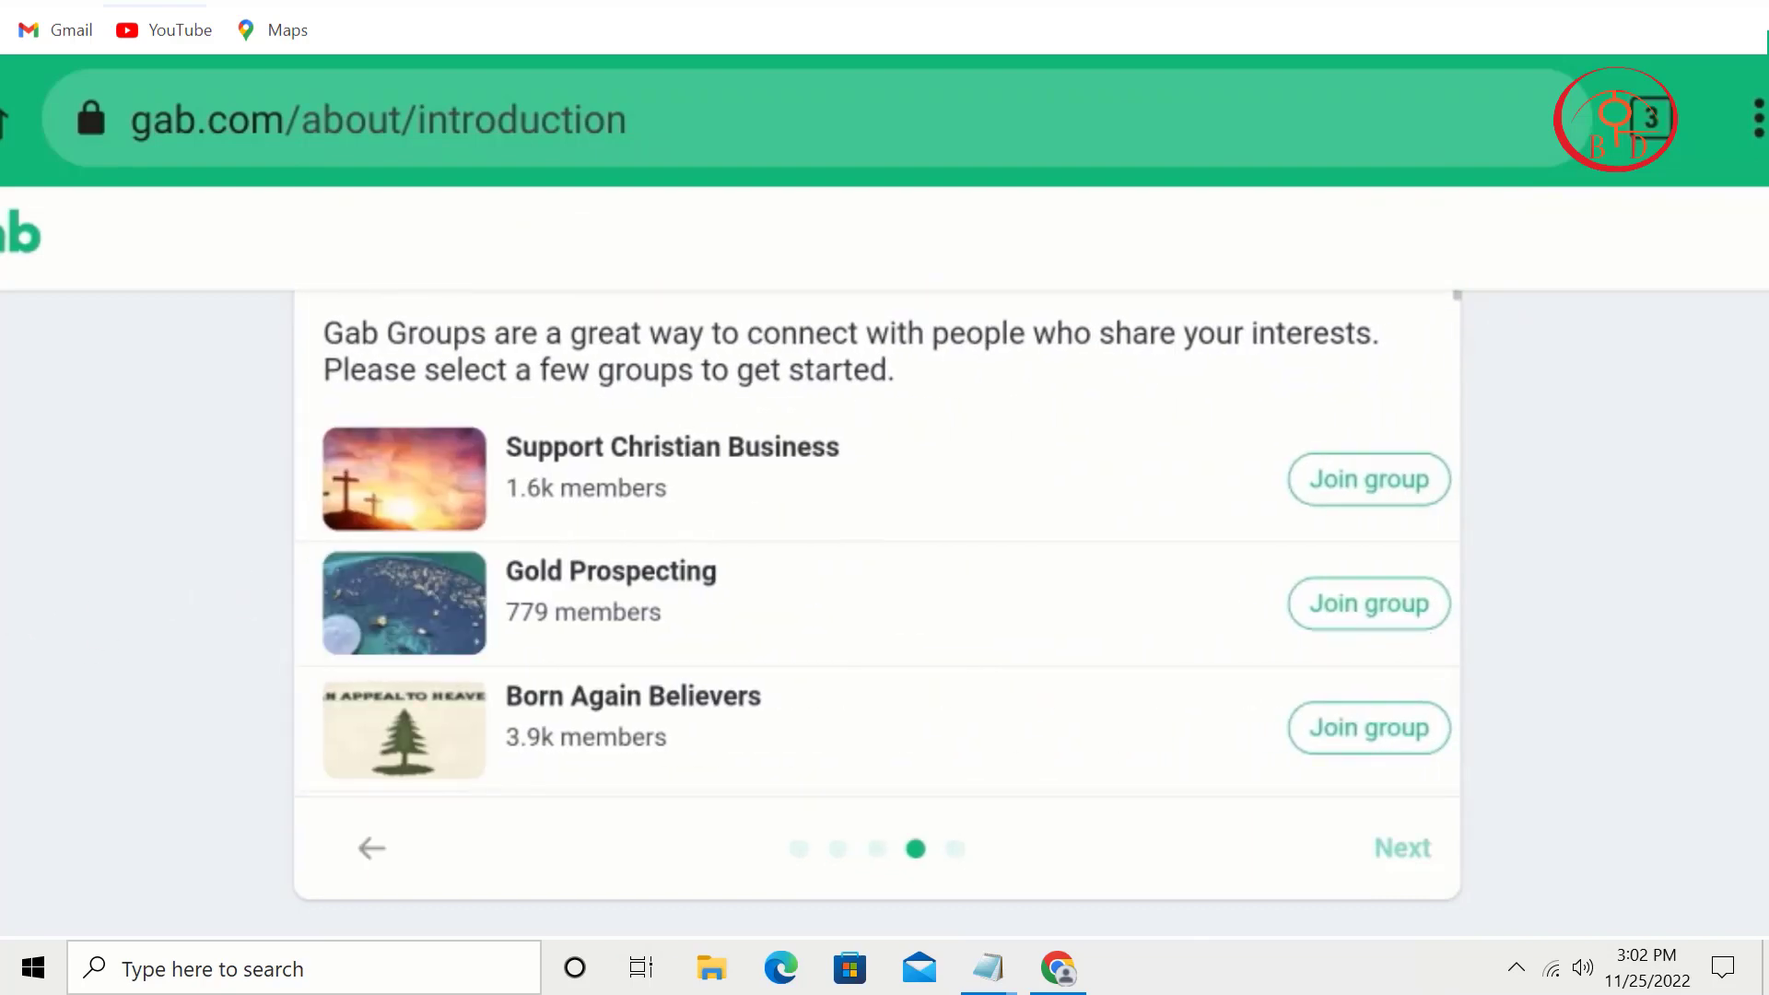
Step: Join the Support Christian Business and Gold Prospecting groups and finish the welcome introduction
left_click(1374, 479)
left_click(1389, 608)
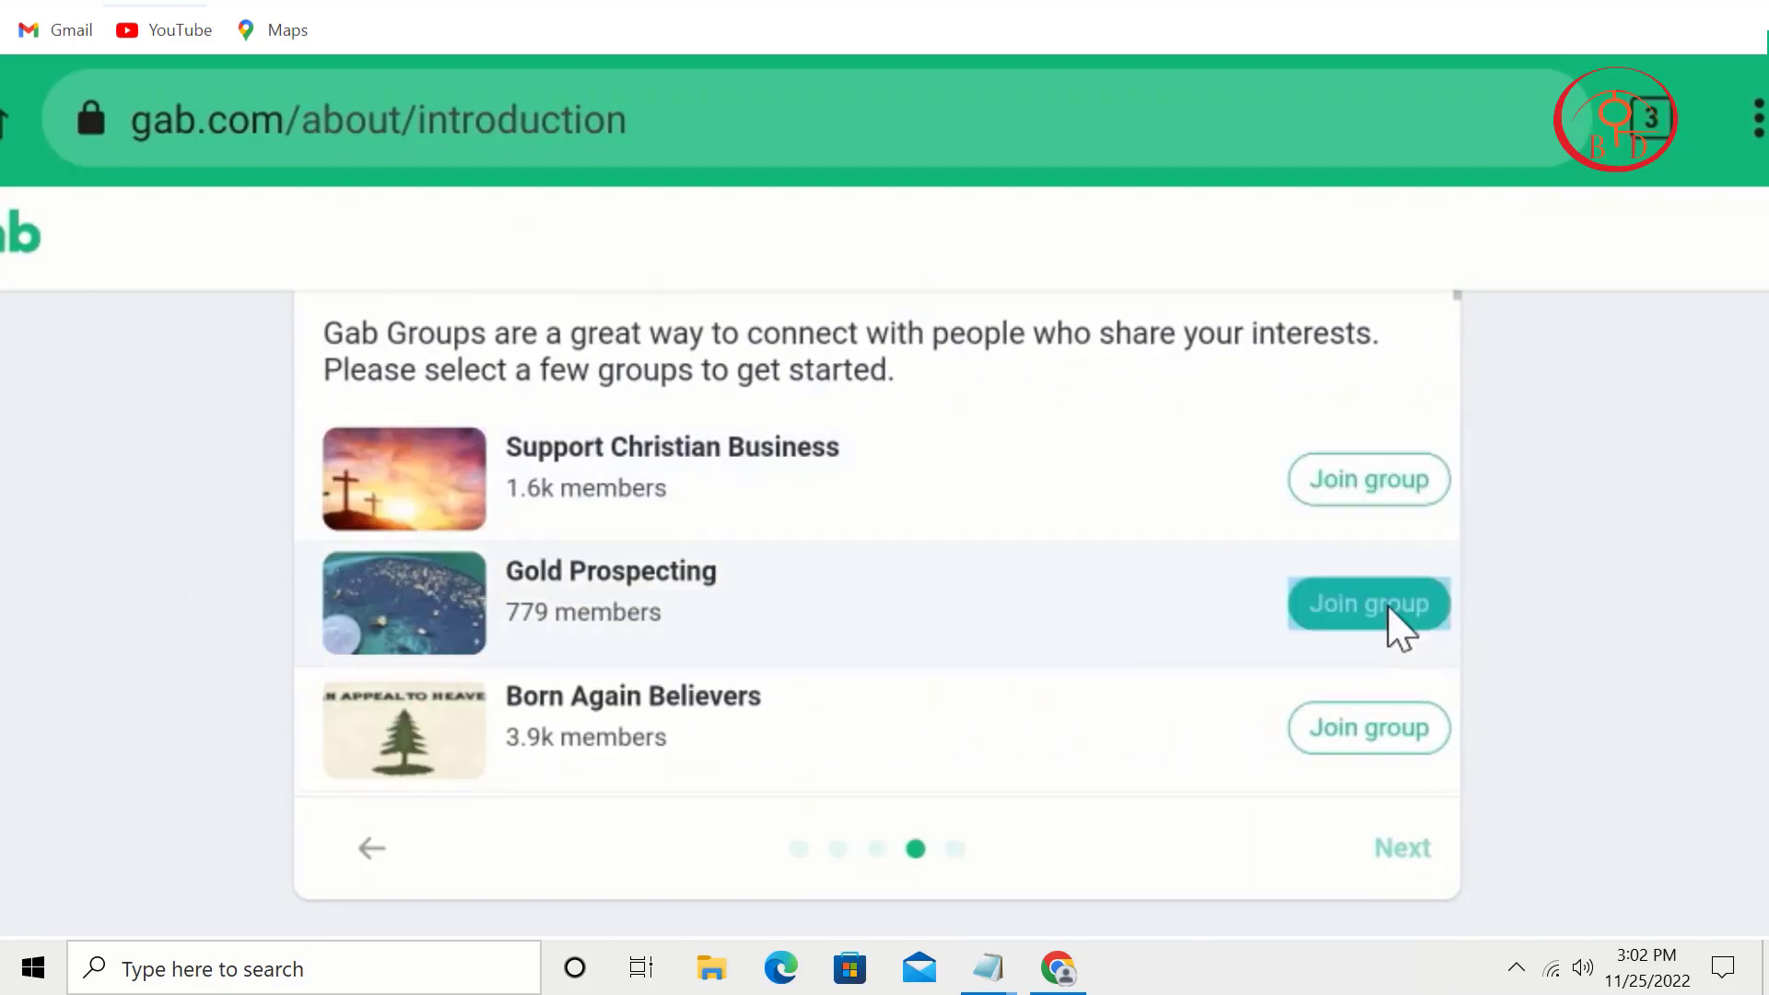
left_click(1414, 862)
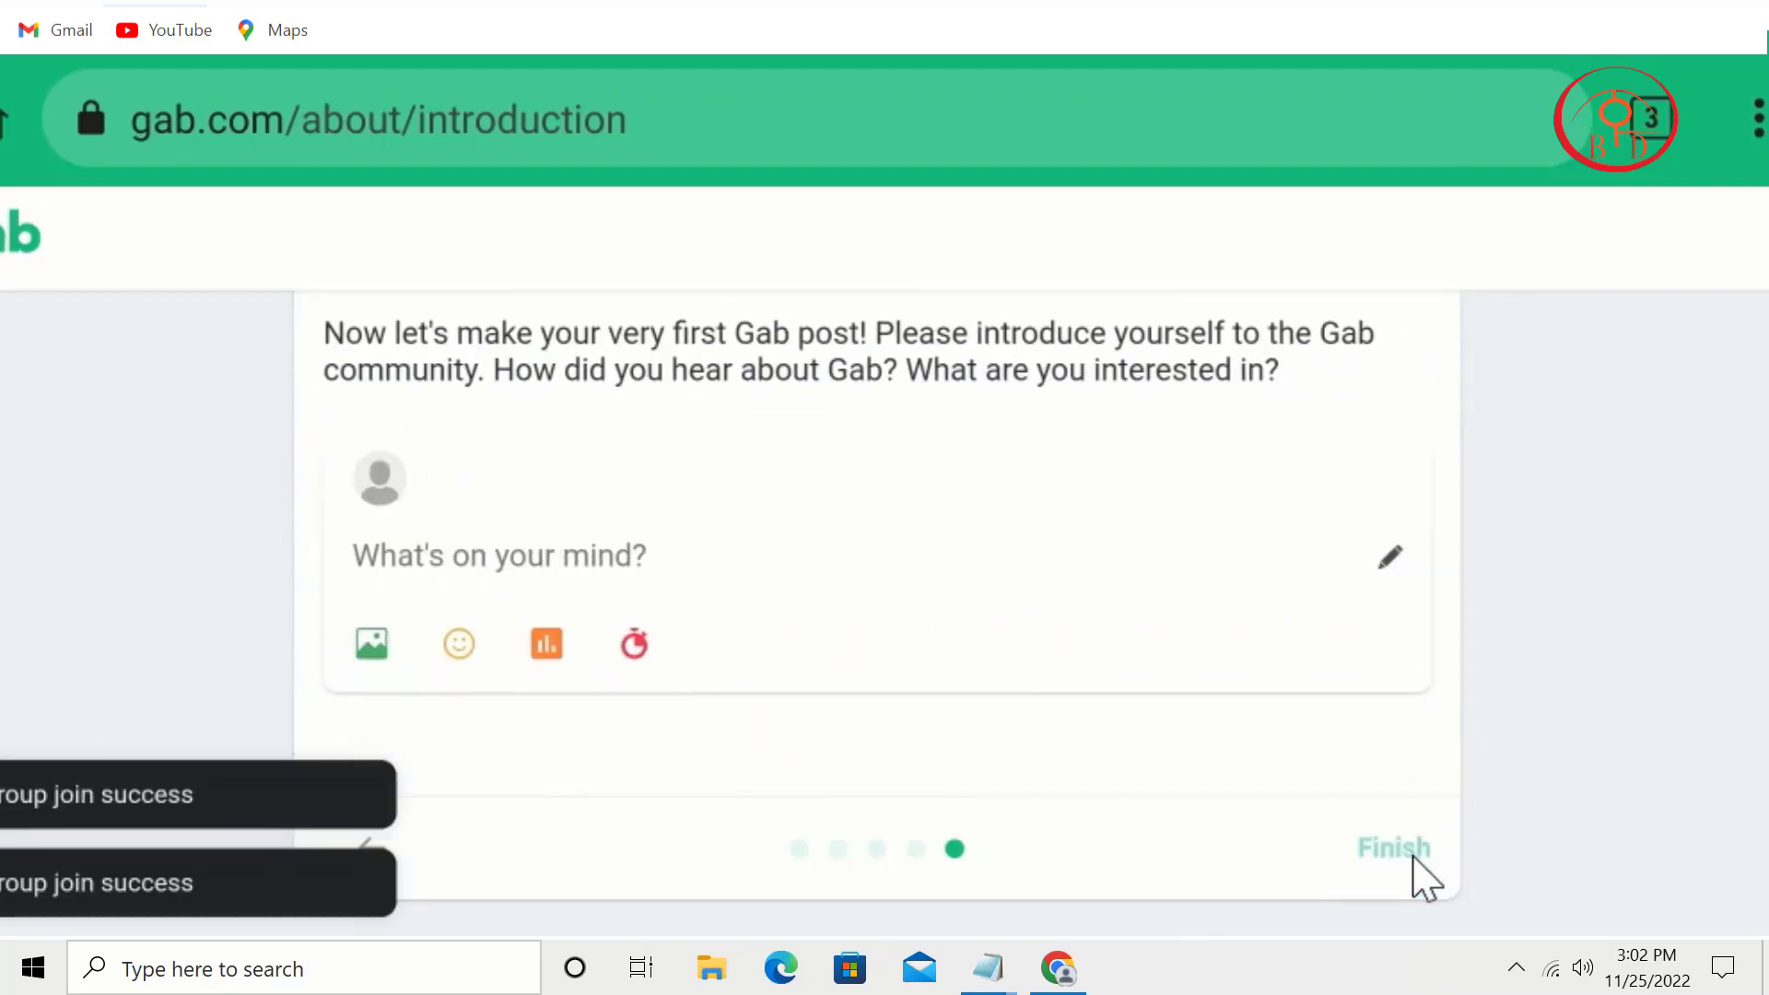
left_click(1409, 857)
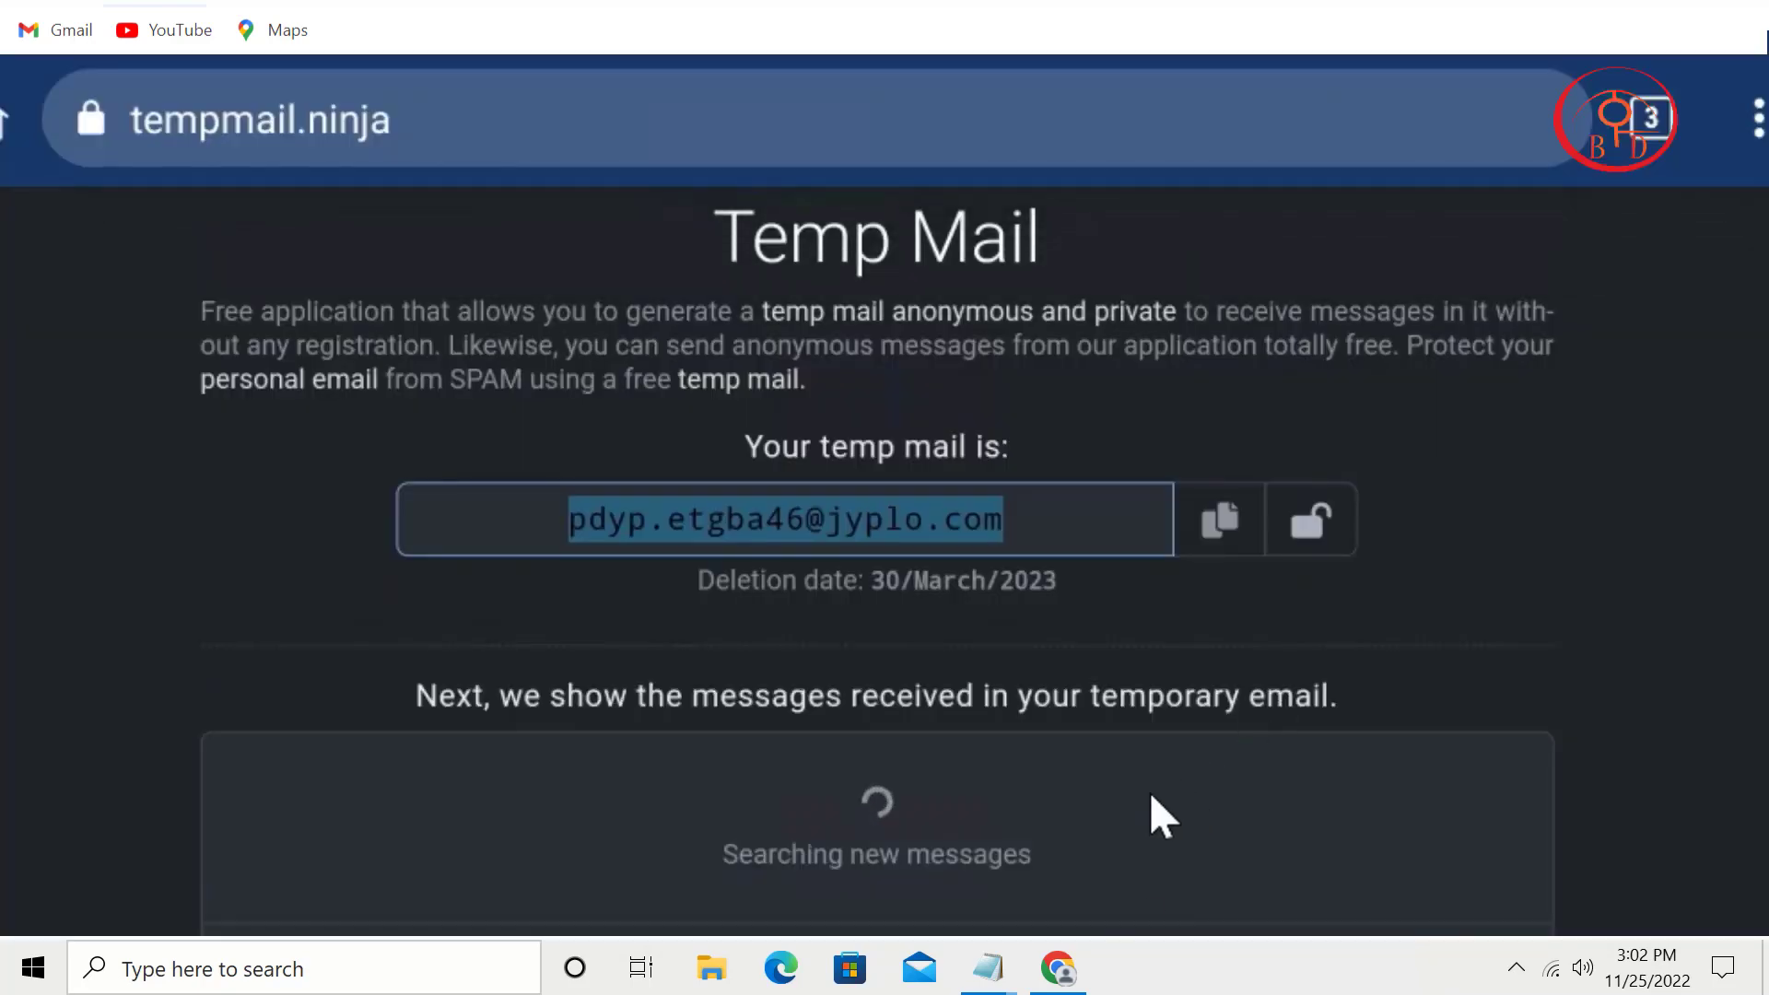
Step: Open the Gab confirmation message in the tempmail.ninja inbox and verify the account's e-mail address
left_click_drag(1149, 791, 1277, 356)
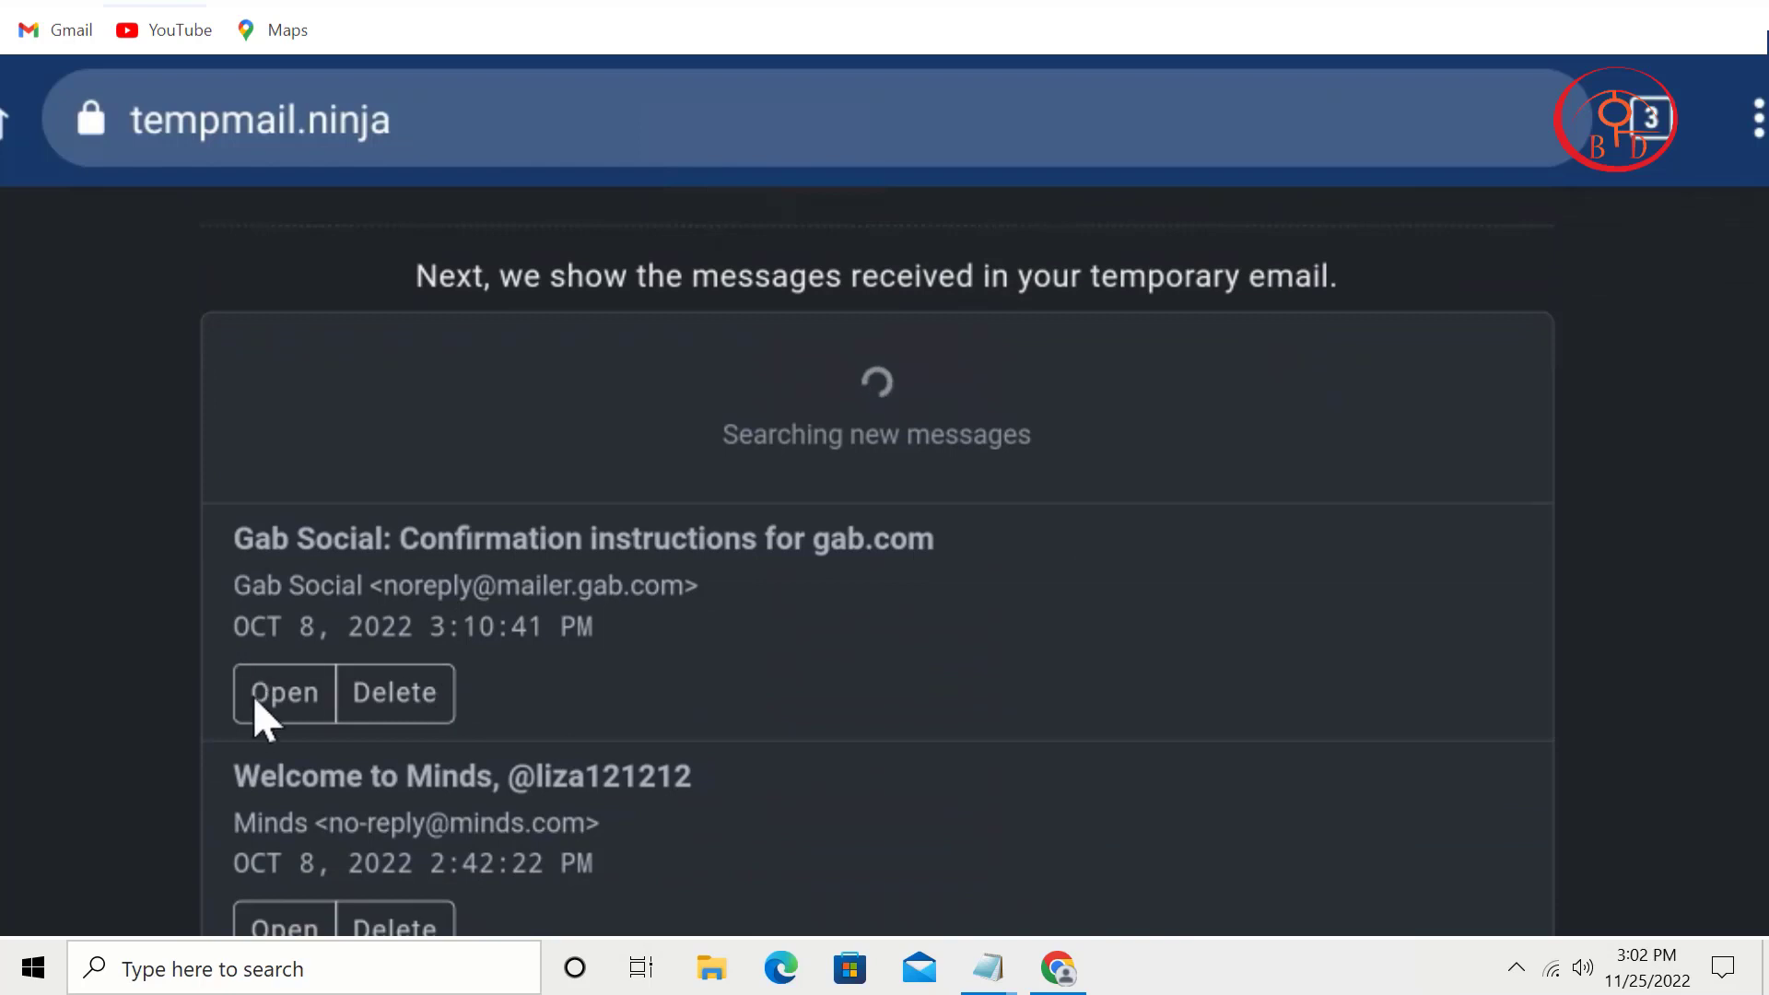
left_click(254, 697)
left_click_drag(816, 765, 1038, 241)
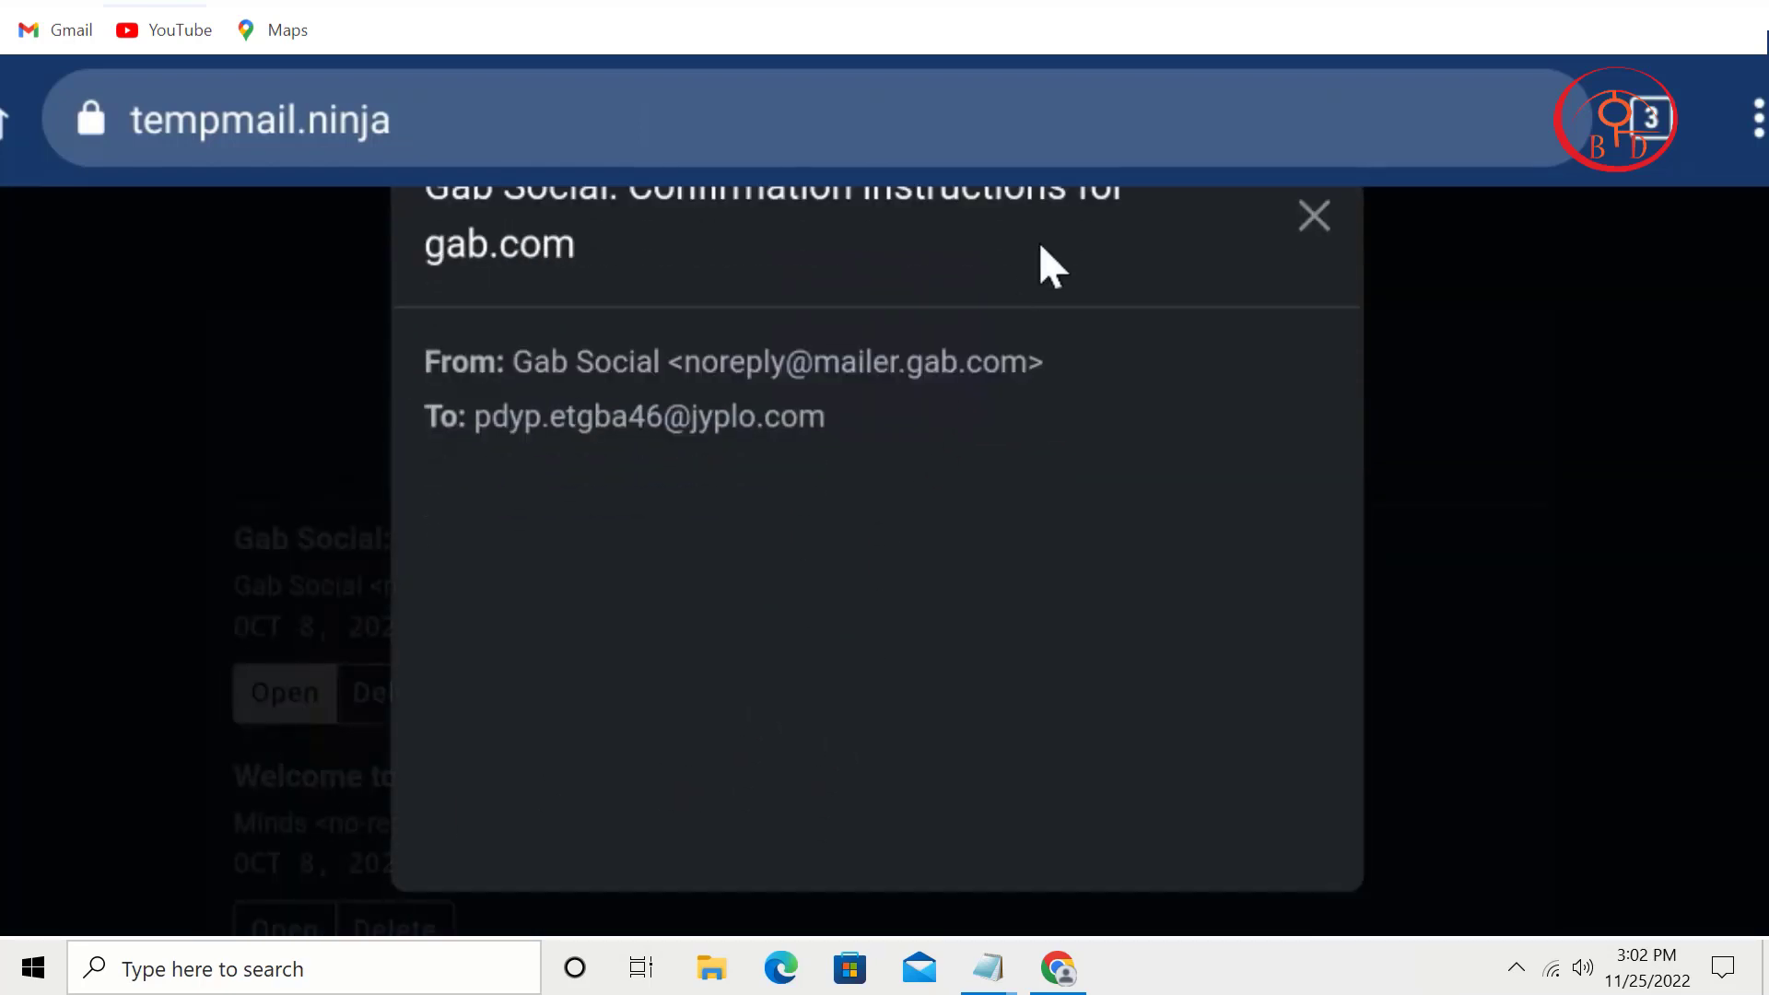
left_click_drag(980, 617, 1058, 257)
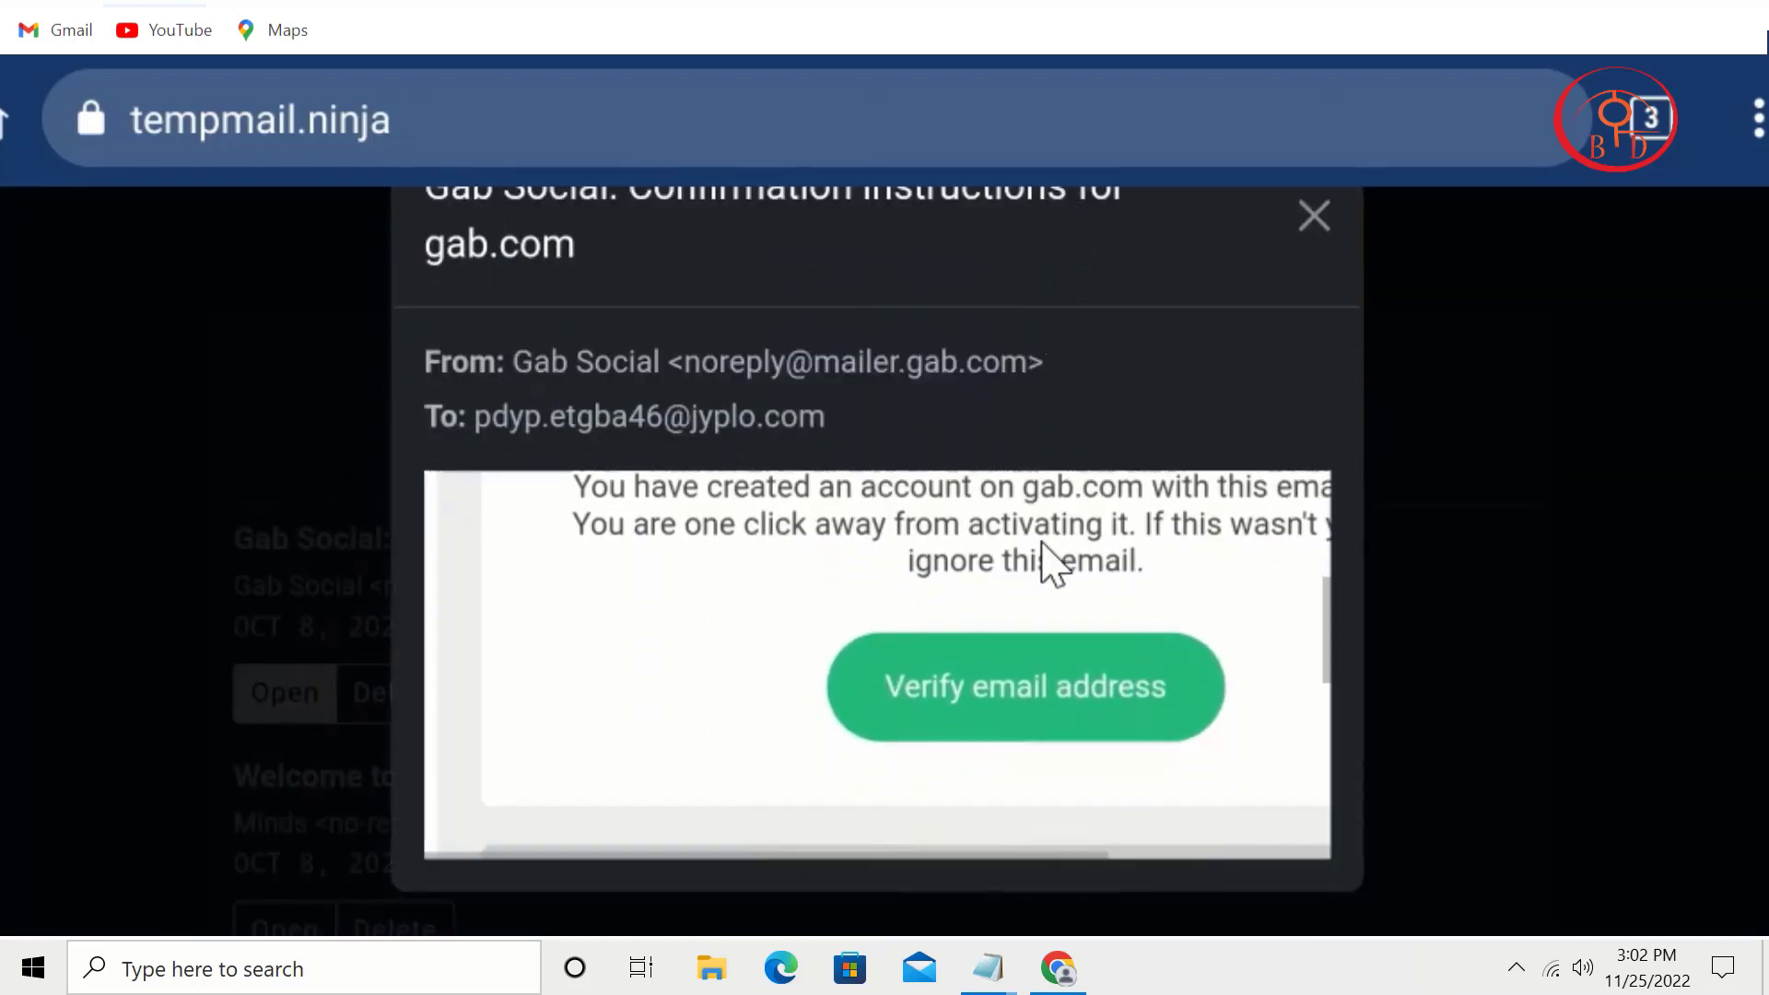
left_click(962, 683)
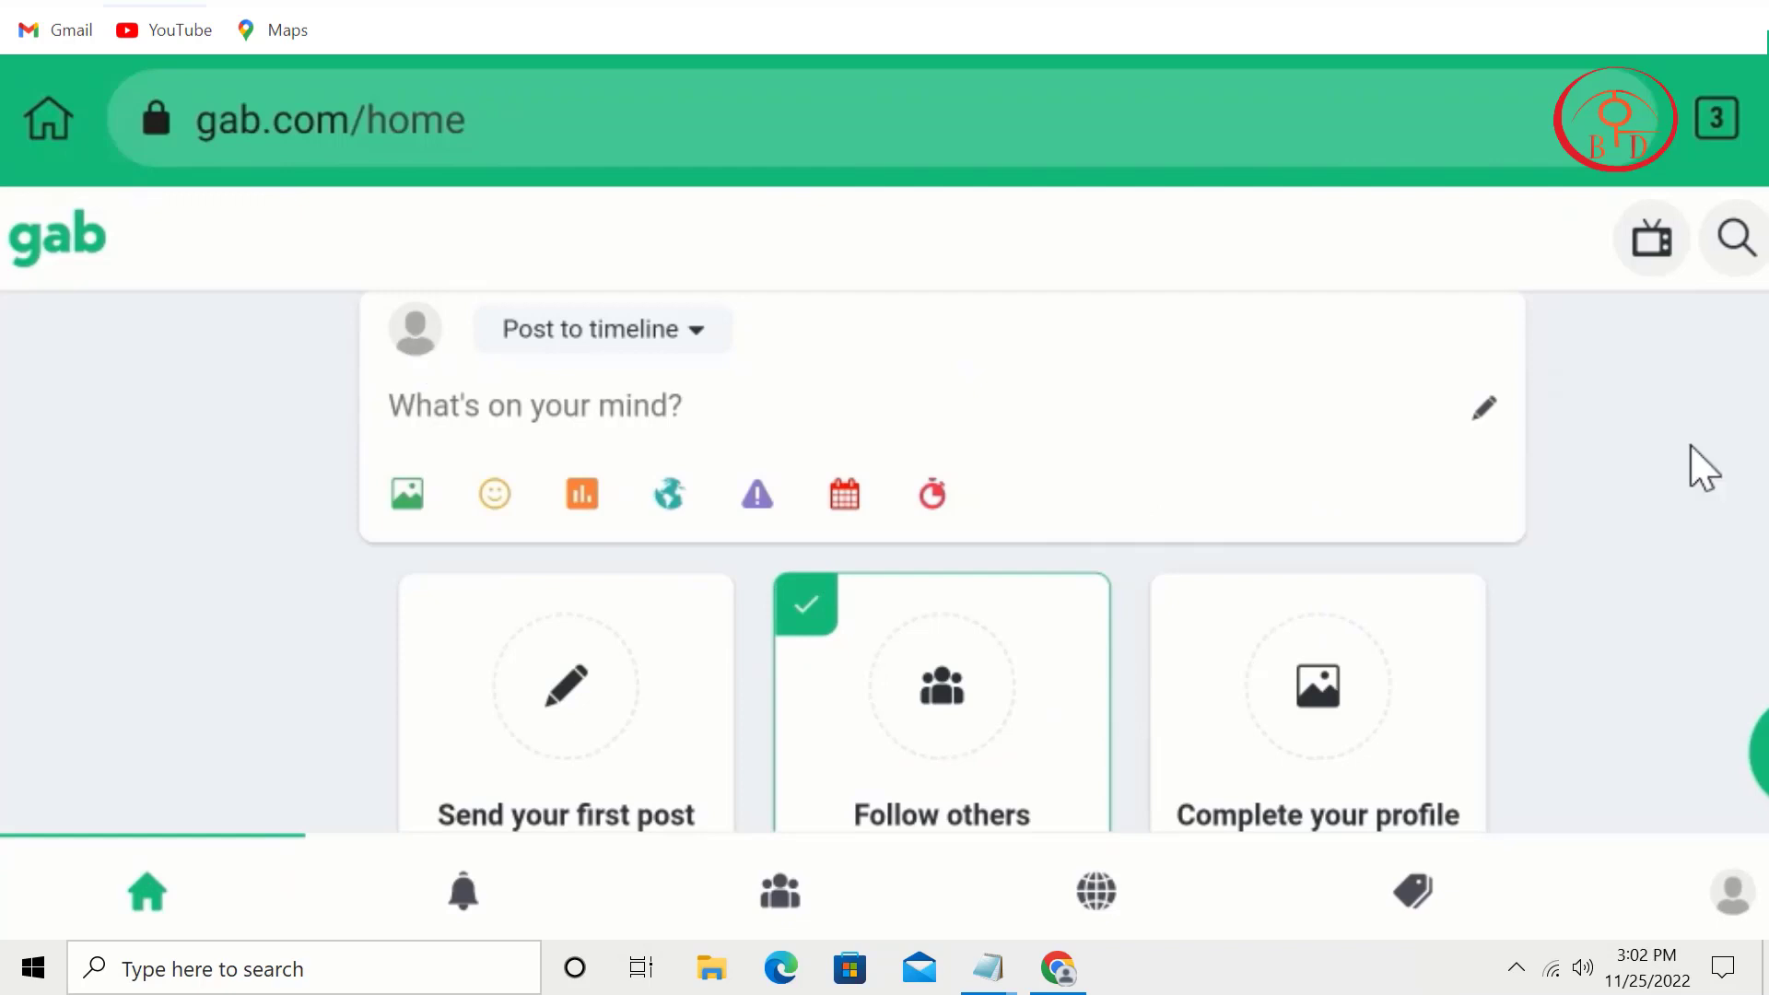
Step: Search Gab for iphone and check the Apple profile in the results
left_click(51, 233)
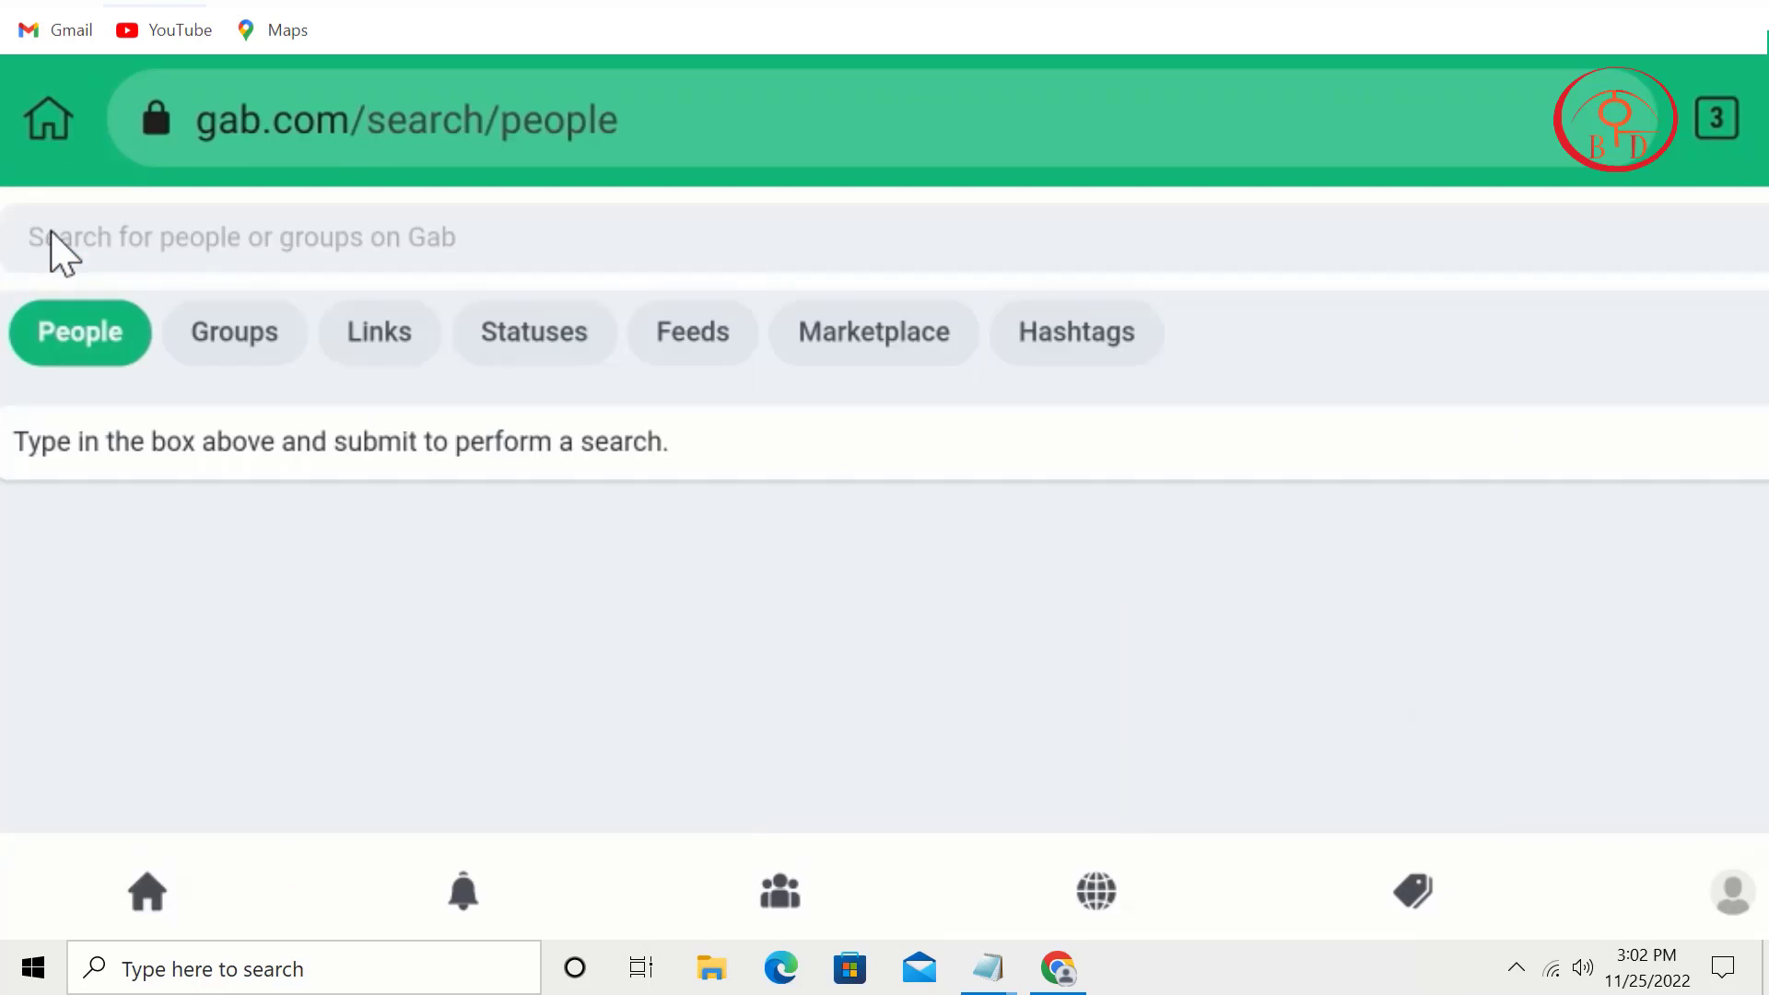
type("iphone")
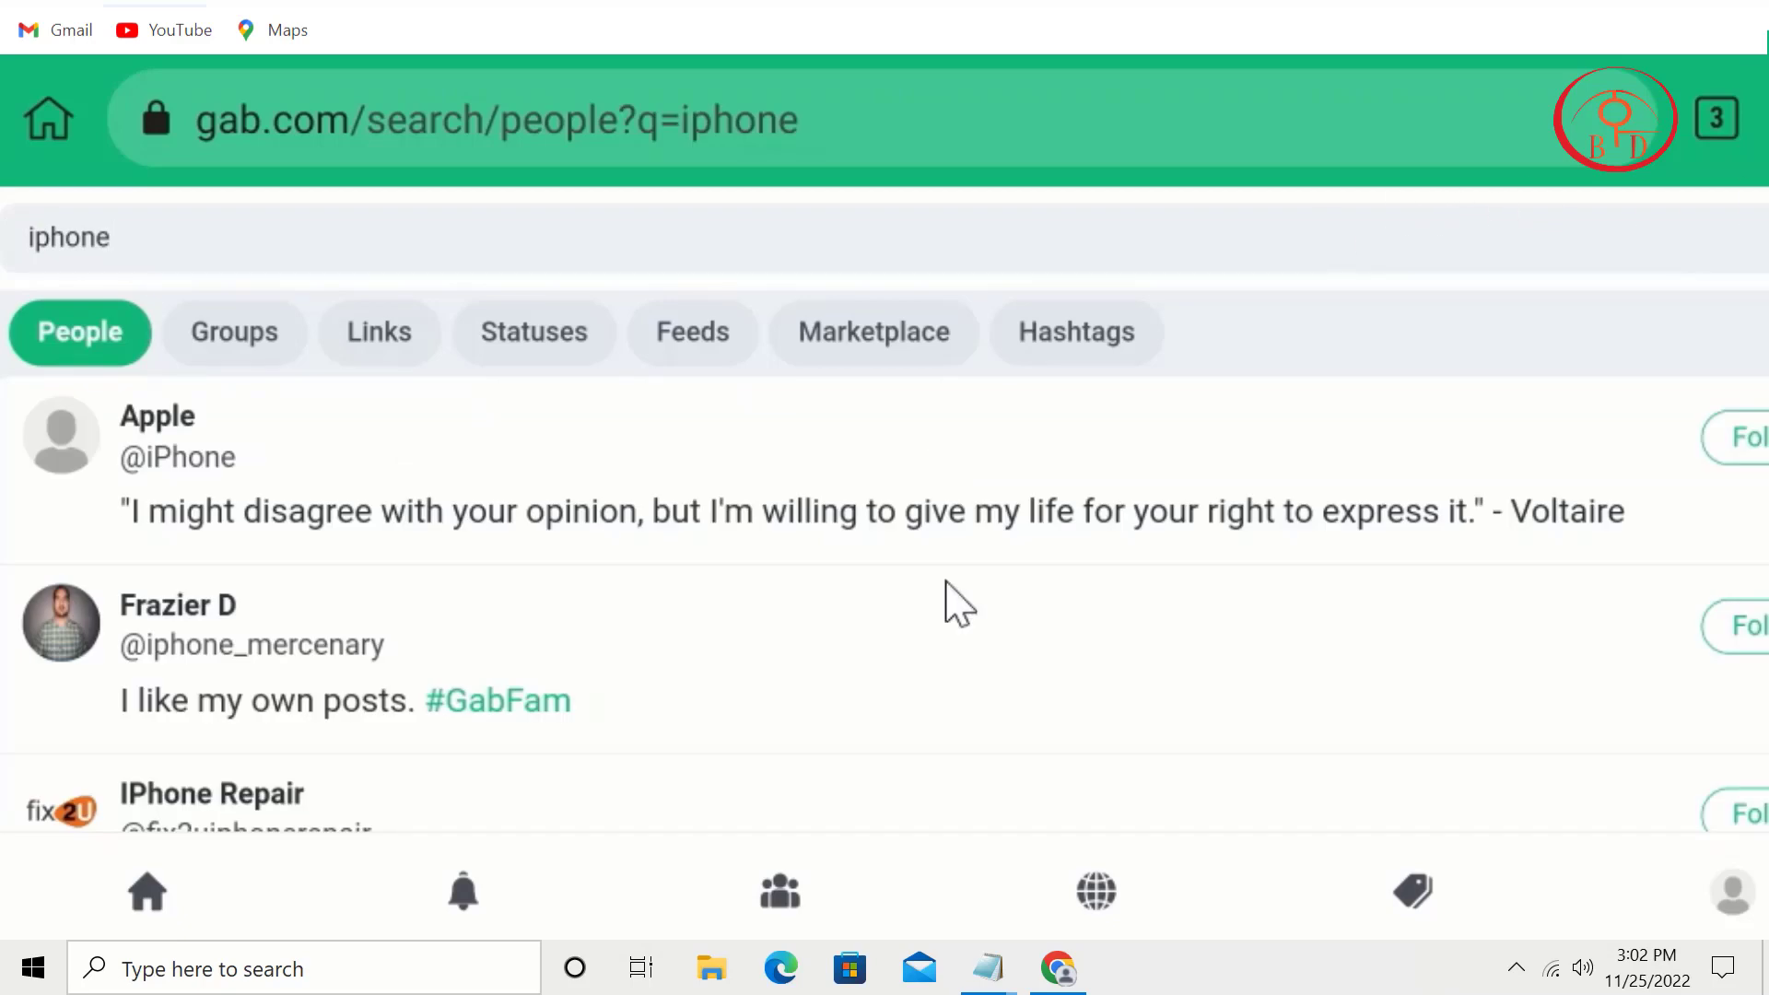
scroll(869, 605, "down", 5)
scroll(1042, 258, "down", 4)
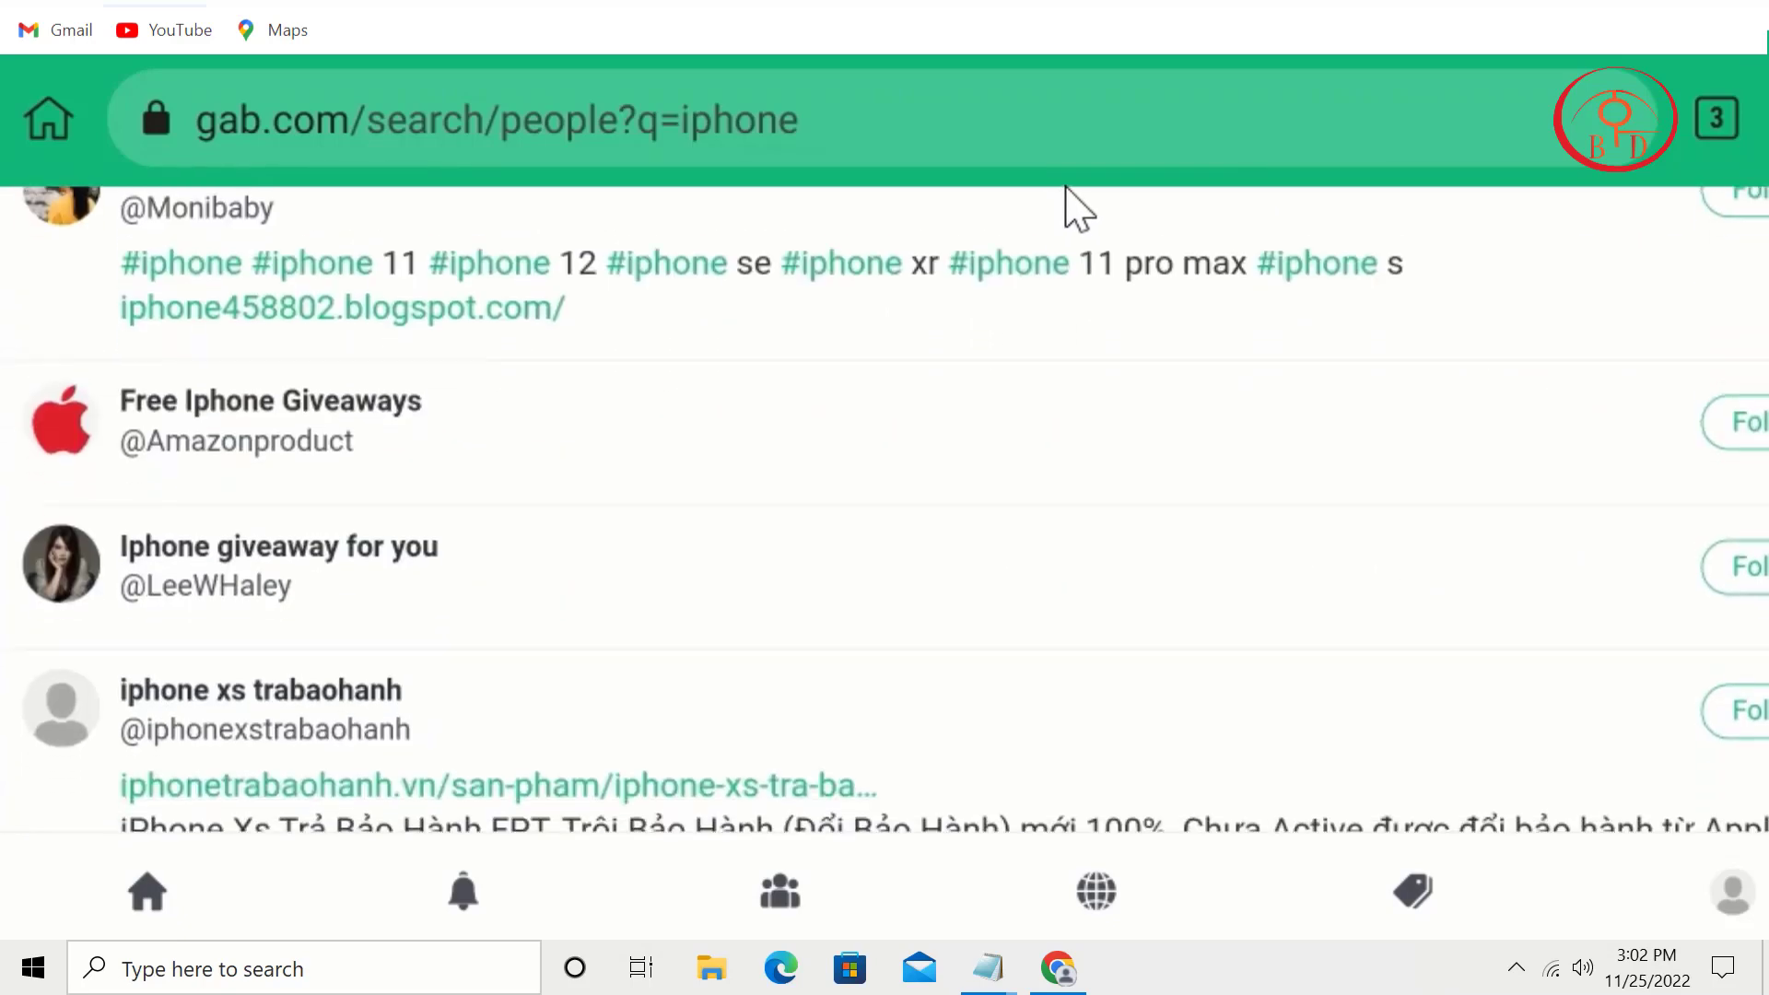
scroll(928, 770, "up", 6)
scroll(794, 755, "up", 3)
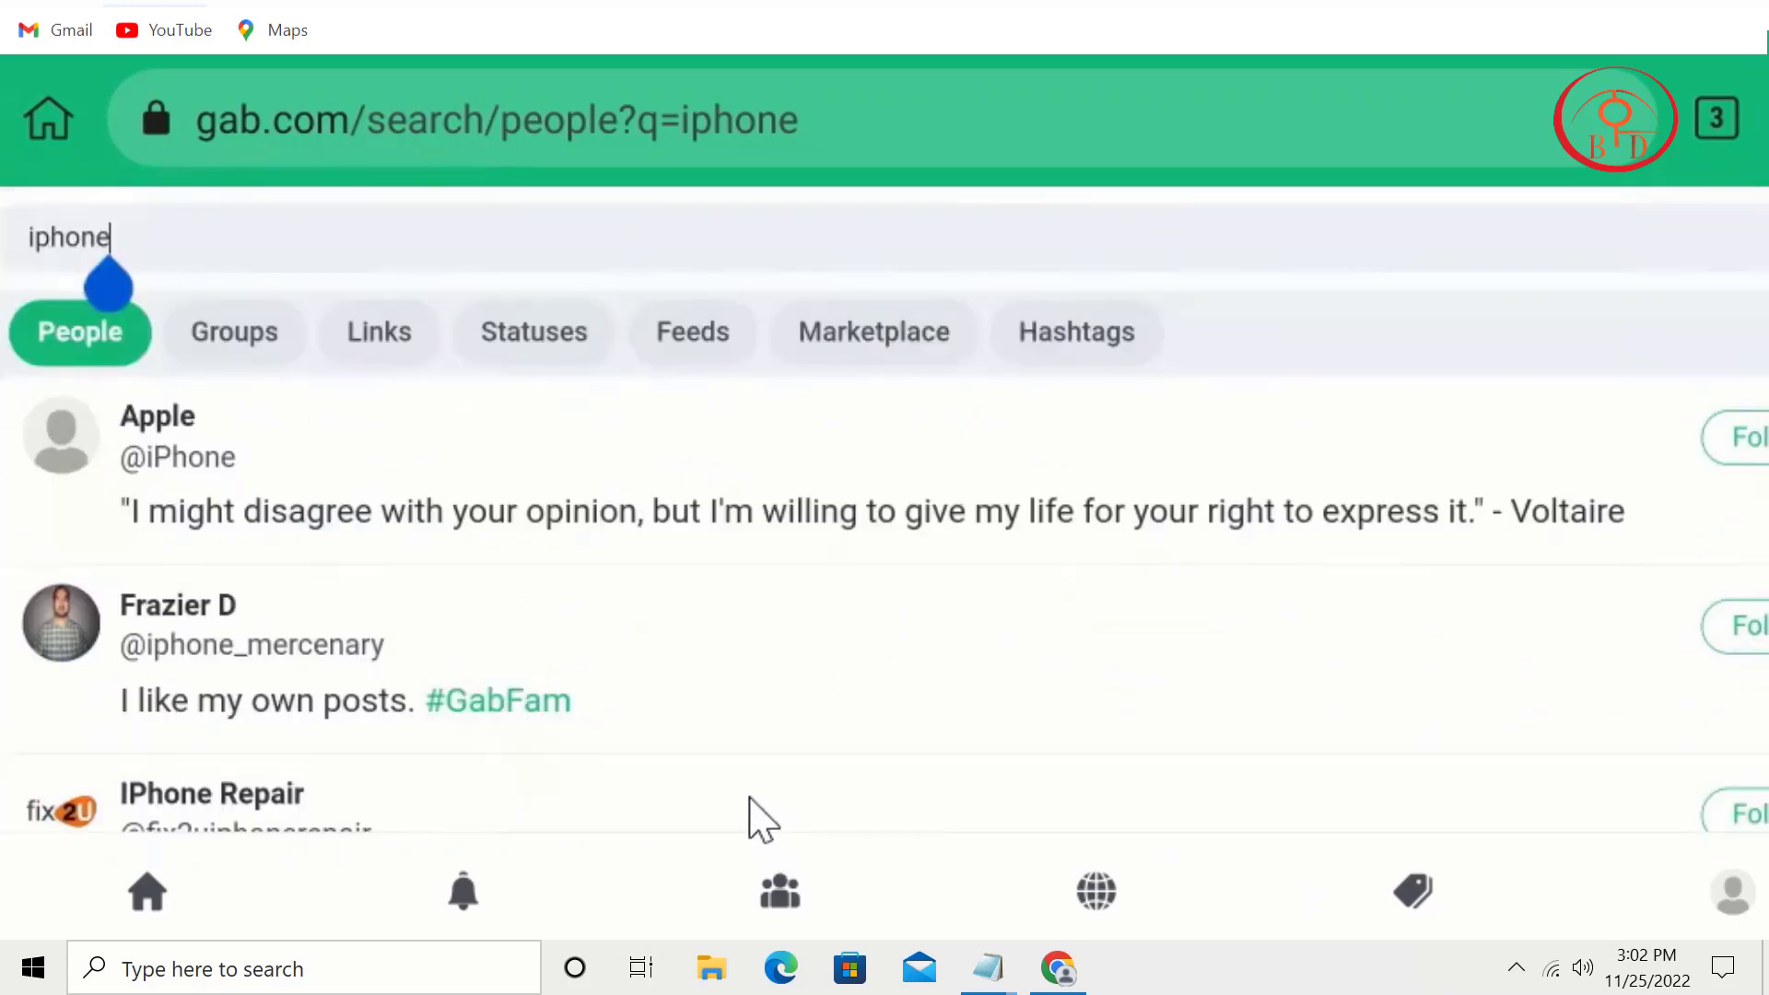
left_click(181, 411)
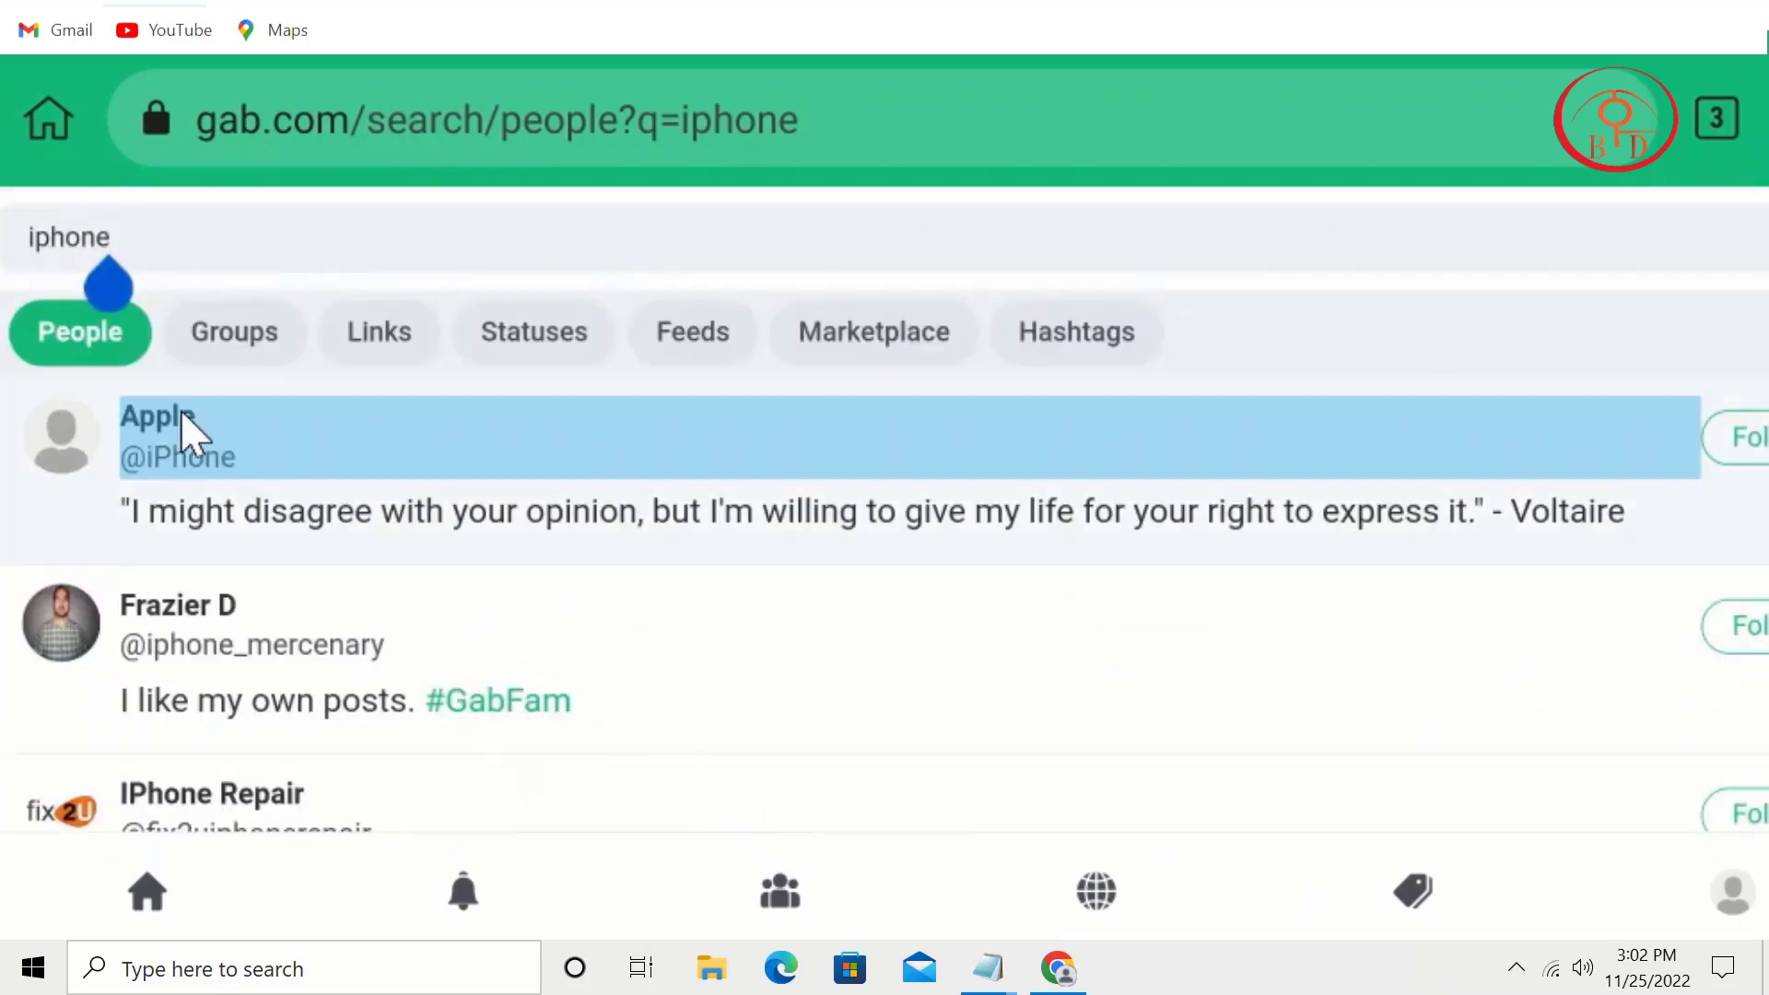
scroll(915, 272, "down", 5)
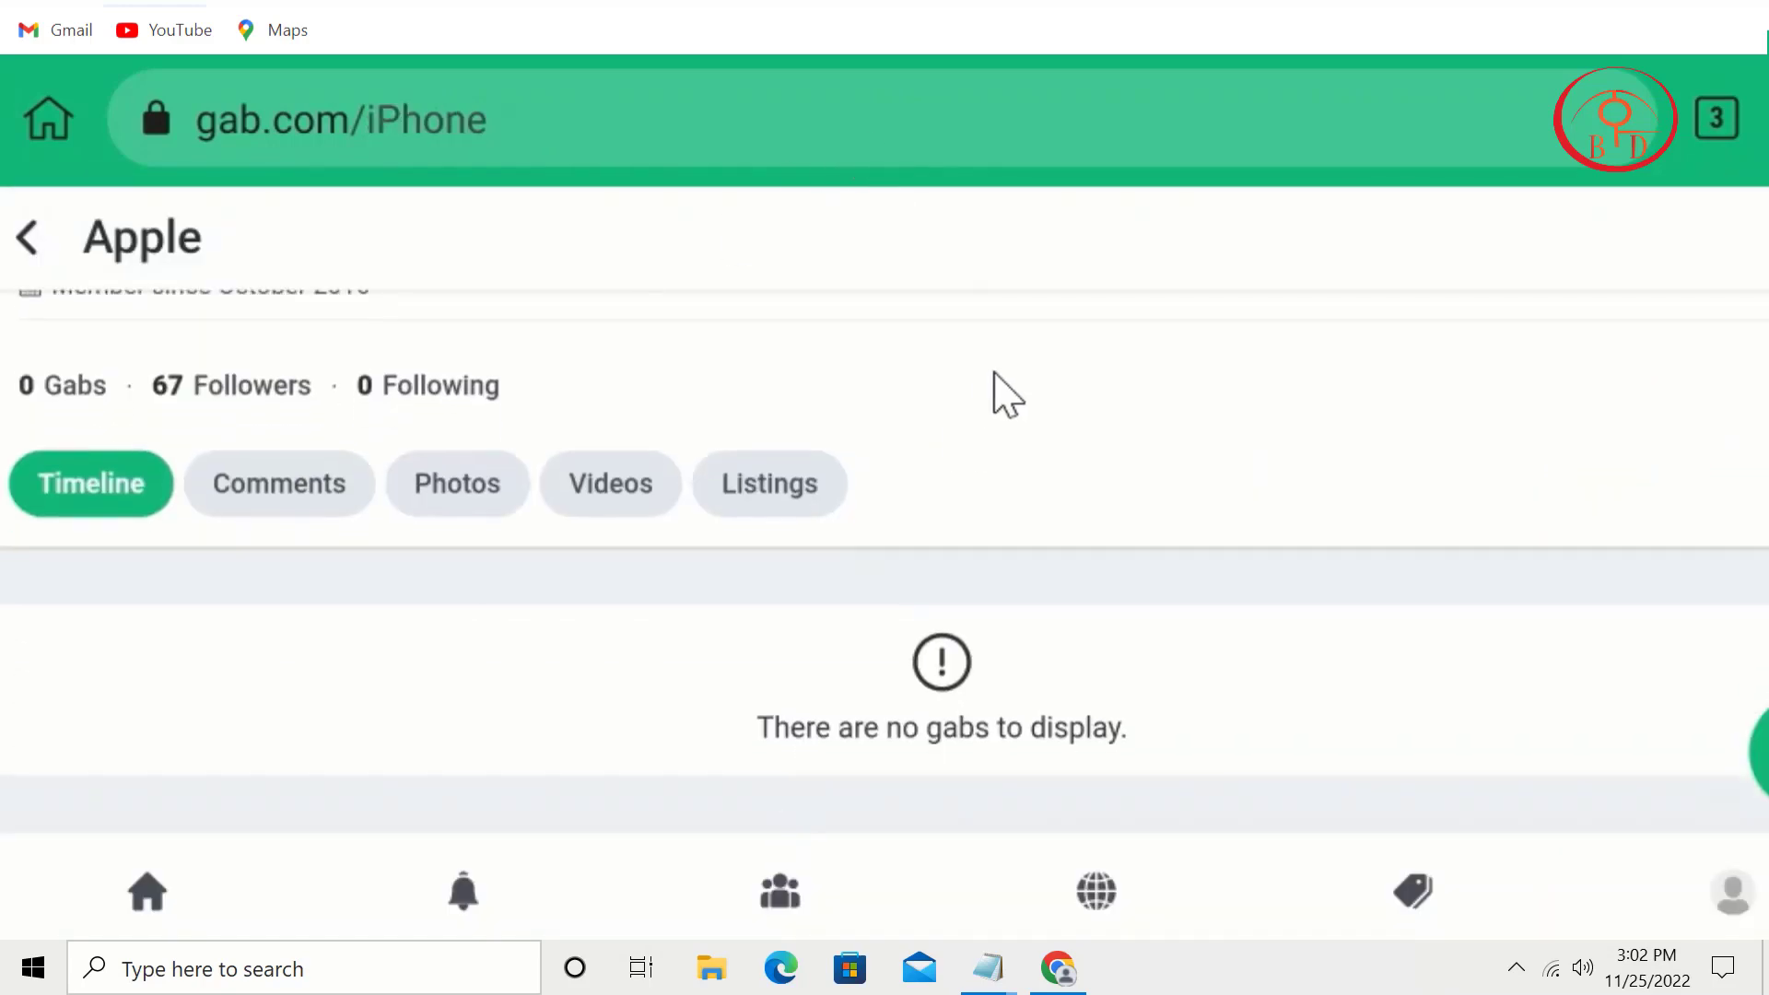
key("alt+Left")
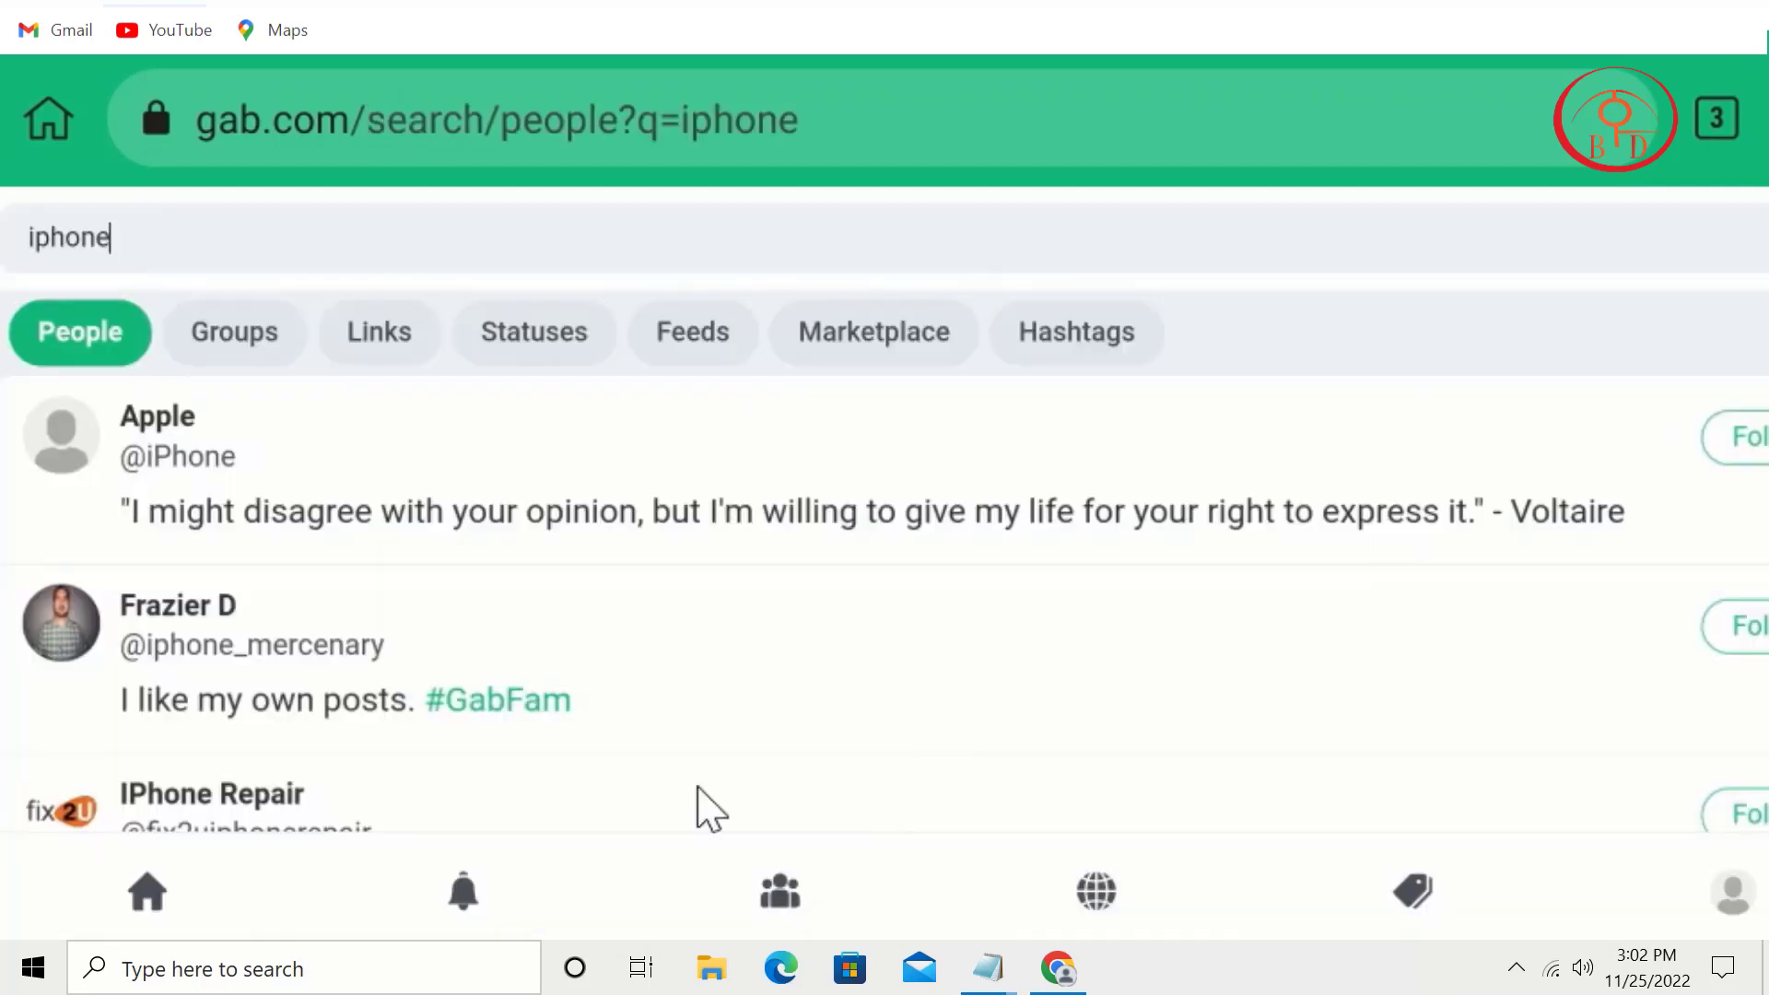
Step: Check the iphone and Free Iphone Giveaways profiles from the people results
left_click_drag(604, 679, 754, 479)
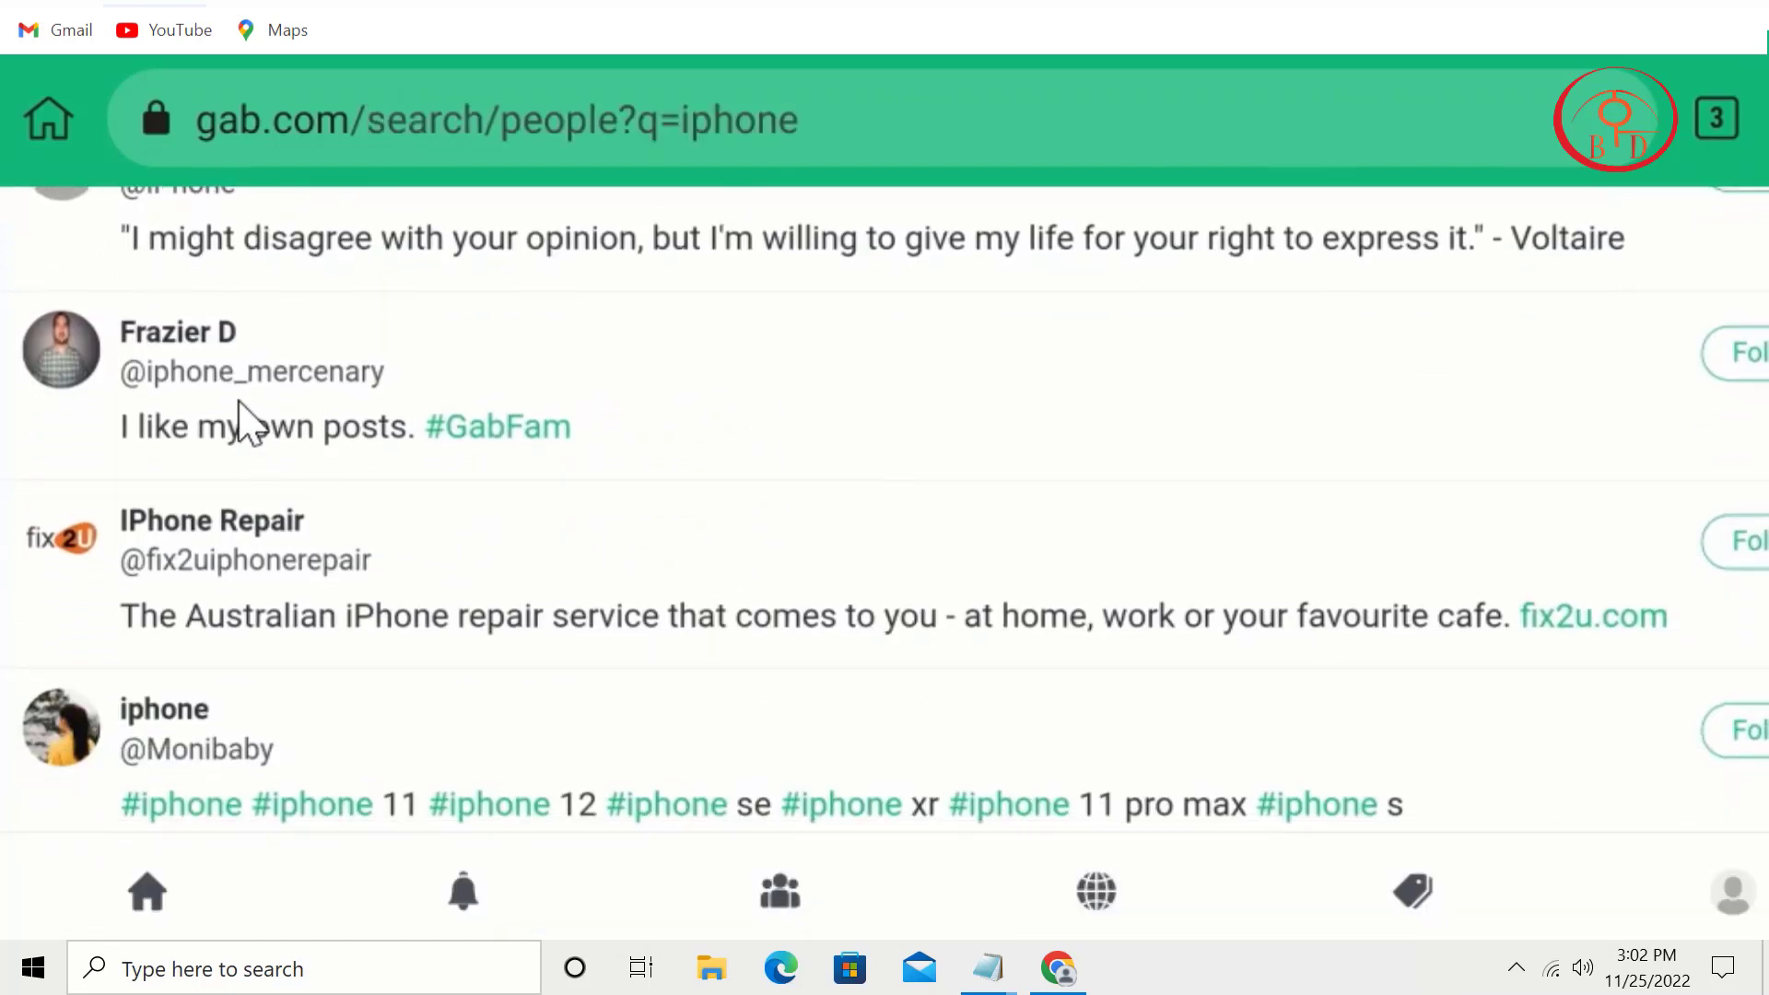
left_click_drag(798, 663, 995, 292)
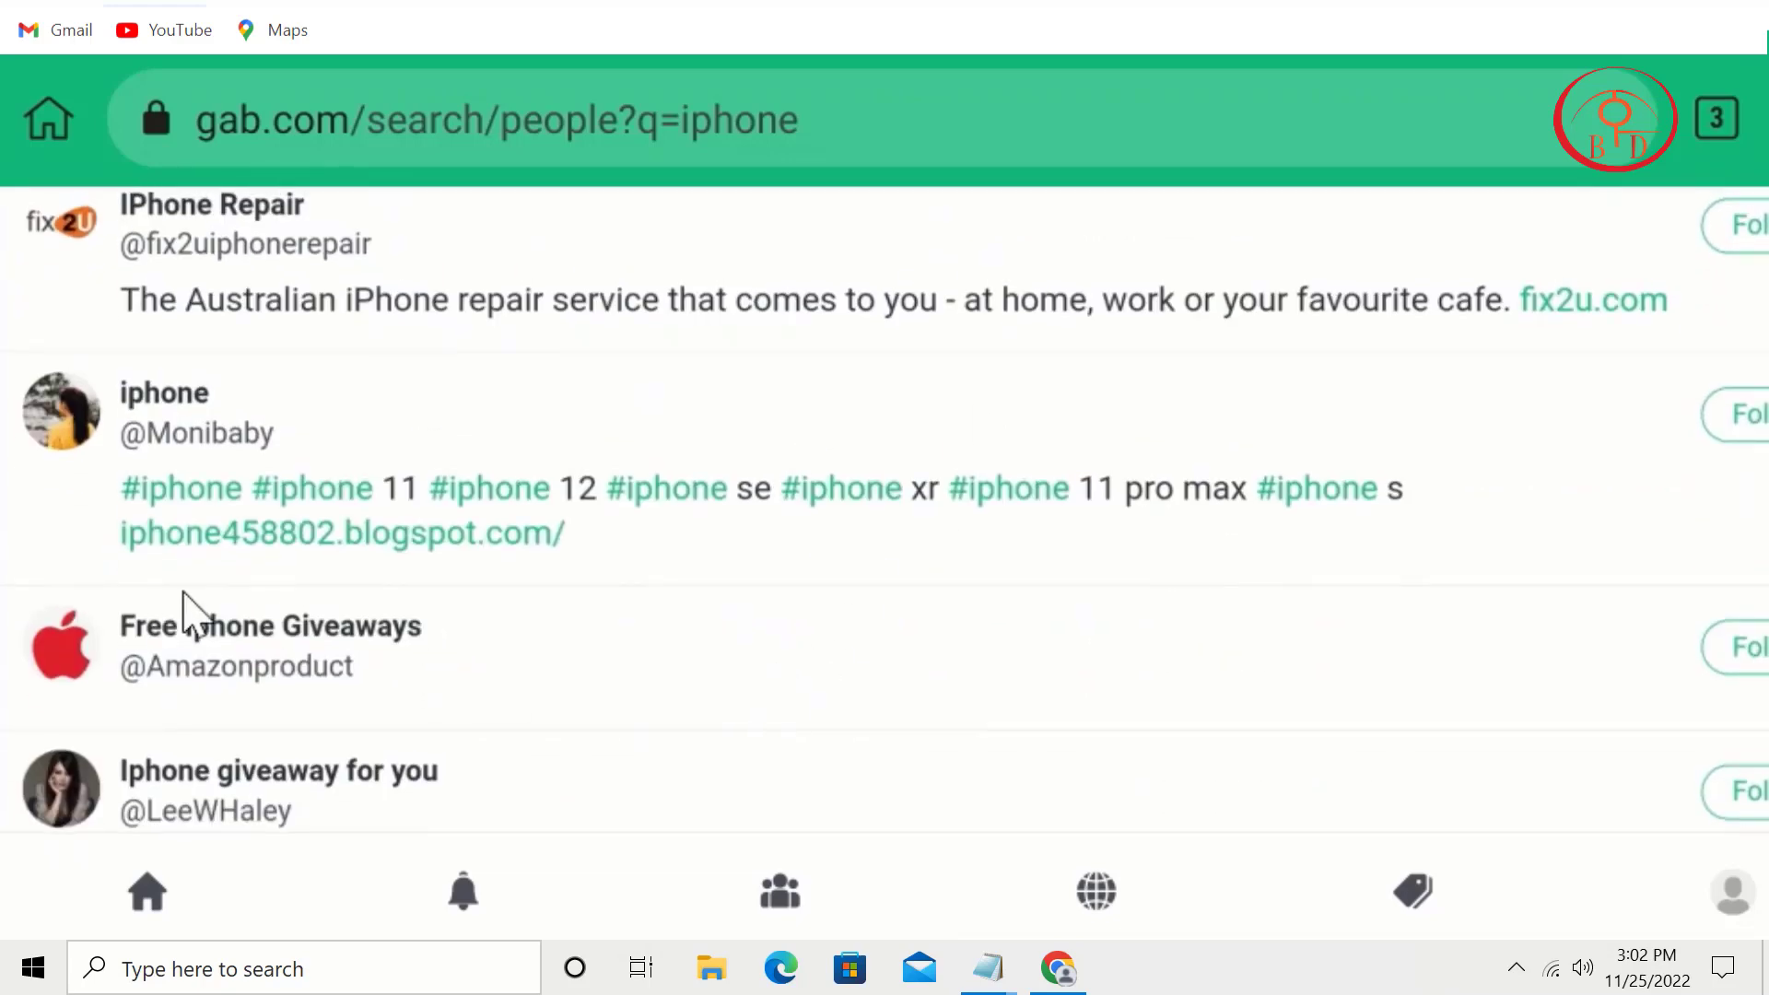
left_click(140, 383)
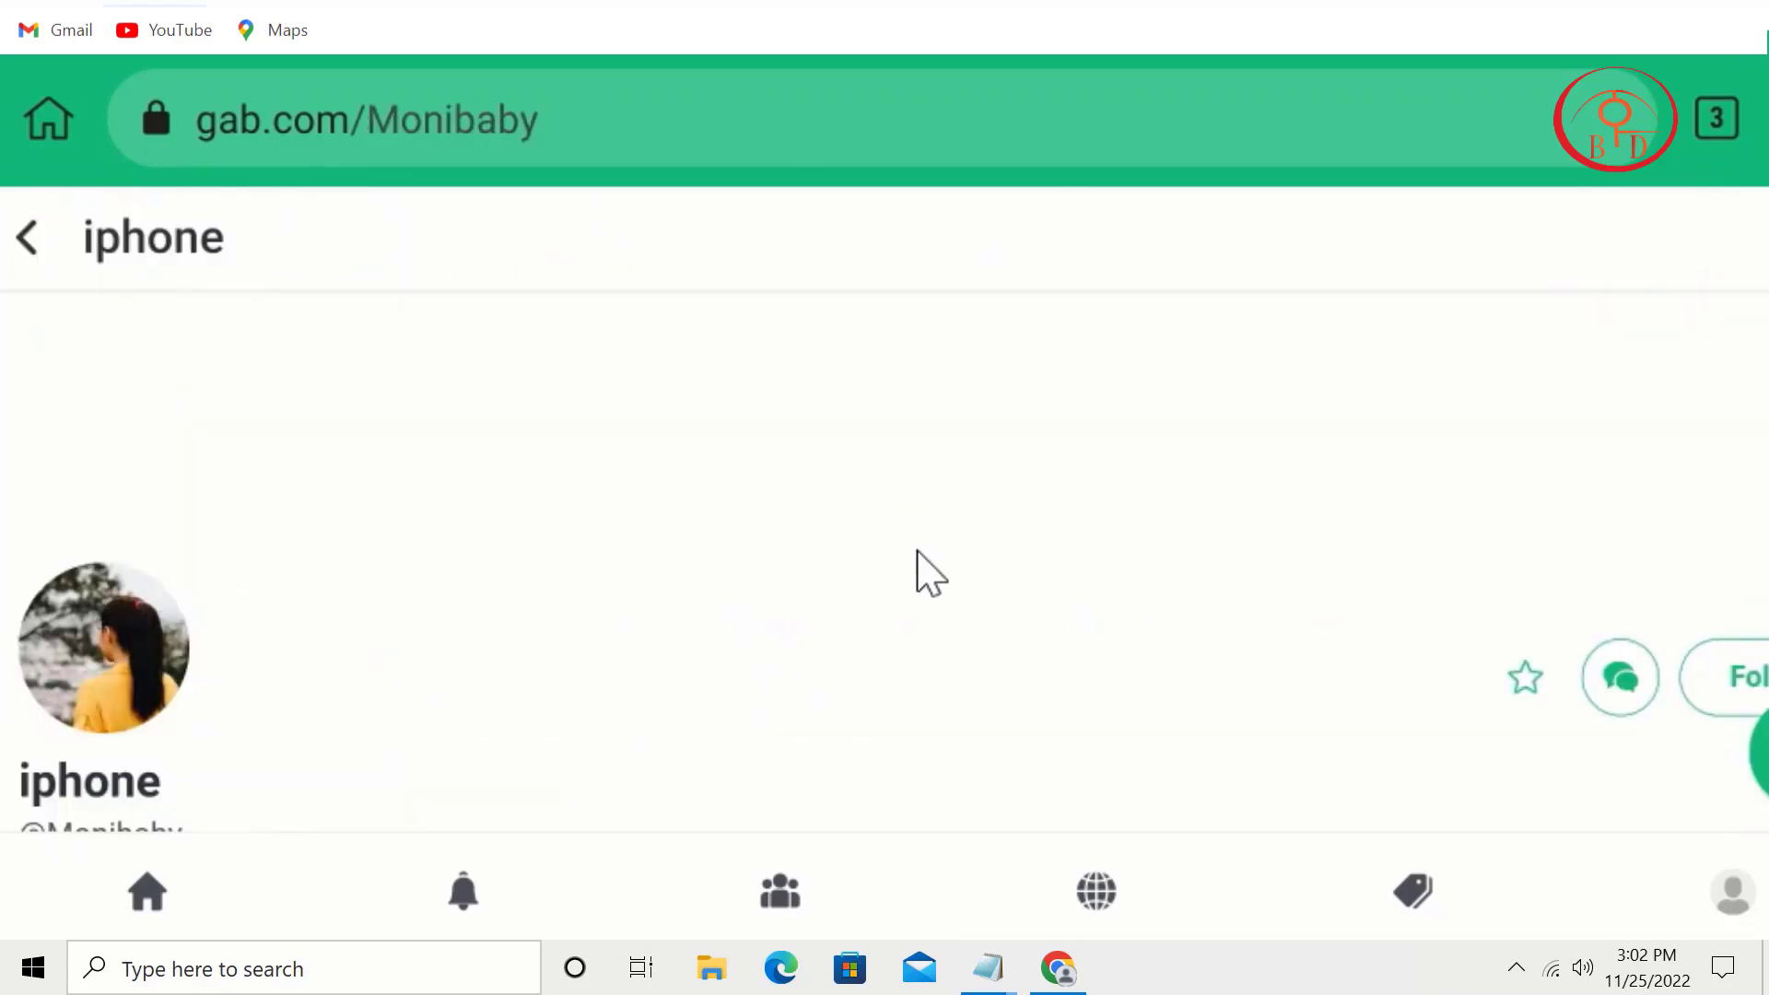
left_click_drag(885, 641, 1129, 86)
left_click_drag(1174, 610, 1271, 297)
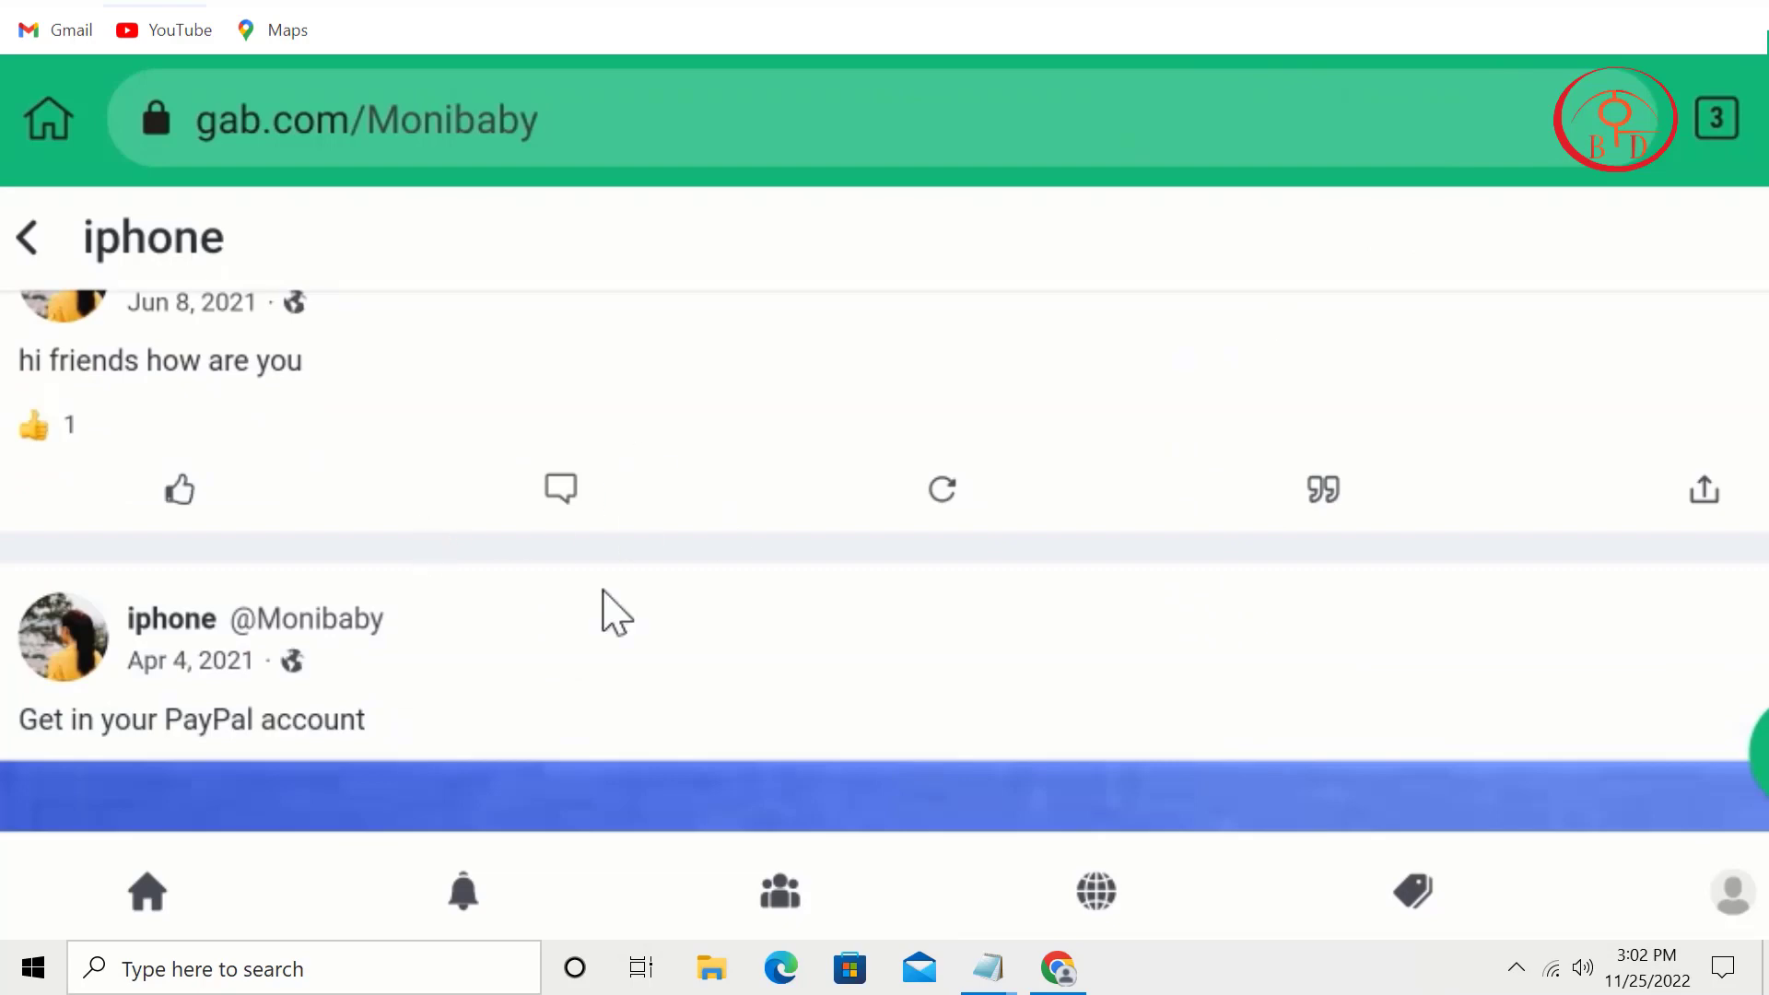
left_click_drag(604, 603, 383, 798)
scroll(774, 709, "down", 10)
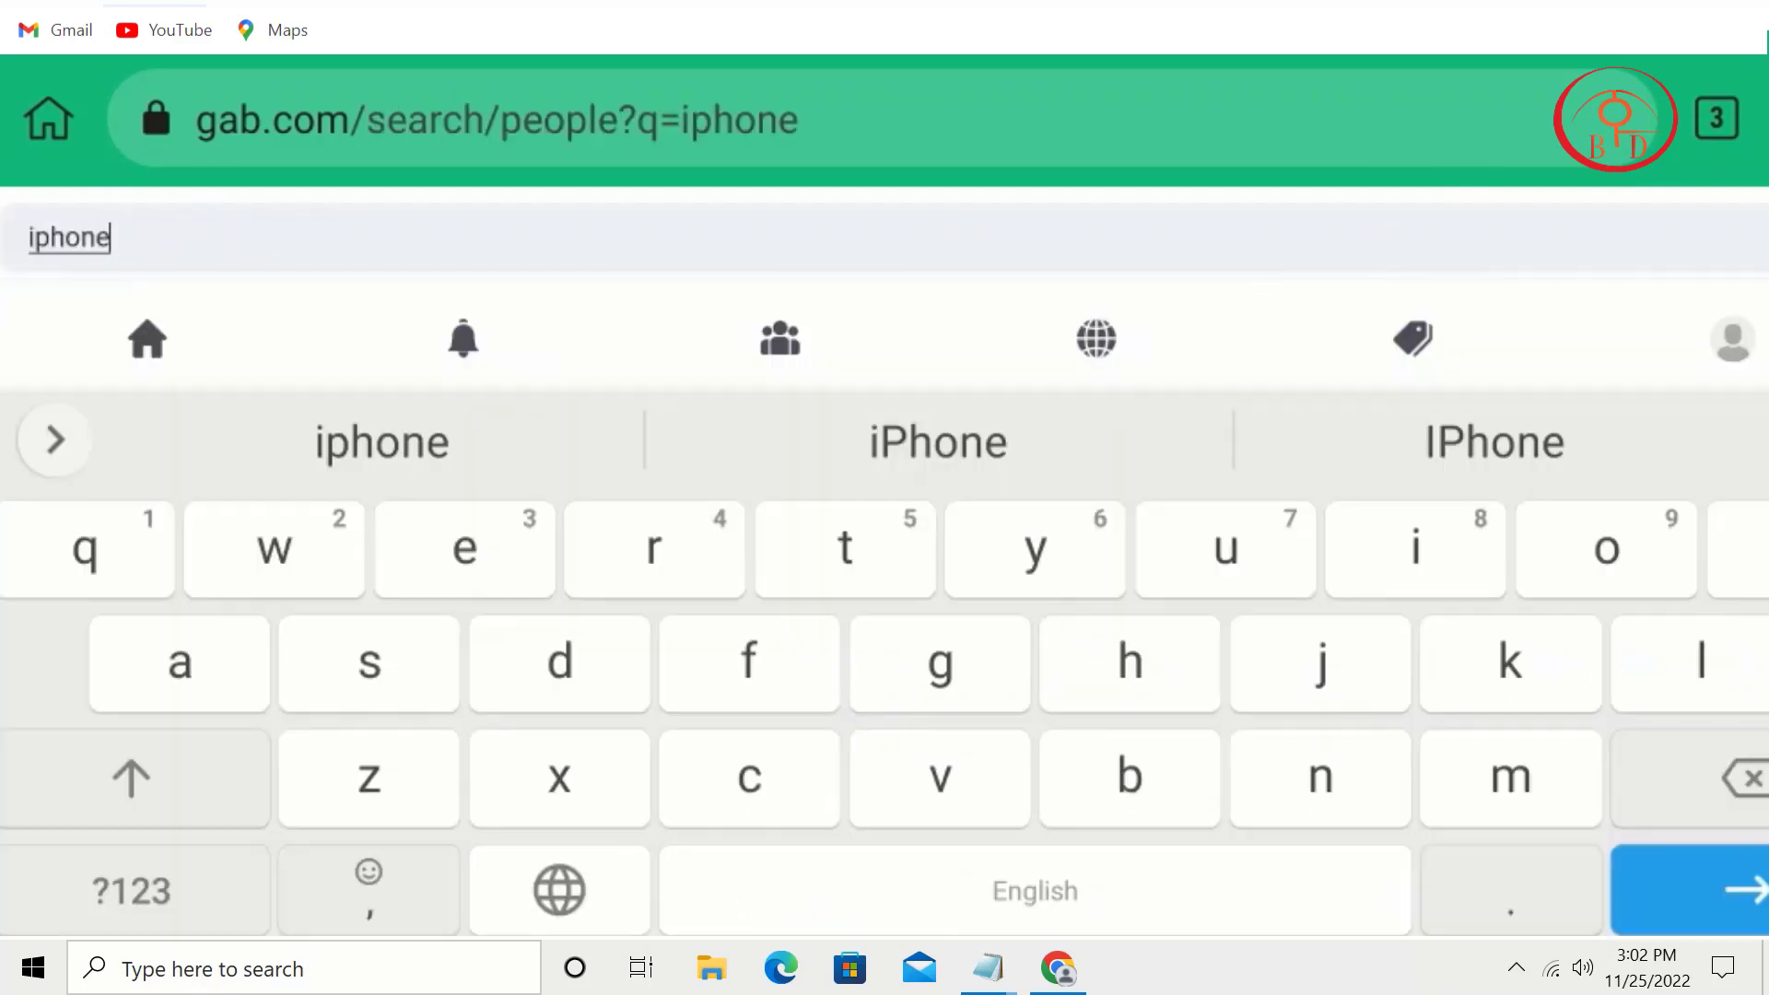
left_click(1346, 402)
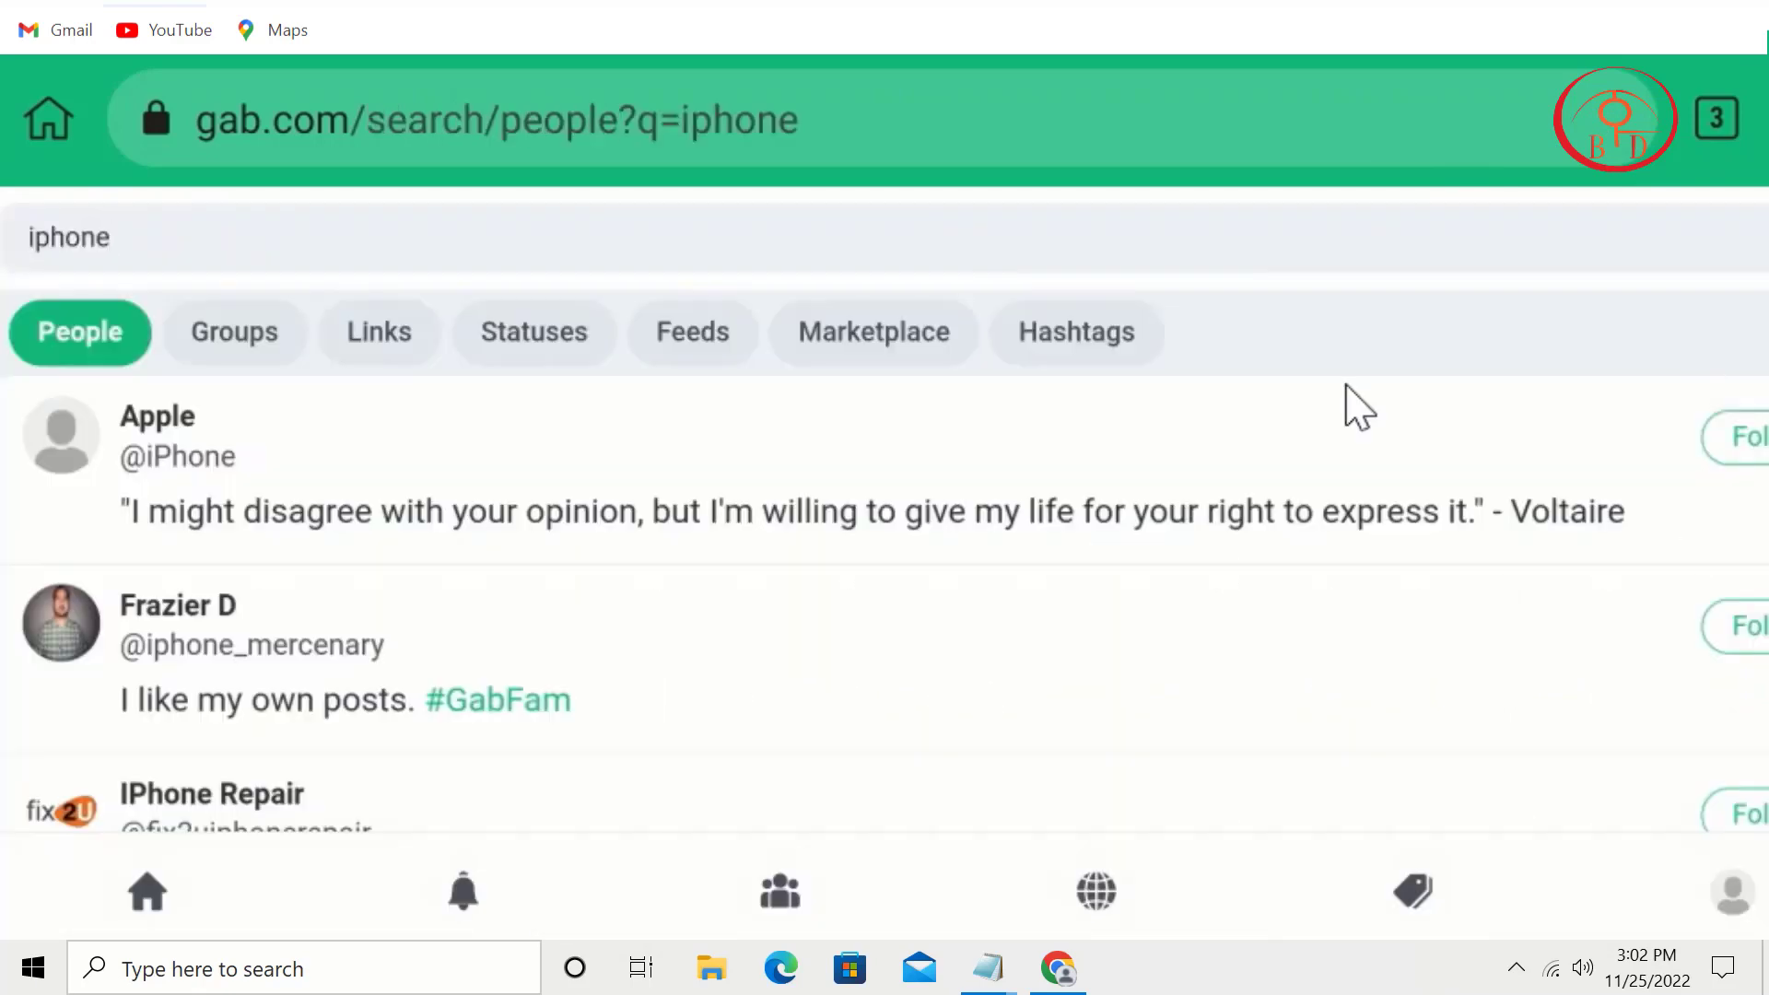
scroll(837, 652, "down", 6)
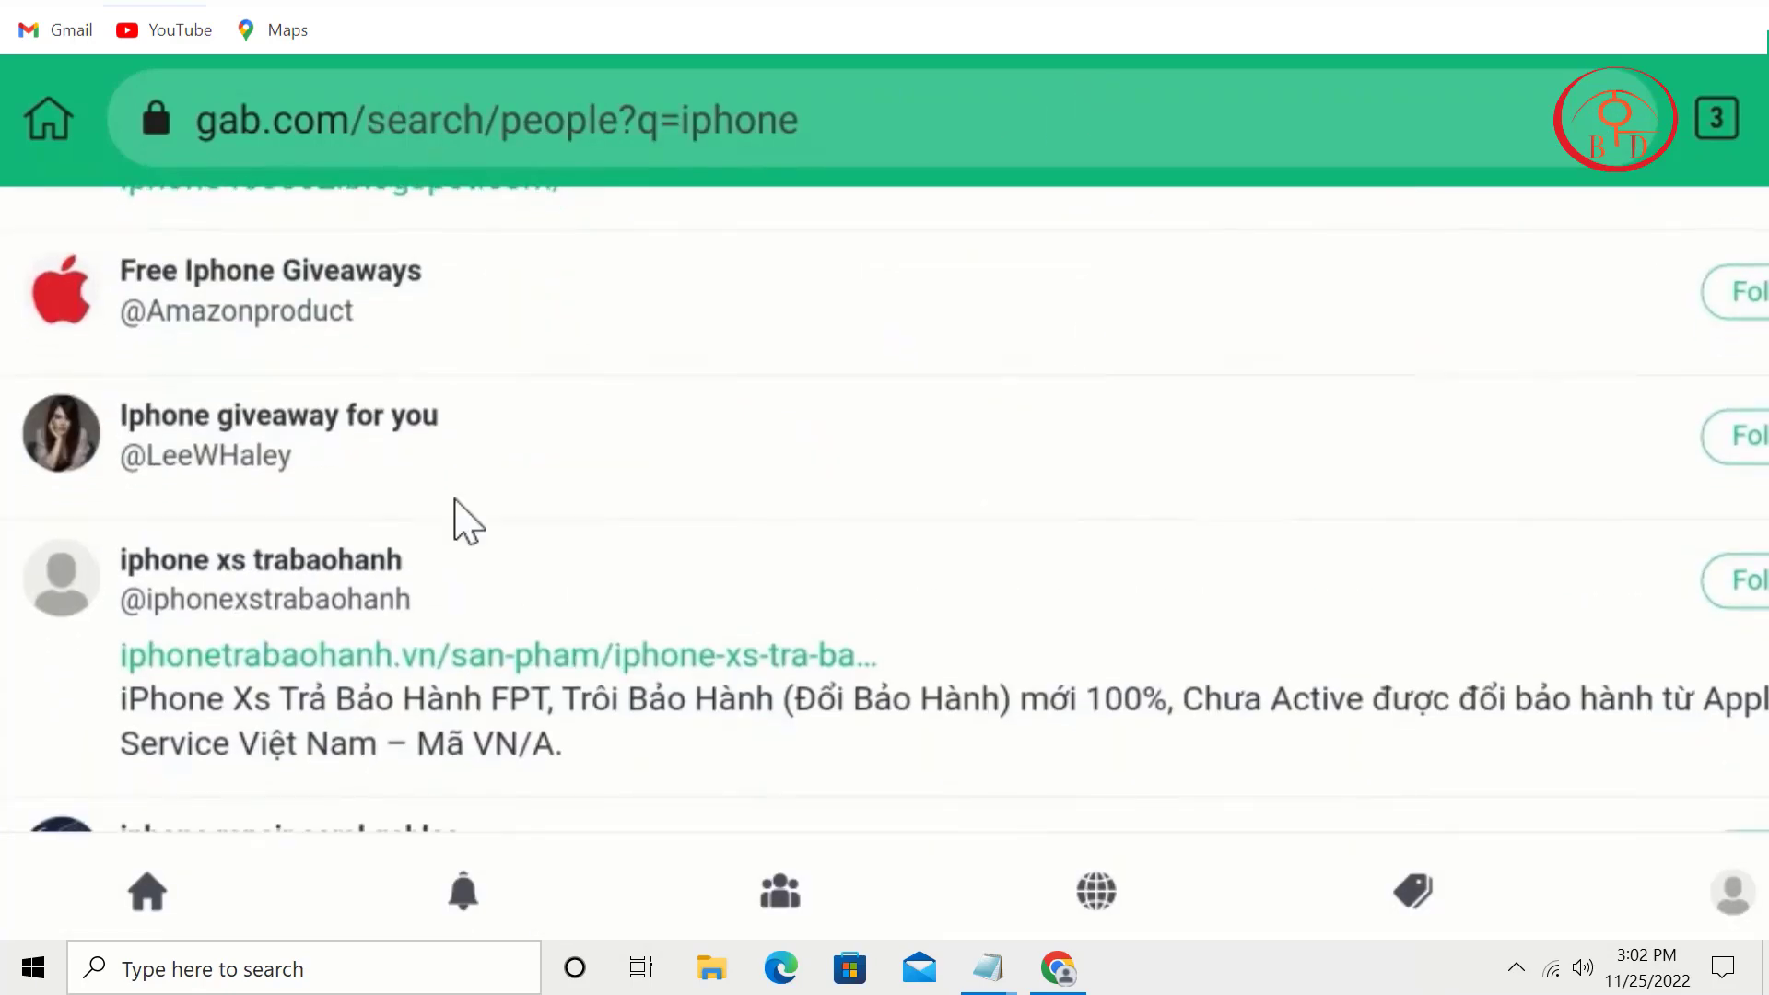
left_click(262, 268)
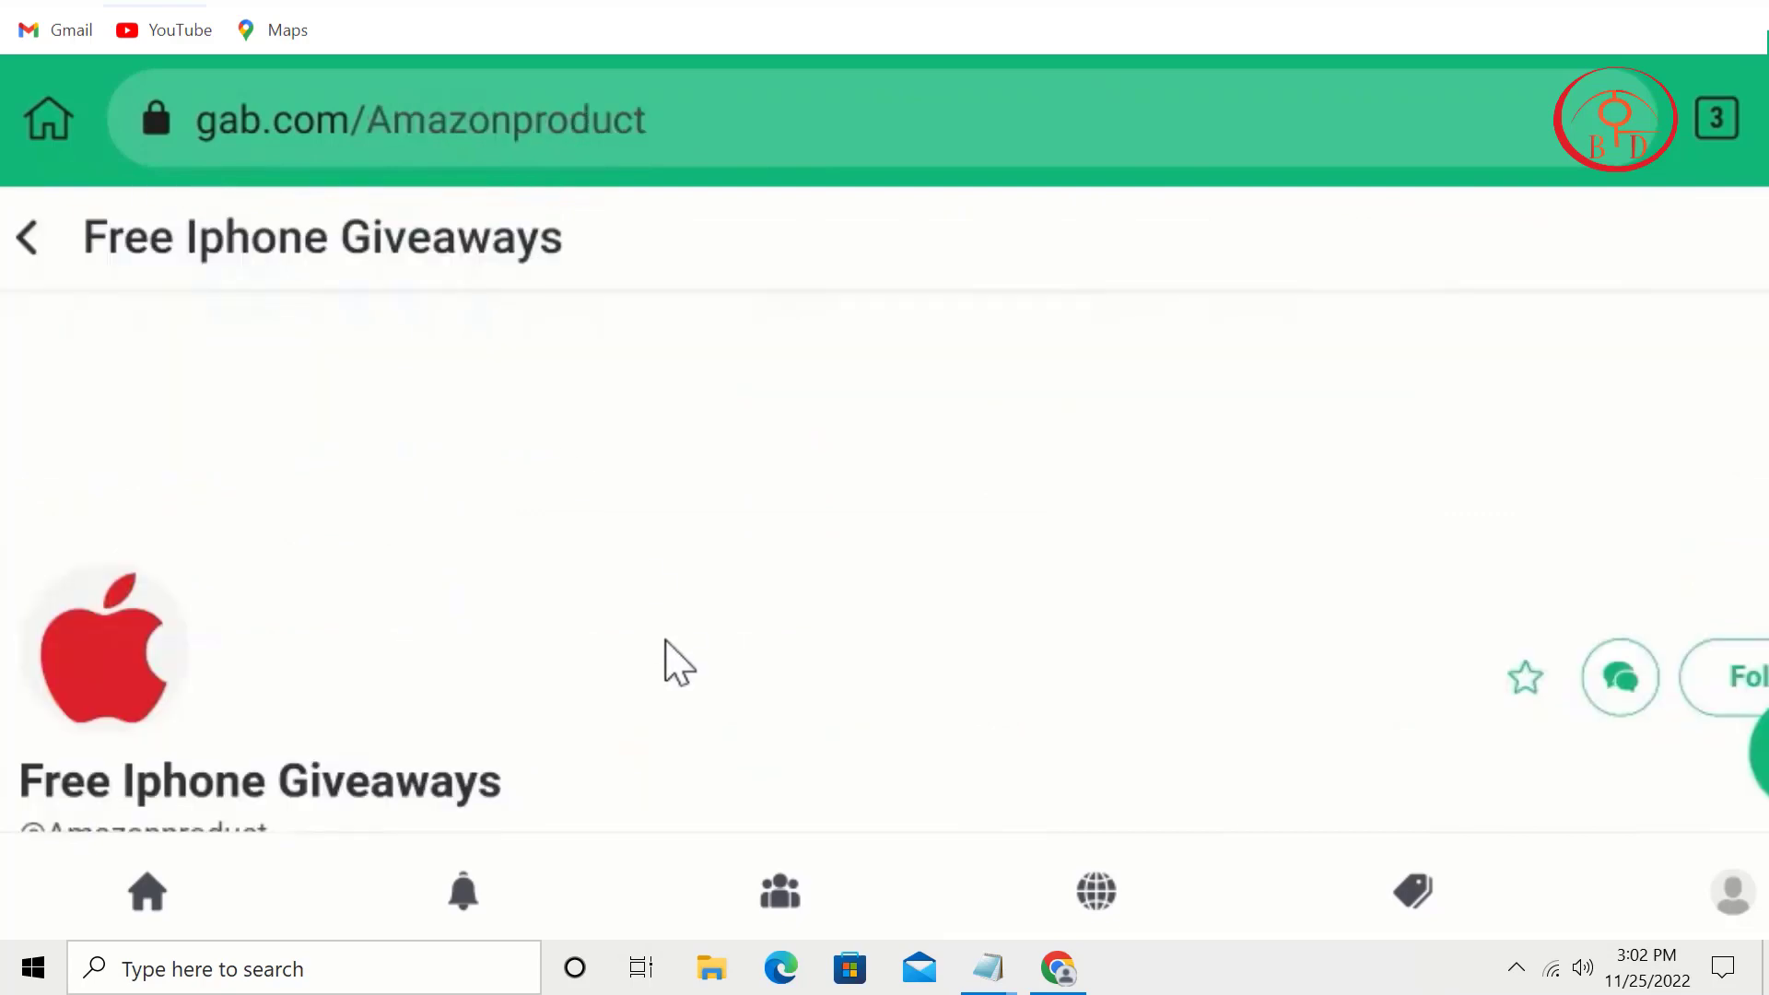
scroll(663, 660, "down", 6)
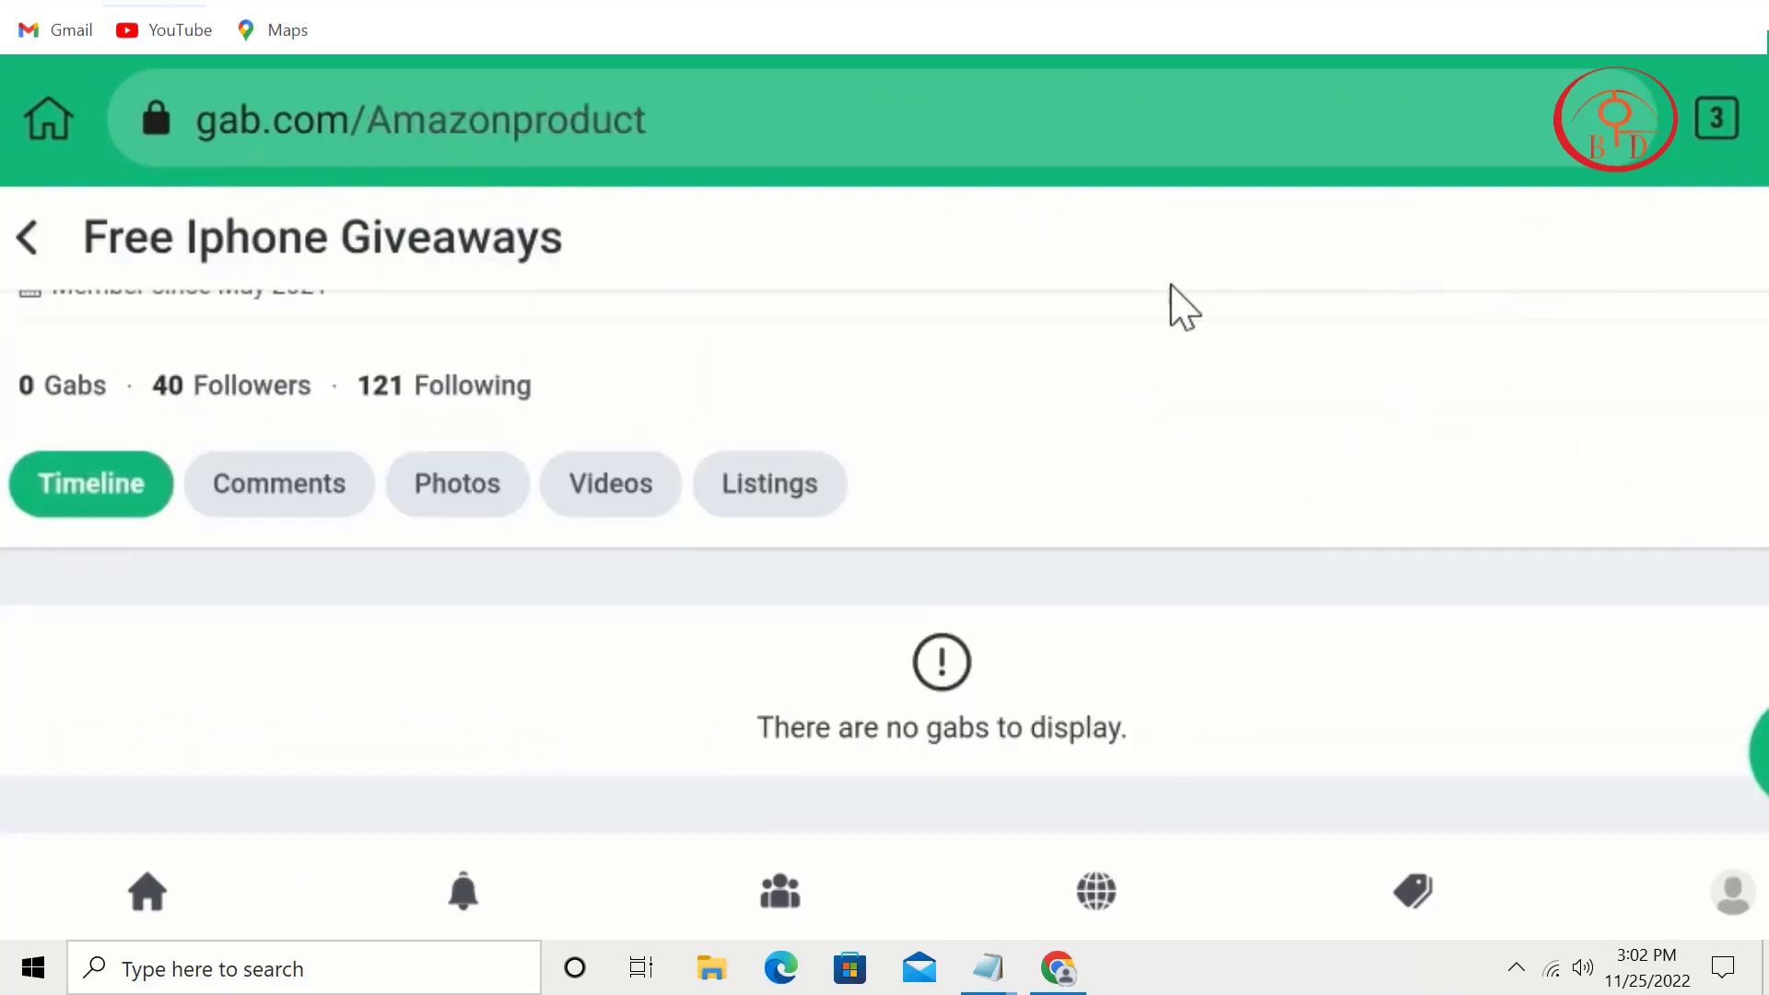
scroll(1184, 307, "up", 6)
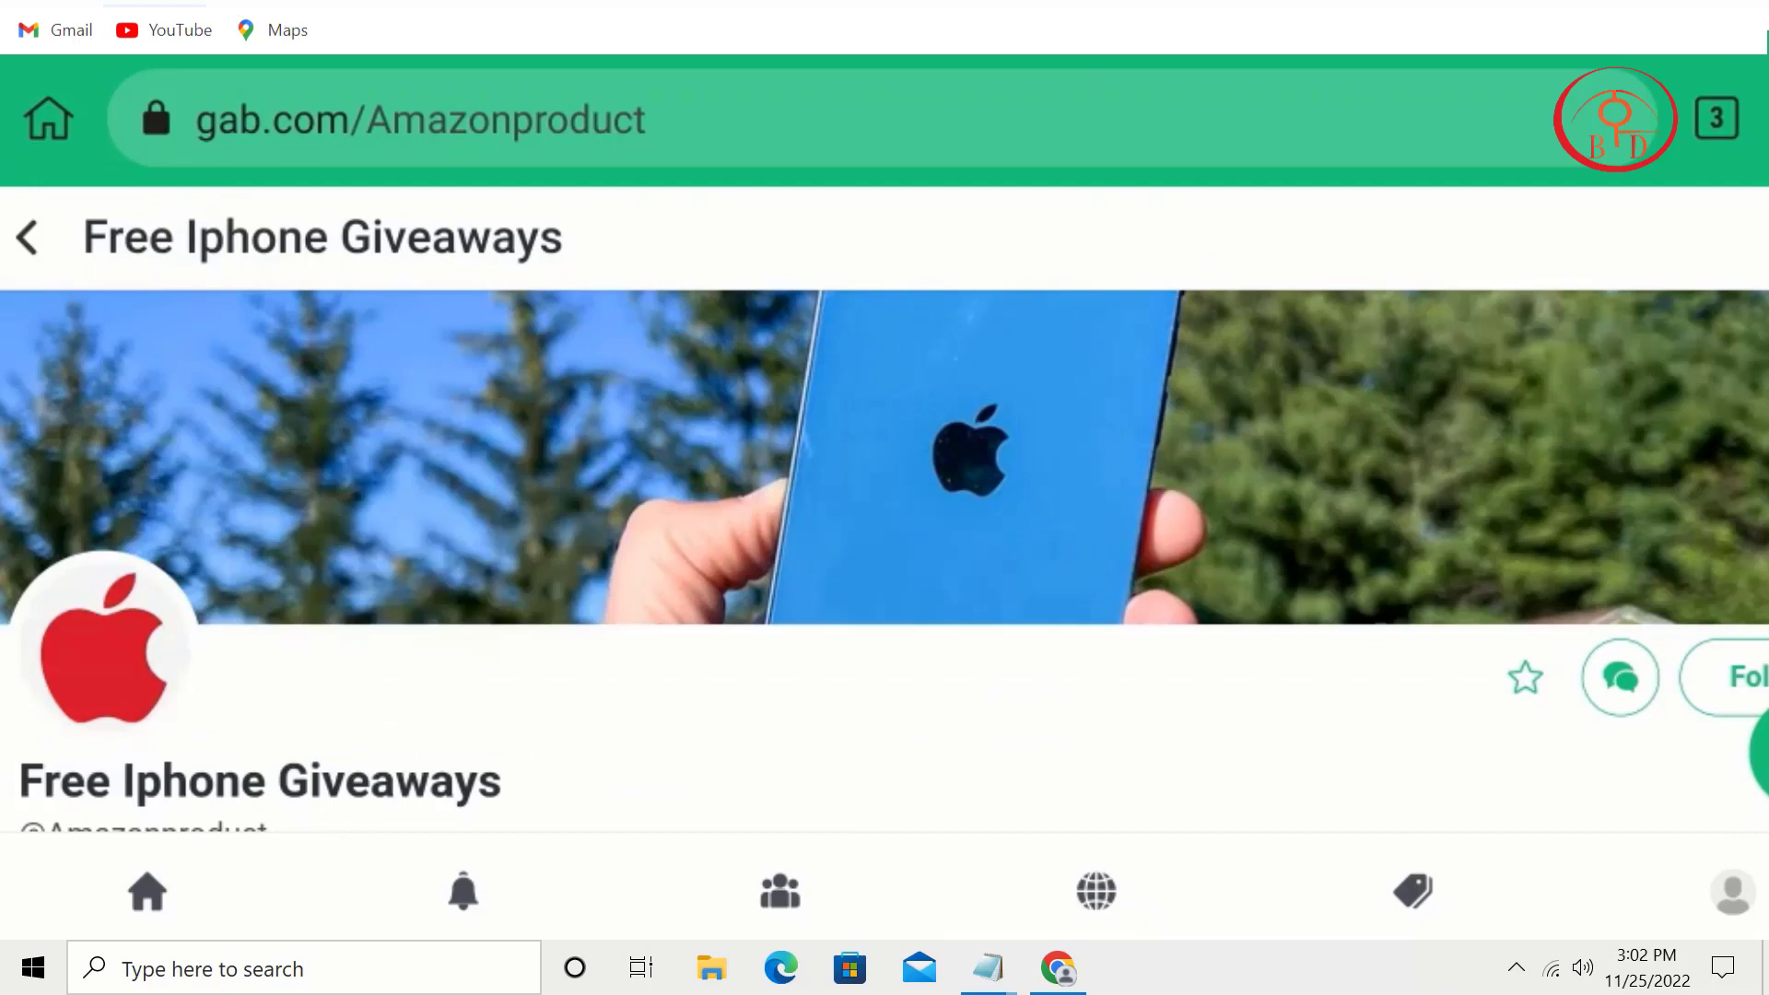
key("alt+Left")
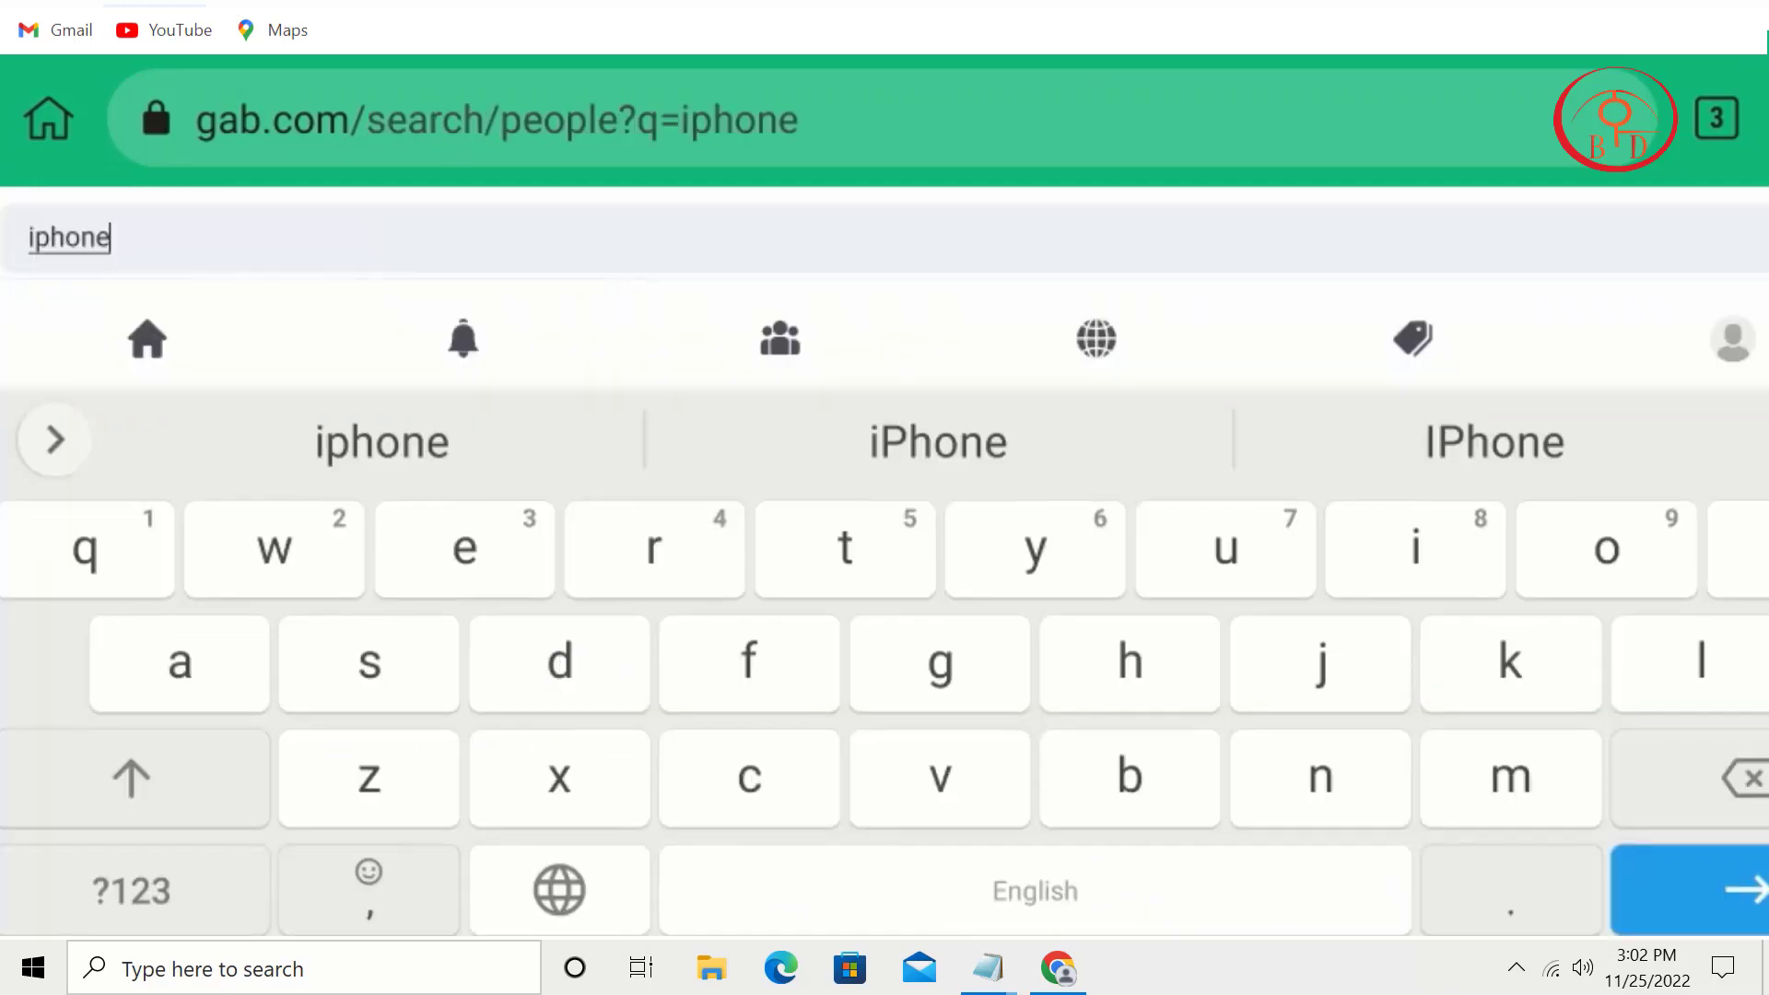
Step: Check the iphone xs trabaohanh profile, then switch the search results to Groups
scroll(1185, 572, "down", 12)
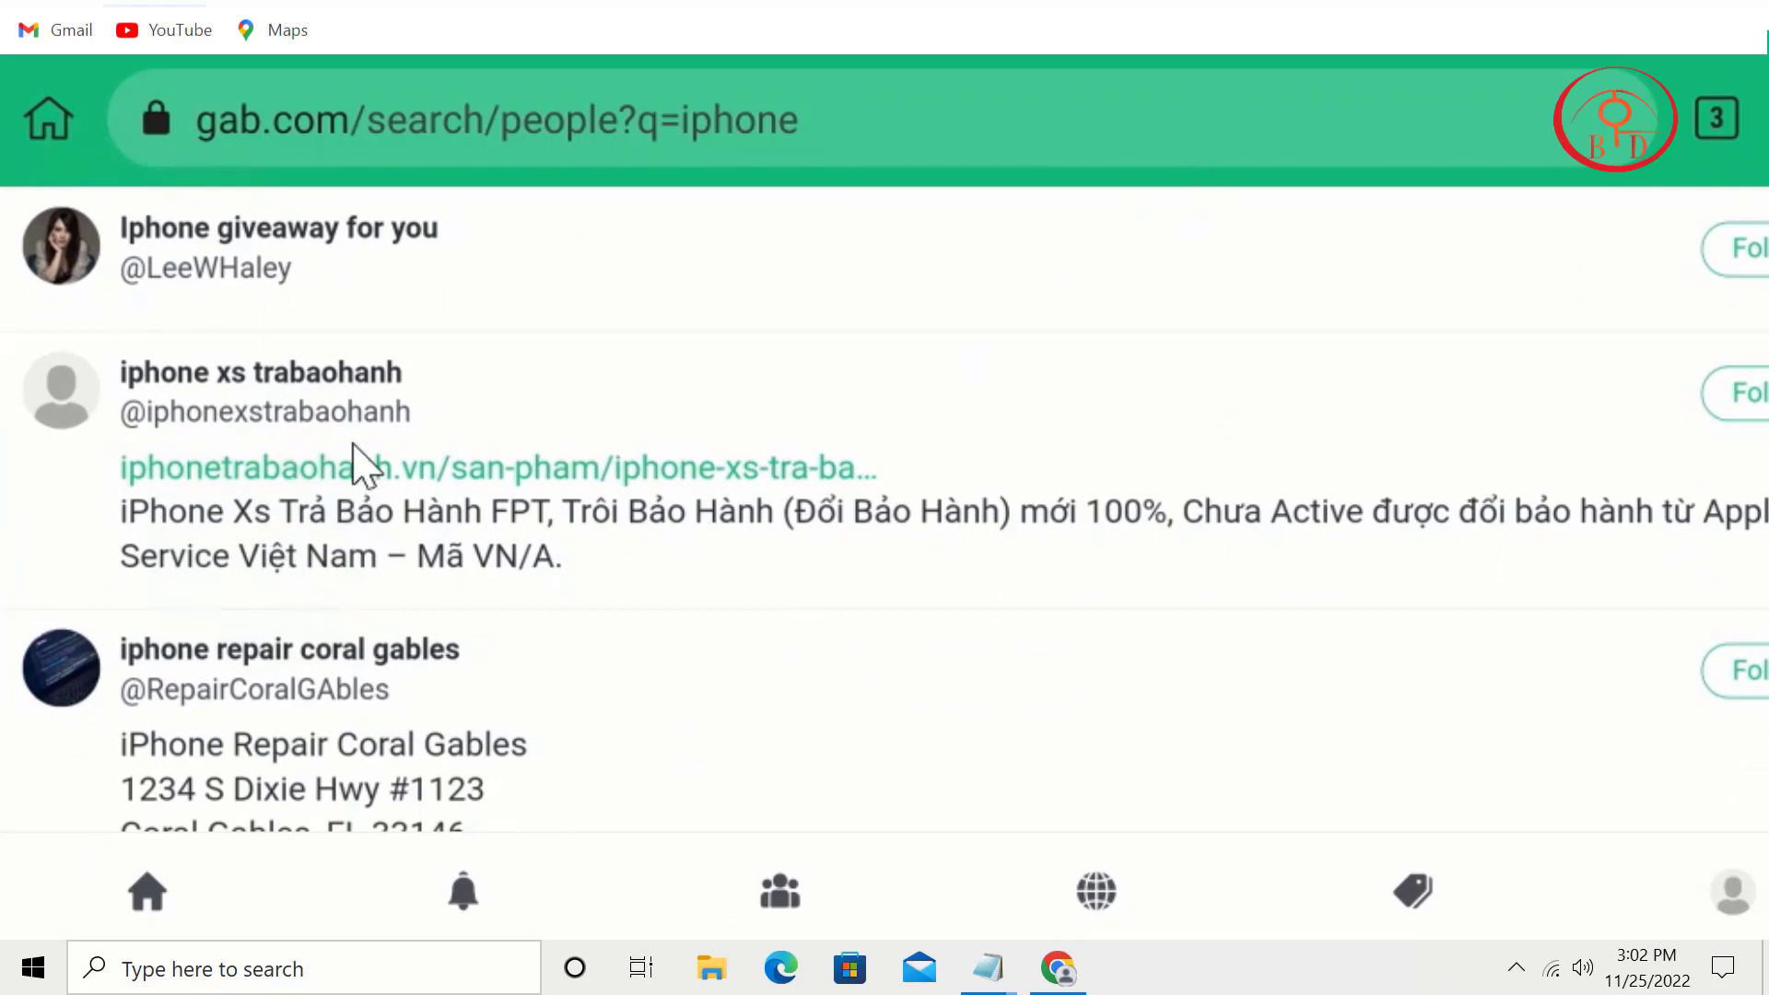
left_click(286, 362)
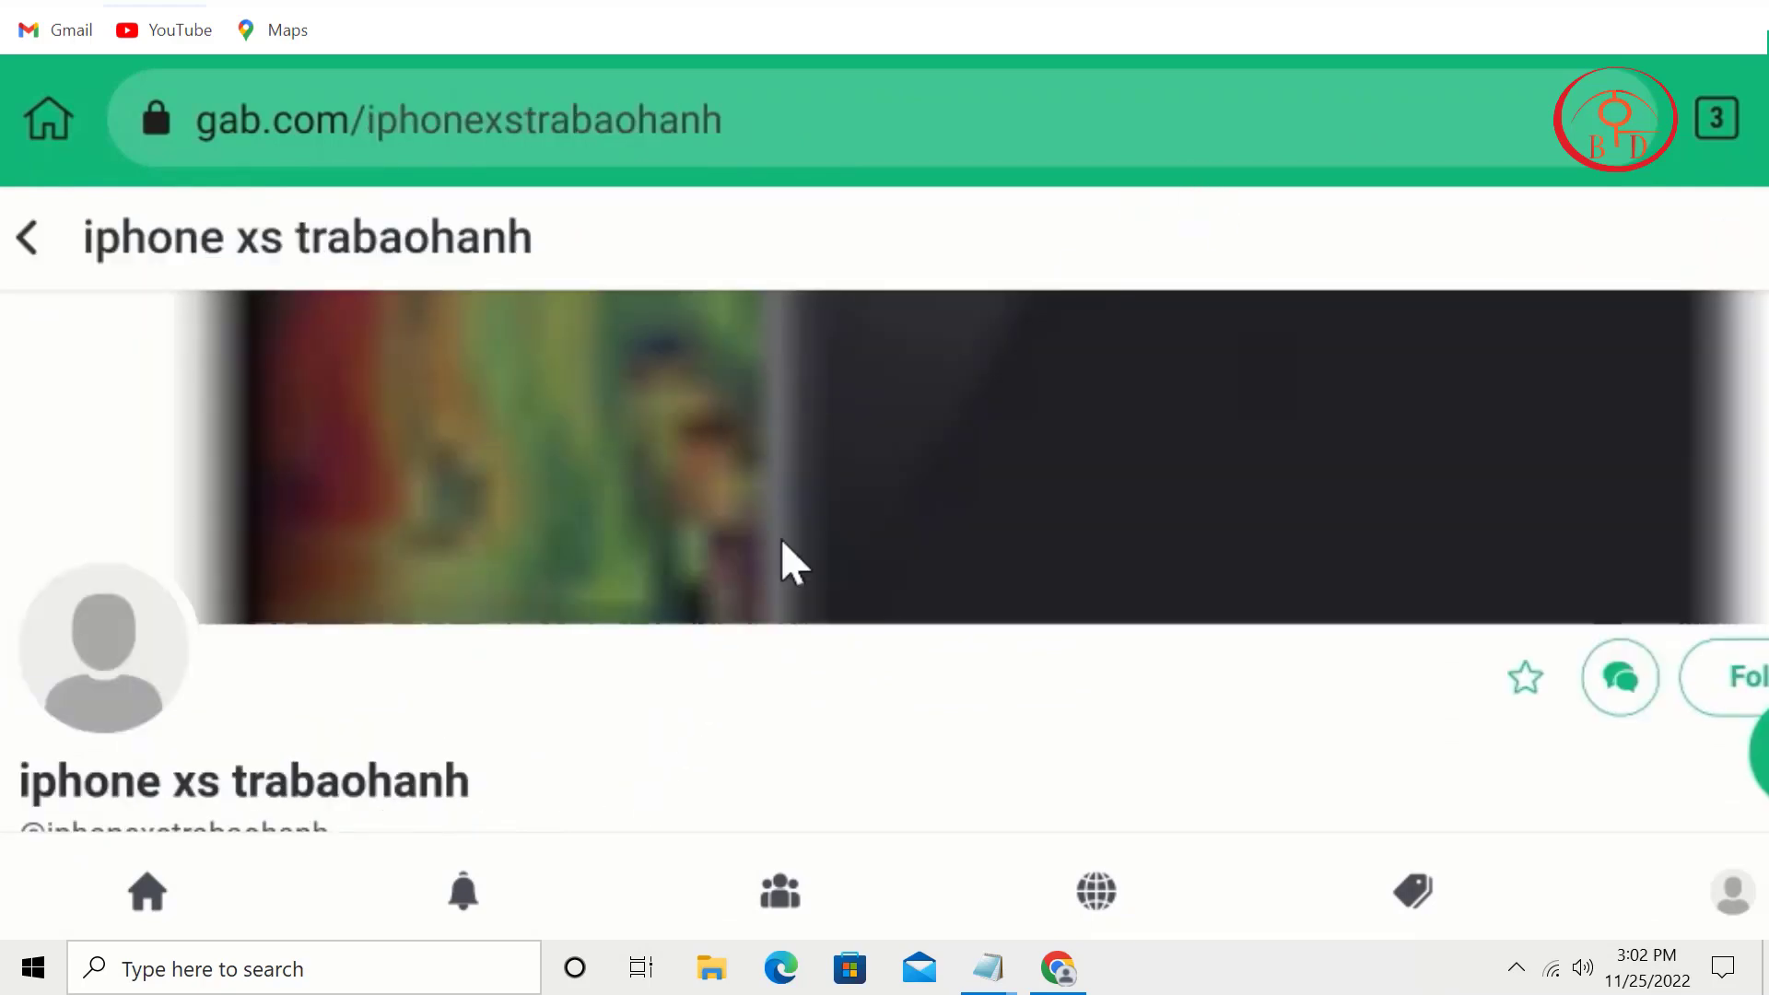
scroll(1058, 702, "down", 5)
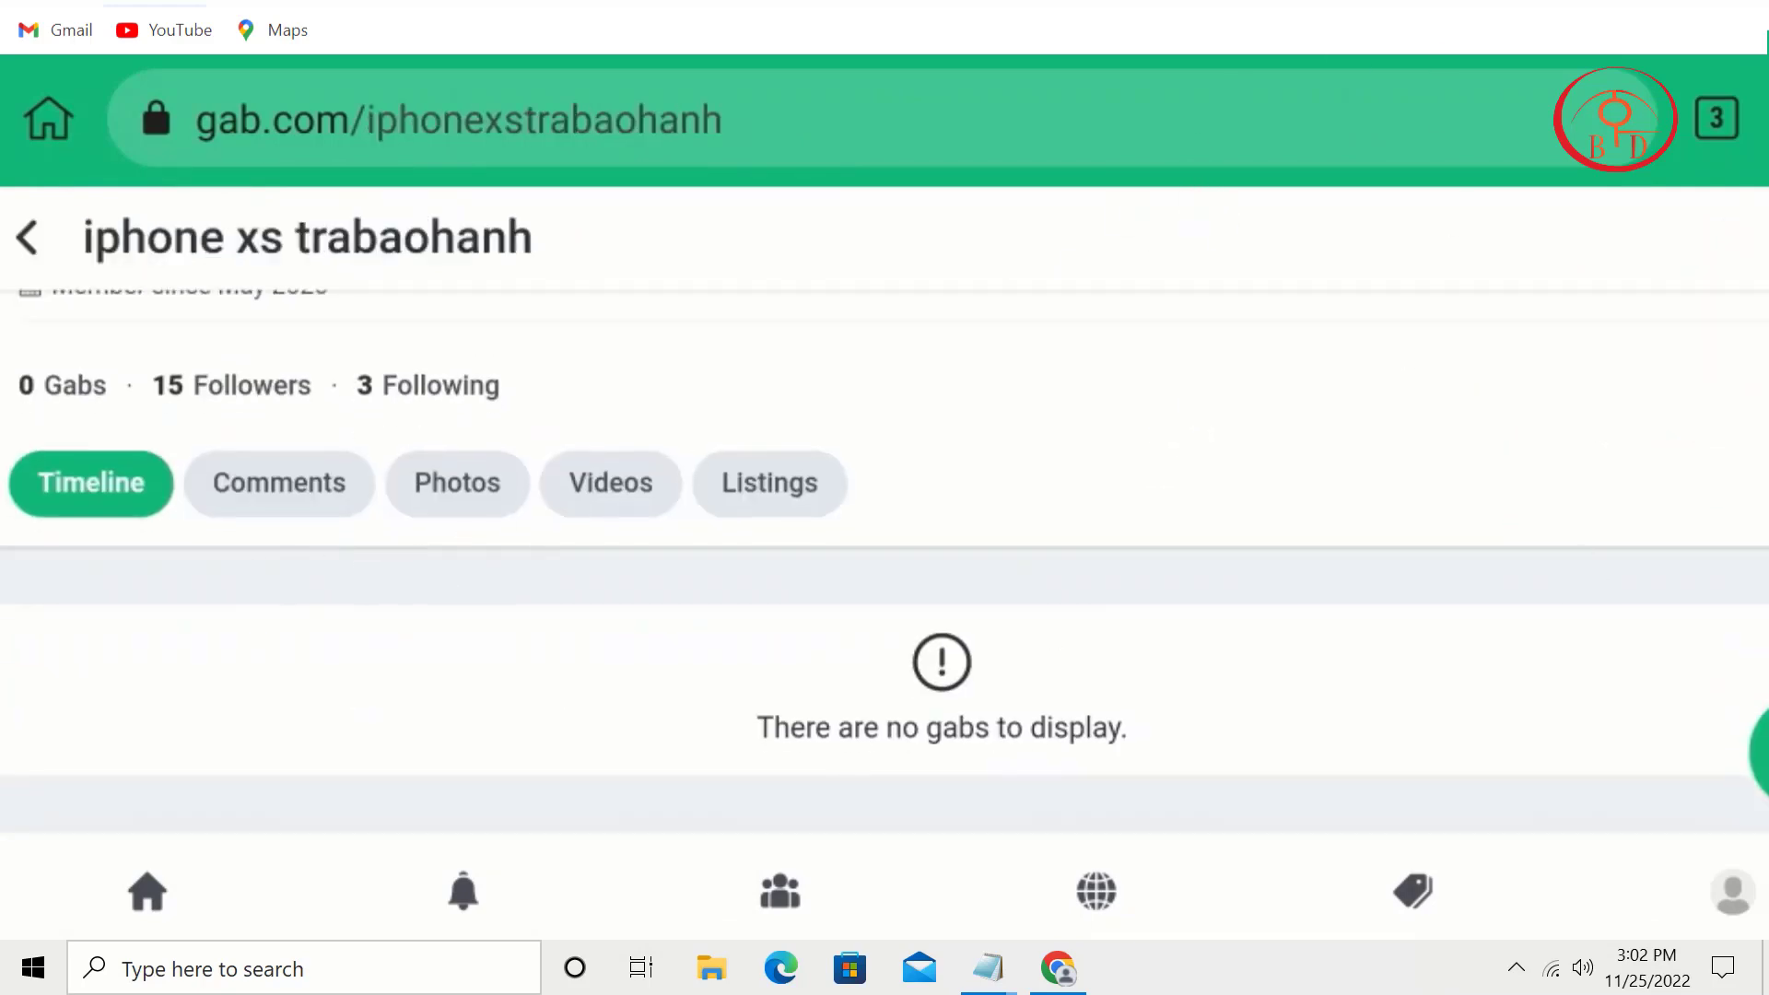
left_click(1766, 317)
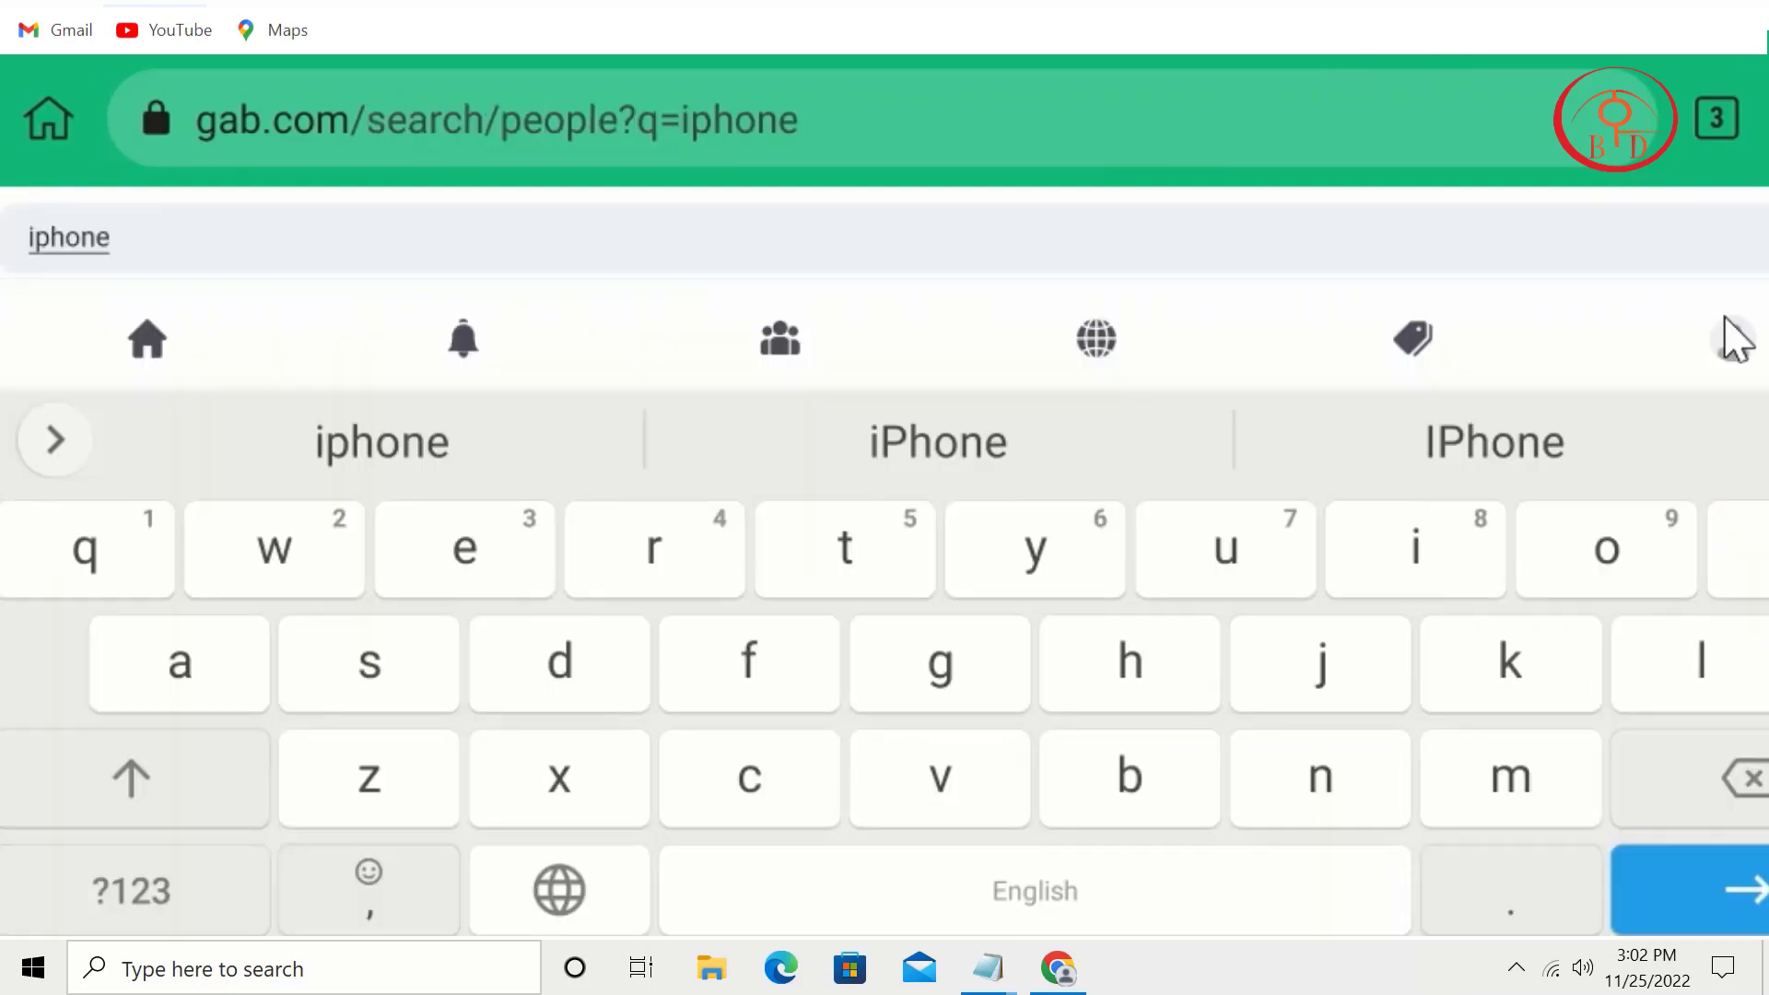
left_click(1766, 318)
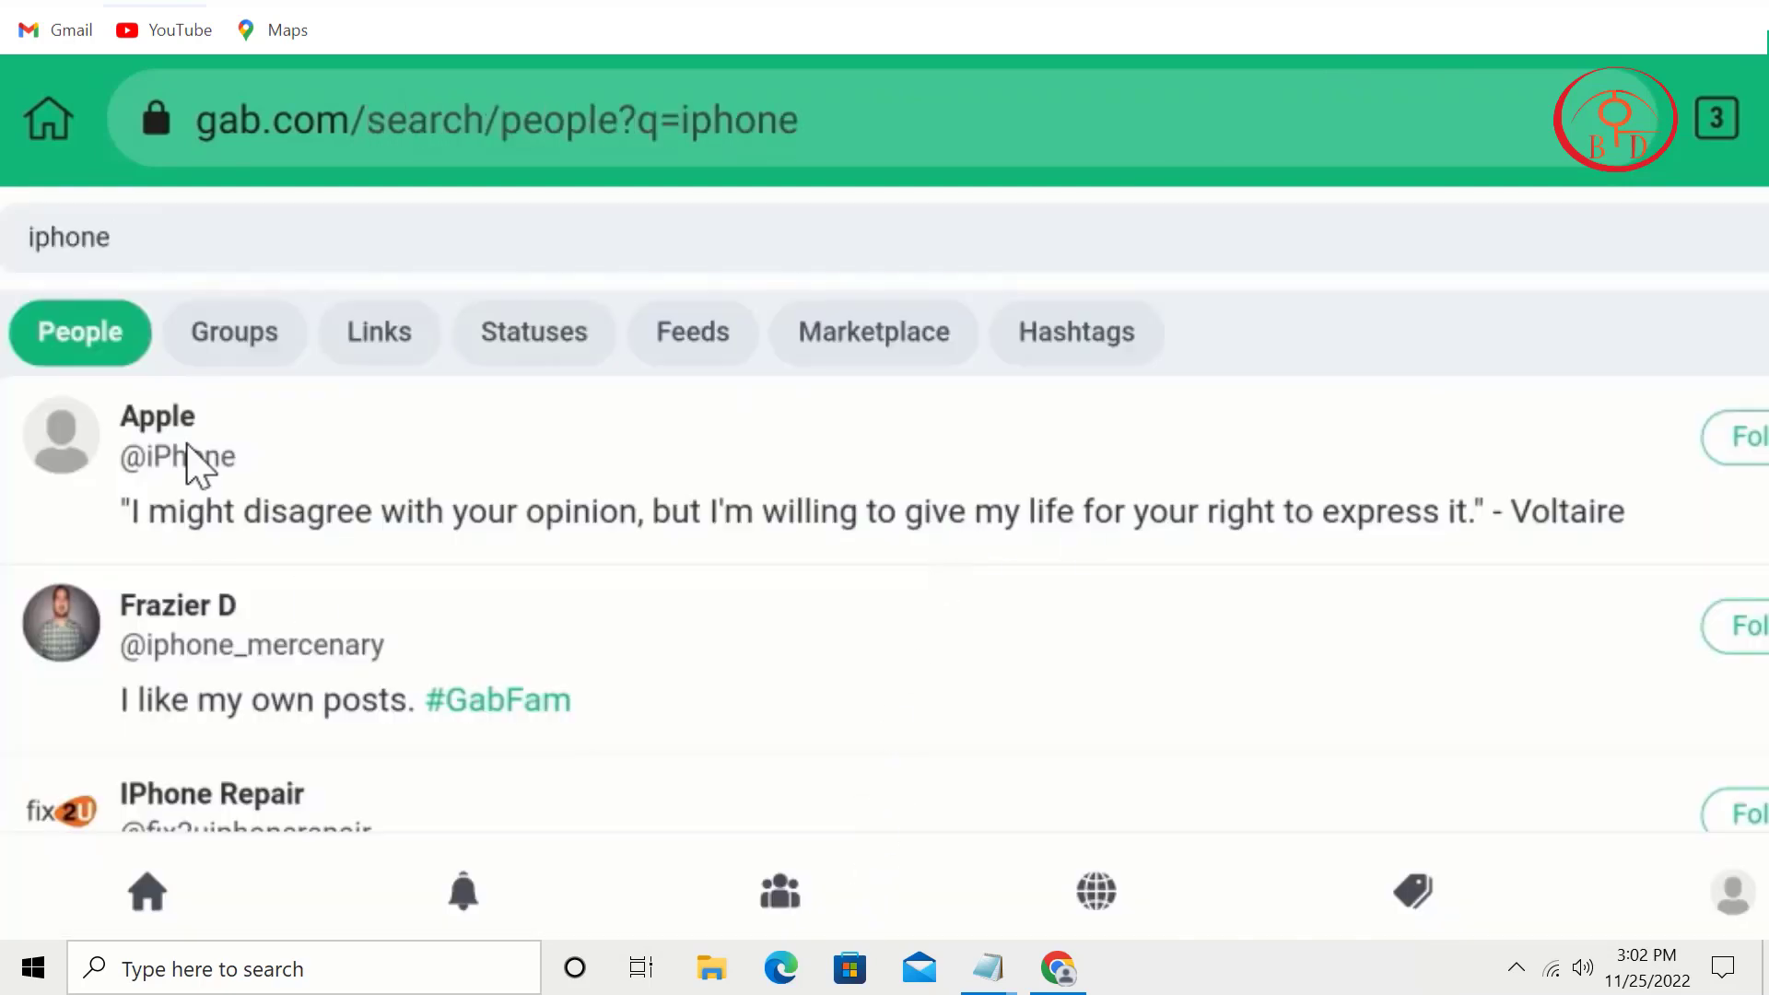
left_click(235, 348)
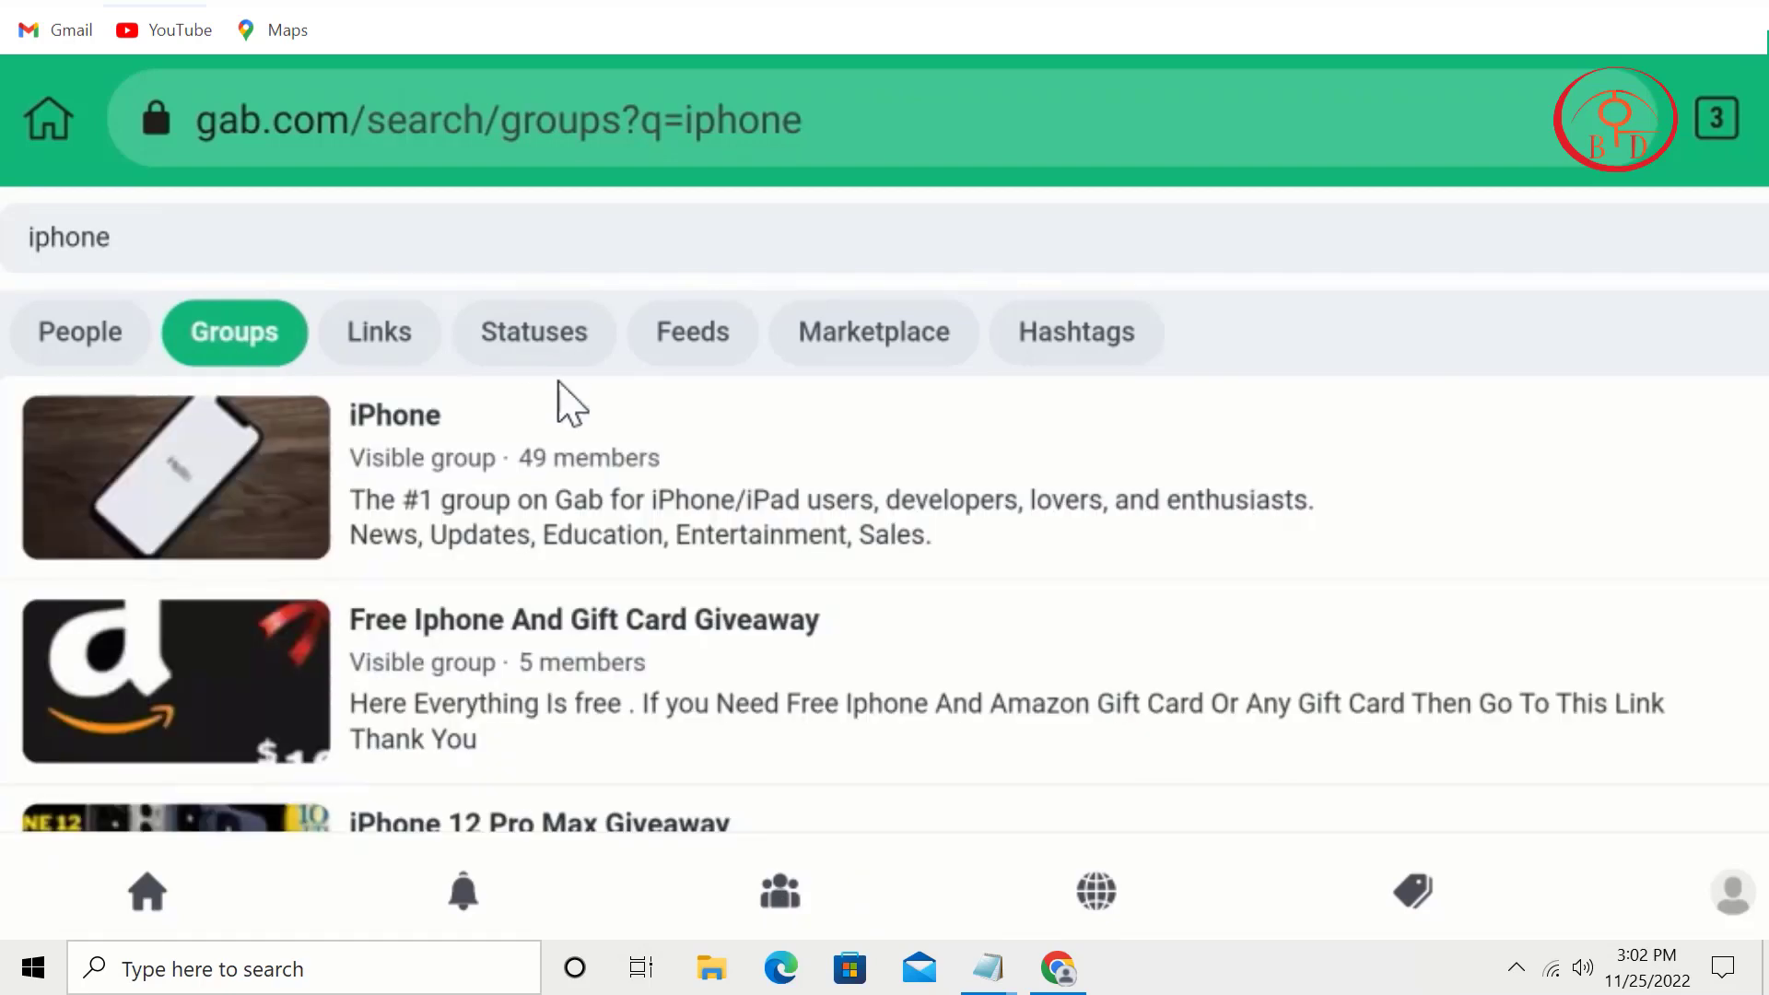
Step: Open the iPhone group and join it
left_click(497, 428)
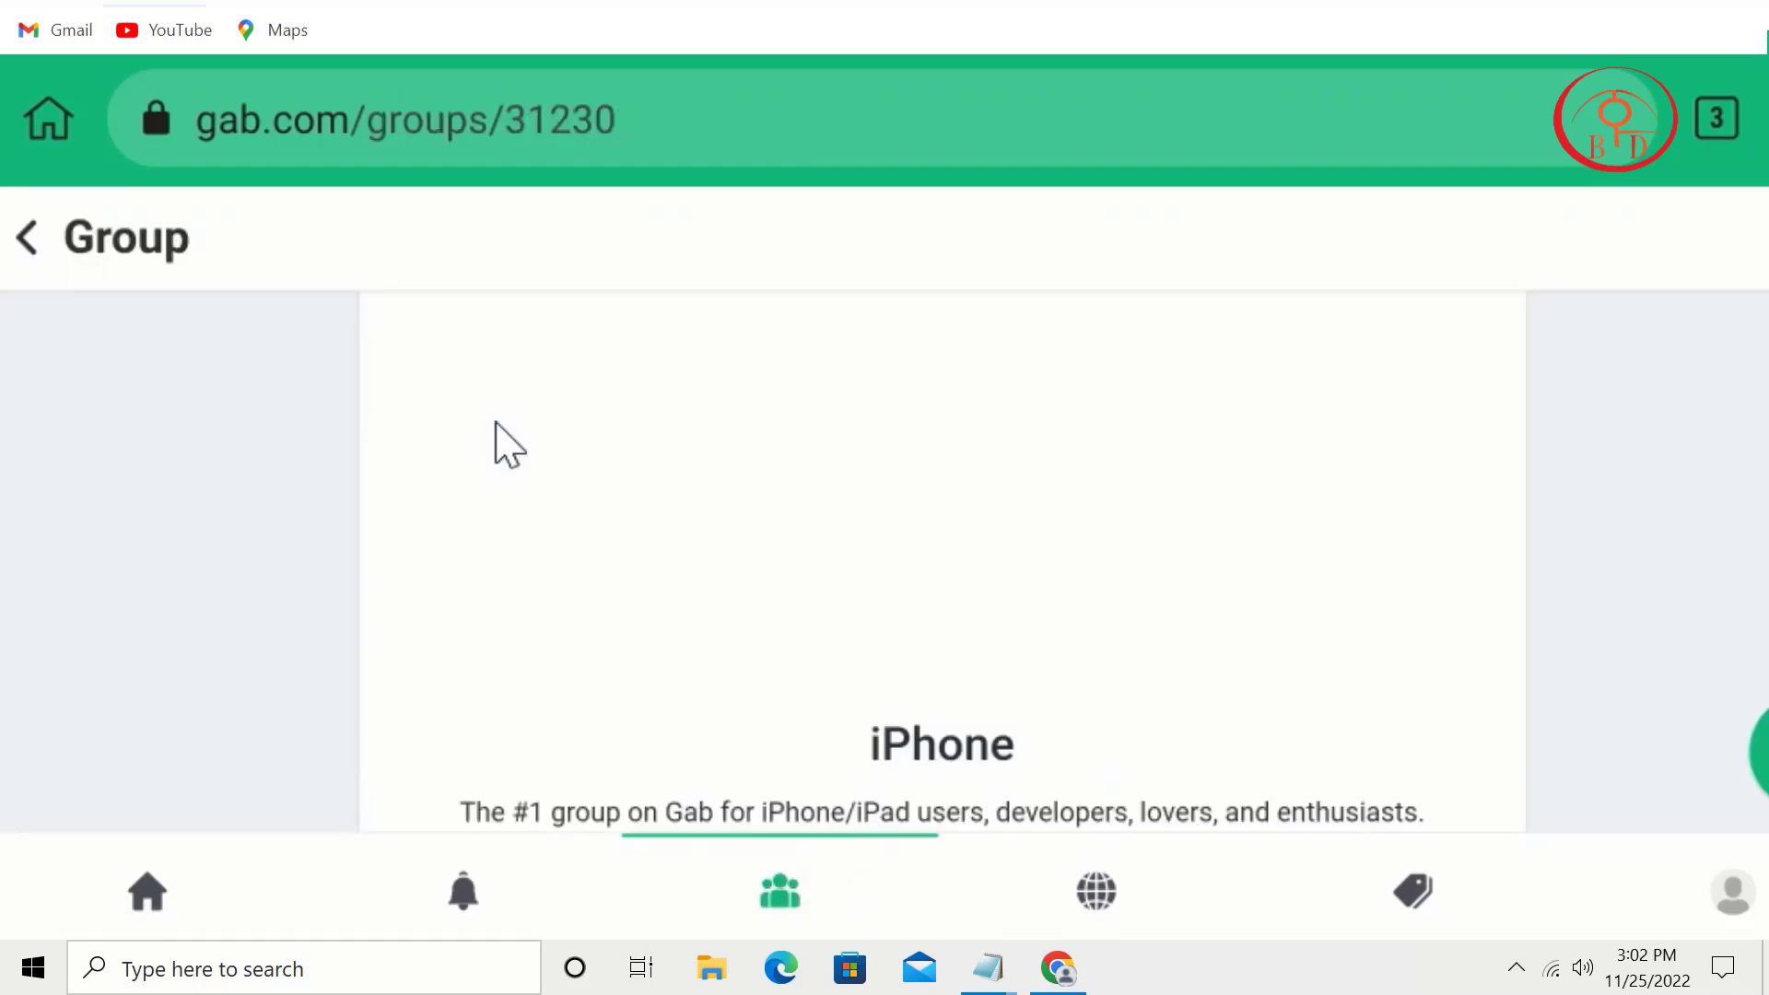
scroll(1395, 436, "down", 3)
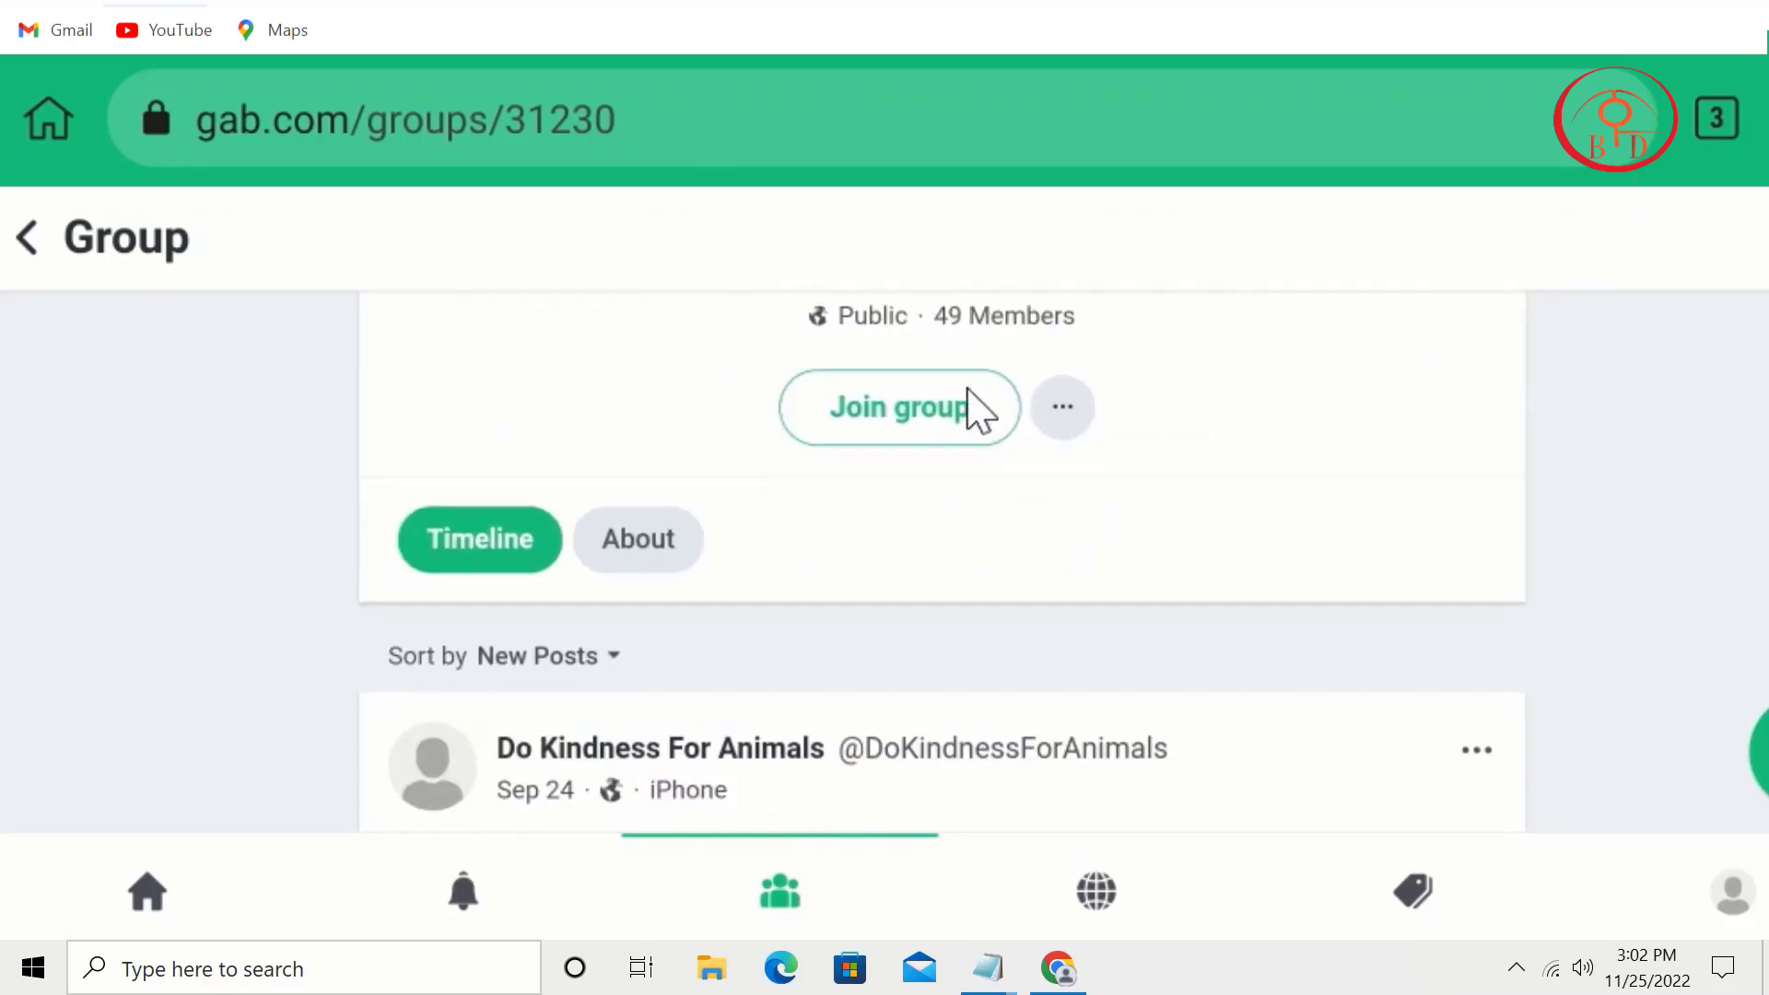
left_click(912, 398)
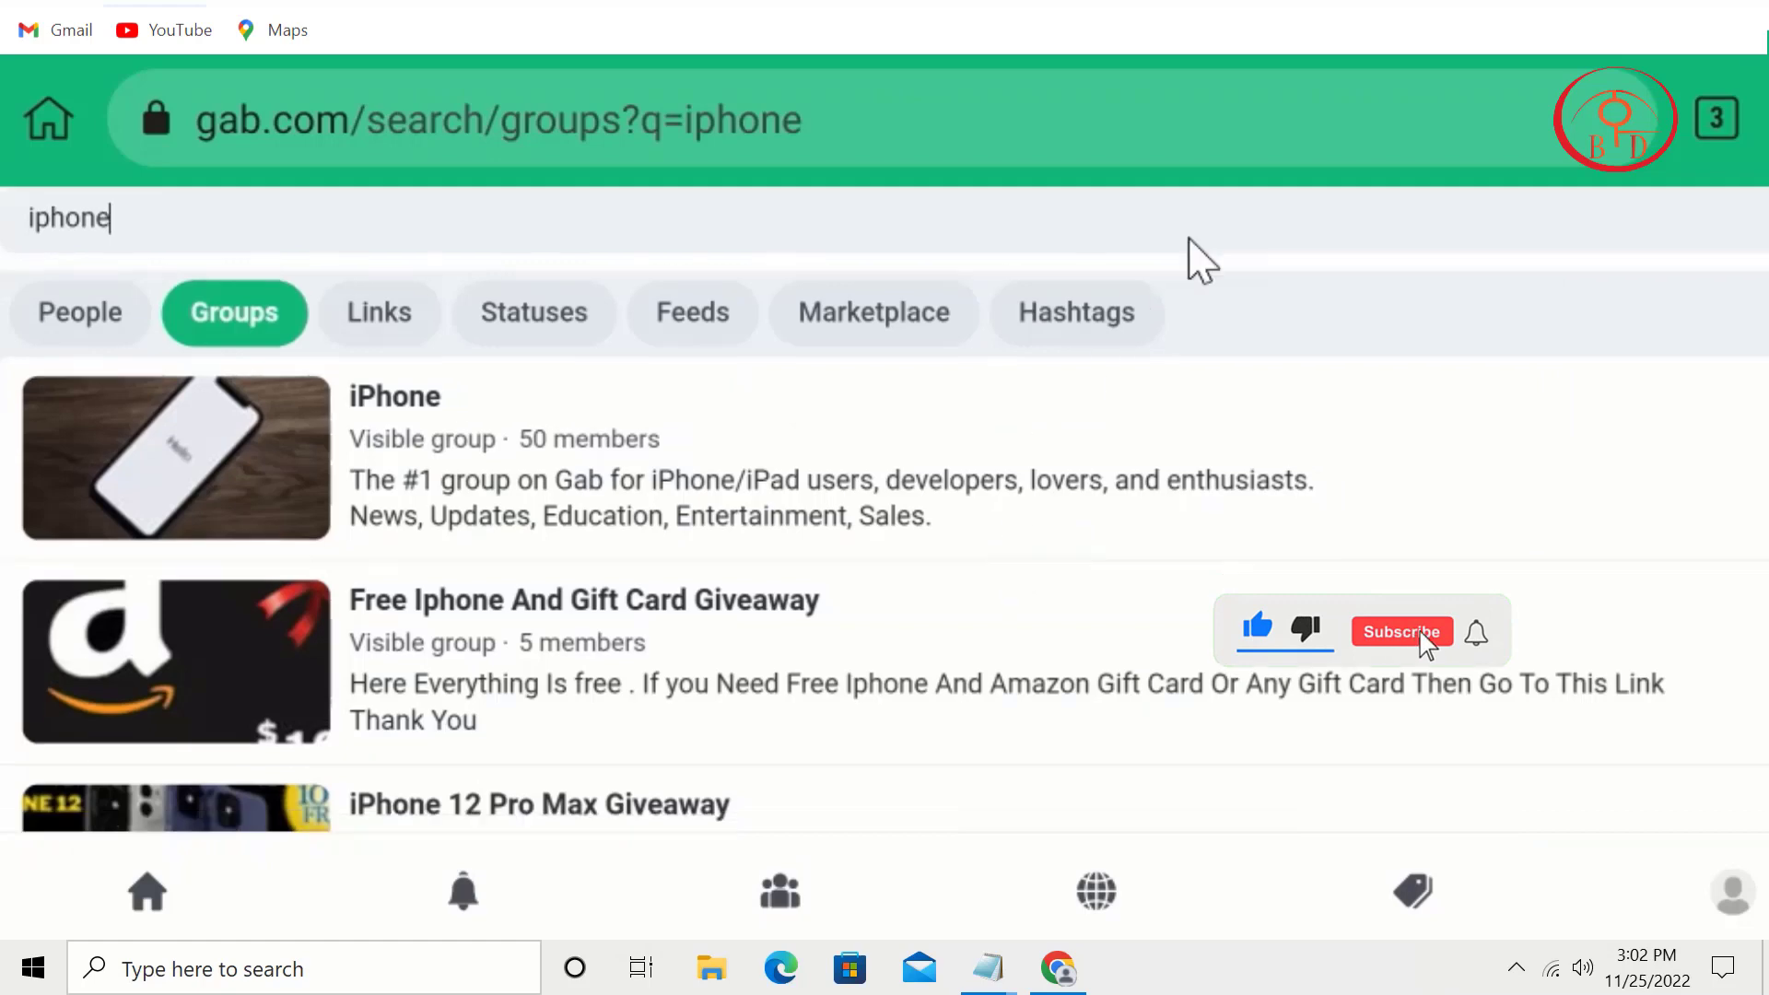
Step: Open the iPhone 12 Pro Max Giveaway group and join it
scroll(1087, 414, "down", 5)
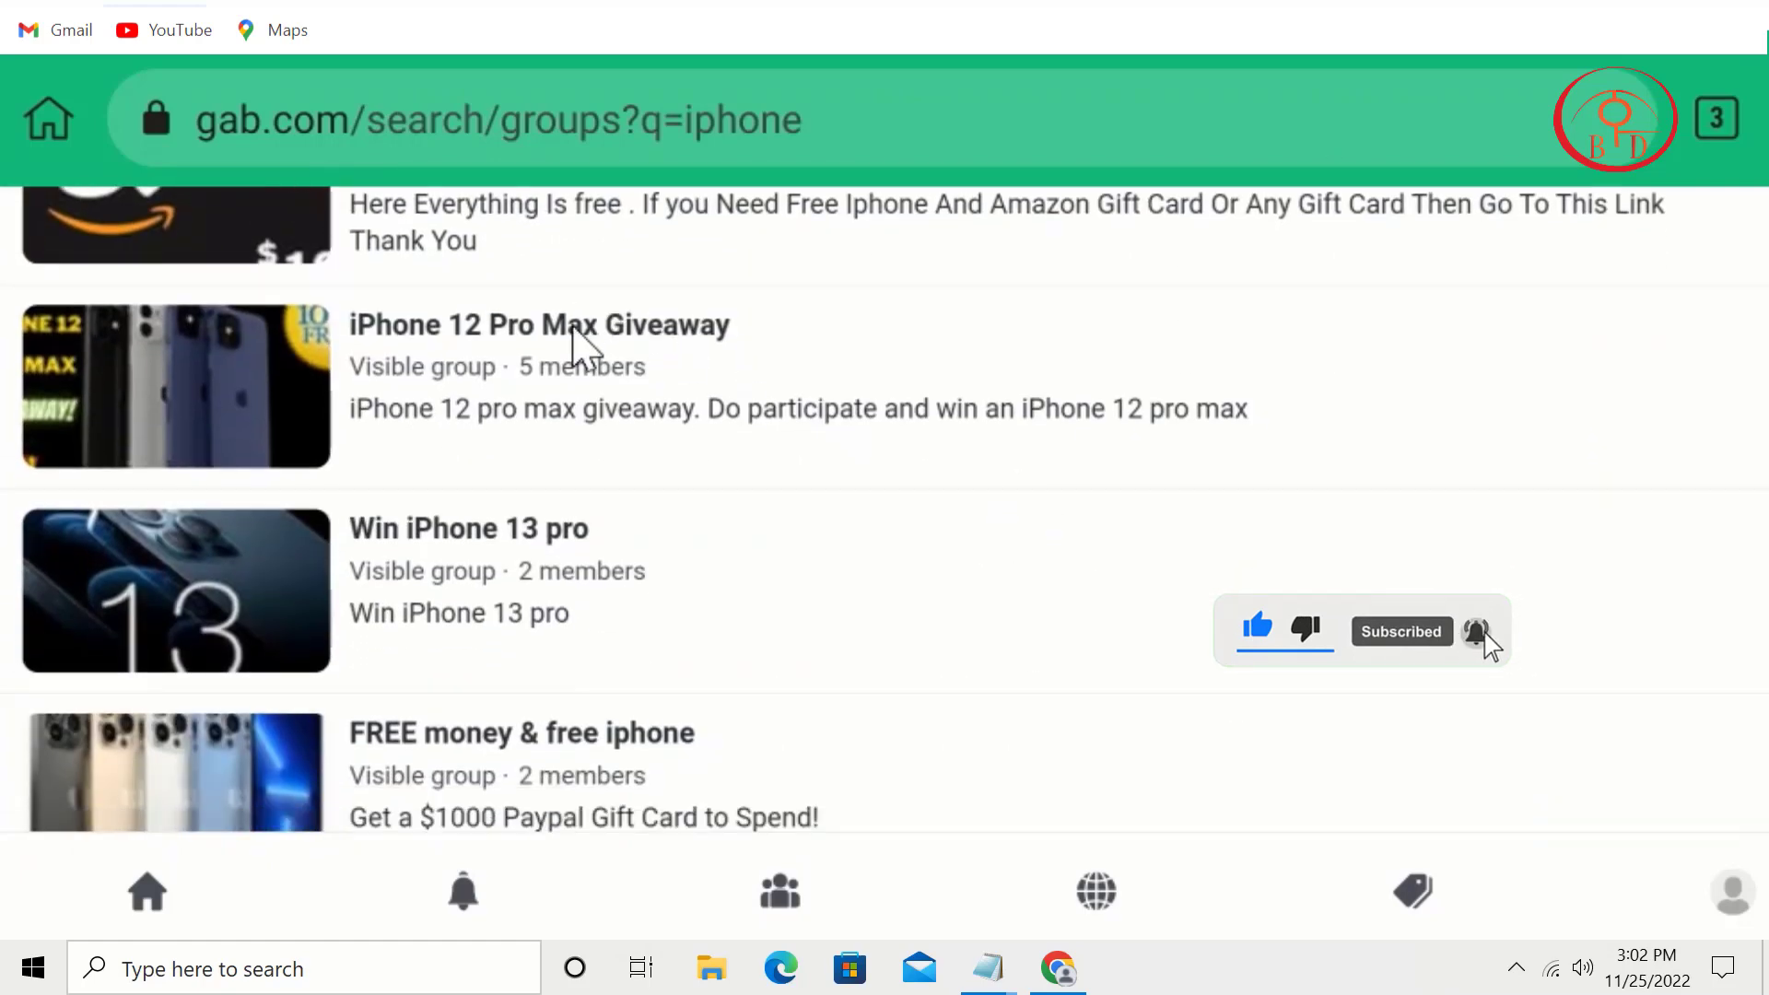
scroll(632, 399, "down", 2)
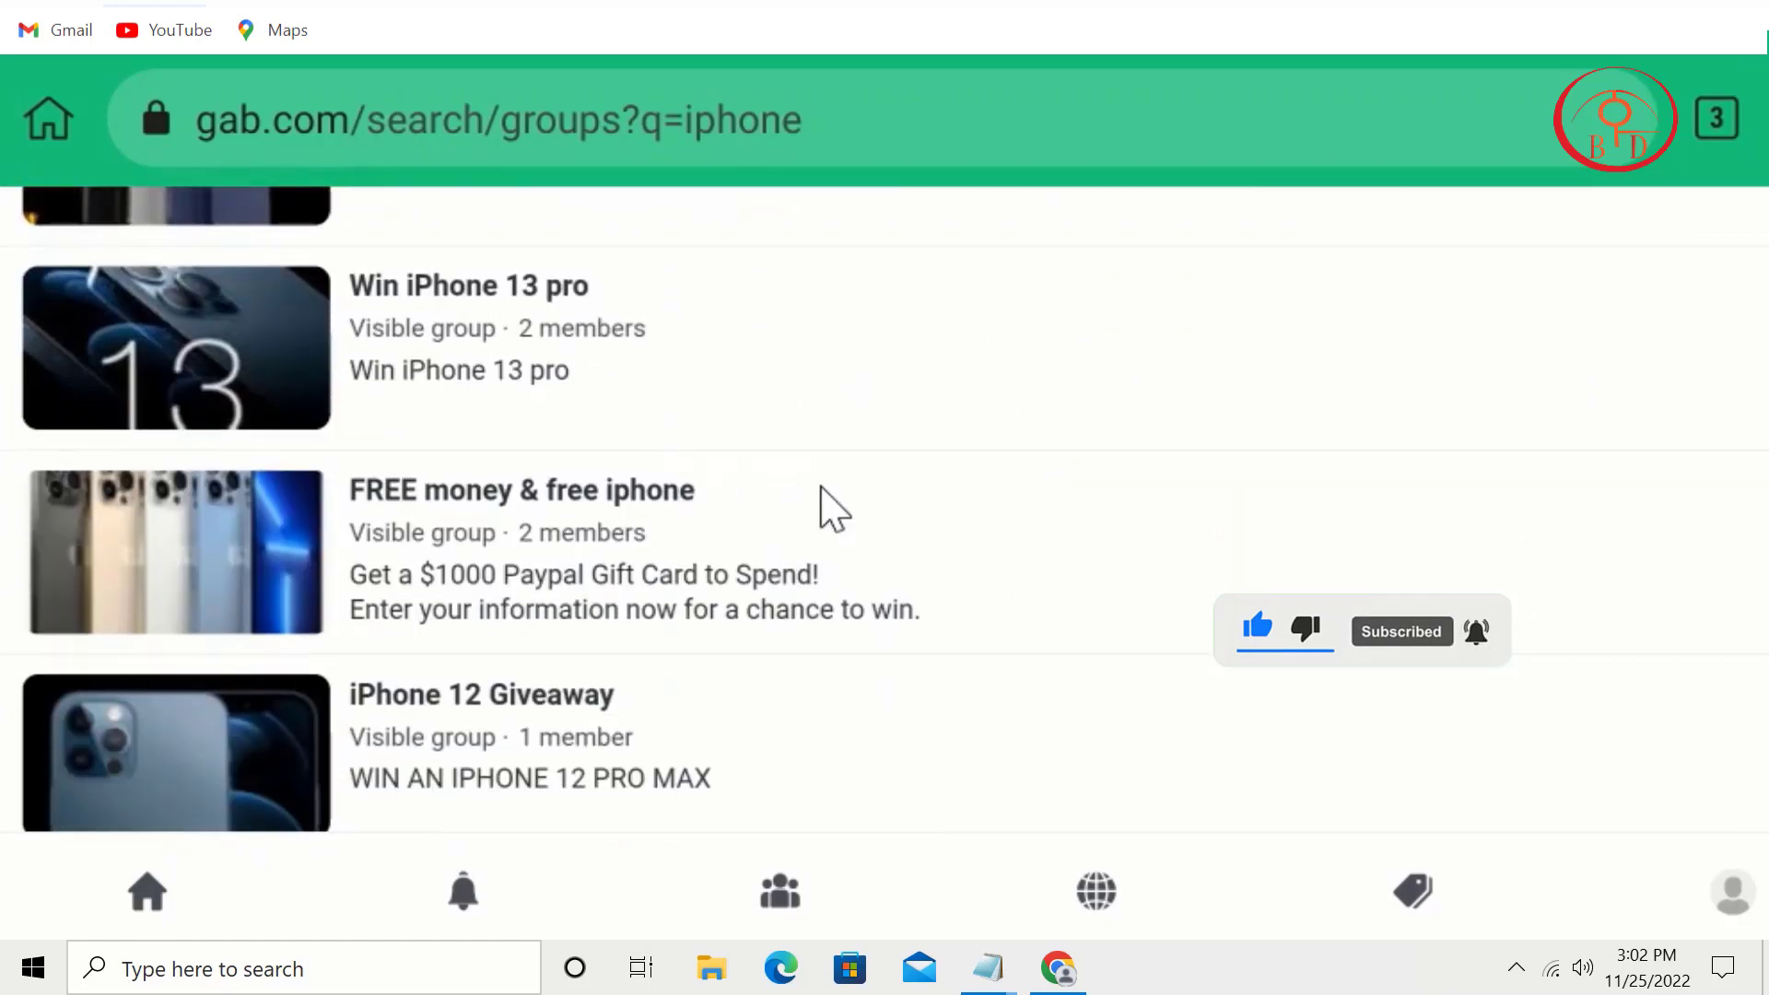
scroll(855, 636, "up", 2)
left_click(679, 332)
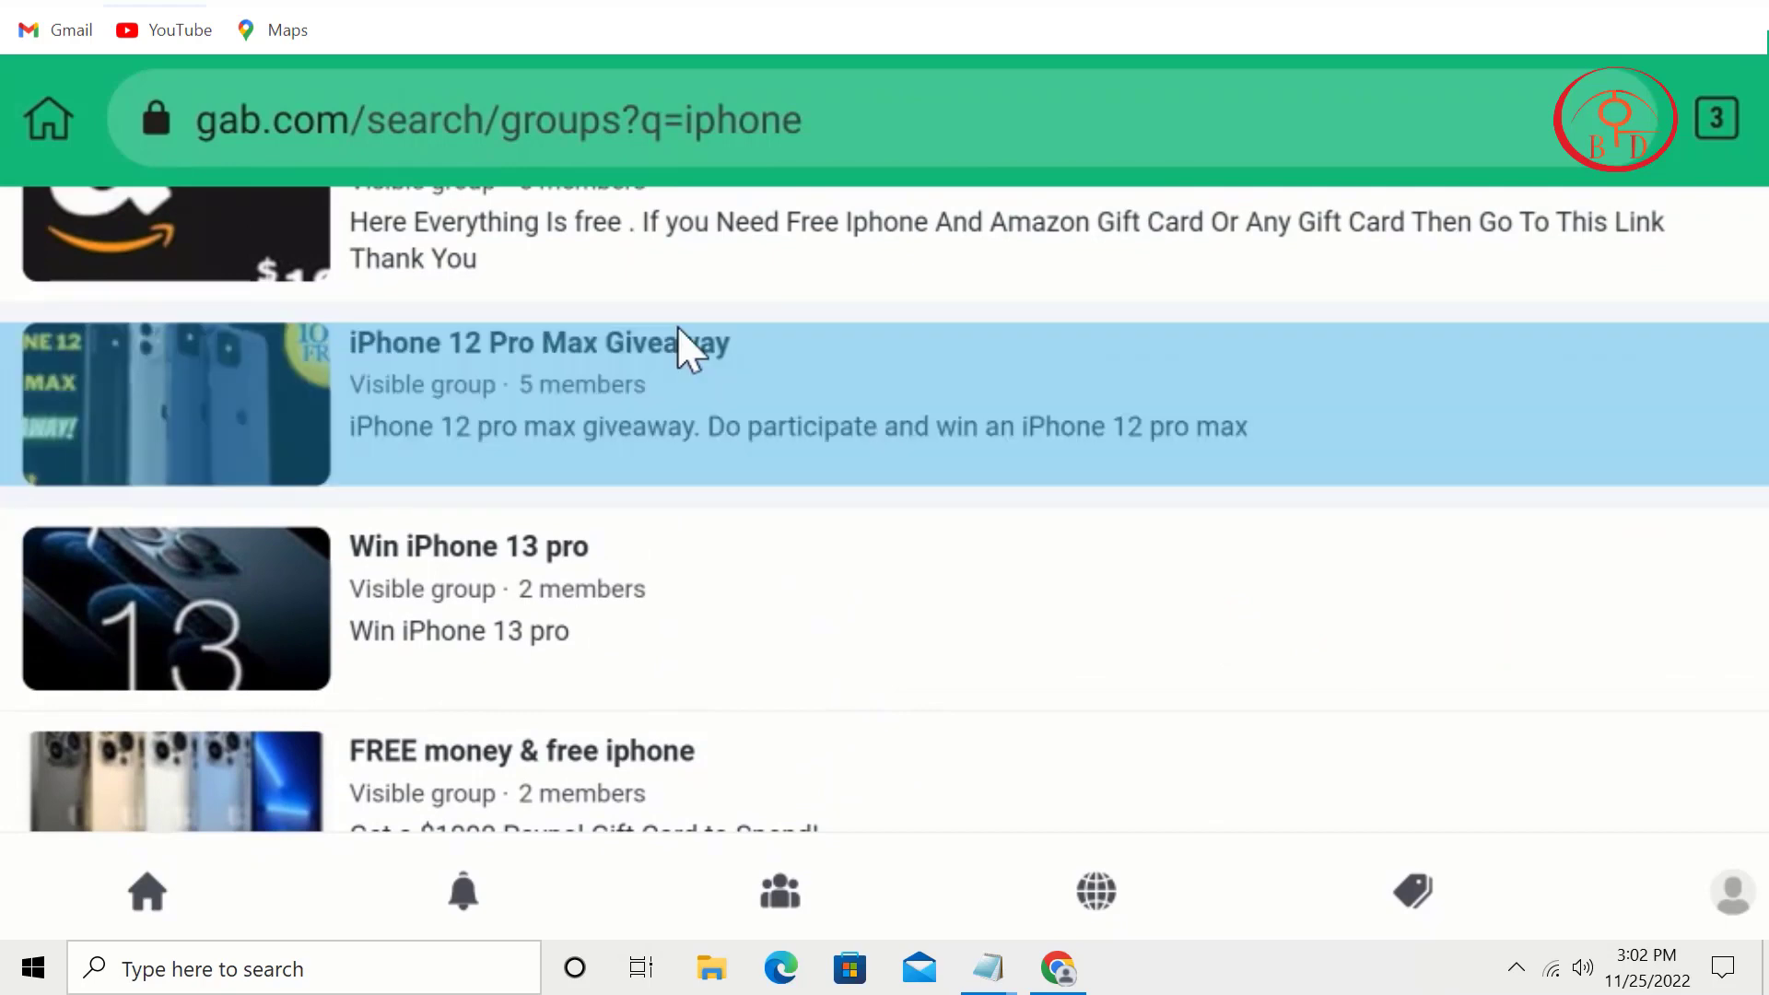
scroll(831, 651, "down", 4)
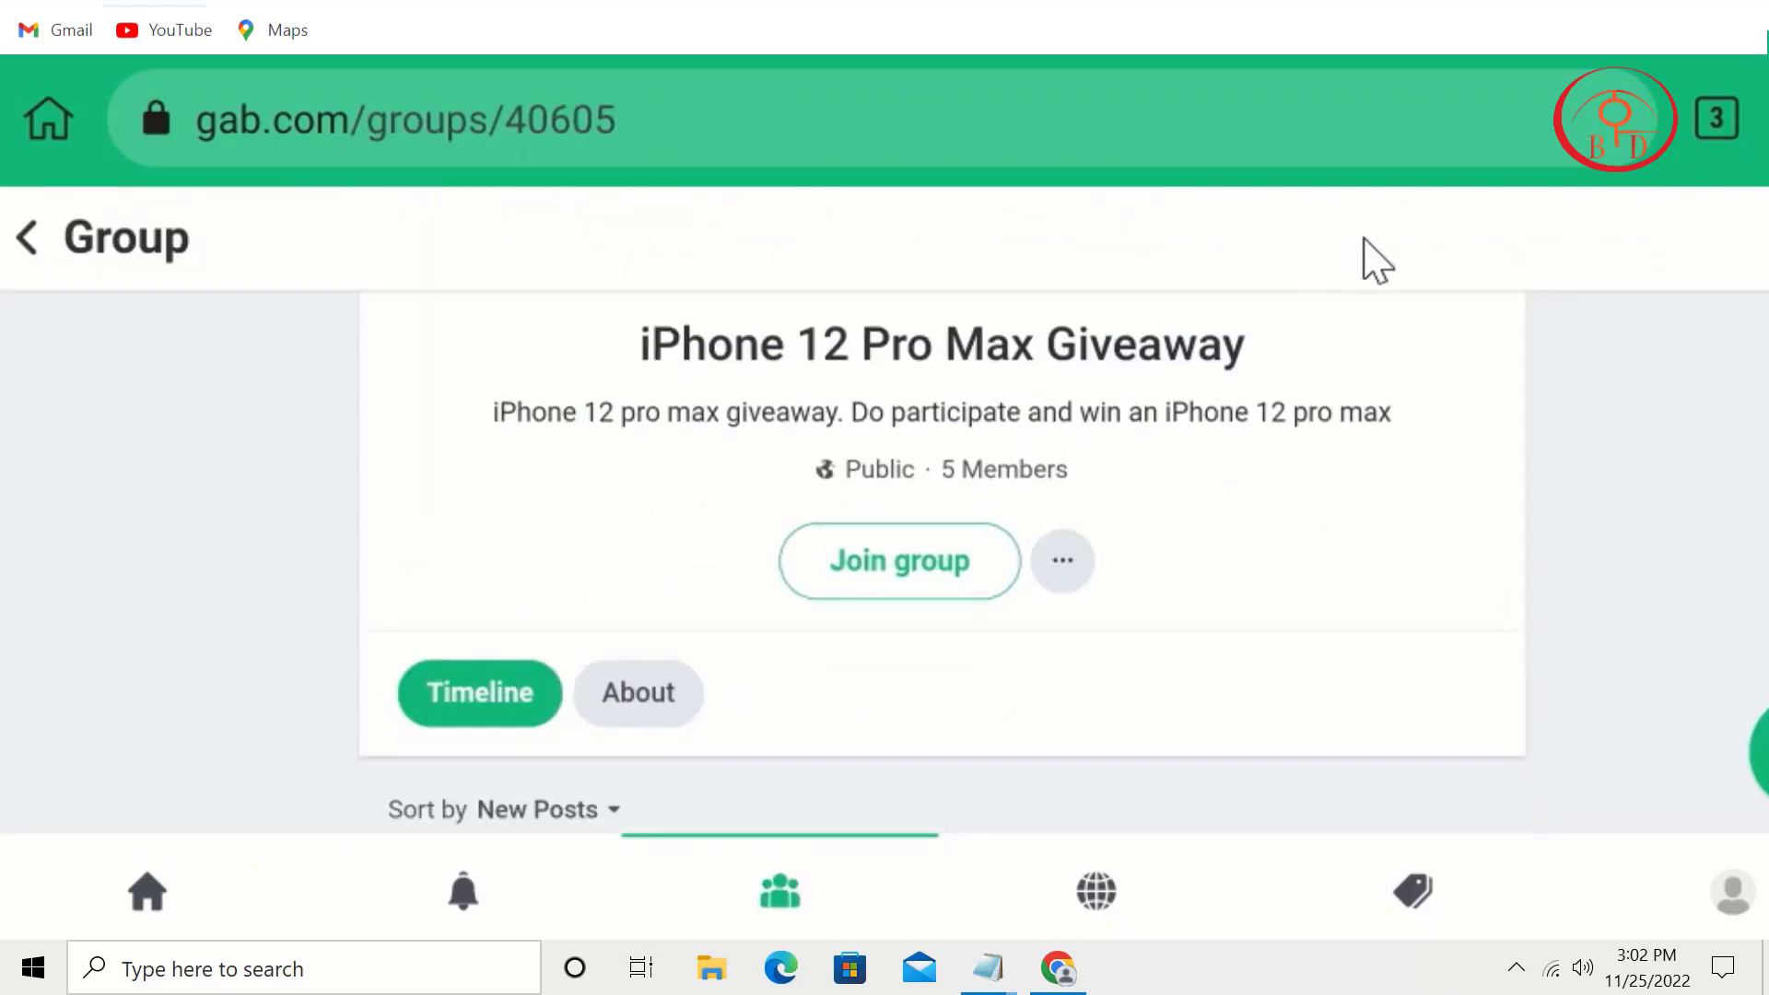
scroll(1105, 424, "up", 1)
scroll(822, 645, "down", 3)
left_click(977, 444)
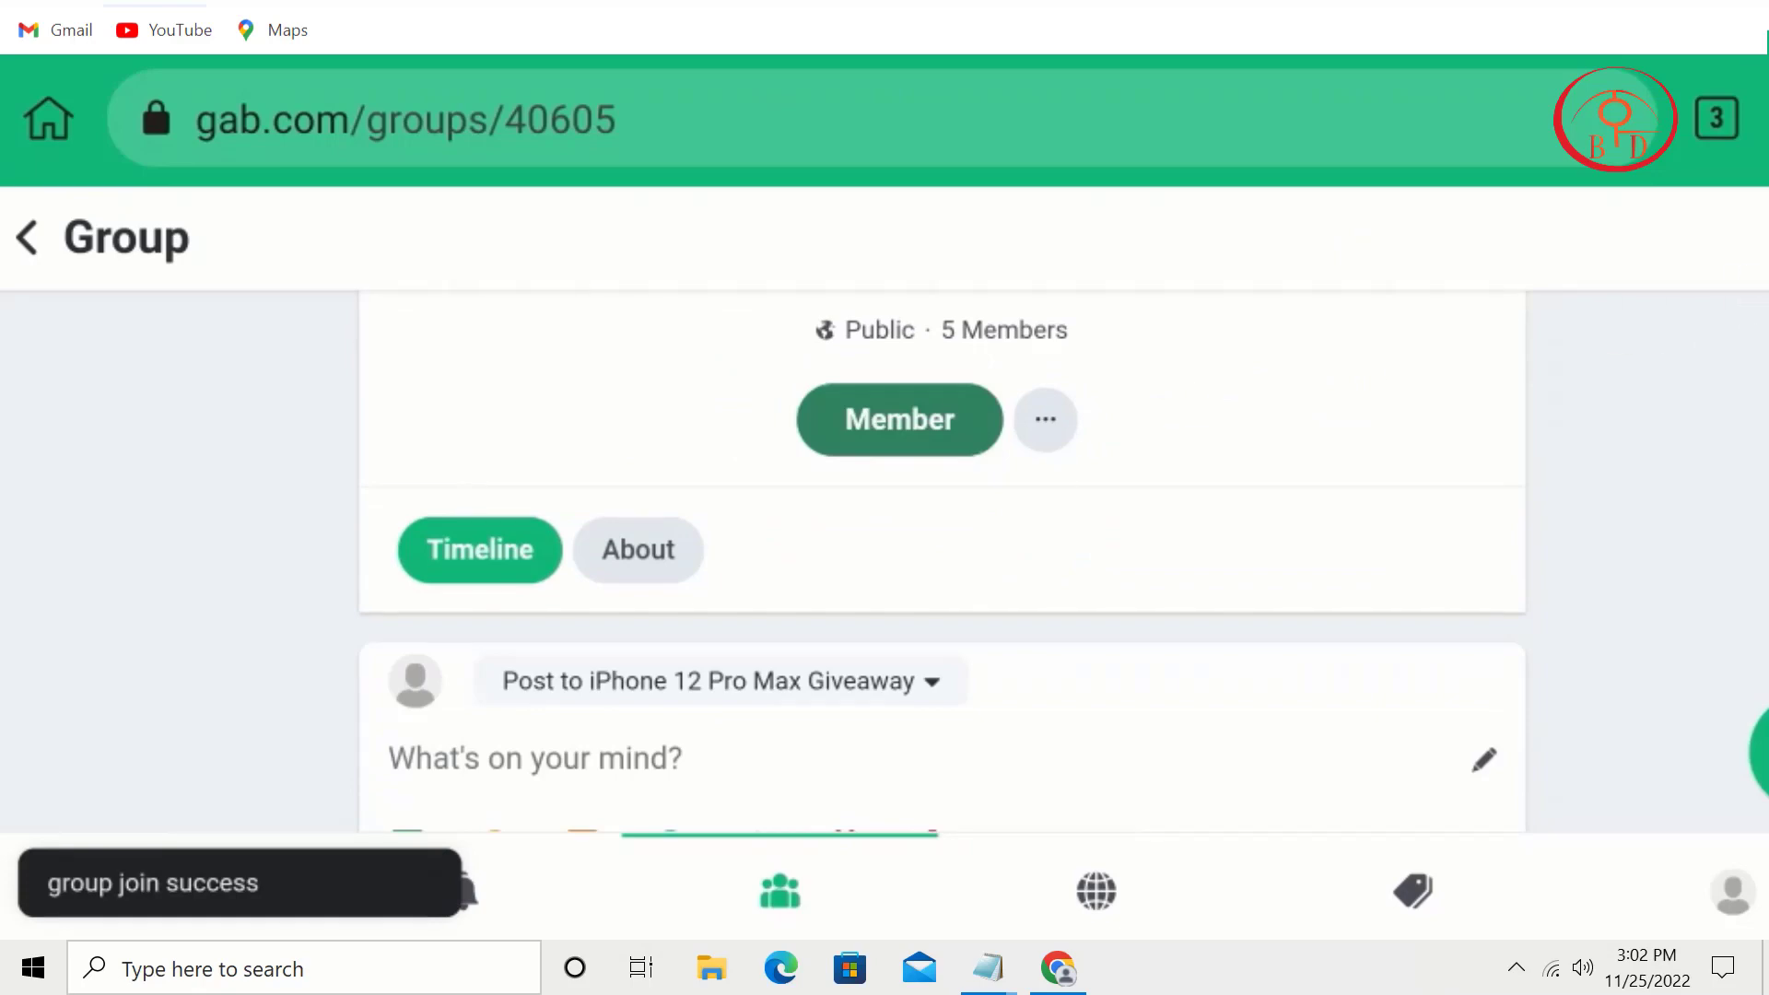
Step: Go back to the iphone group results and open the iPhone 12 Giveaway group
key("alt+Left")
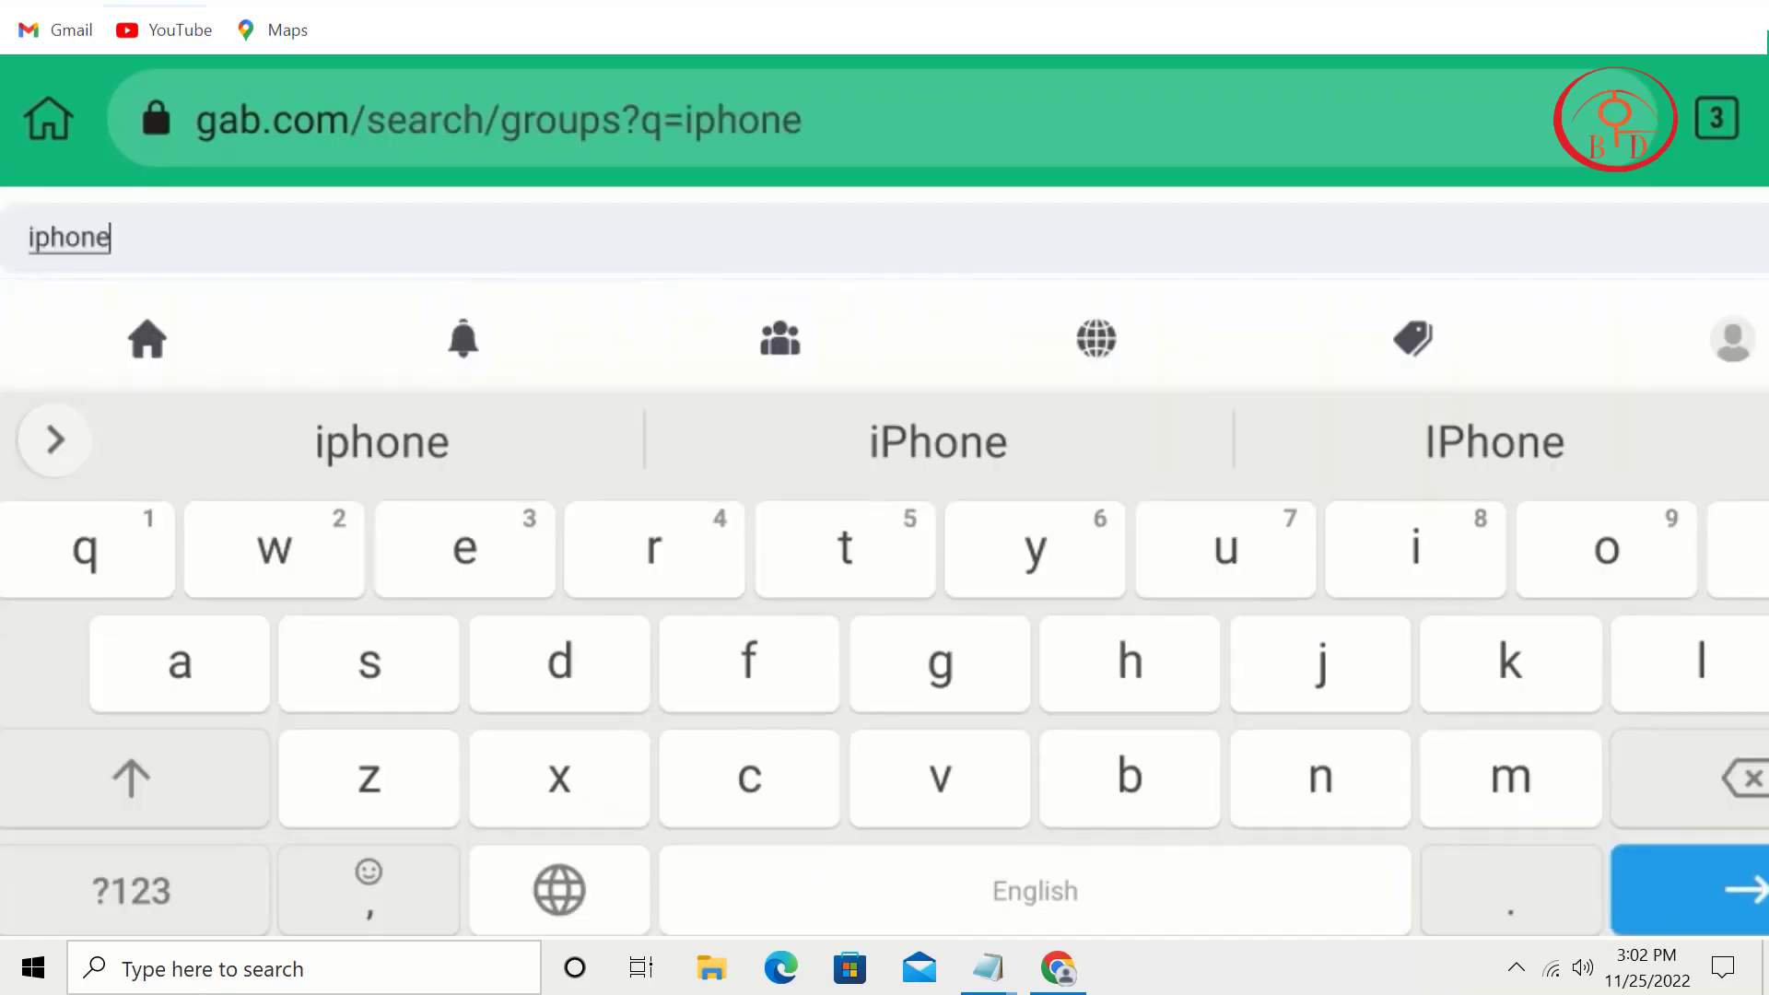
scroll(848, 573, "down", 10)
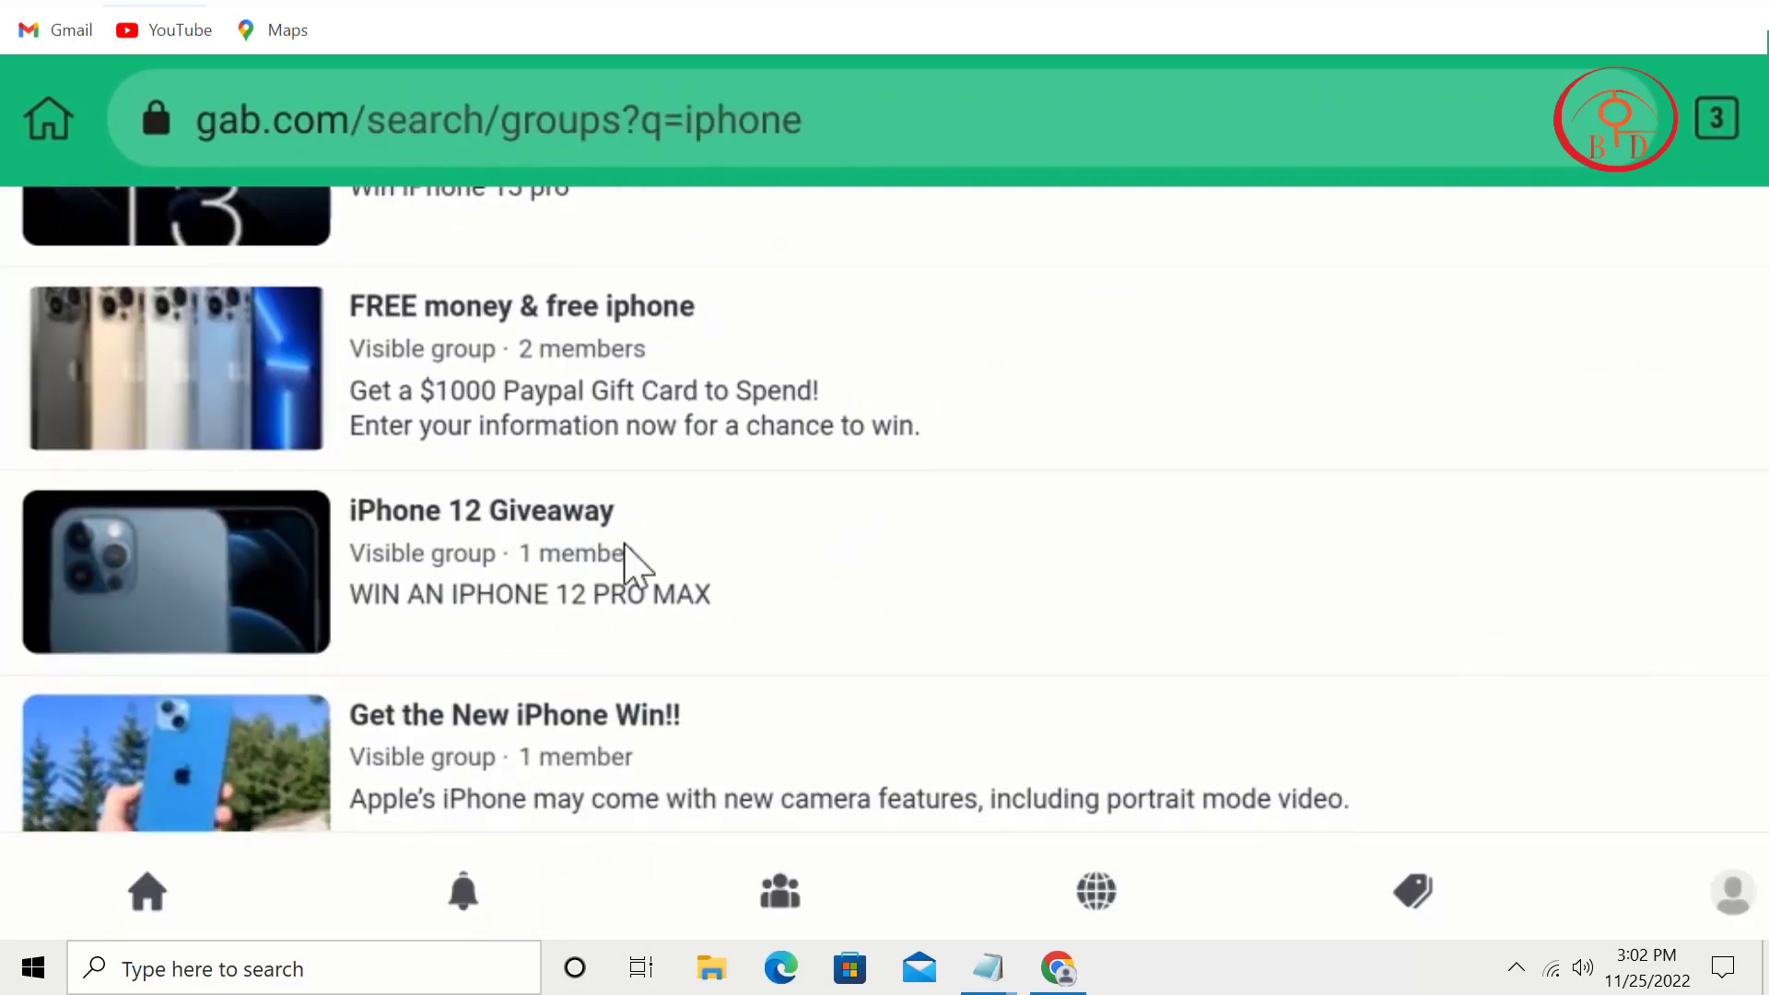
left_click_drag(734, 516, 1078, 162)
left_click_drag(663, 531, 638, 824)
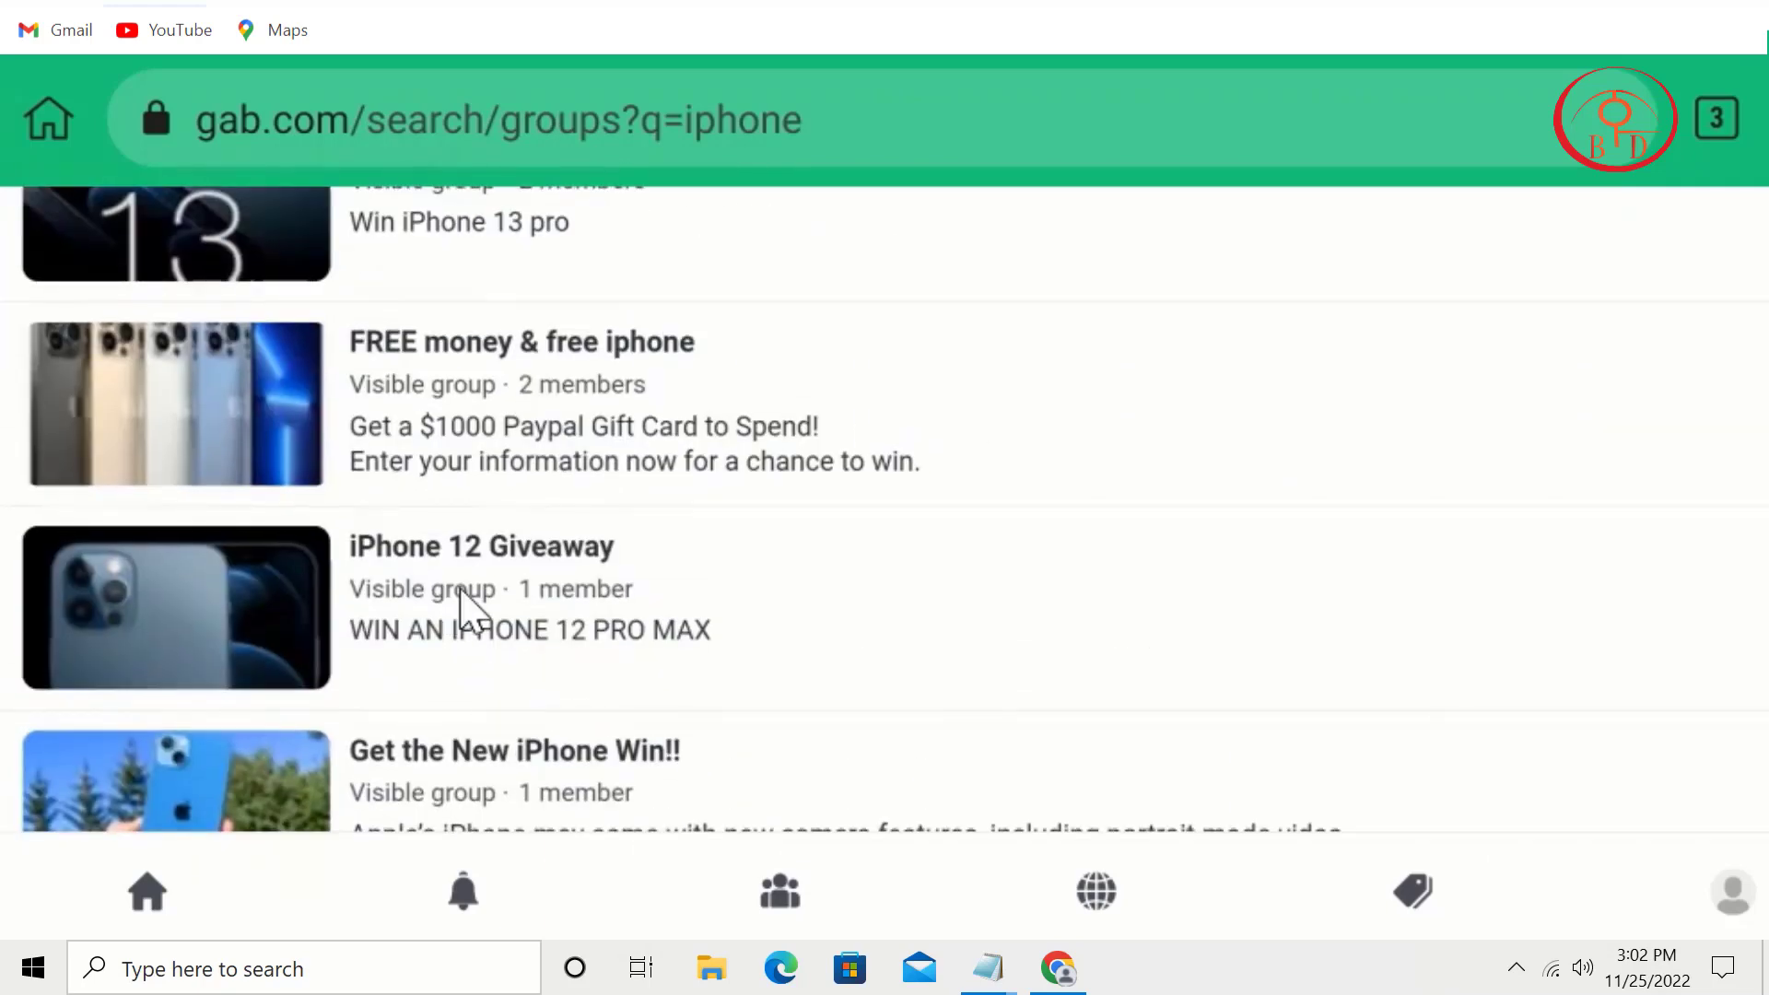
left_click(481, 557)
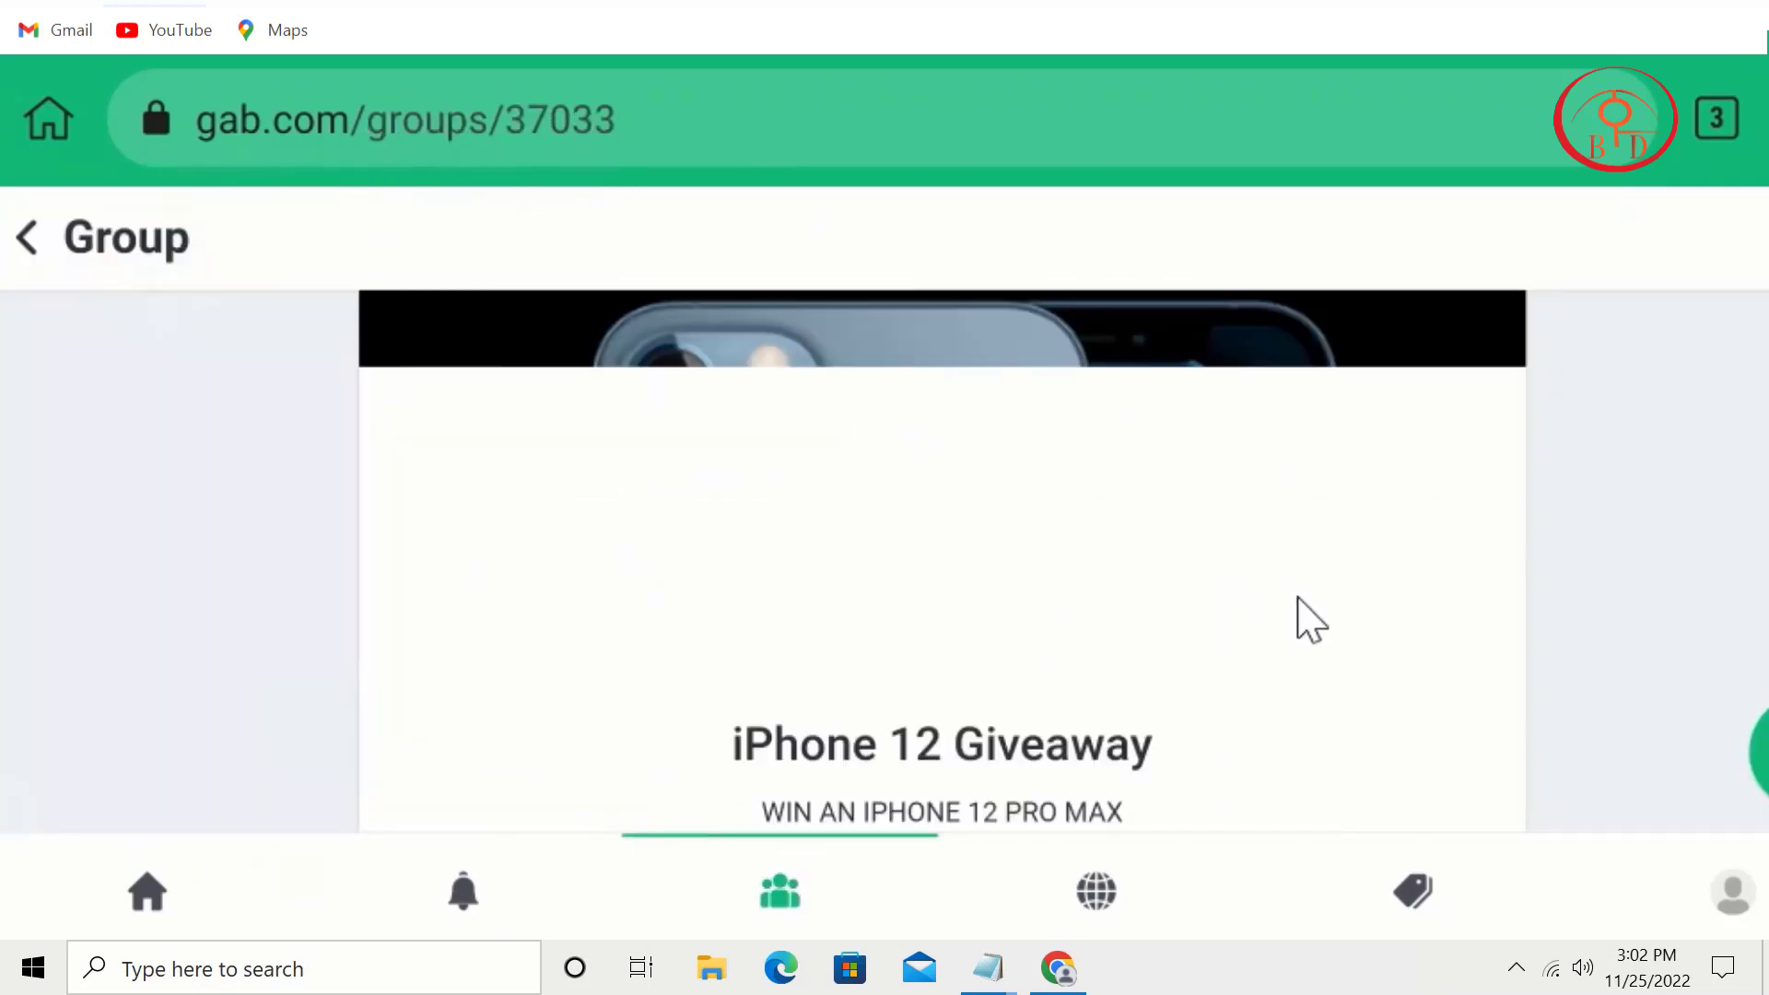
Step: Try joining iPhone 12 Giveaway, dismiss its group password prompt, and return to the iphone group results
left_click_drag(1307, 698, 1414, 375)
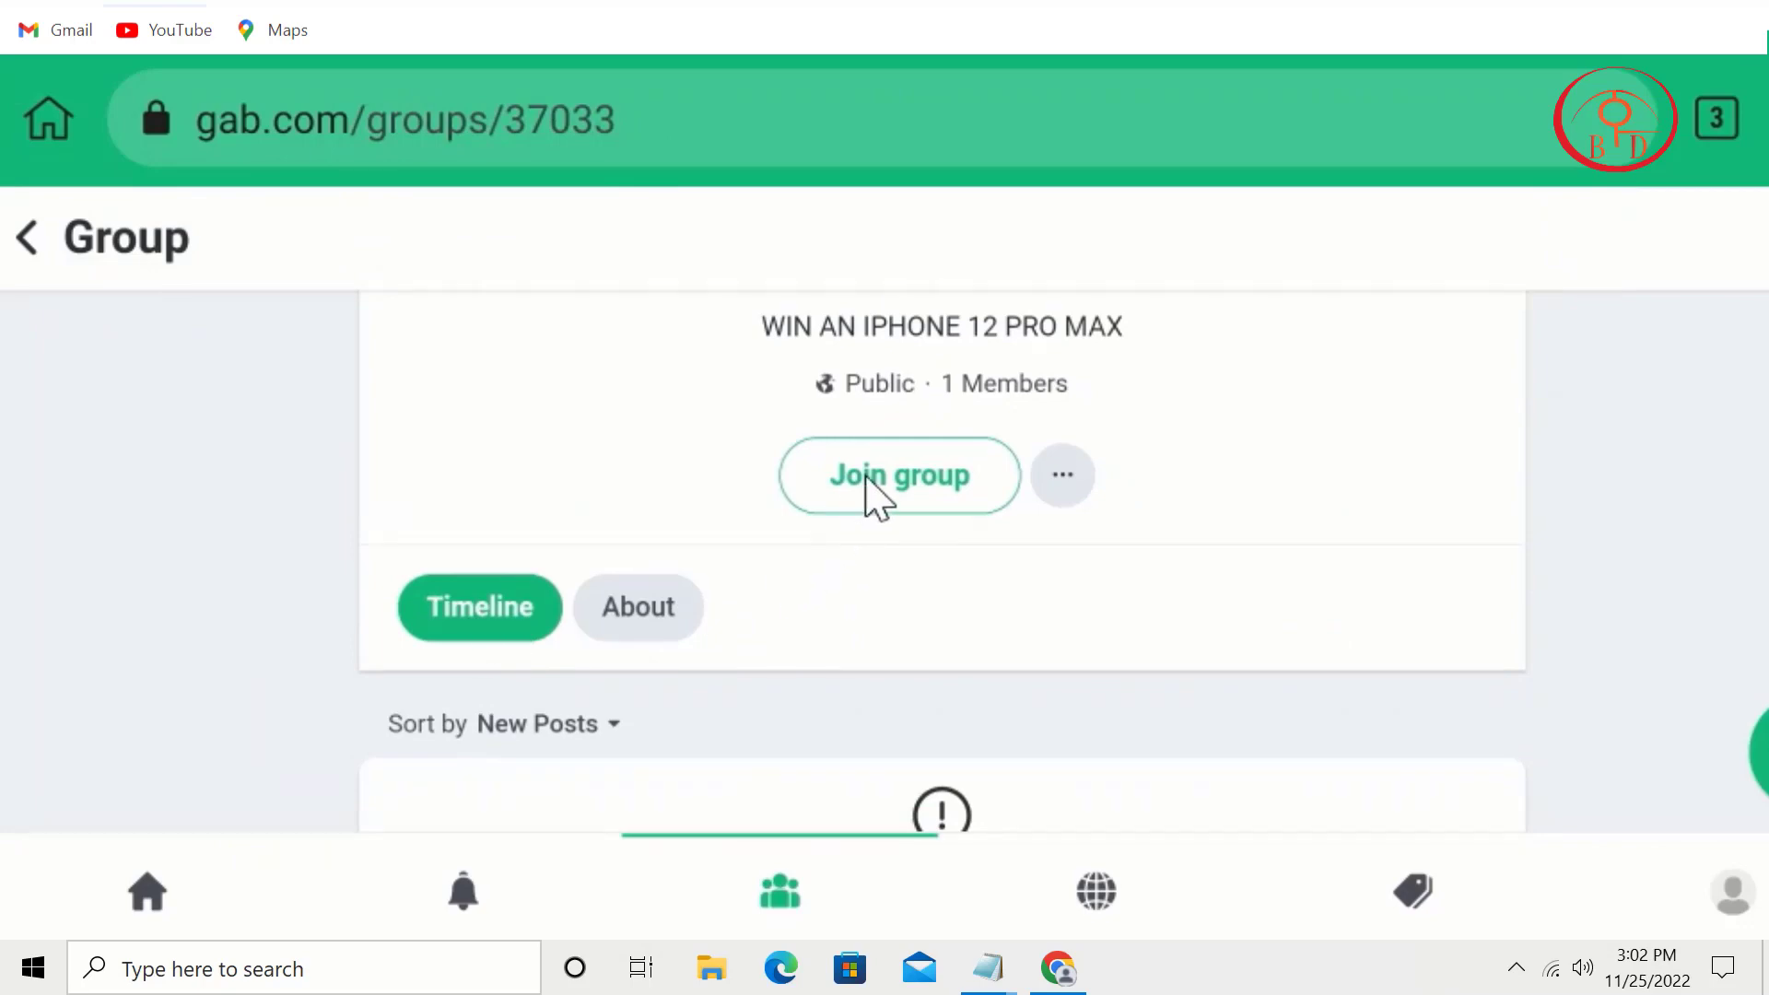
left_click(875, 492)
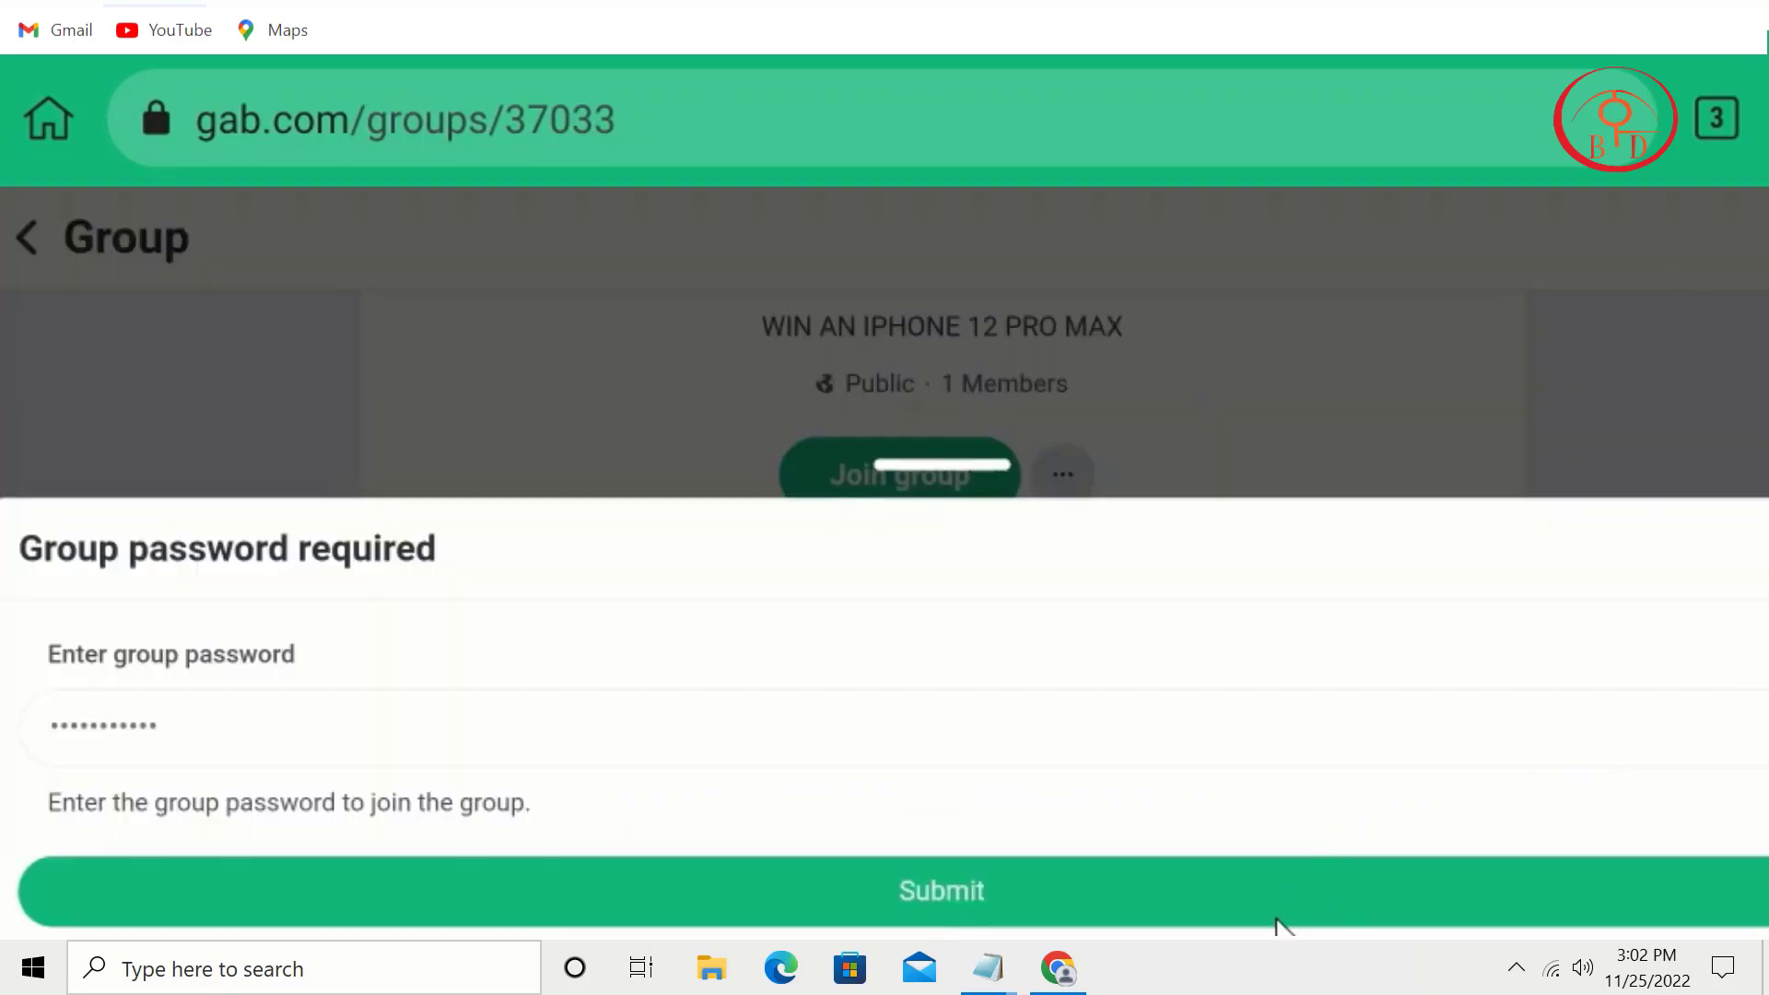
left_click(1276, 931)
left_click_drag(1276, 737, 1277, 79)
left_click_drag(817, 620, 829, 110)
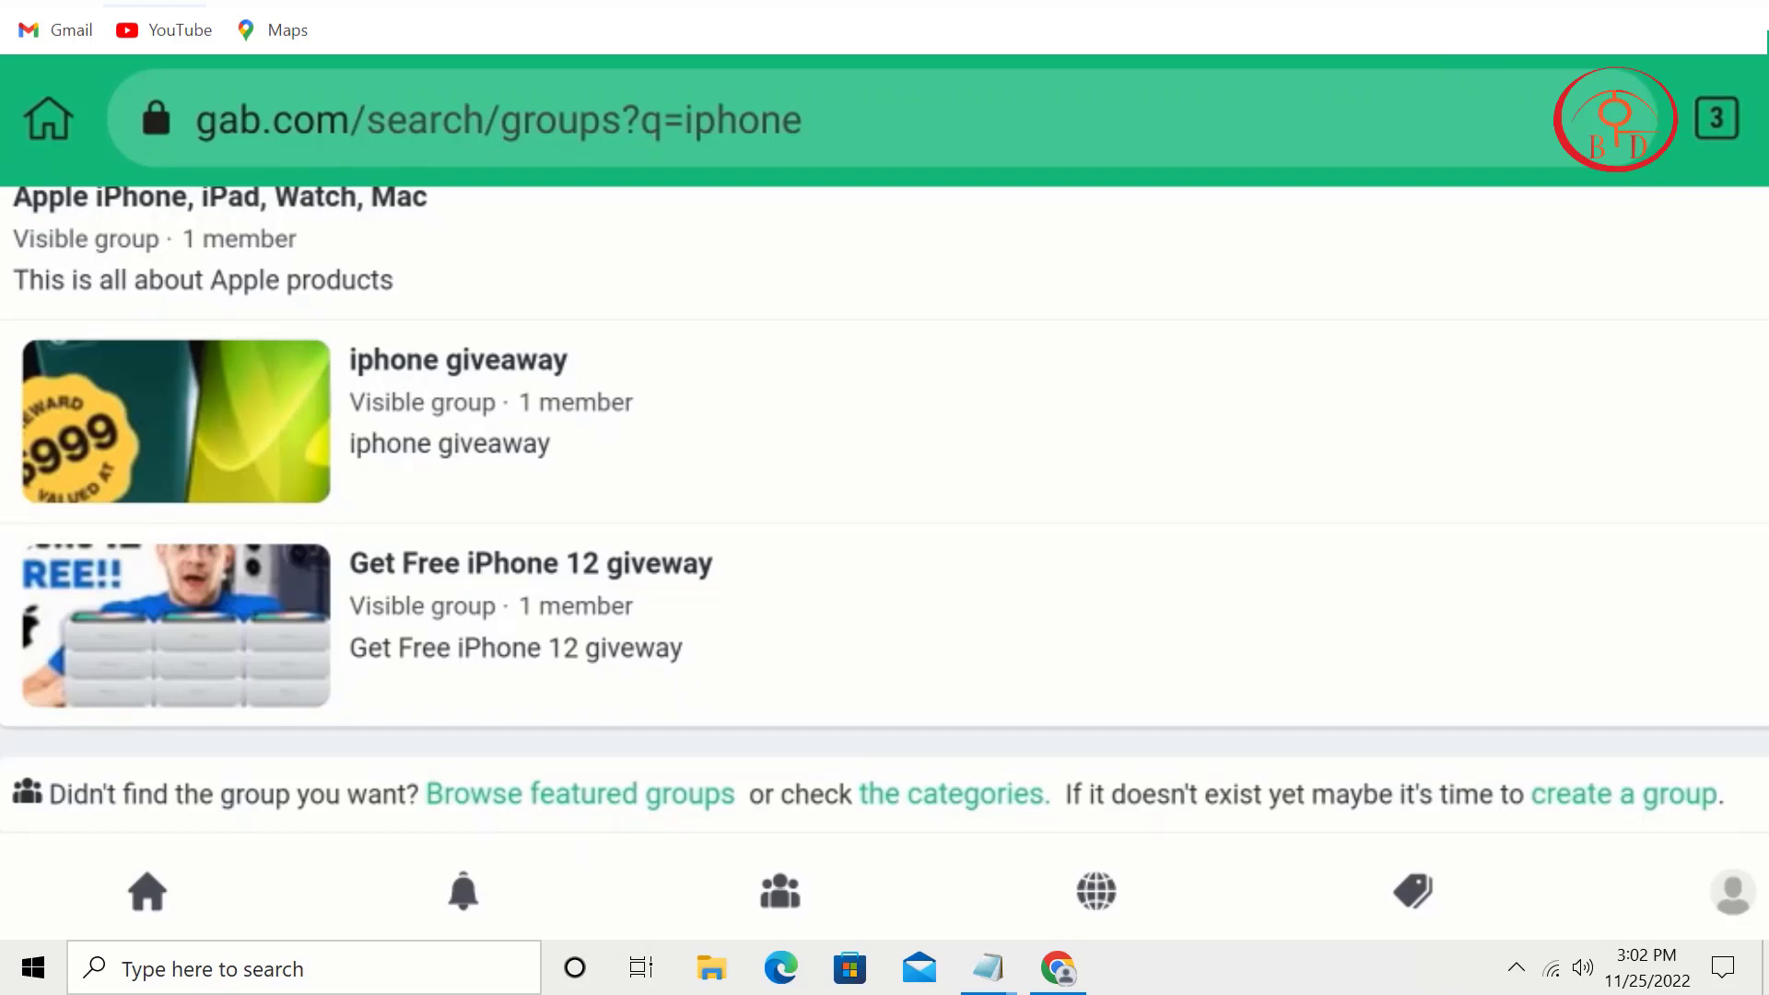
scroll(884, 509, "up", 15)
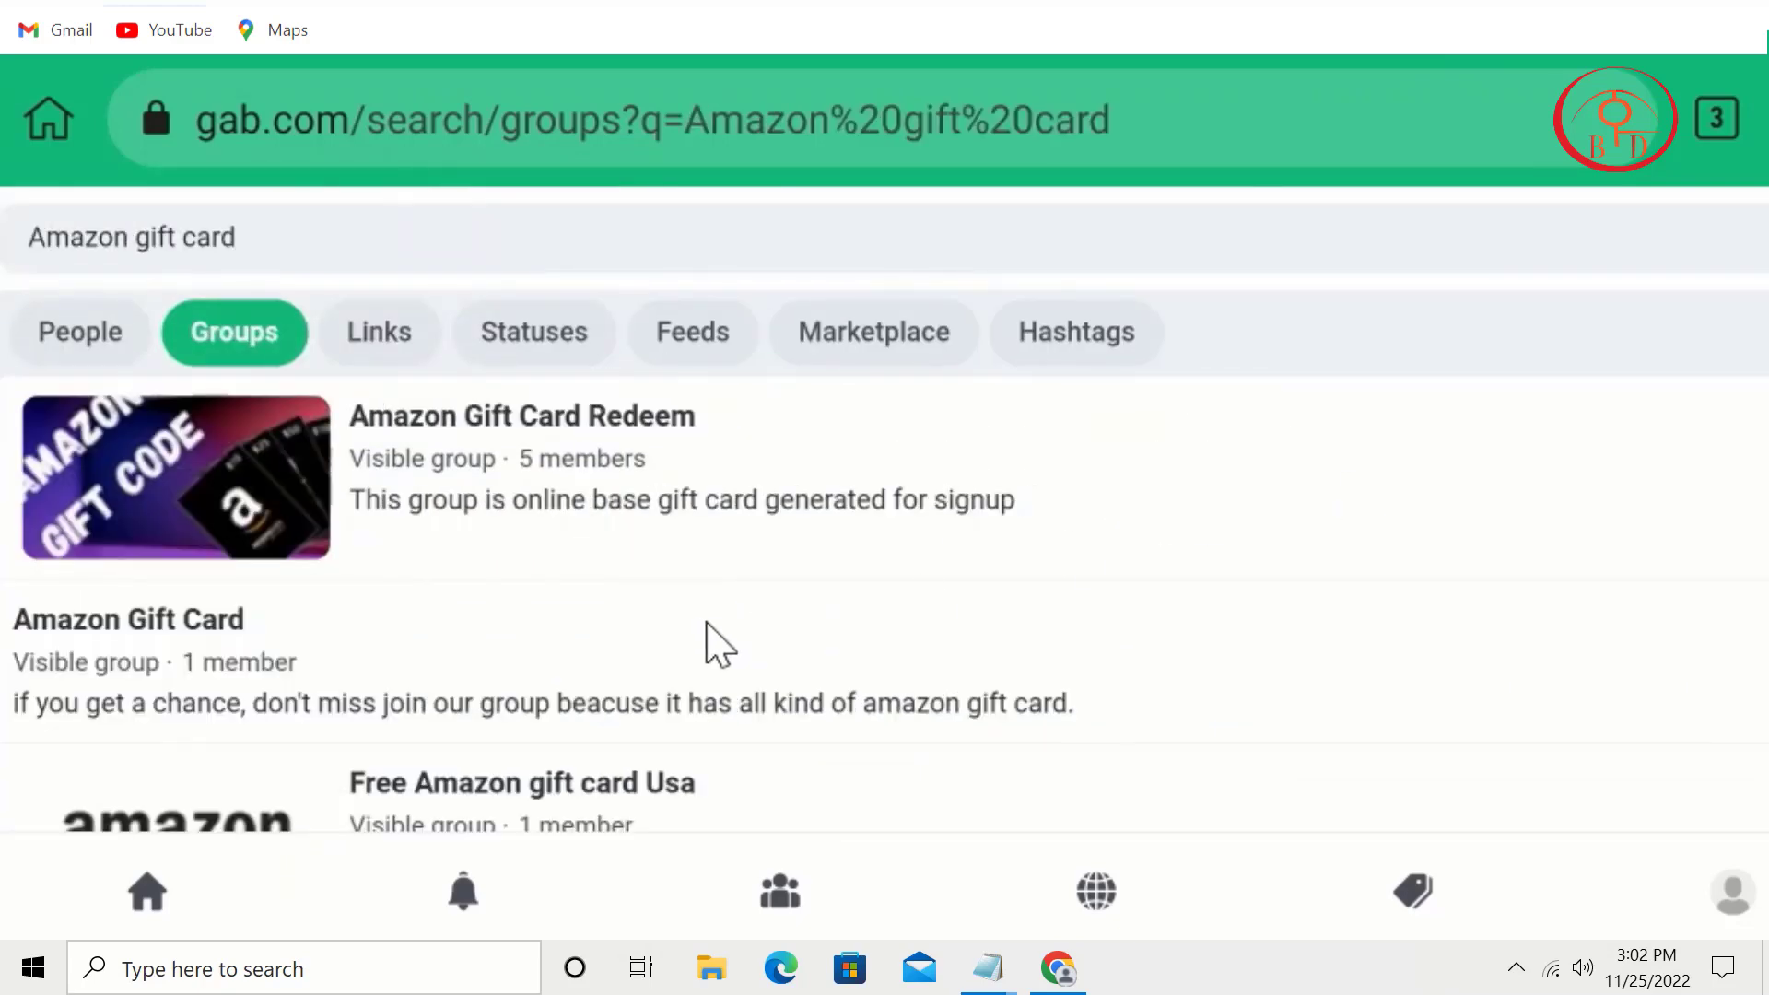
left_click_drag(706, 640, 949, 211)
left_click_drag(873, 501, 1050, 234)
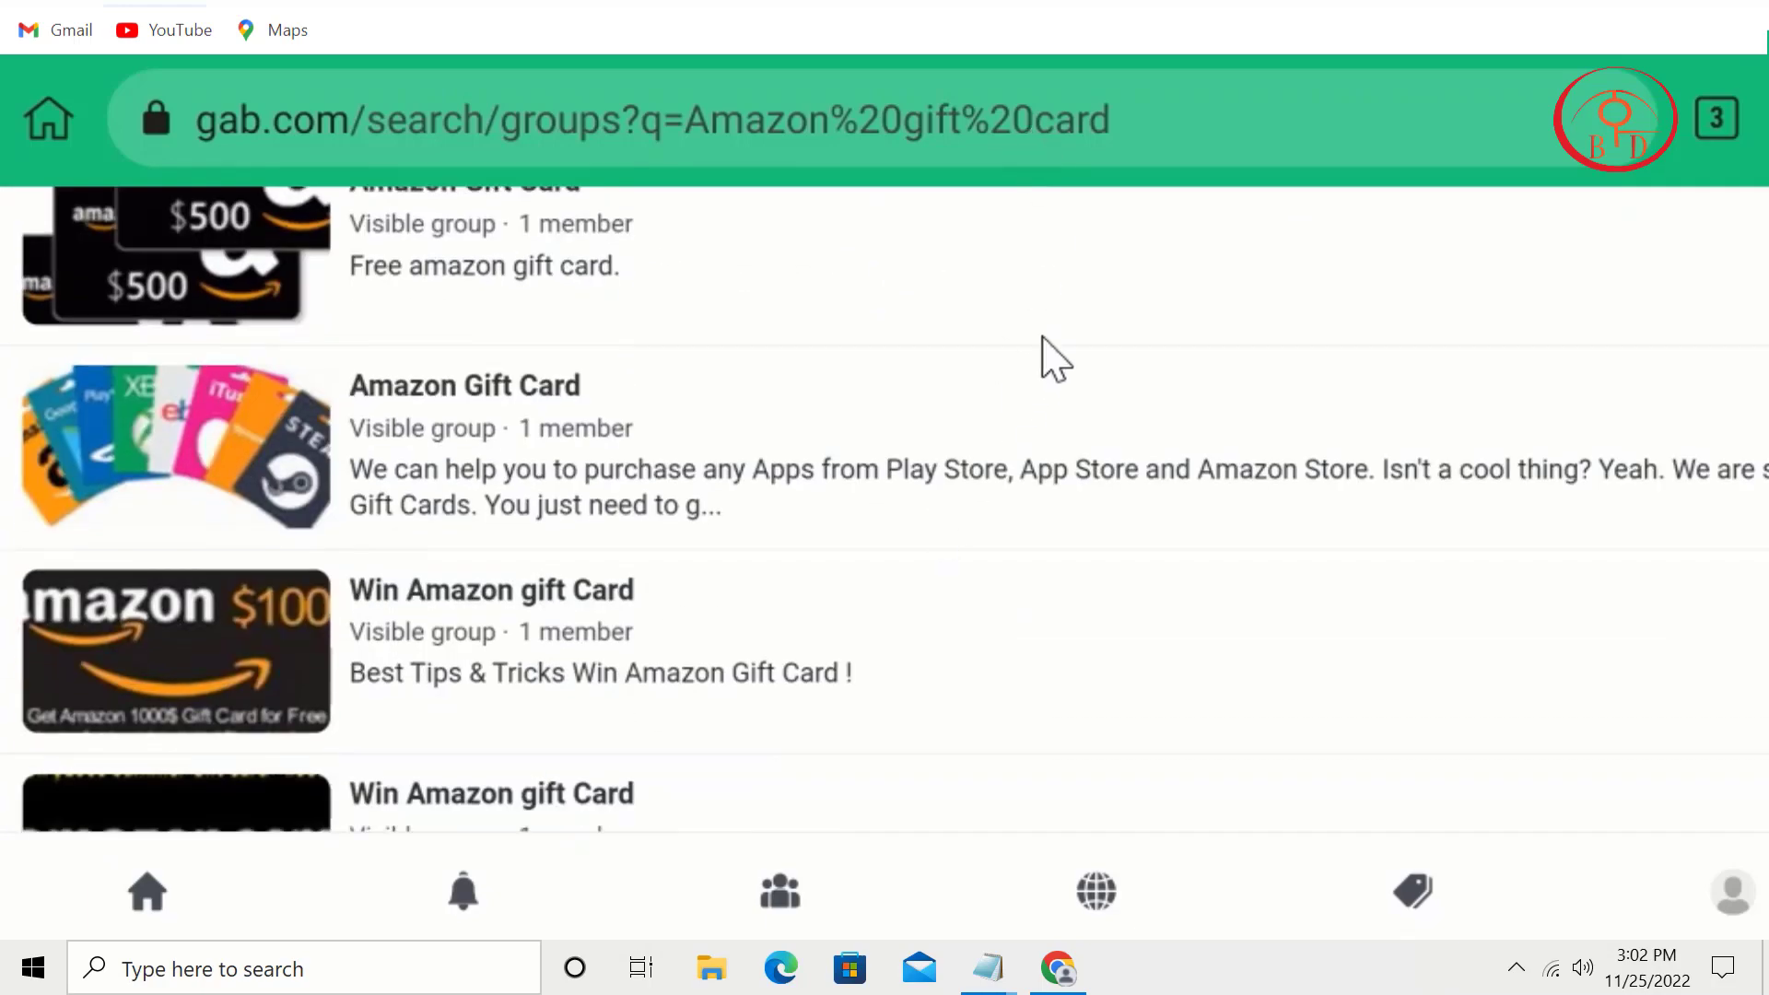
left_click_drag(1042, 337, 1010, 798)
left_click_drag(814, 501, 795, 590)
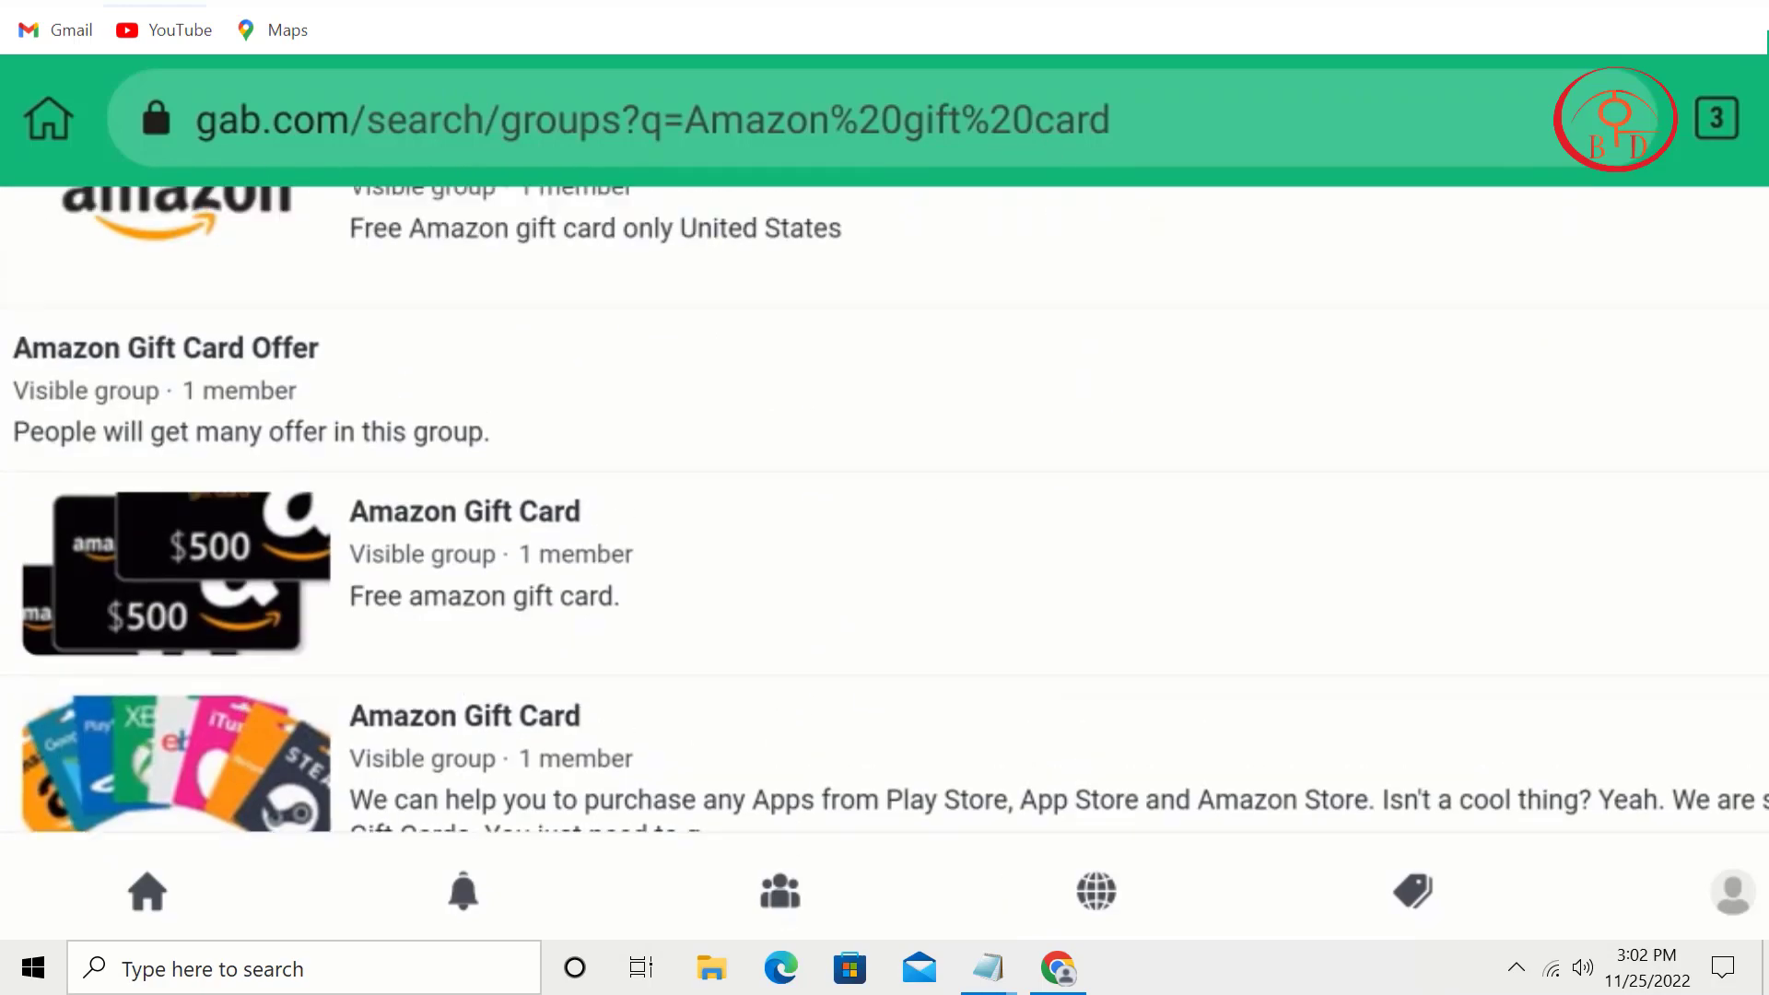
left_click(474, 264)
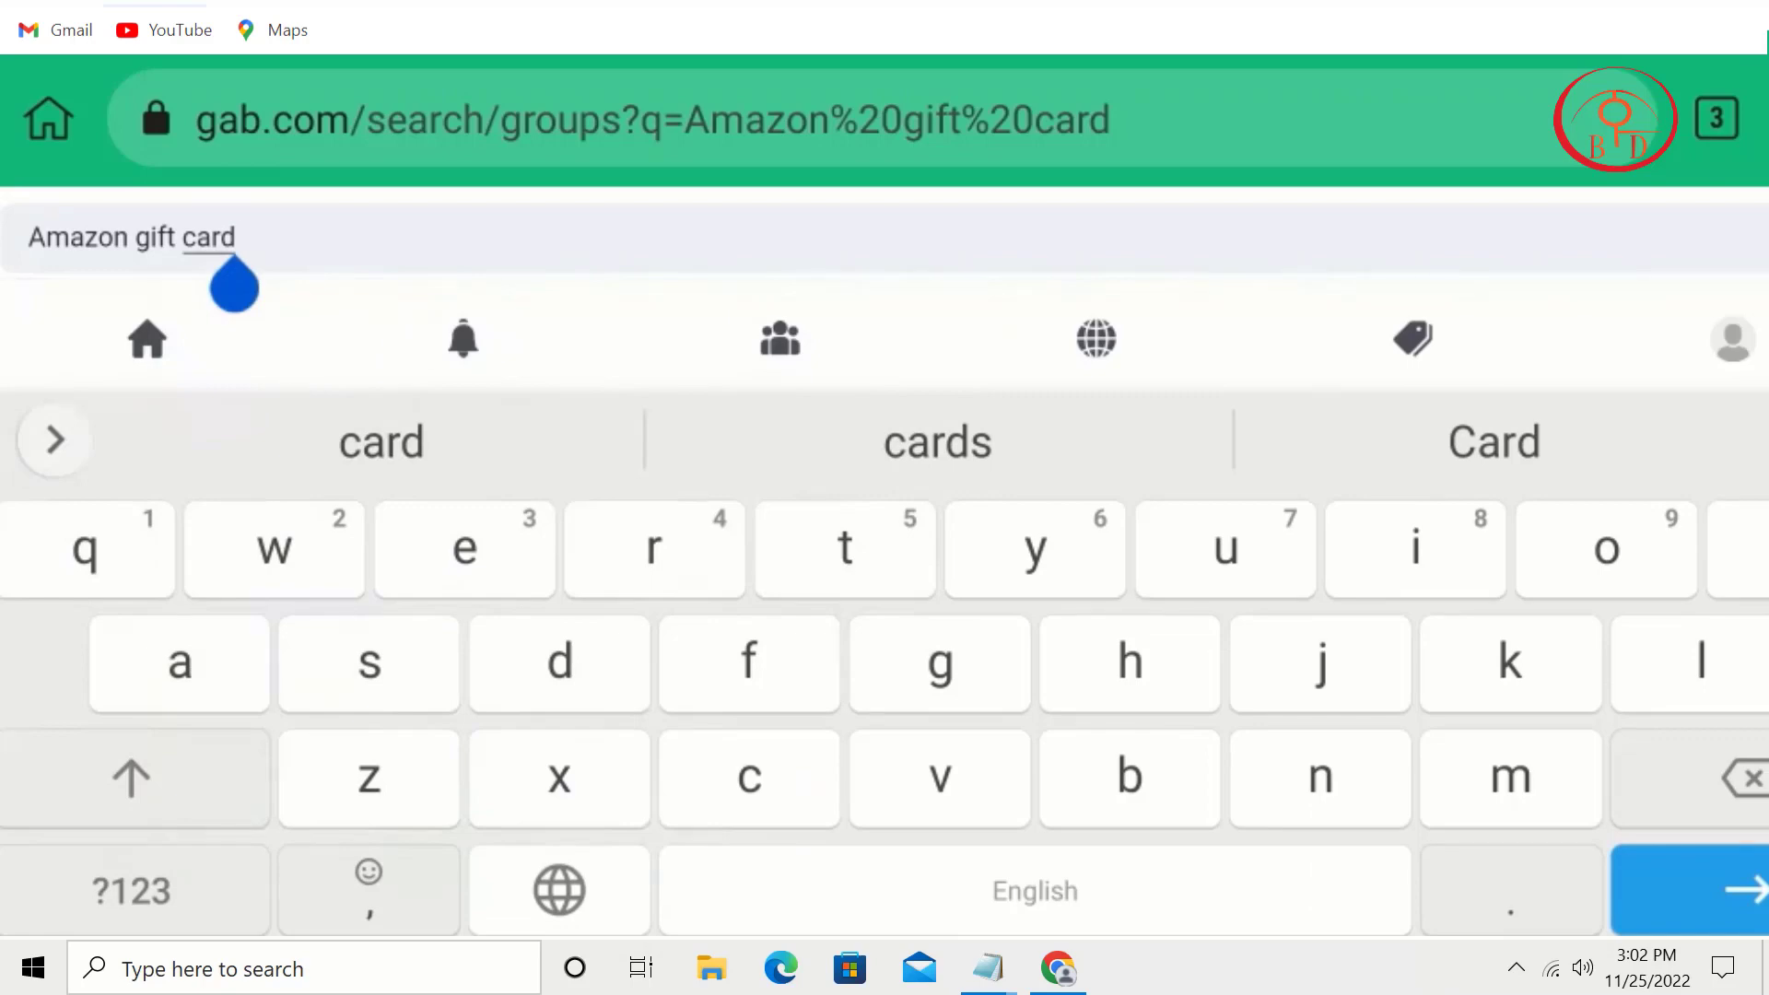
key("Escape")
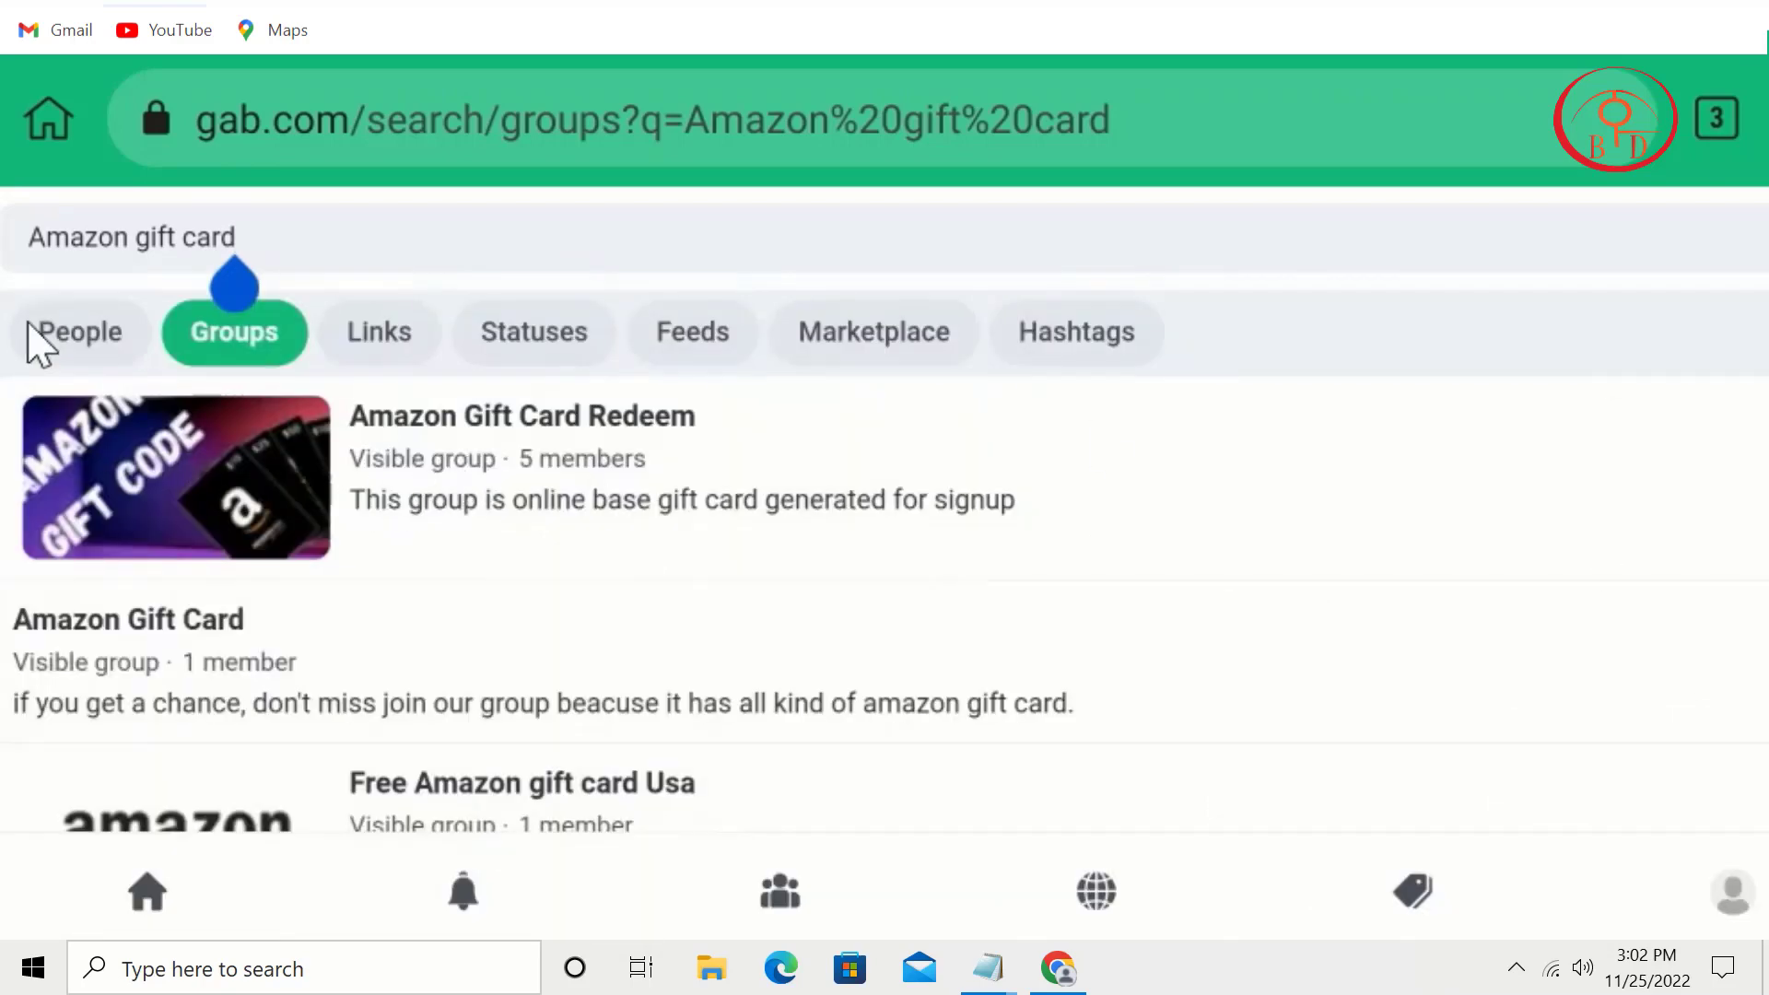
left_click_drag(655, 560, 959, 88)
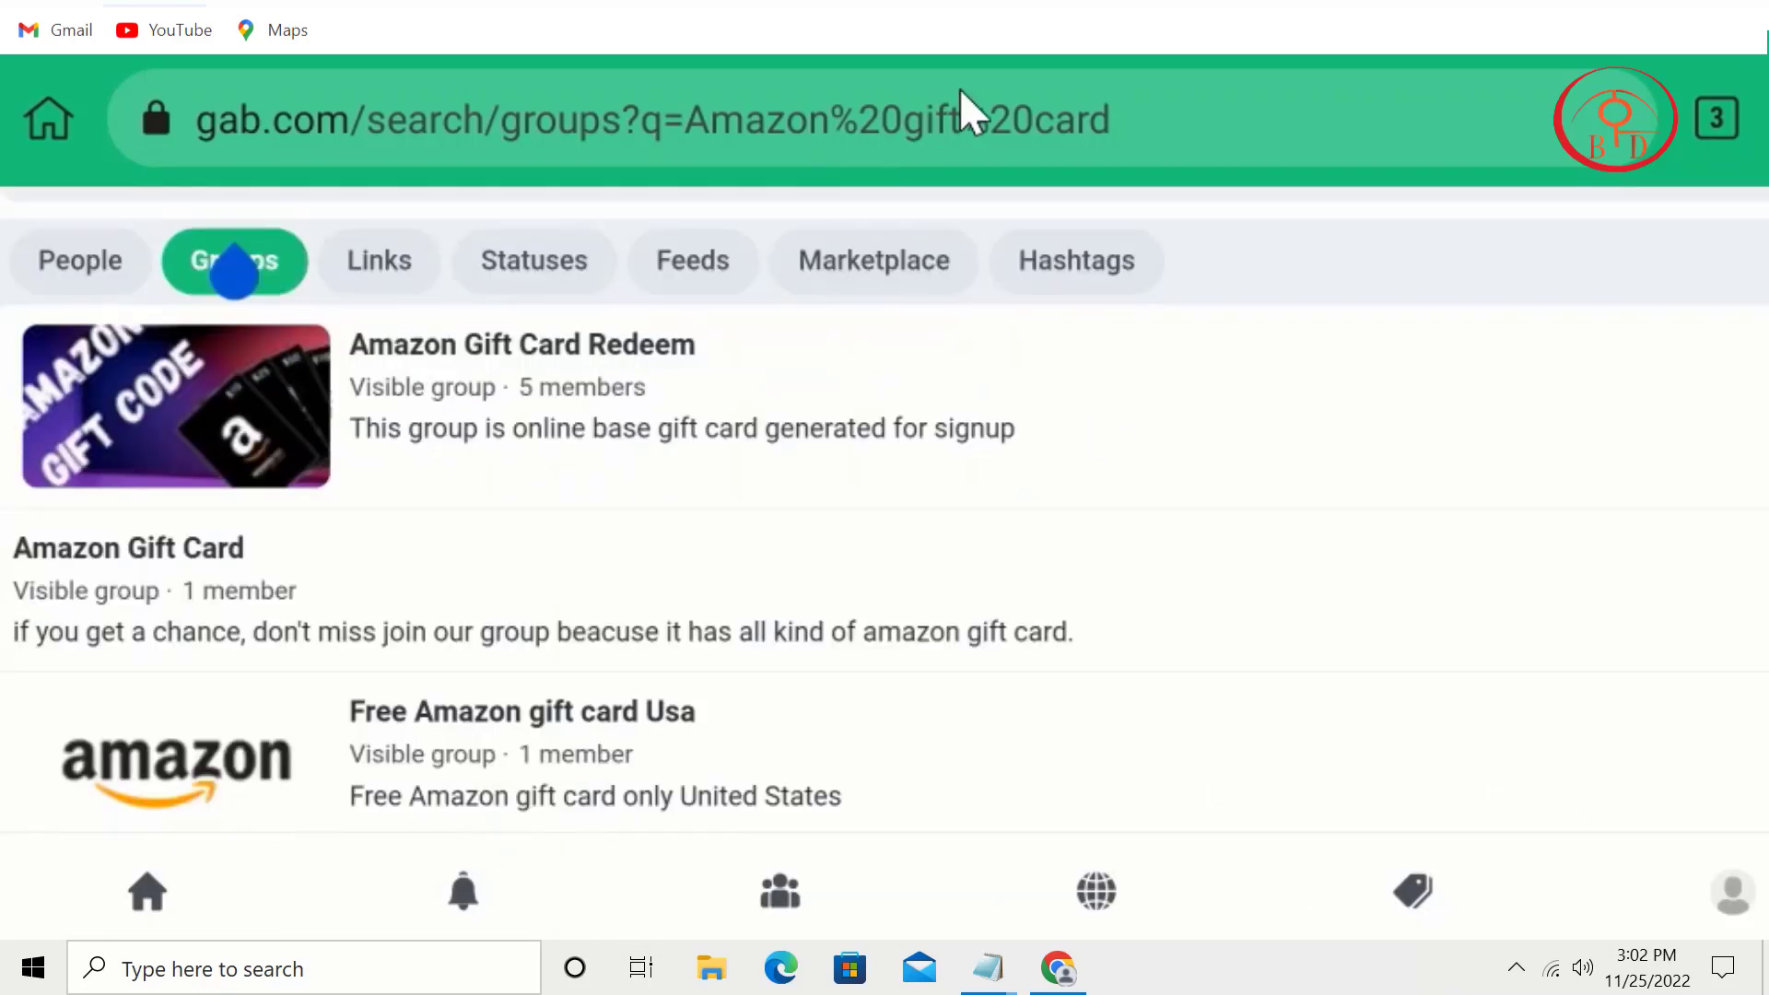
left_click_drag(777, 418, 1011, 225)
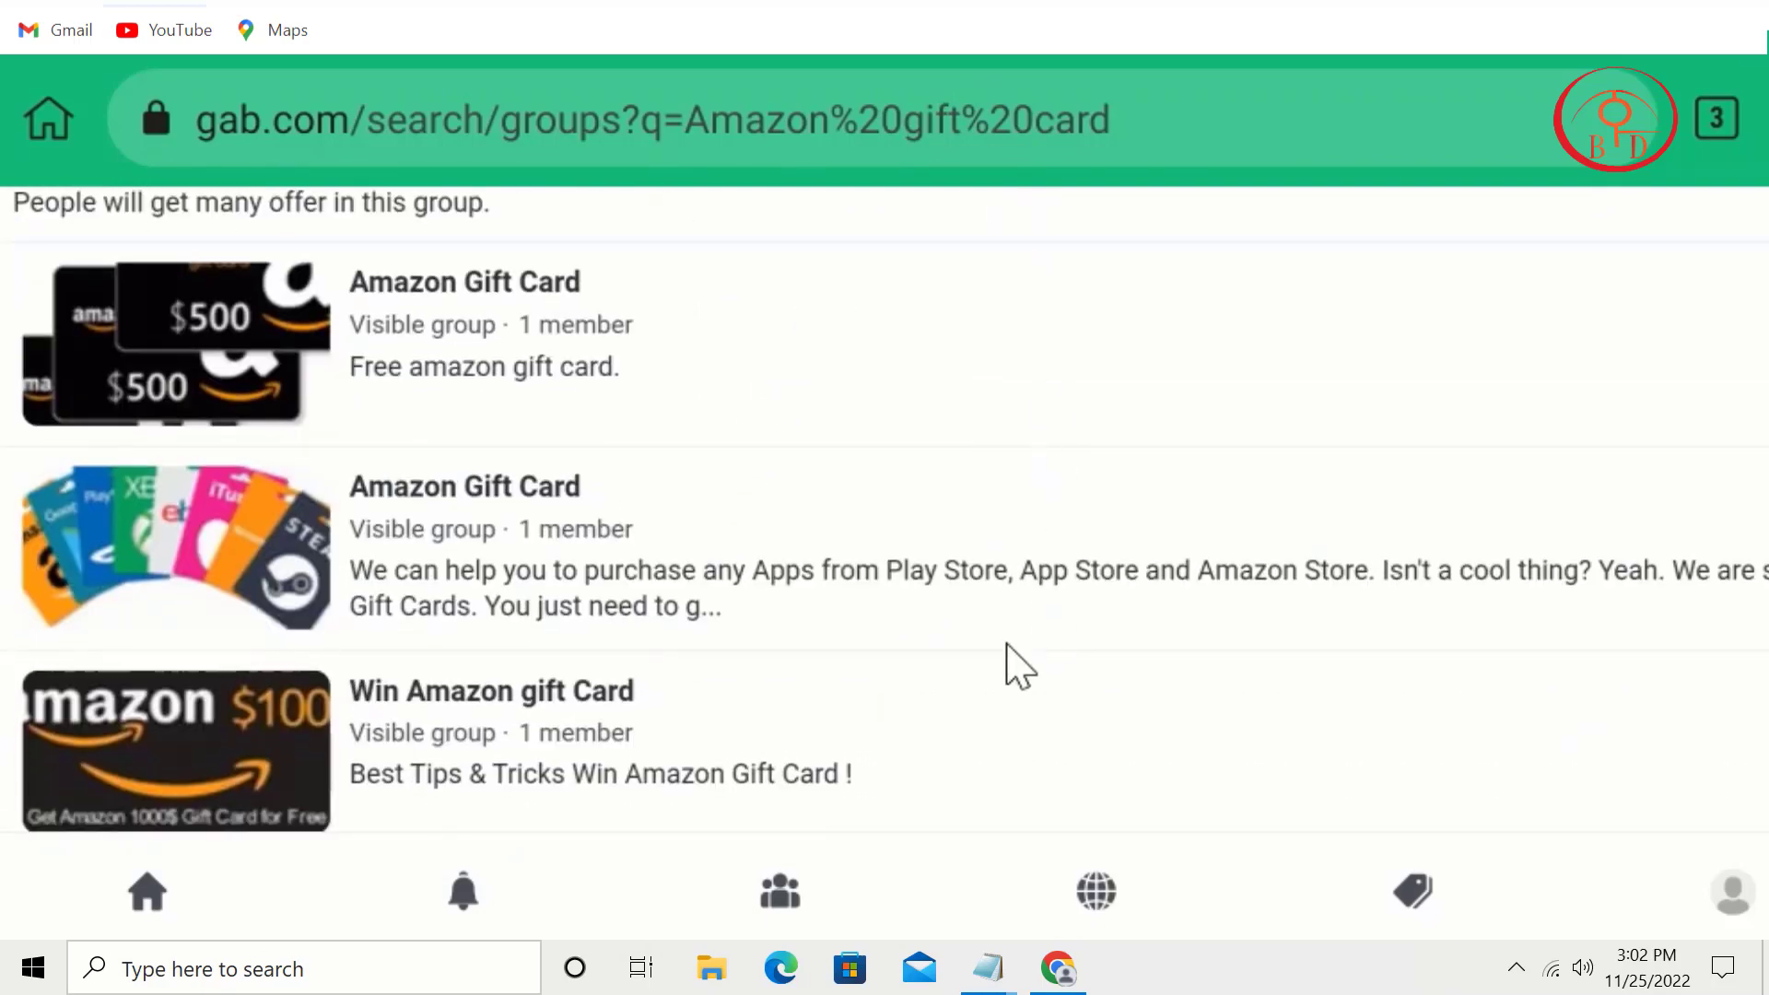
left_click_drag(1006, 645, 1197, 308)
left_click_drag(837, 572, 1232, 47)
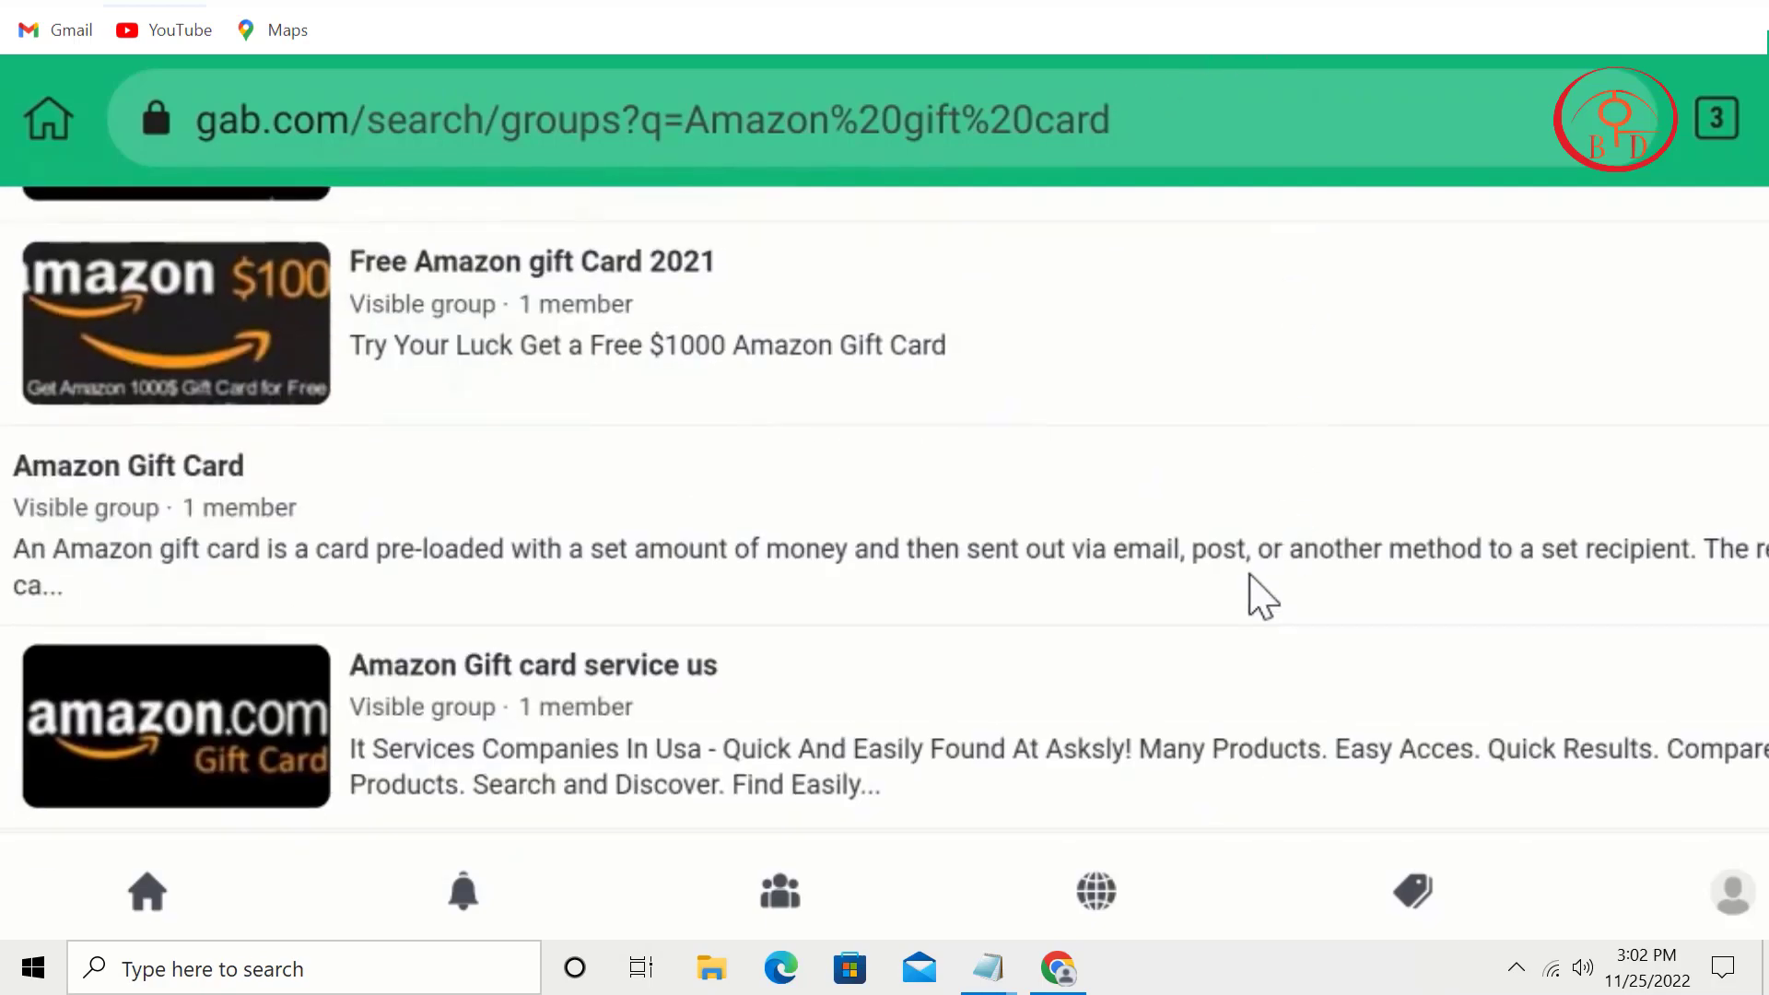
left_click_drag(1262, 597, 1639, 265)
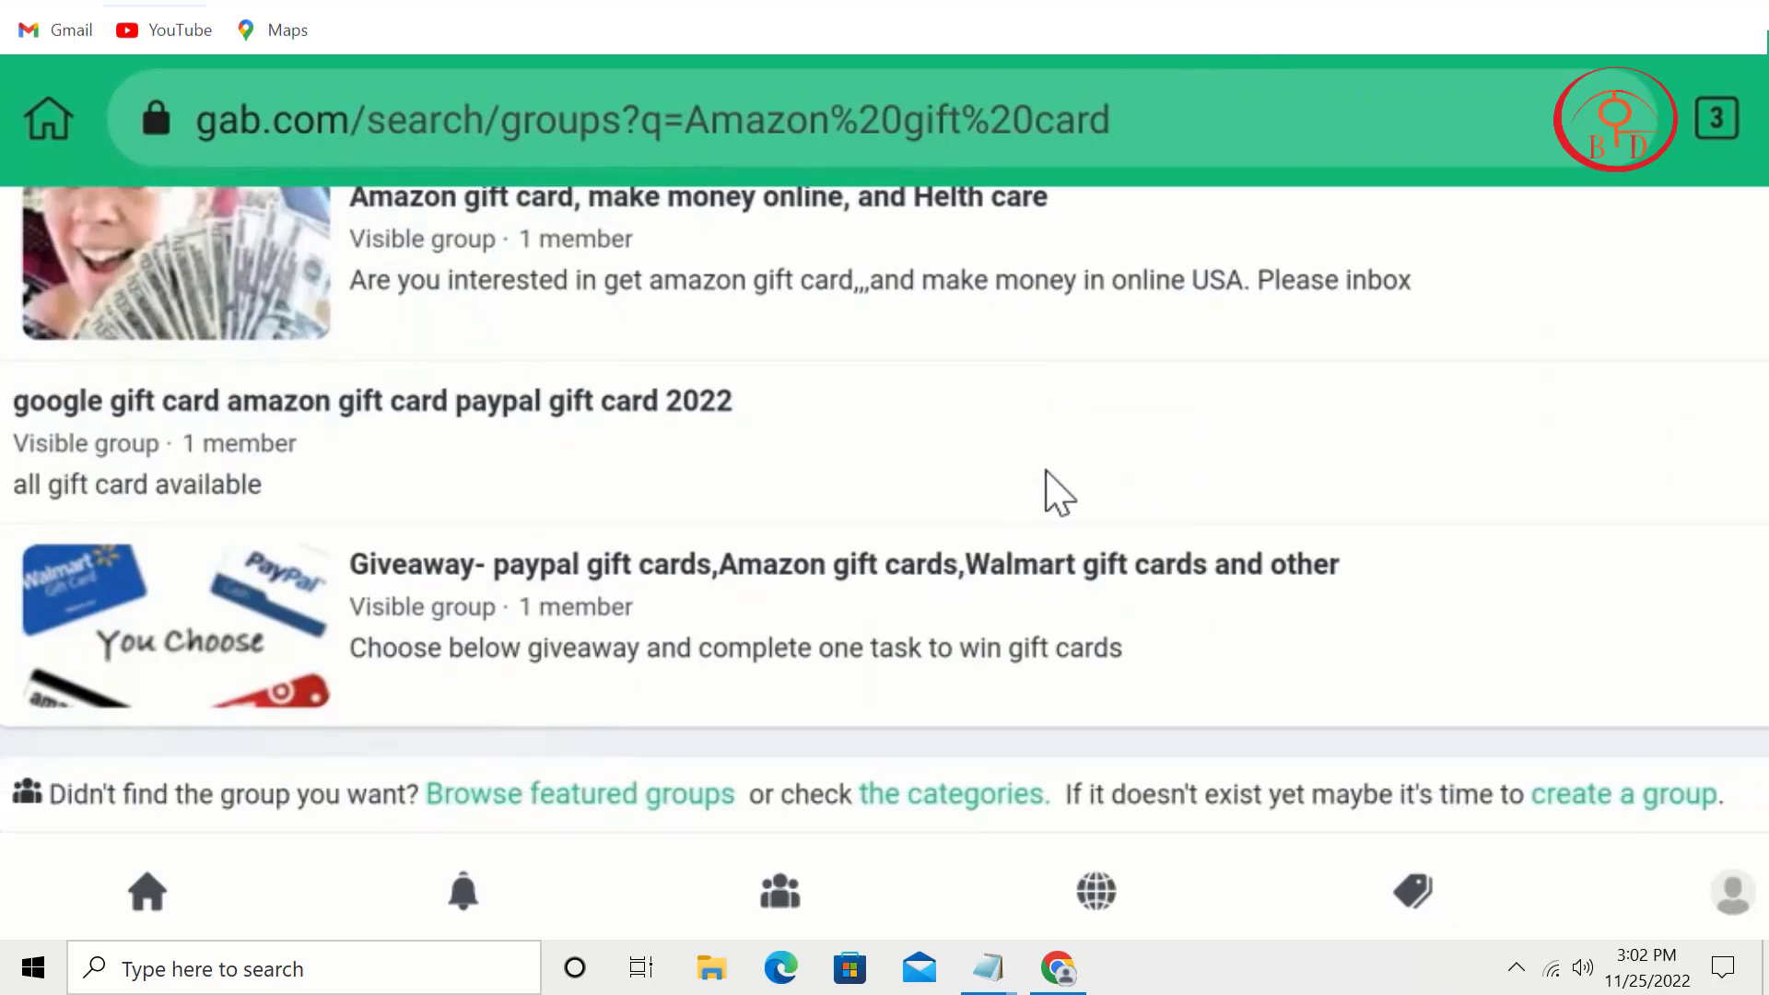
scroll(1046, 472, "up", 15)
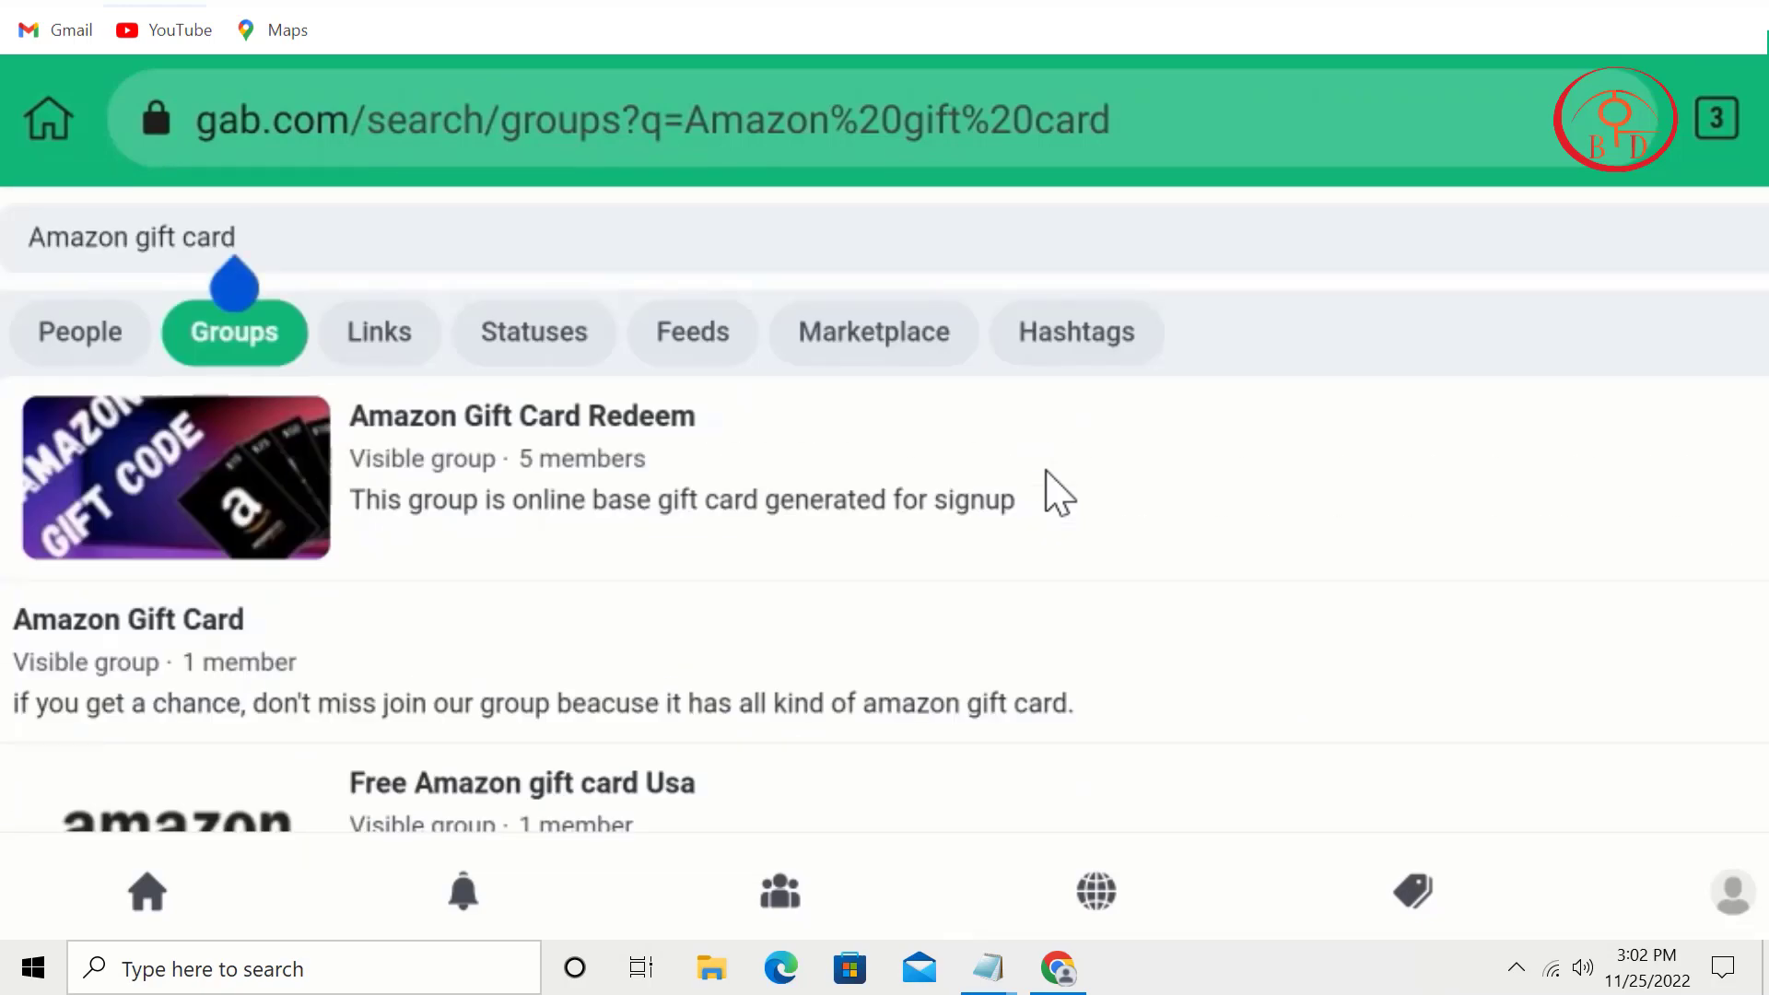
scroll(1045, 471, "down", 1)
scroll(1046, 471, "up", 1)
Step: Join the Amazon Gift Card Redeem group and go back to the Amazon gift card search results
left_click(1047, 471)
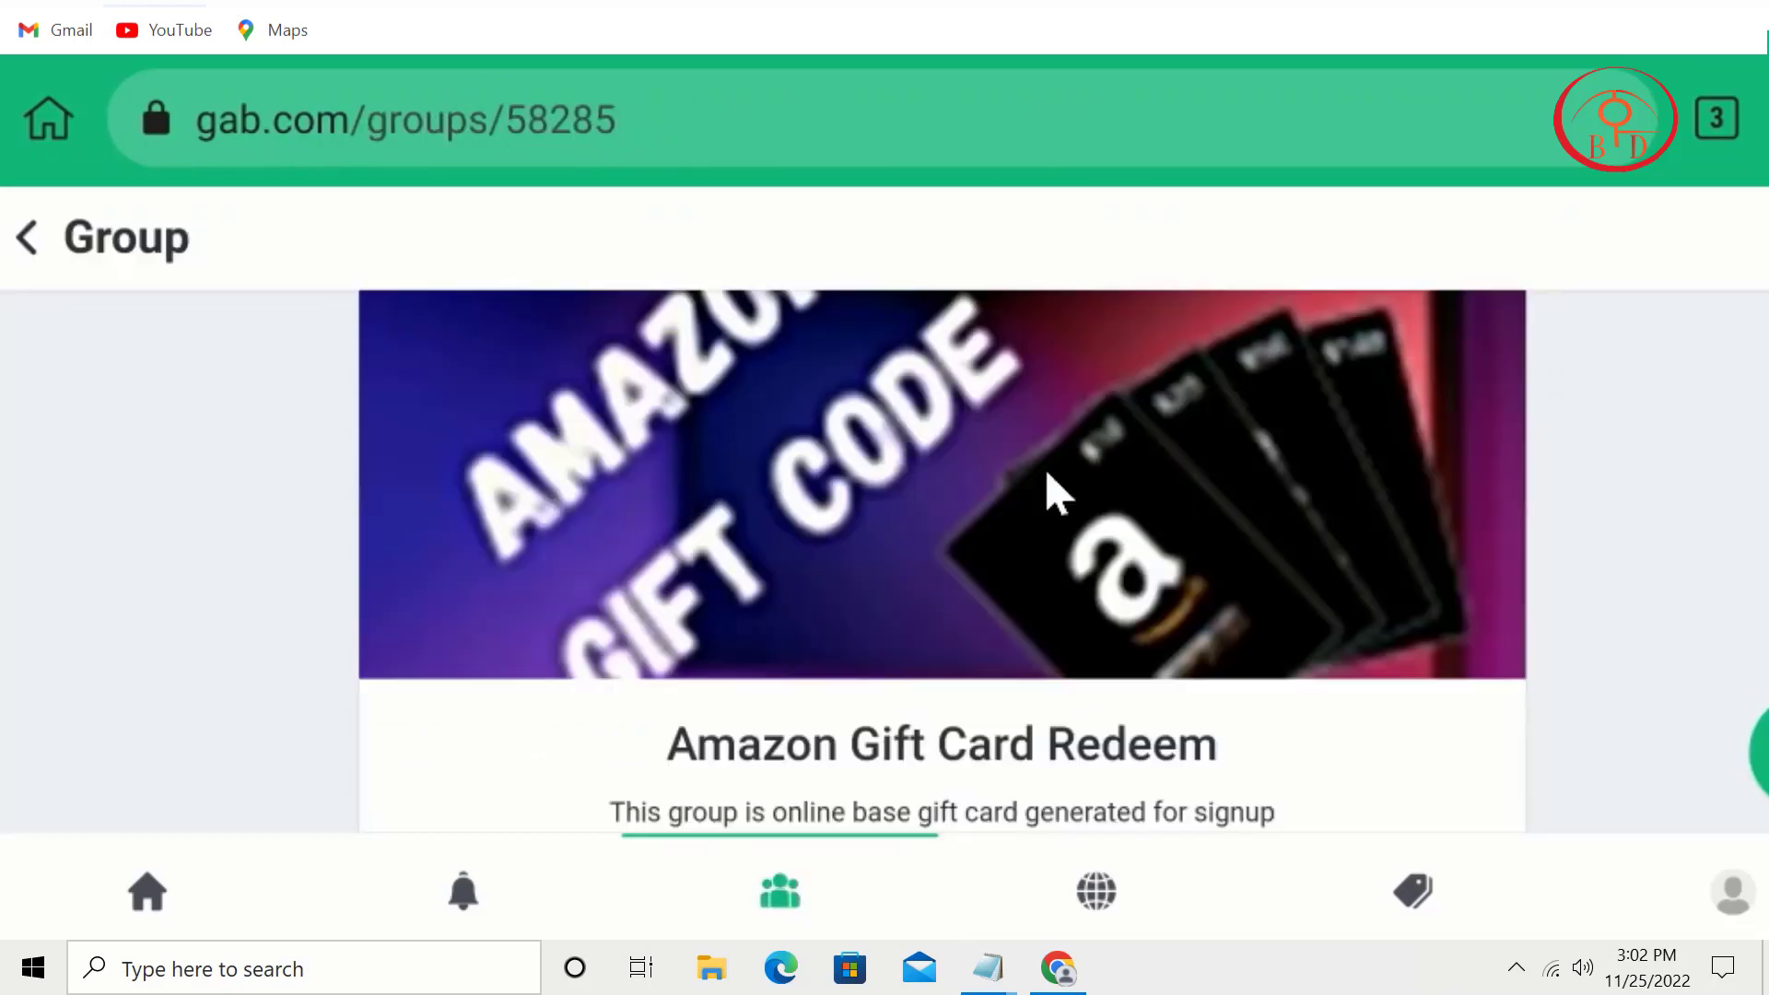
scroll(1048, 472, "down", 3)
scroll(1057, 493, "down", 2)
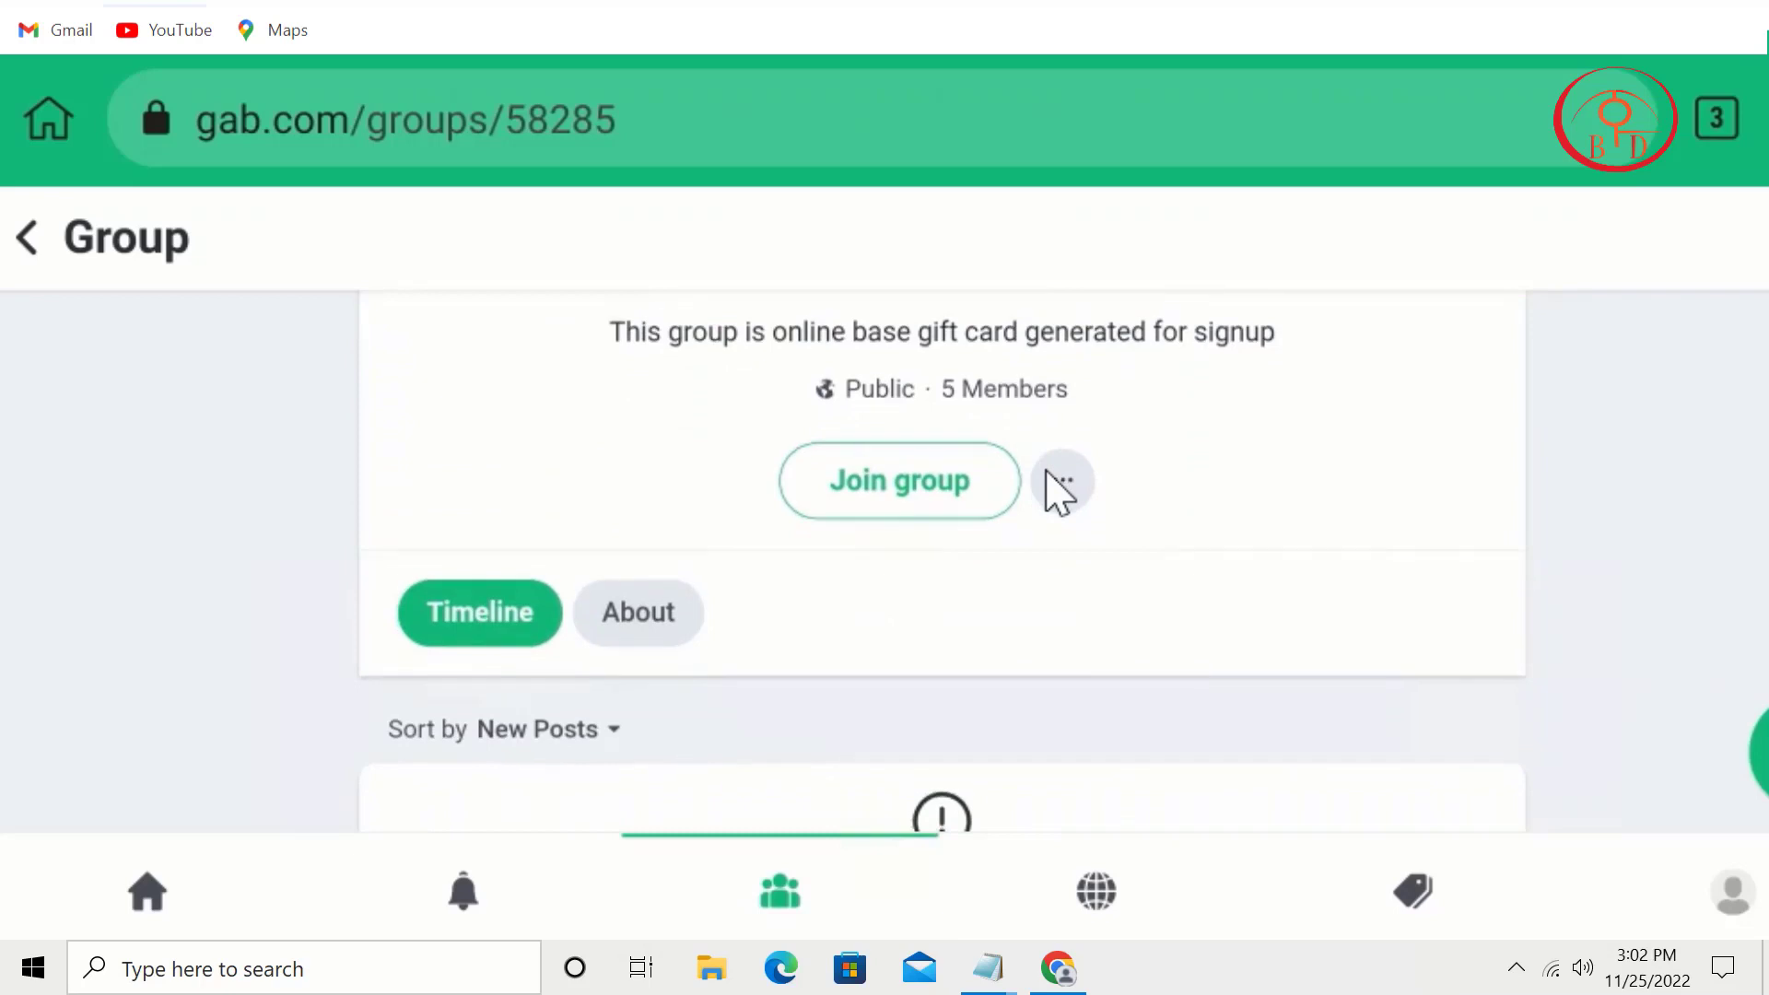
left_click(946, 507)
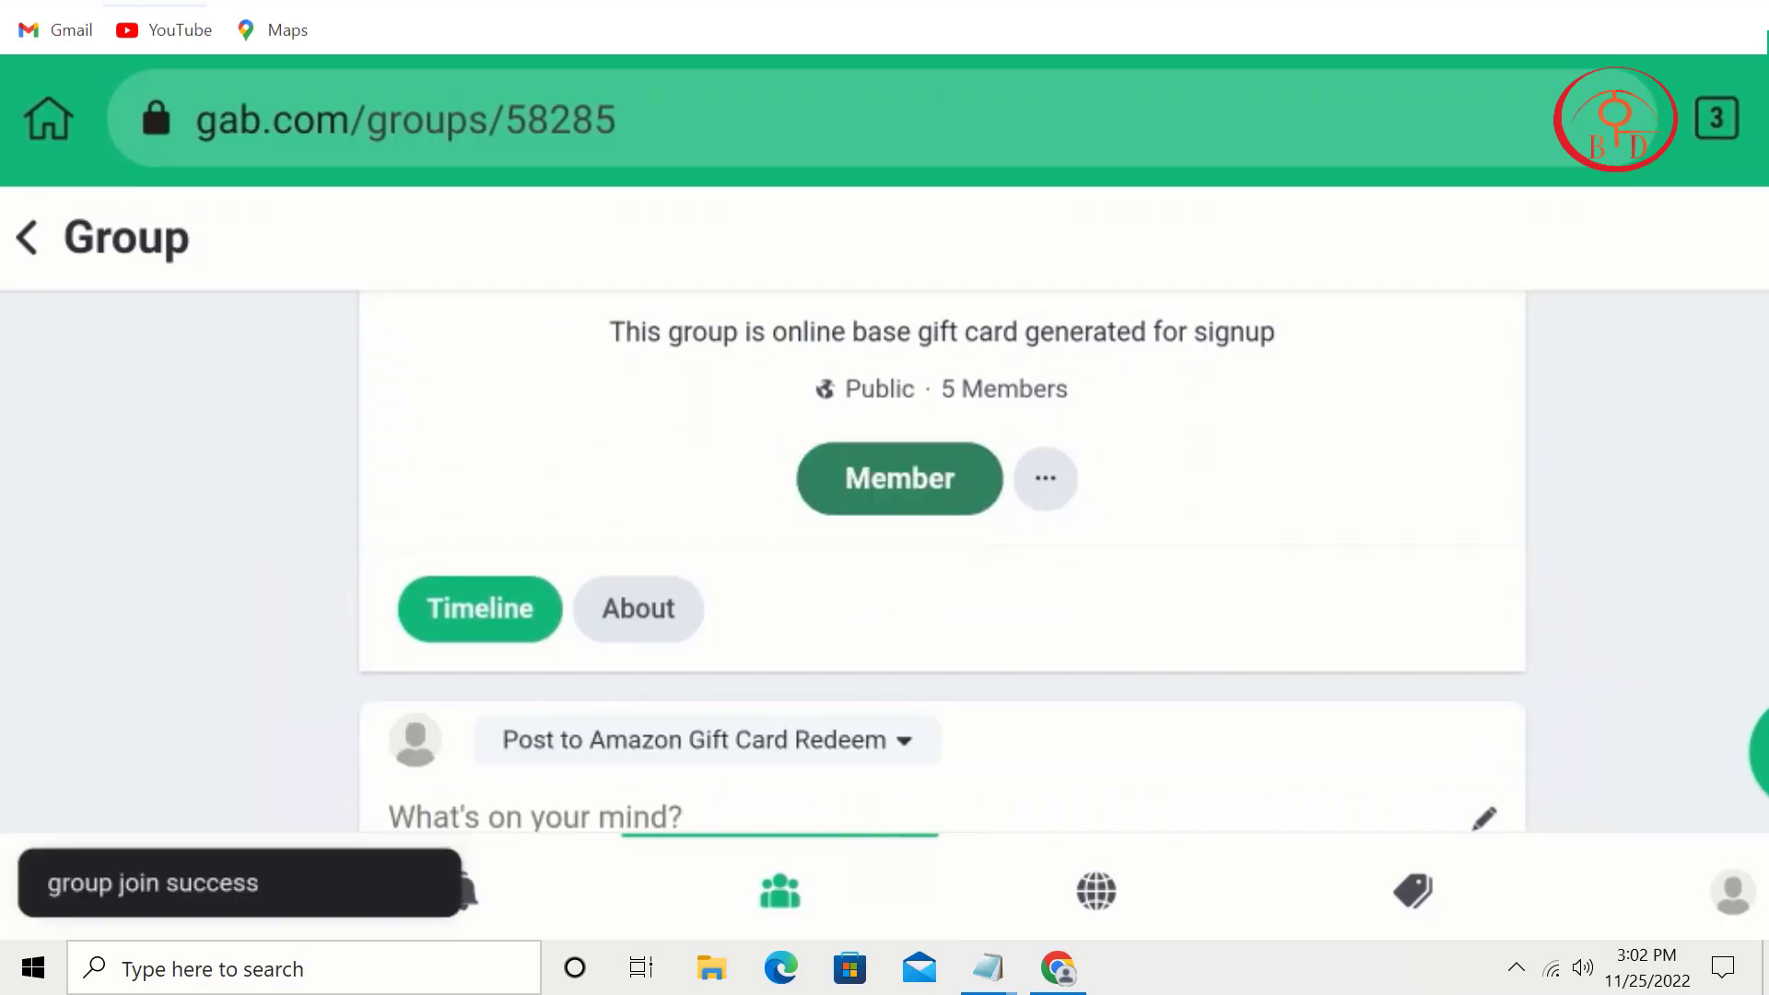
key("alt+Left")
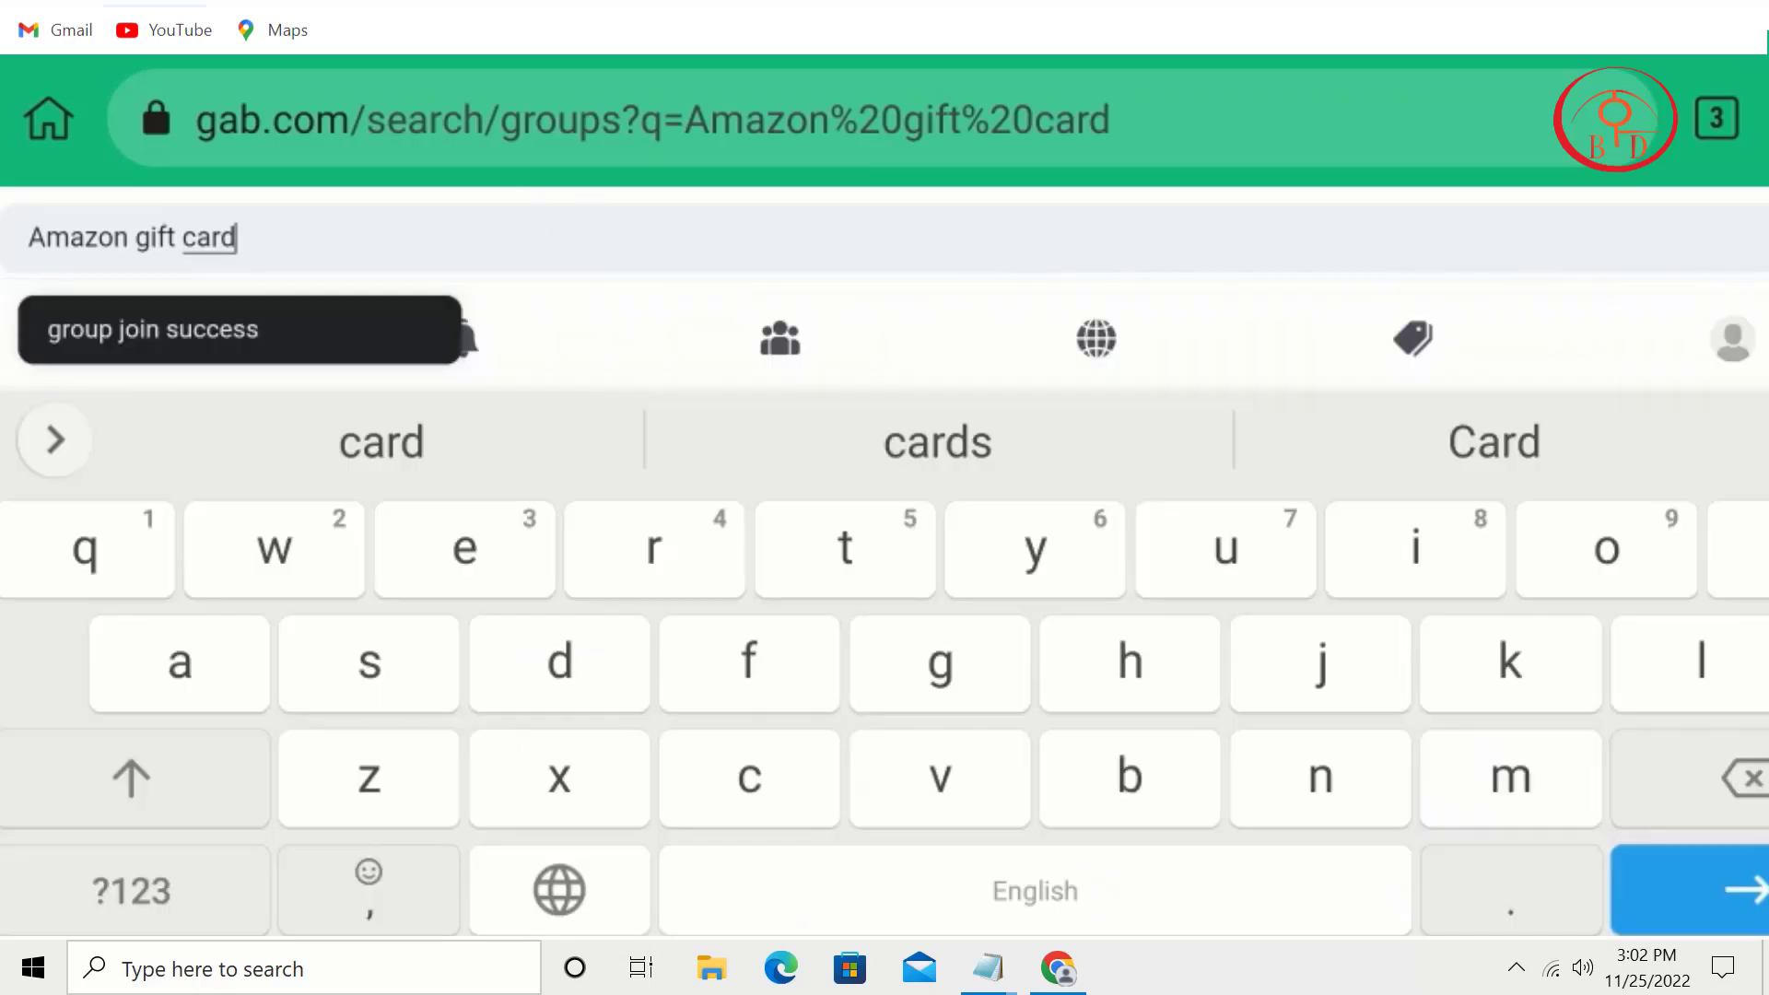
left_click(1732, 908)
left_click(1717, 918)
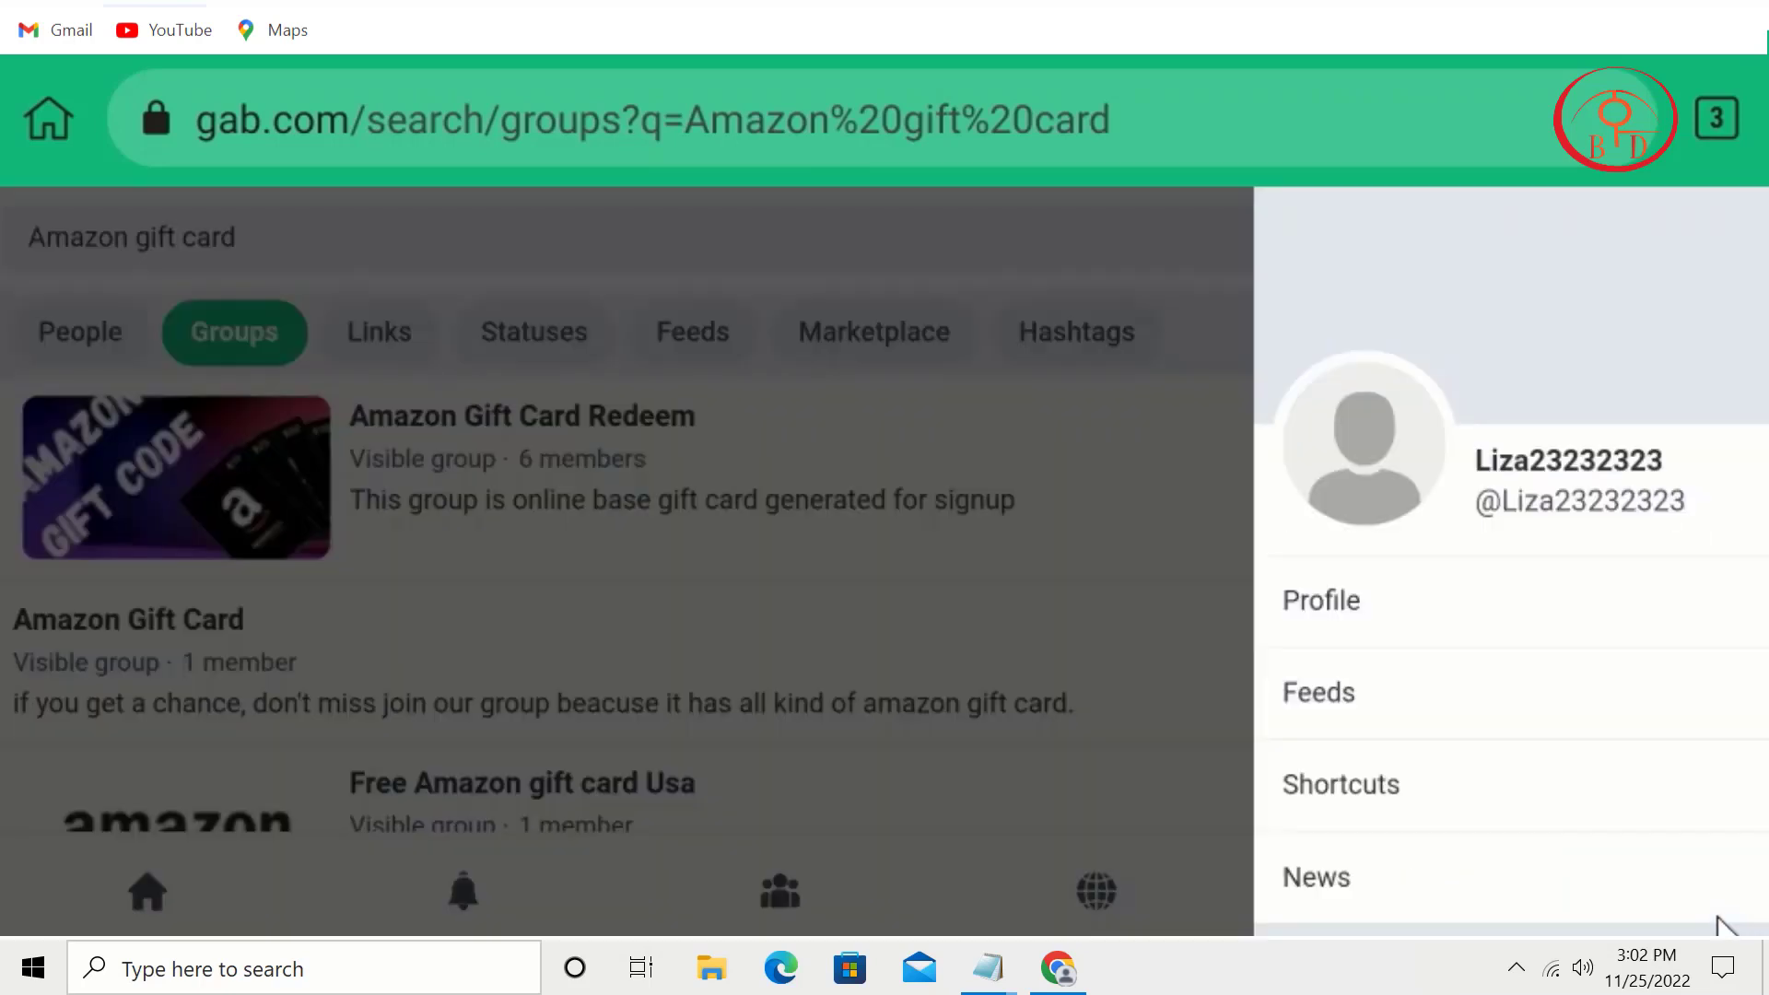
left_click(1530, 643)
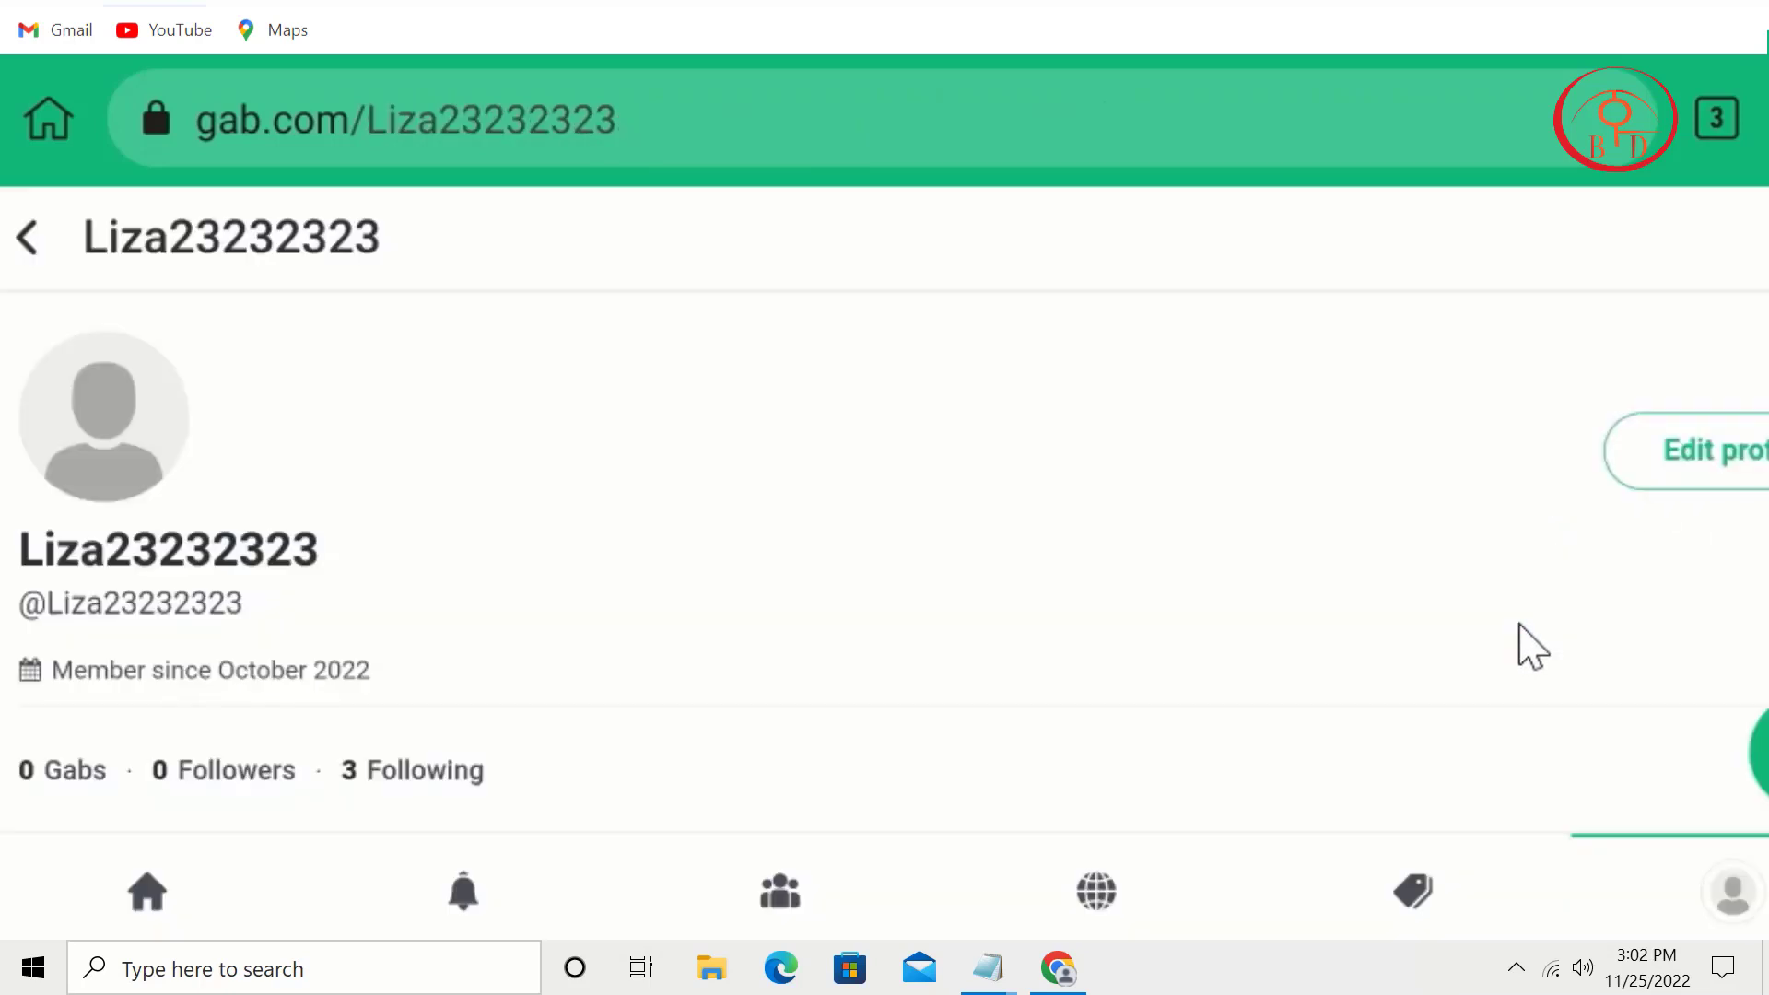
left_click_drag(670, 527, 897, 264)
left_click_drag(903, 368, 912, 619)
left_click(1689, 461)
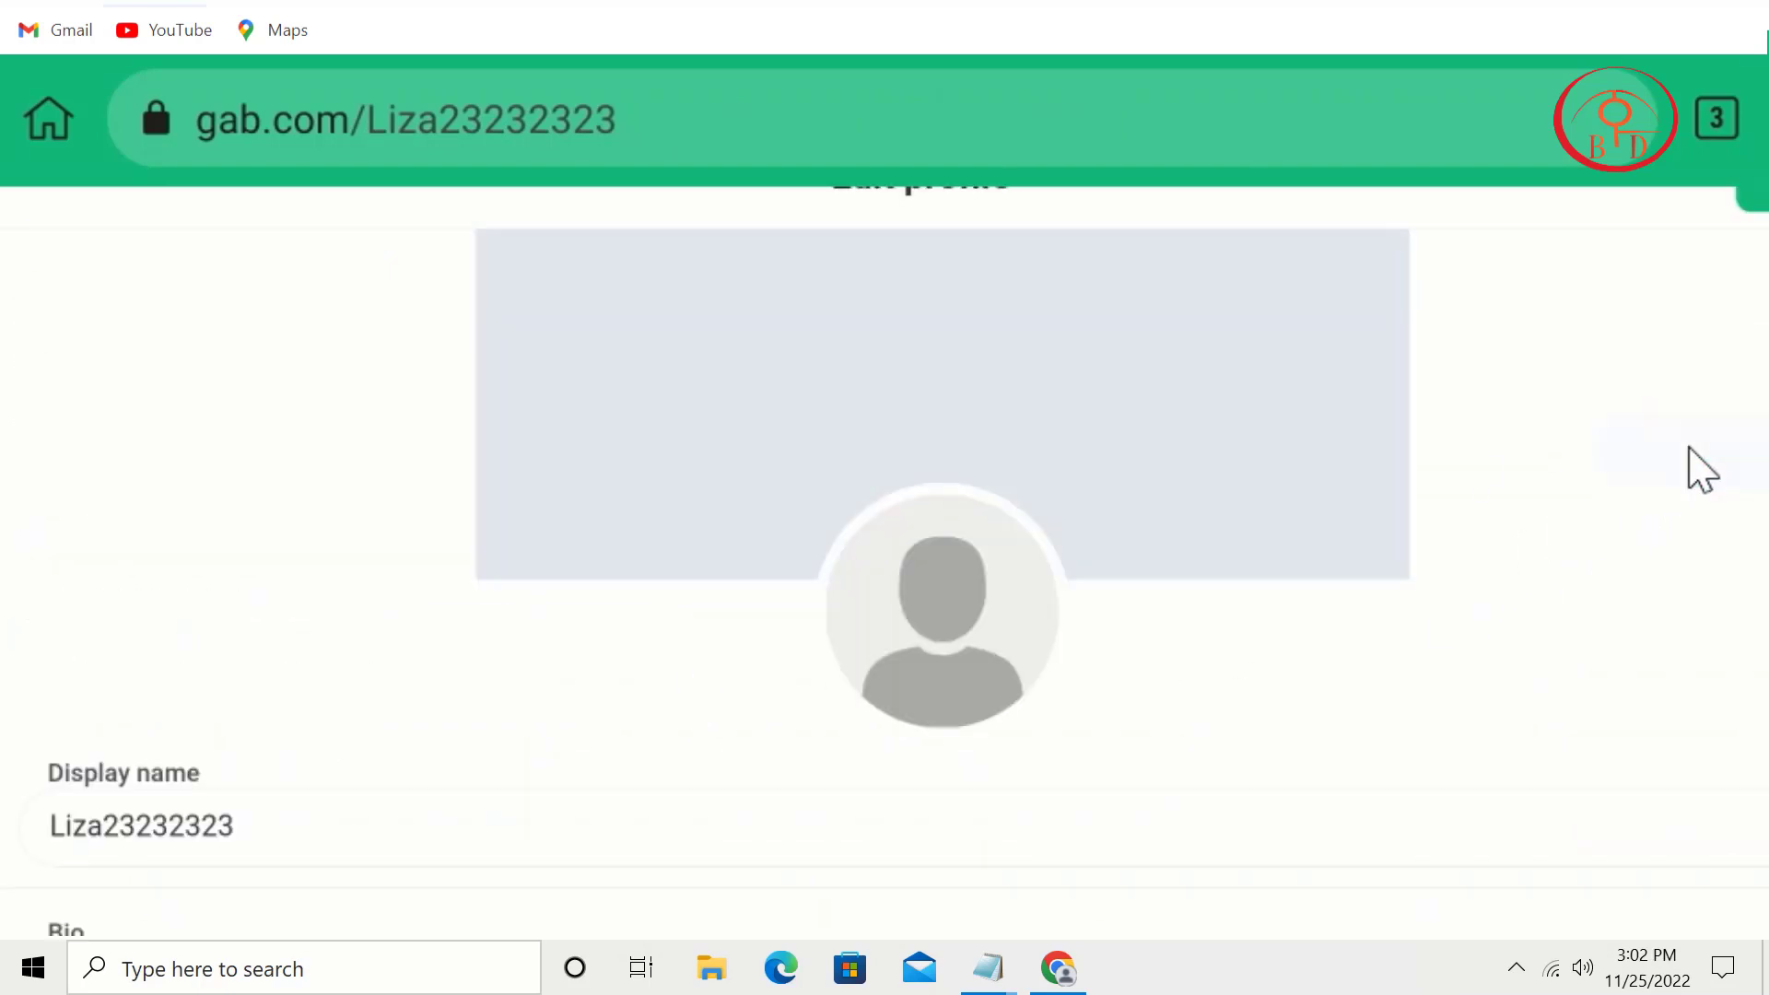
scroll(955, 368, "down", 4)
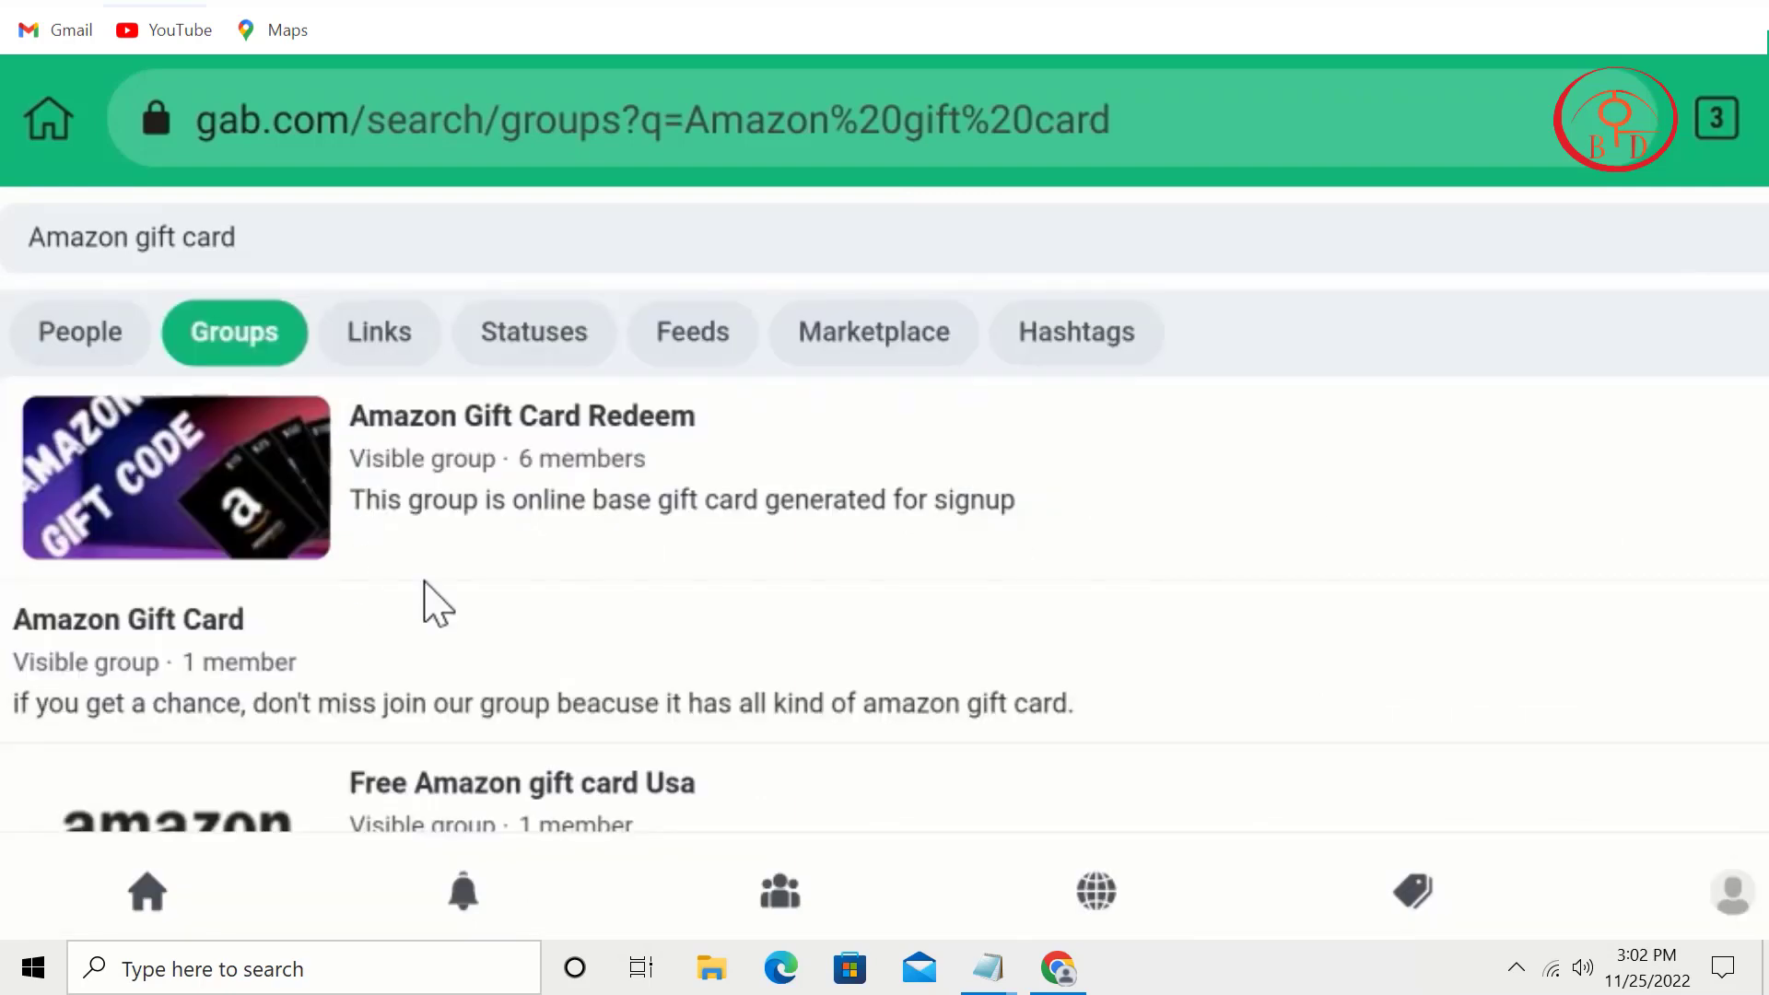
Step: Start a new post from the Home feed and copy the iPhone 14 promo paragraph from Notepad
left_click(145, 903)
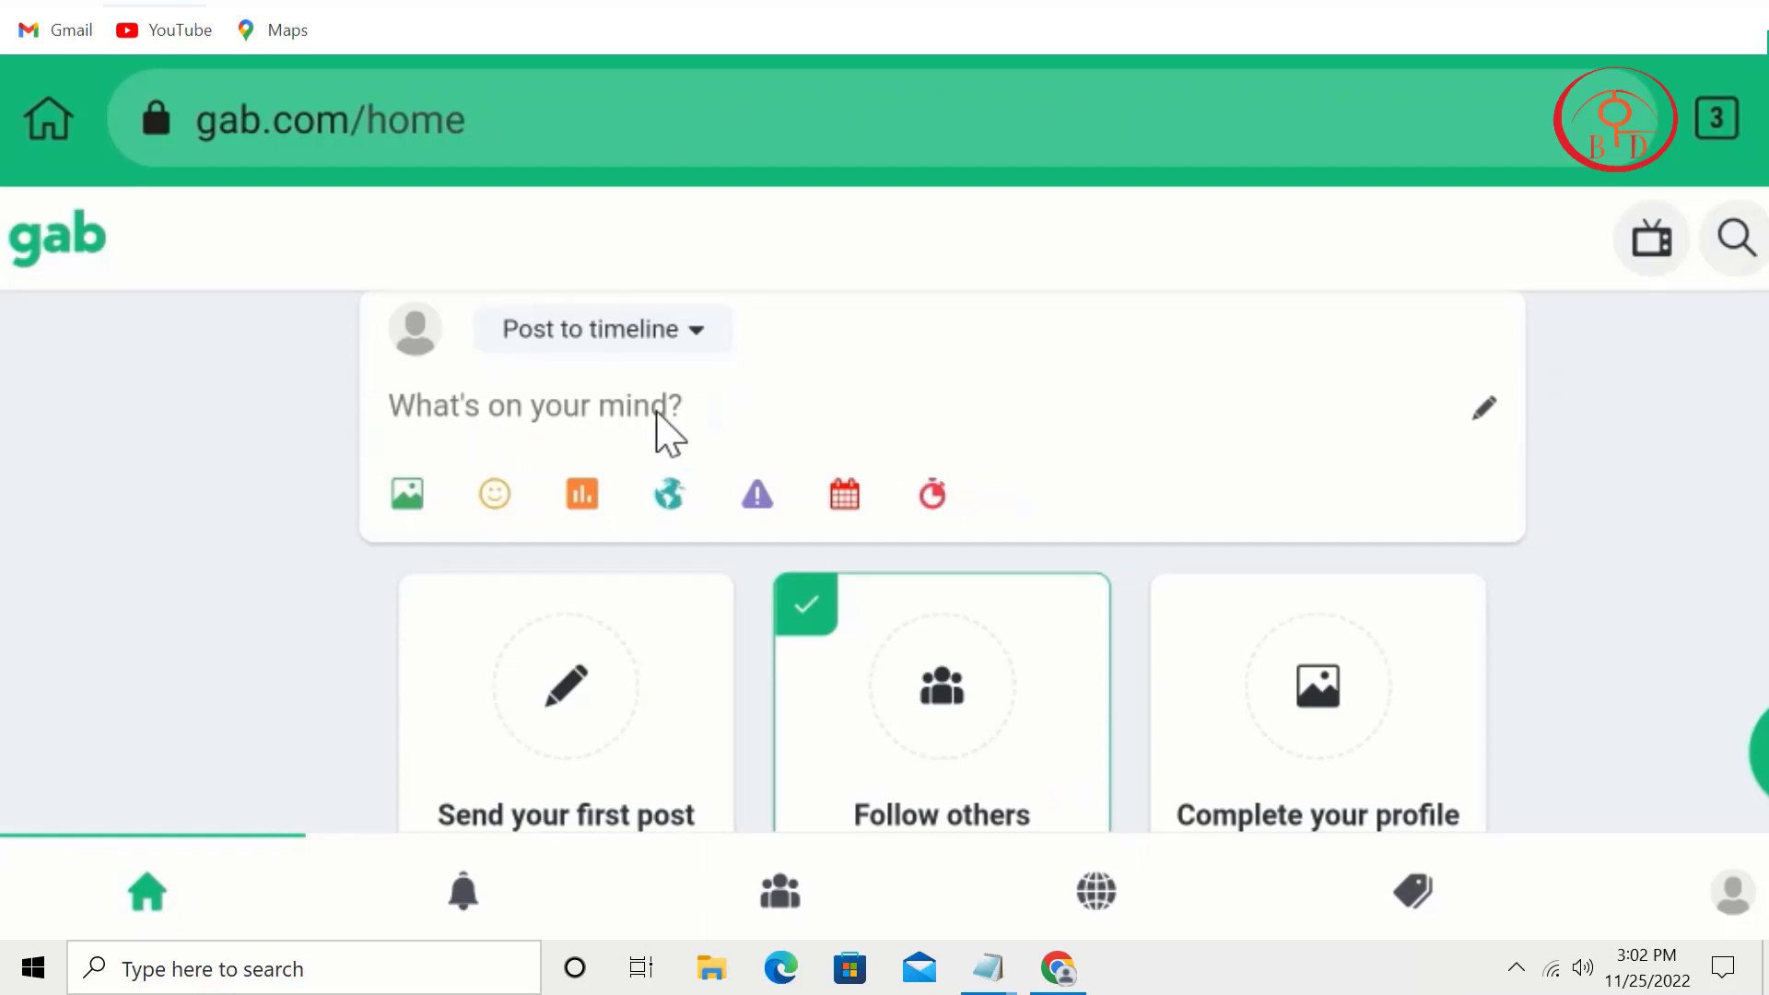
left_click(654, 411)
left_click(1713, 541)
mouse_move(987, 967)
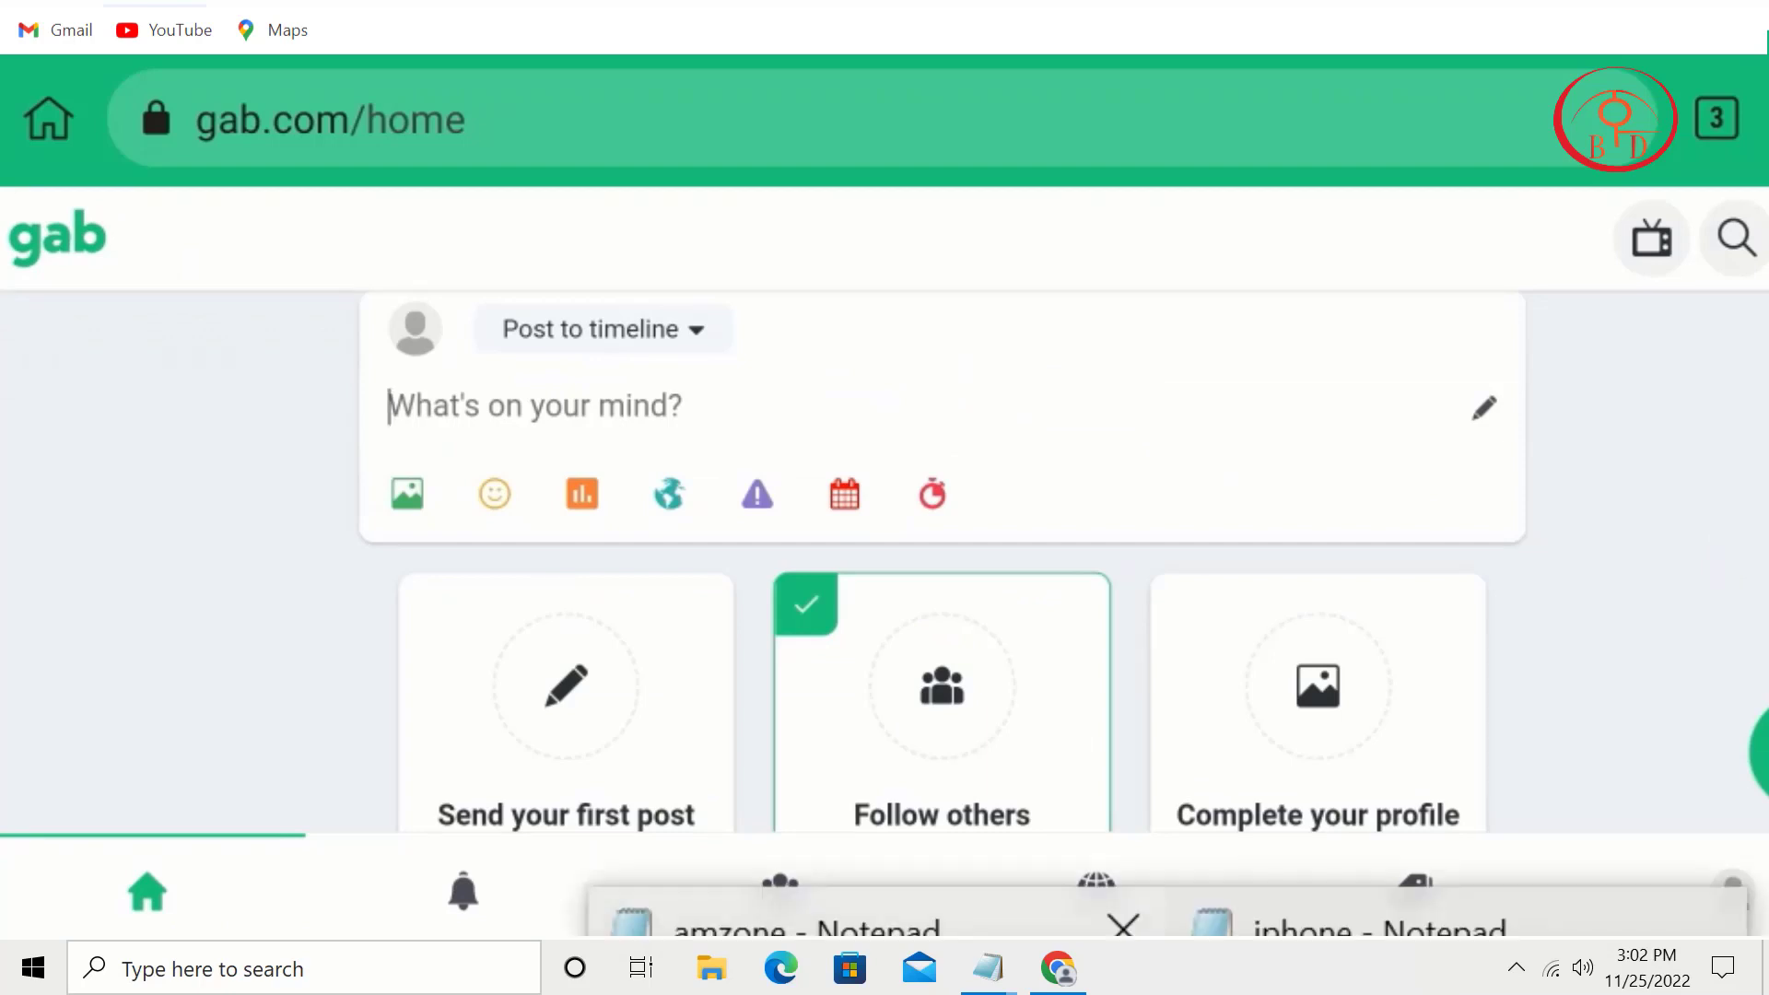
left_click(1382, 926)
right_click(949, 352)
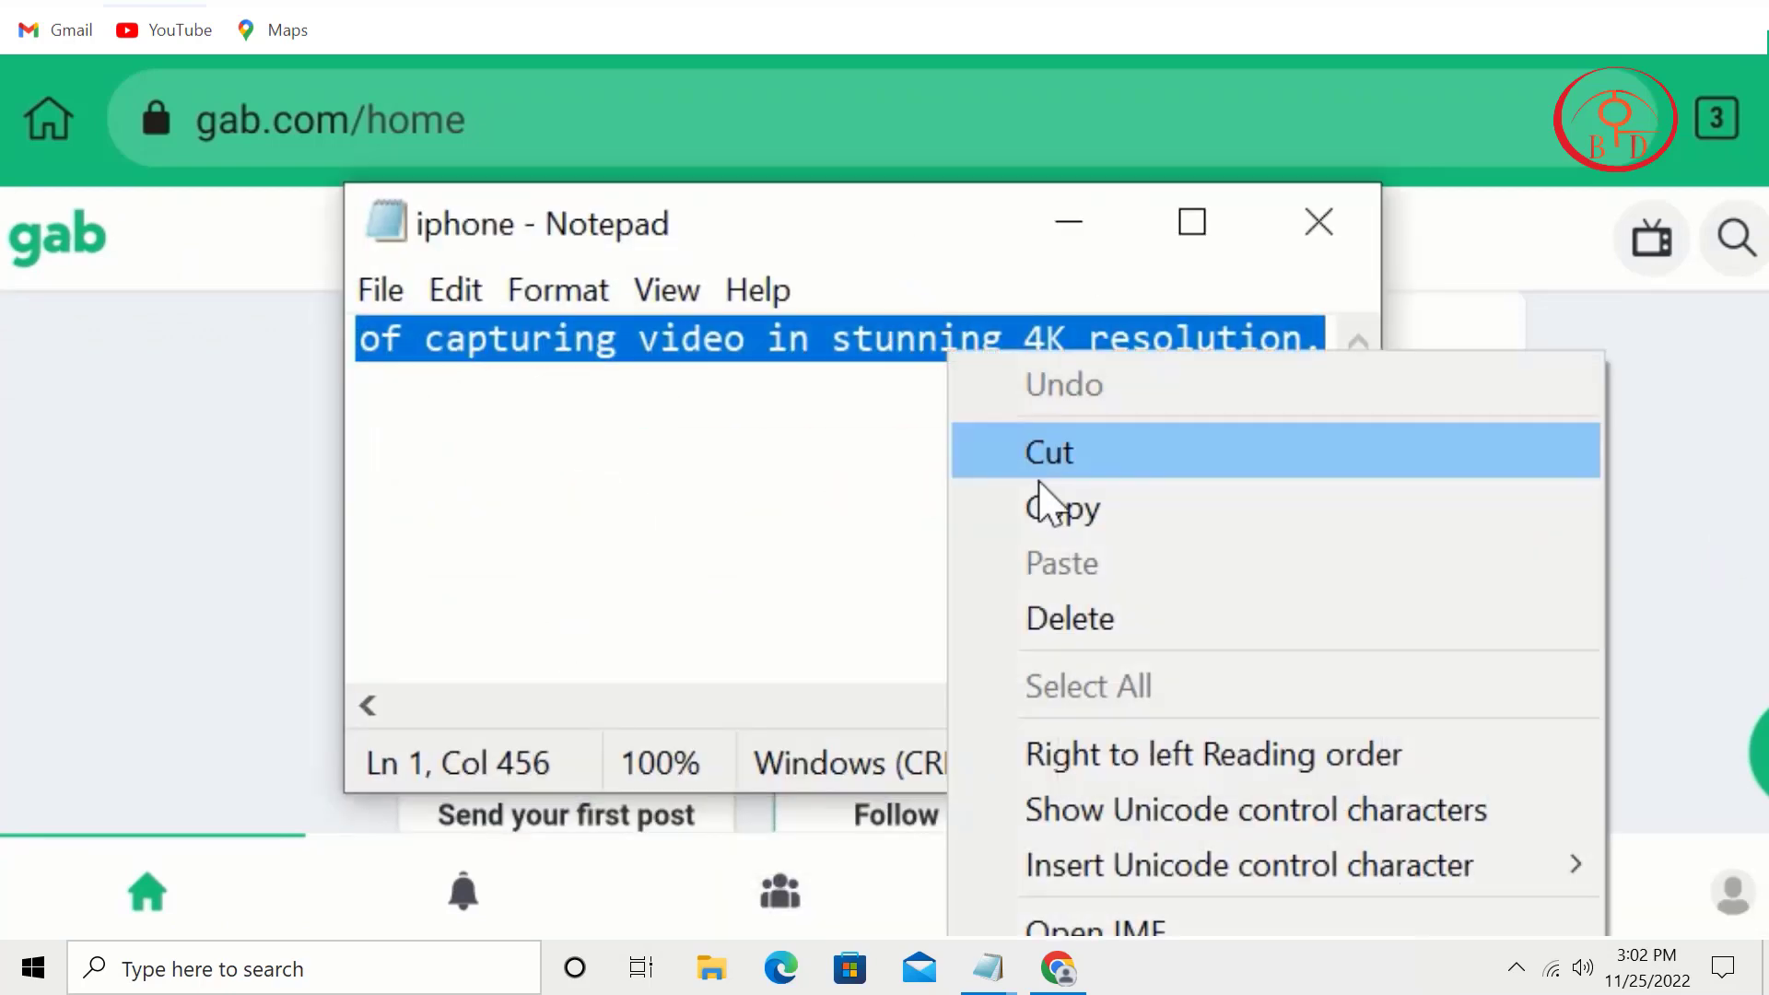
left_click(1050, 507)
Step: Paste the iPhone 14 paragraph into the composer and add the iPhone hashtags and 'Buy Now:'
left_click(1062, 232)
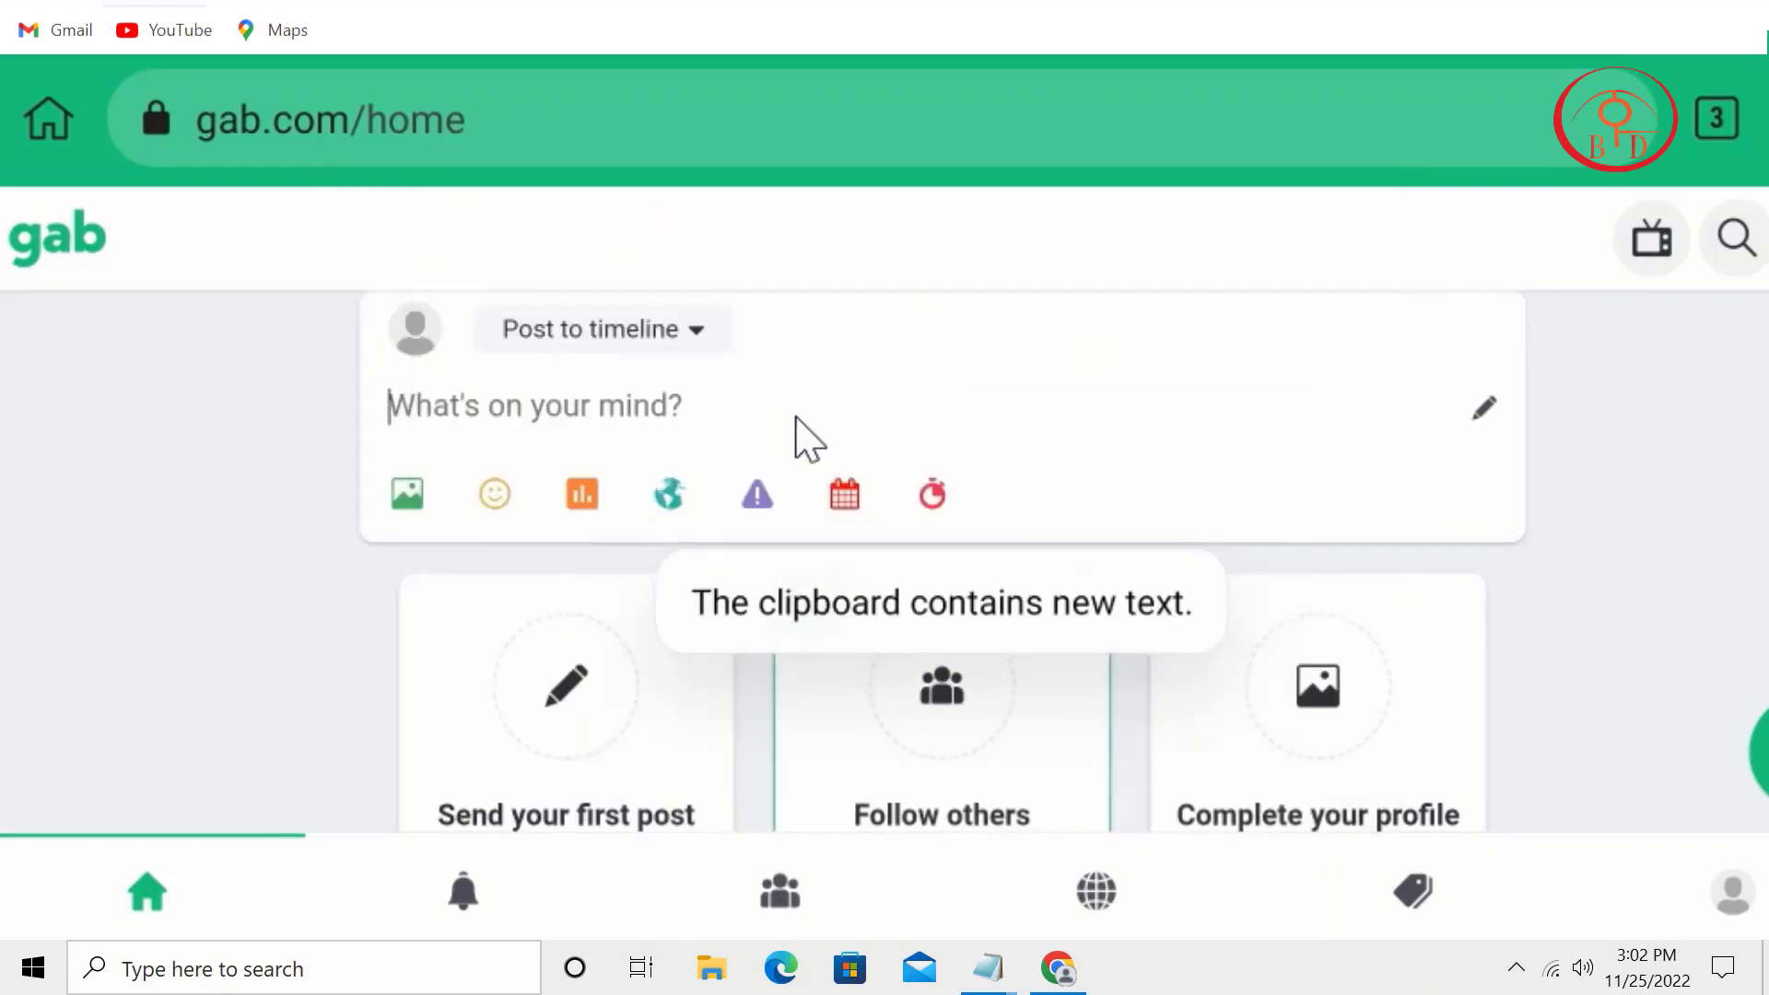
left_click(796, 418)
left_click(350, 341)
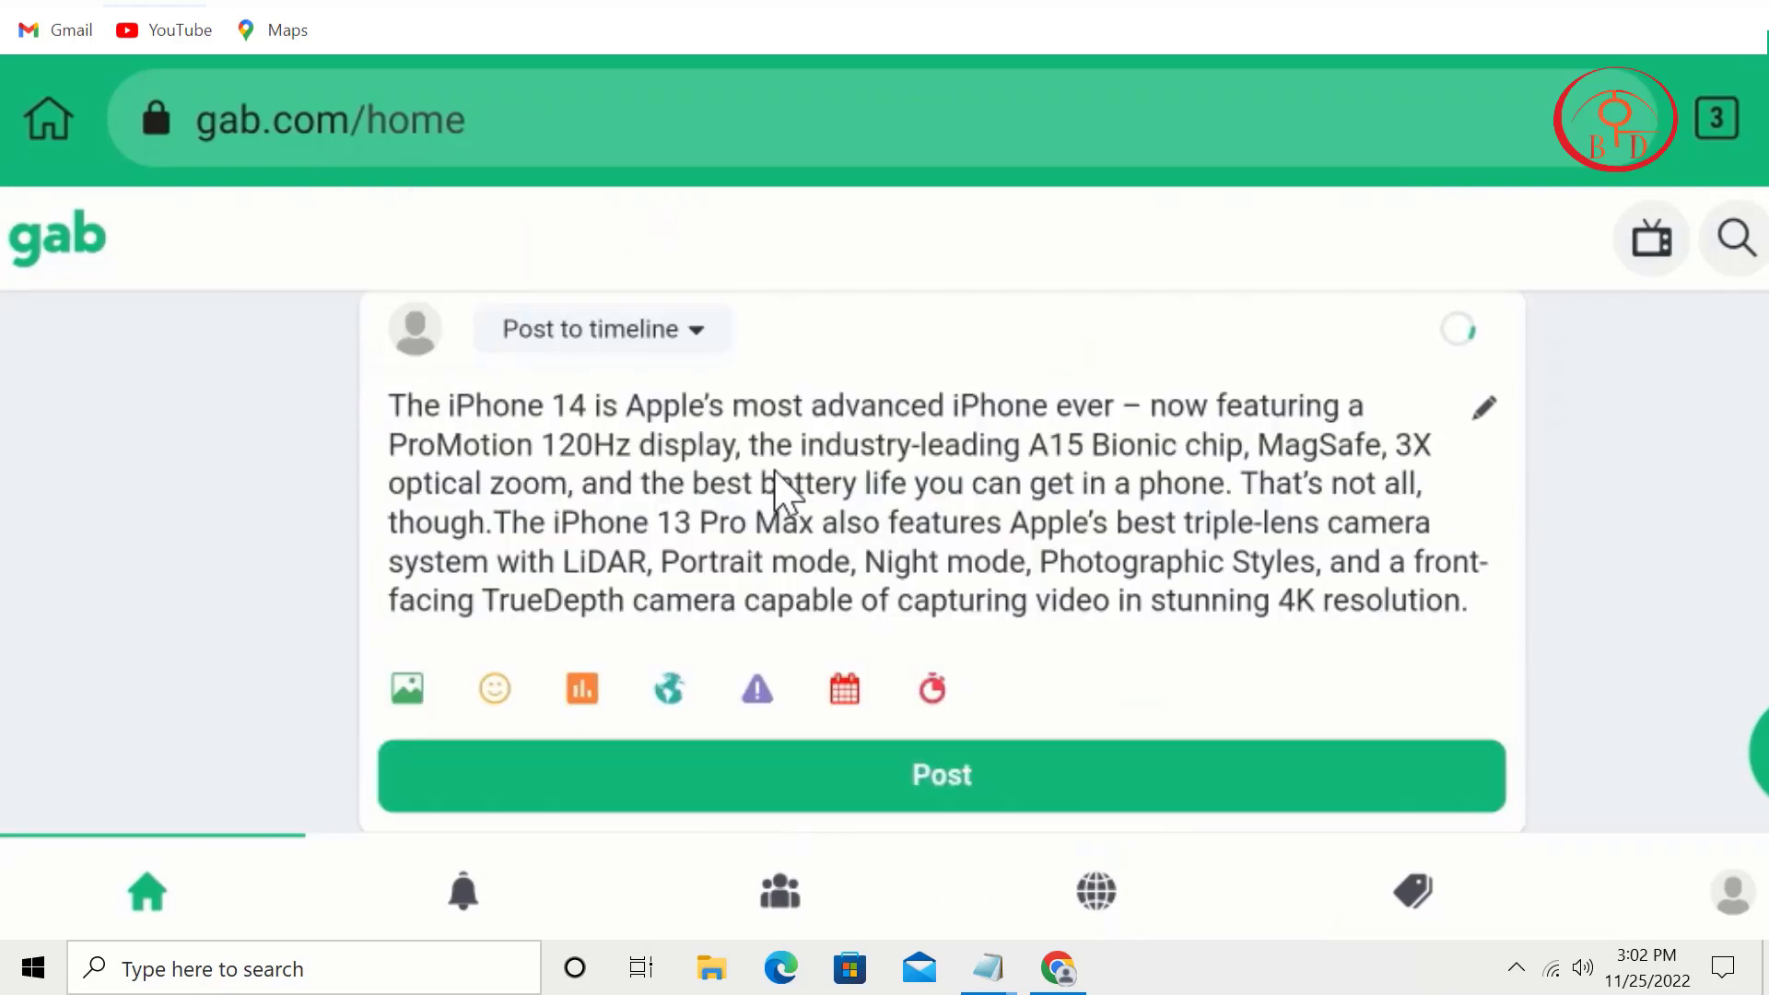
type("#i")
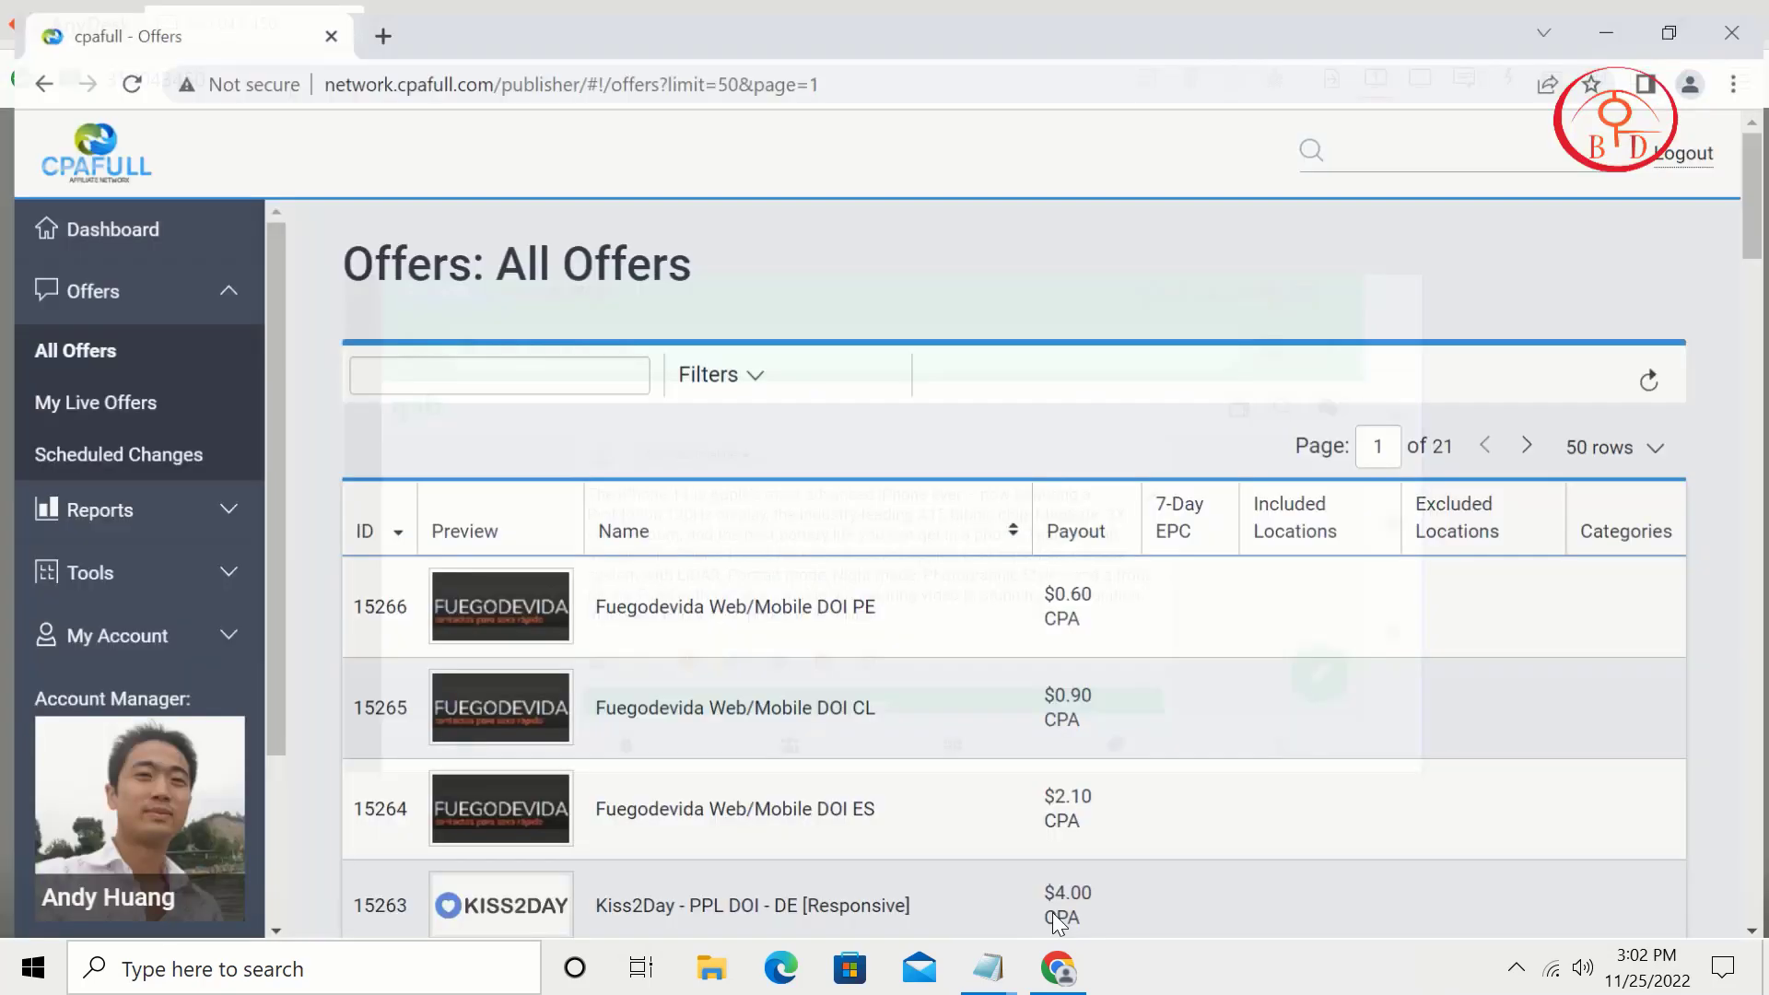
Step: Search offers for 'iphone', open Win a new iPhone 14 - UK, and copy its tracking link
left_click(595, 355)
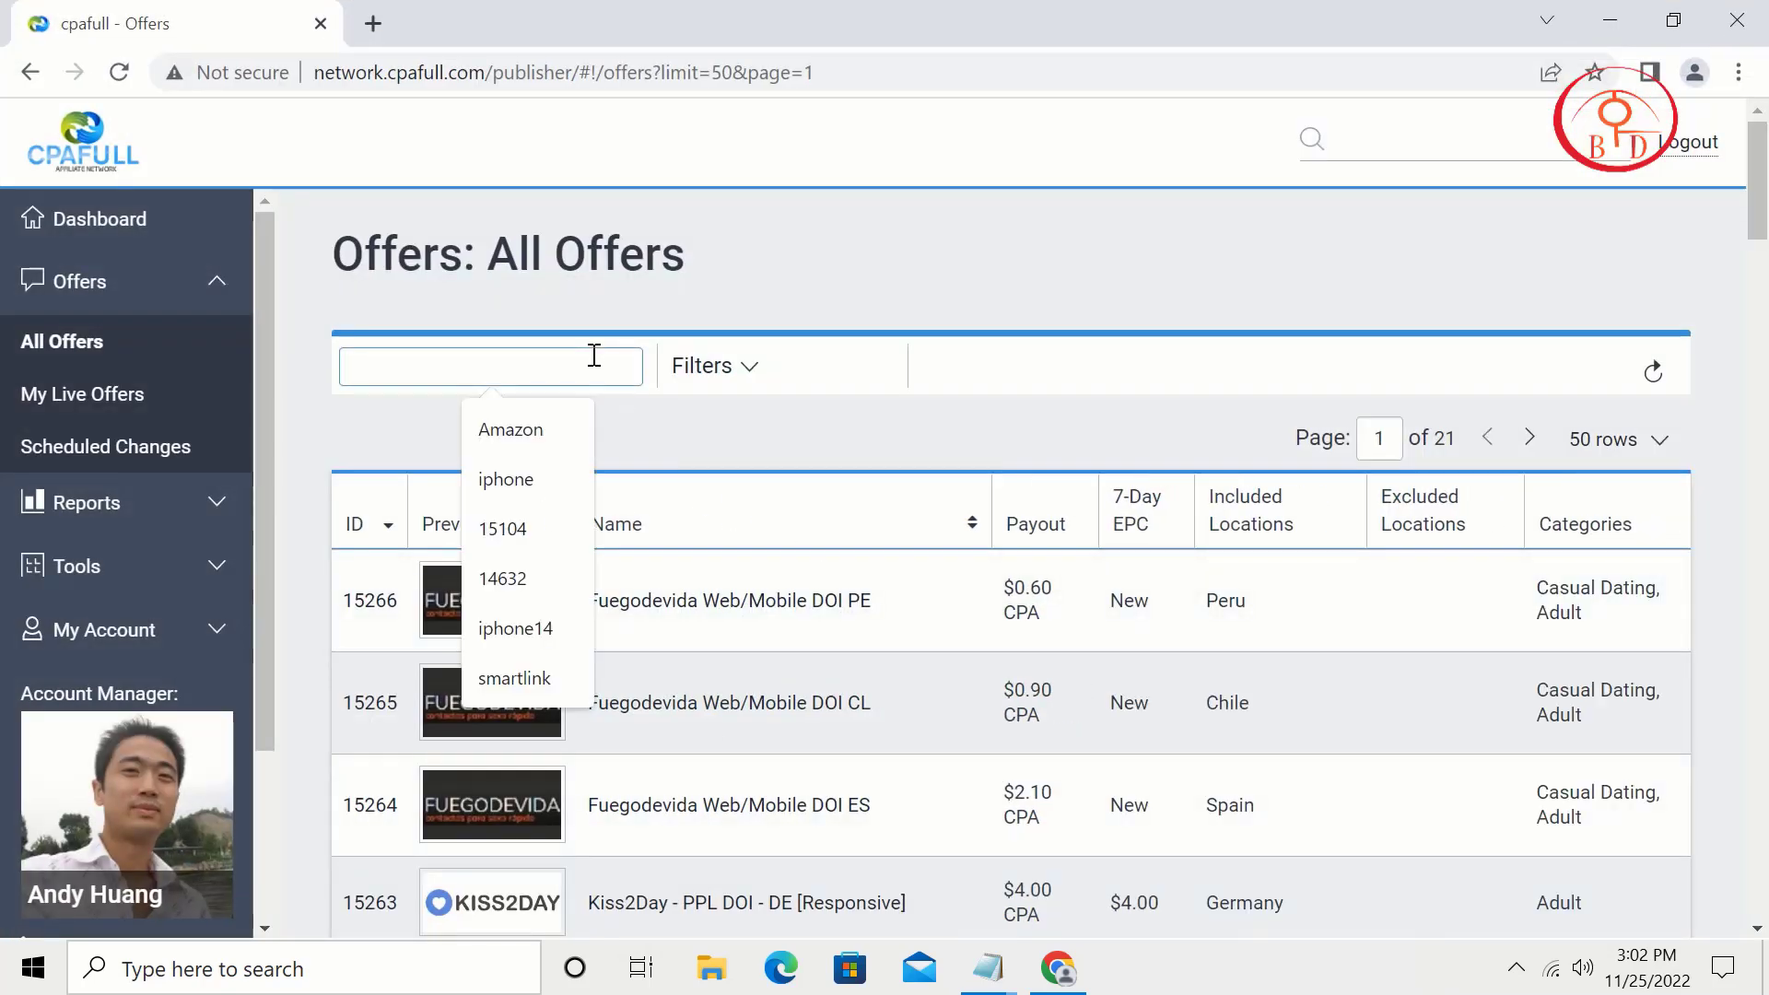
left_click(546, 485)
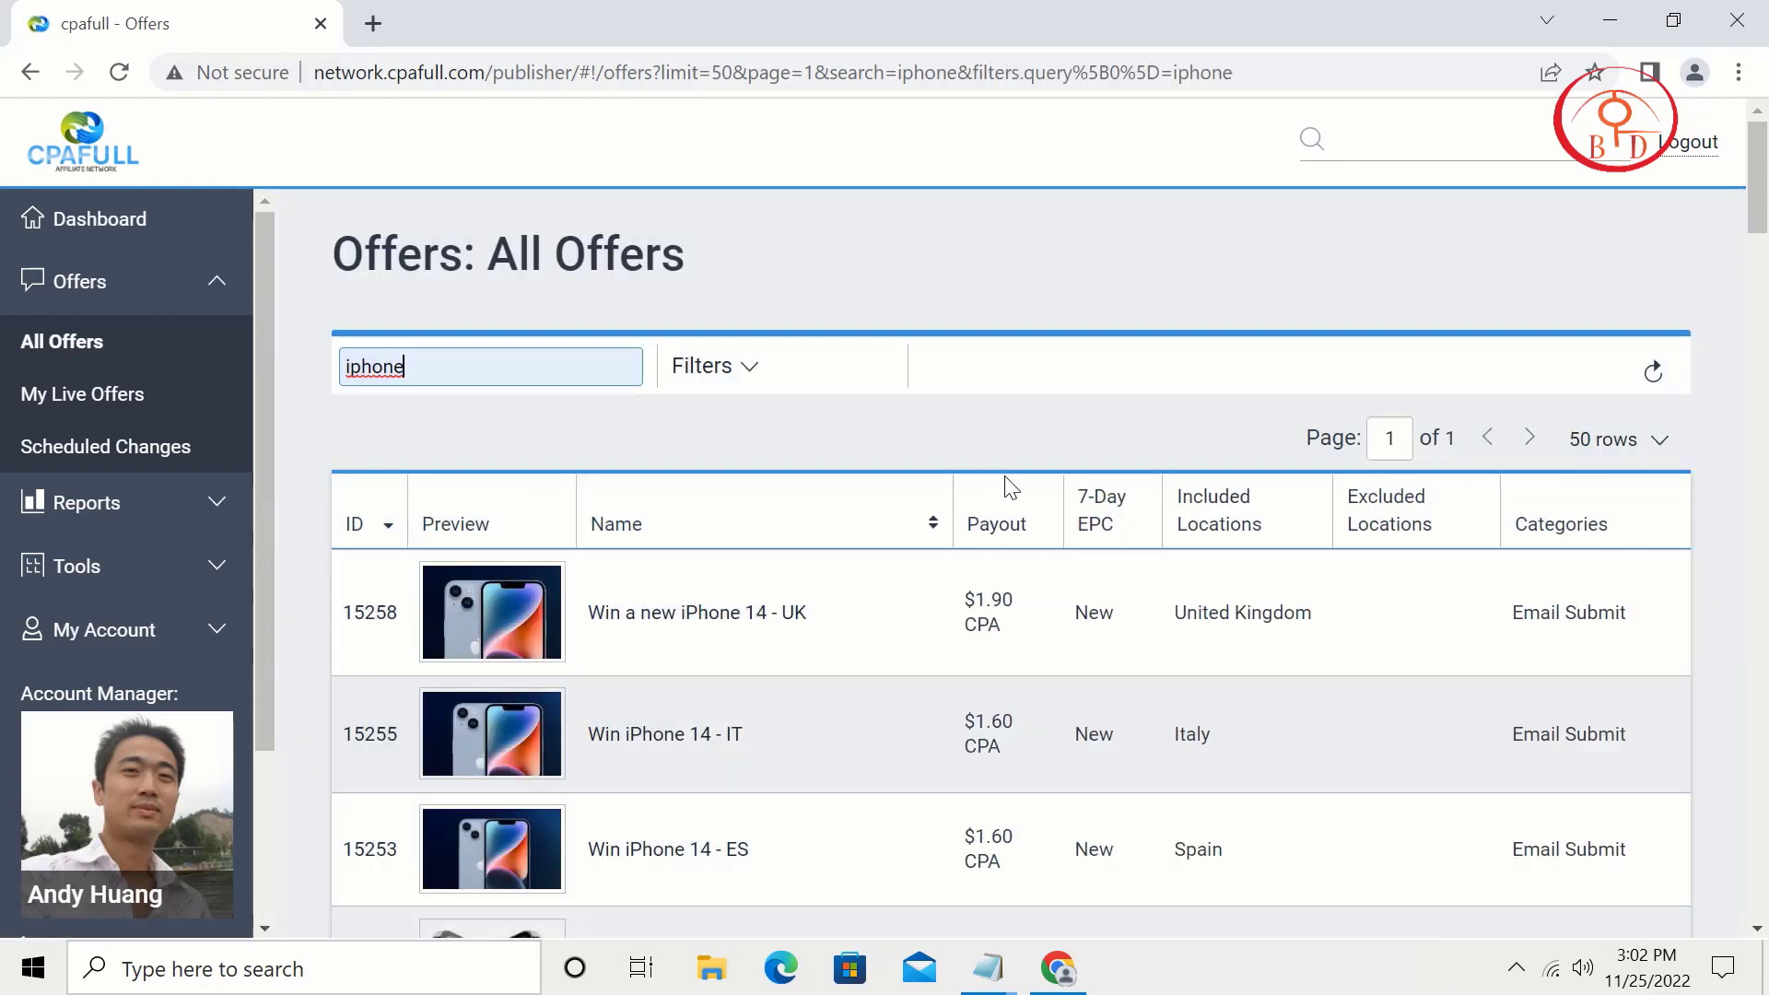
scroll(1011, 488, "down", 3)
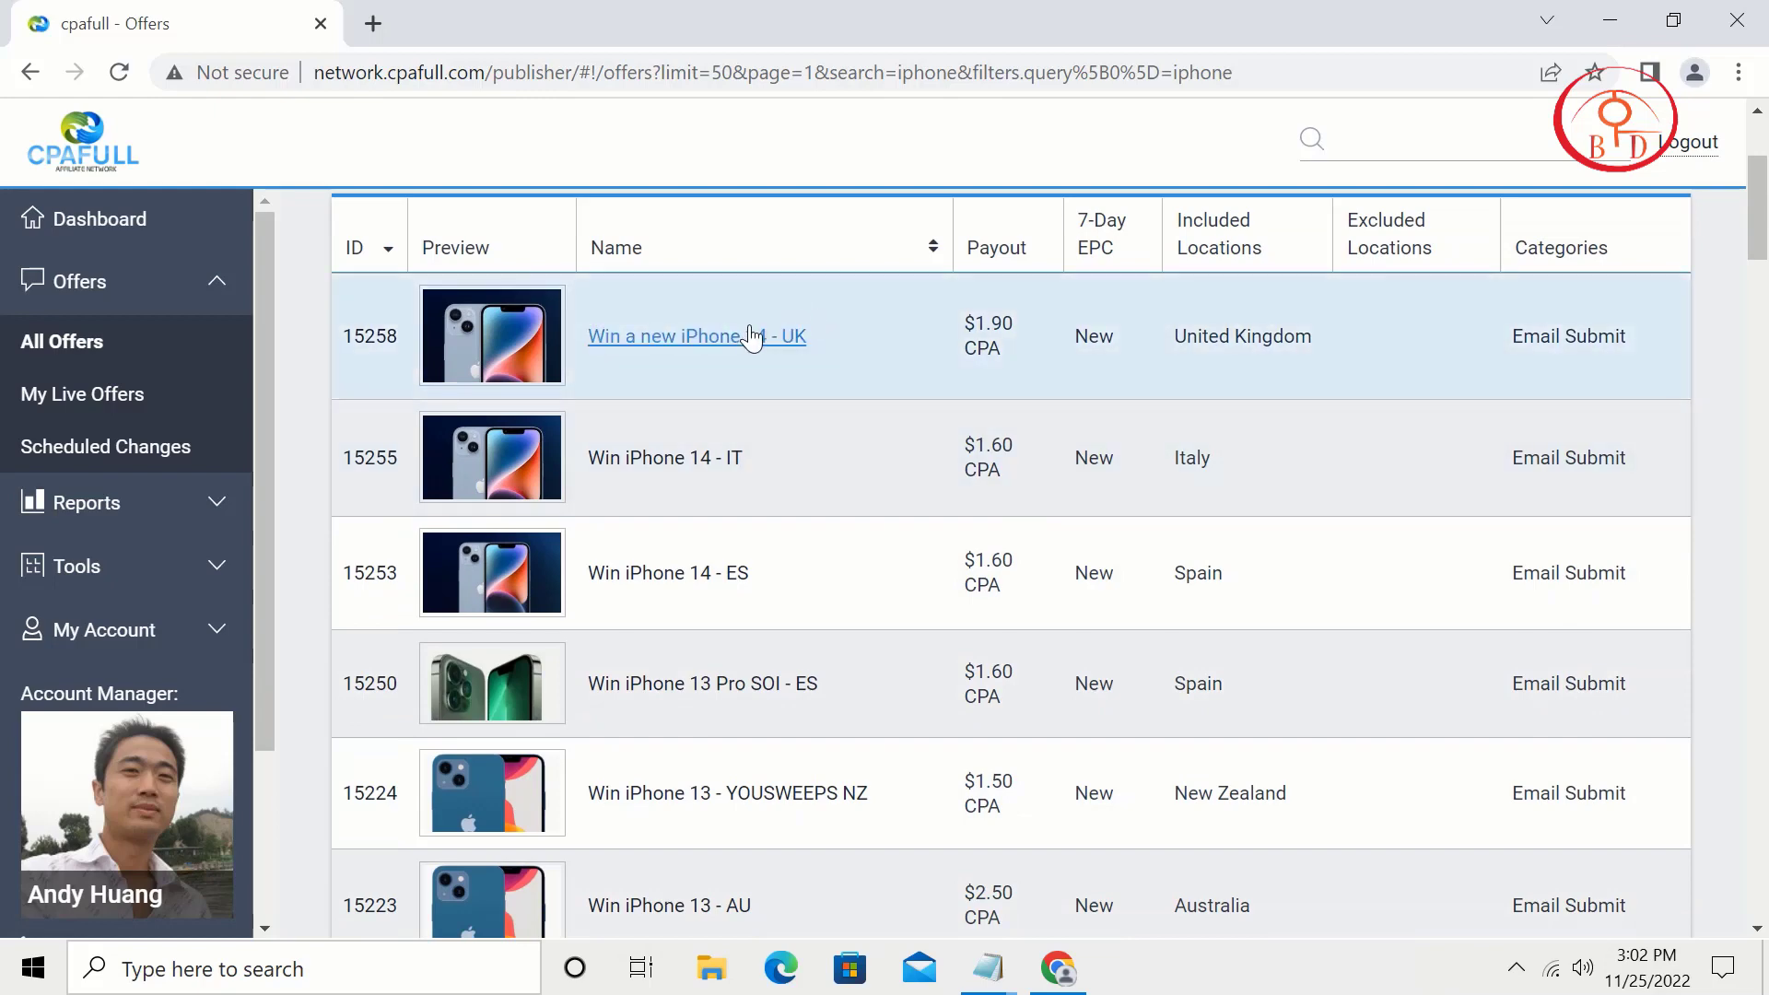
left_click(754, 337)
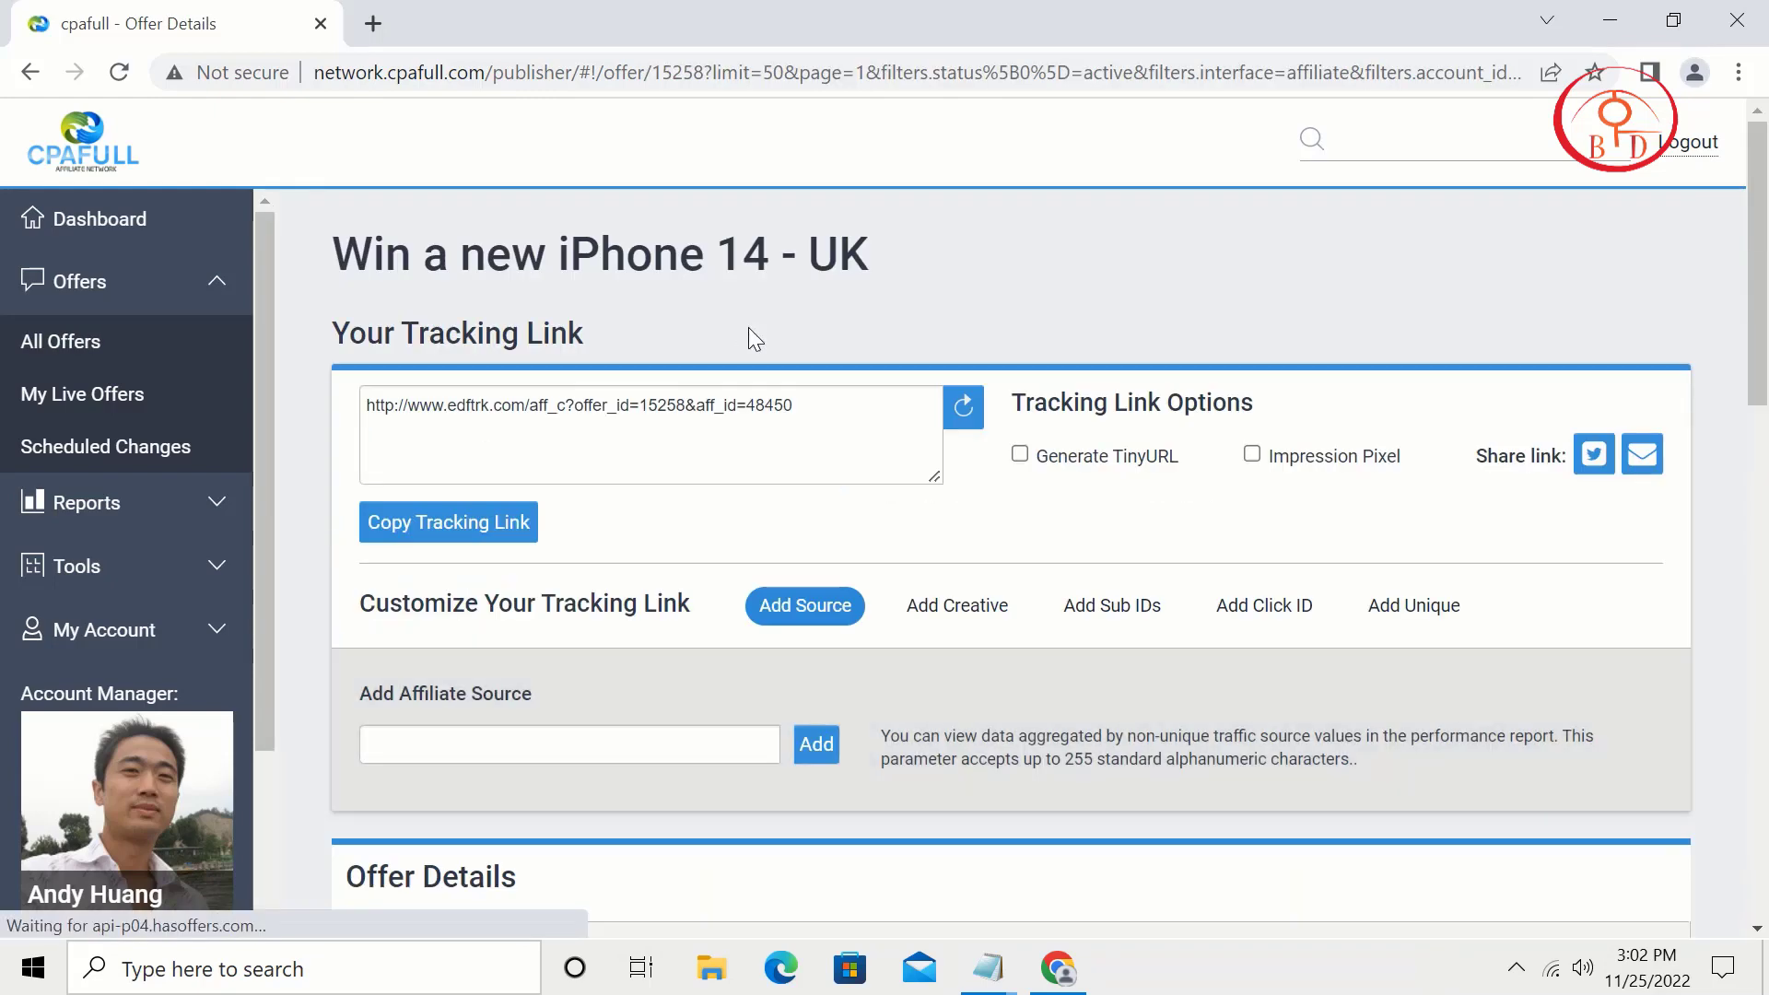
left_click_drag(770, 260, 360, 261)
right_click(394, 260)
left_click(820, 412)
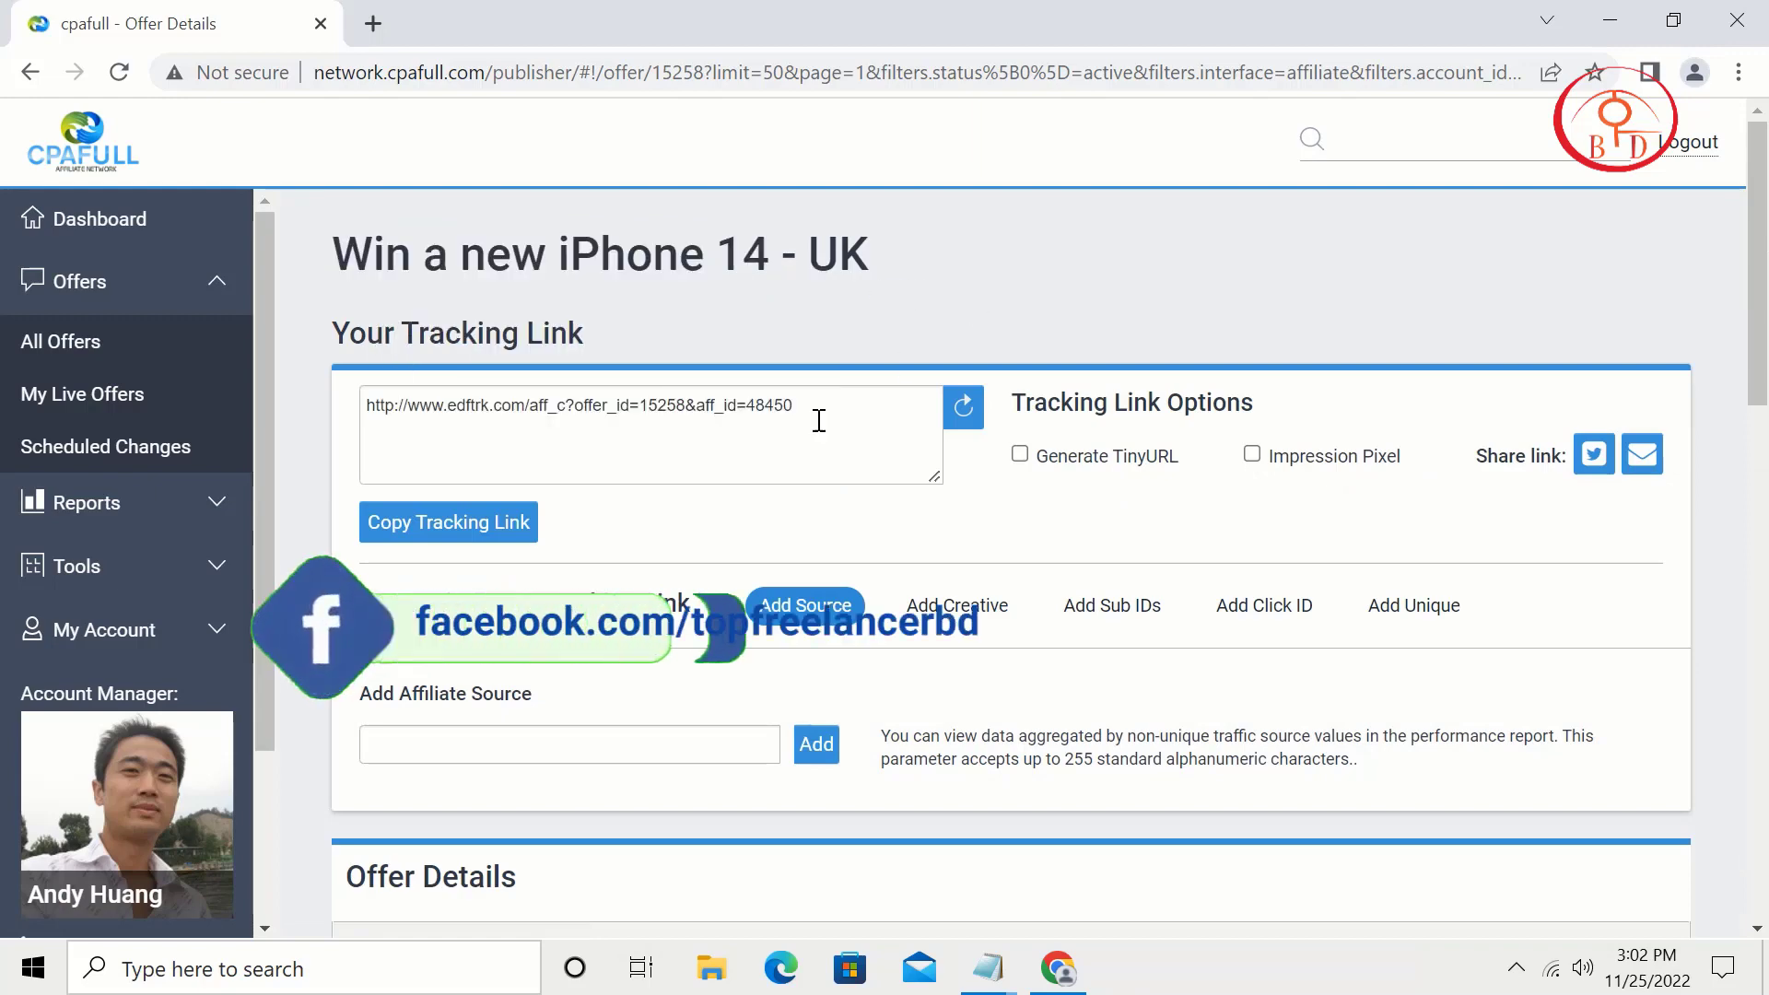
left_click_drag(851, 408, 394, 410)
right_click(377, 408)
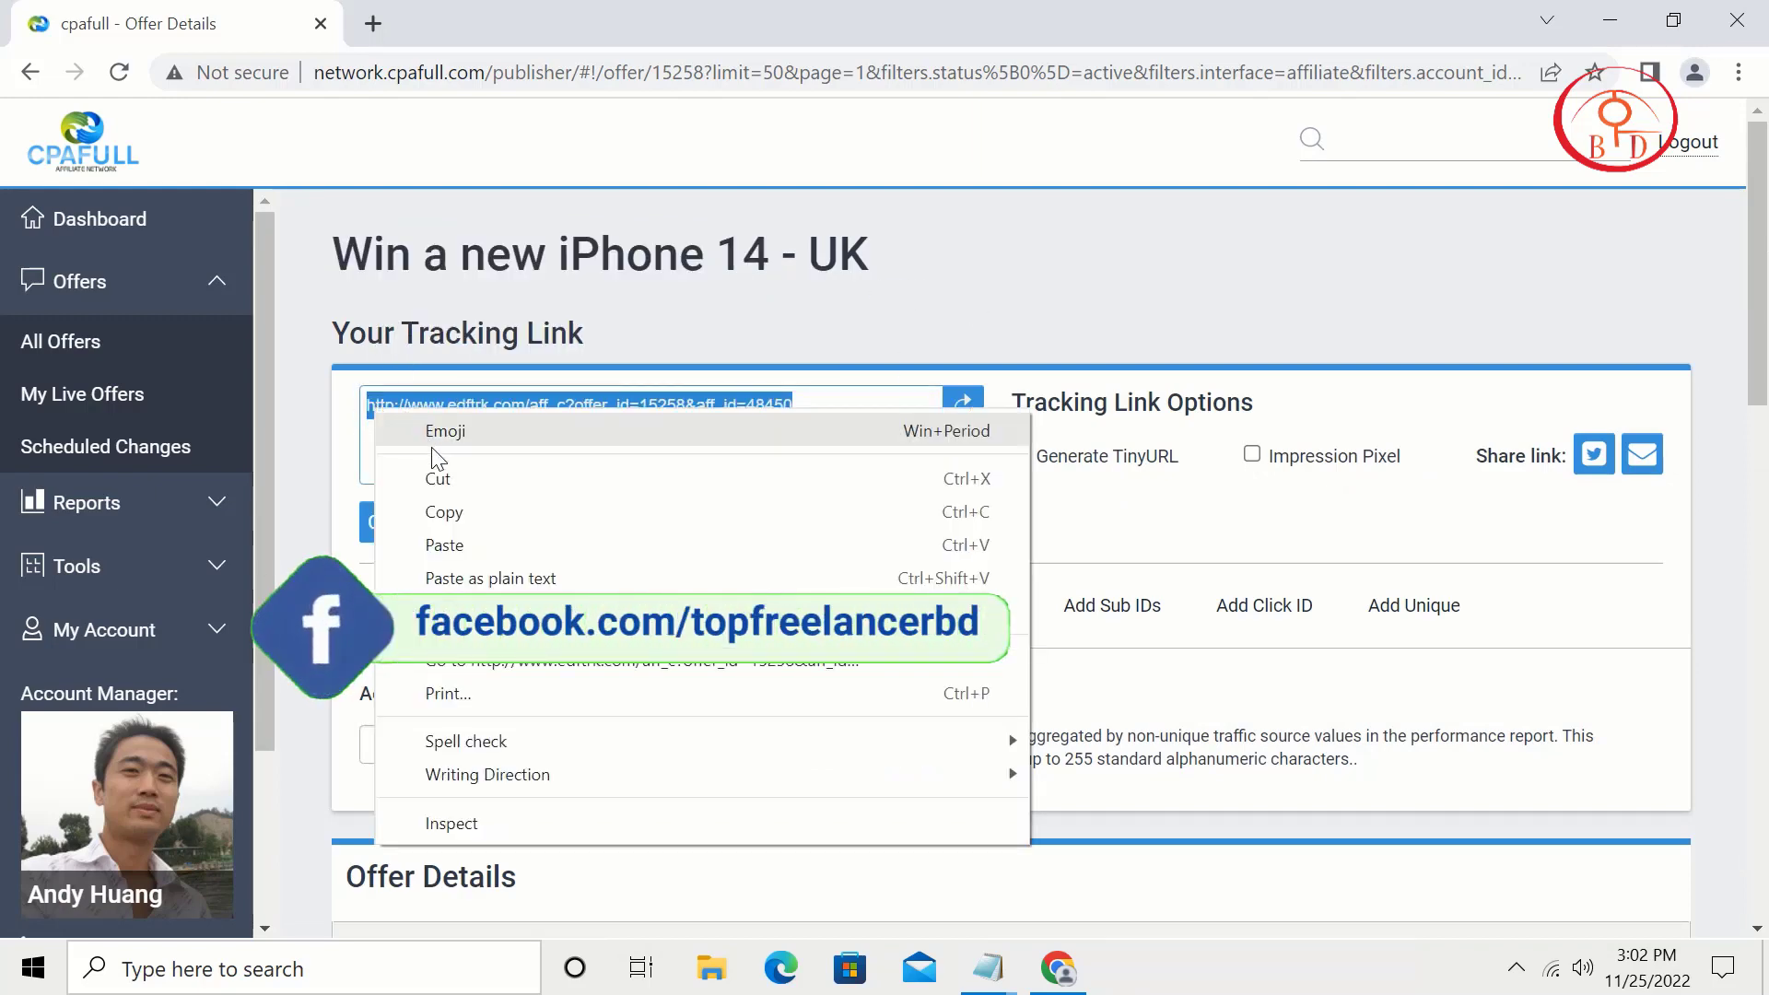
left_click(464, 506)
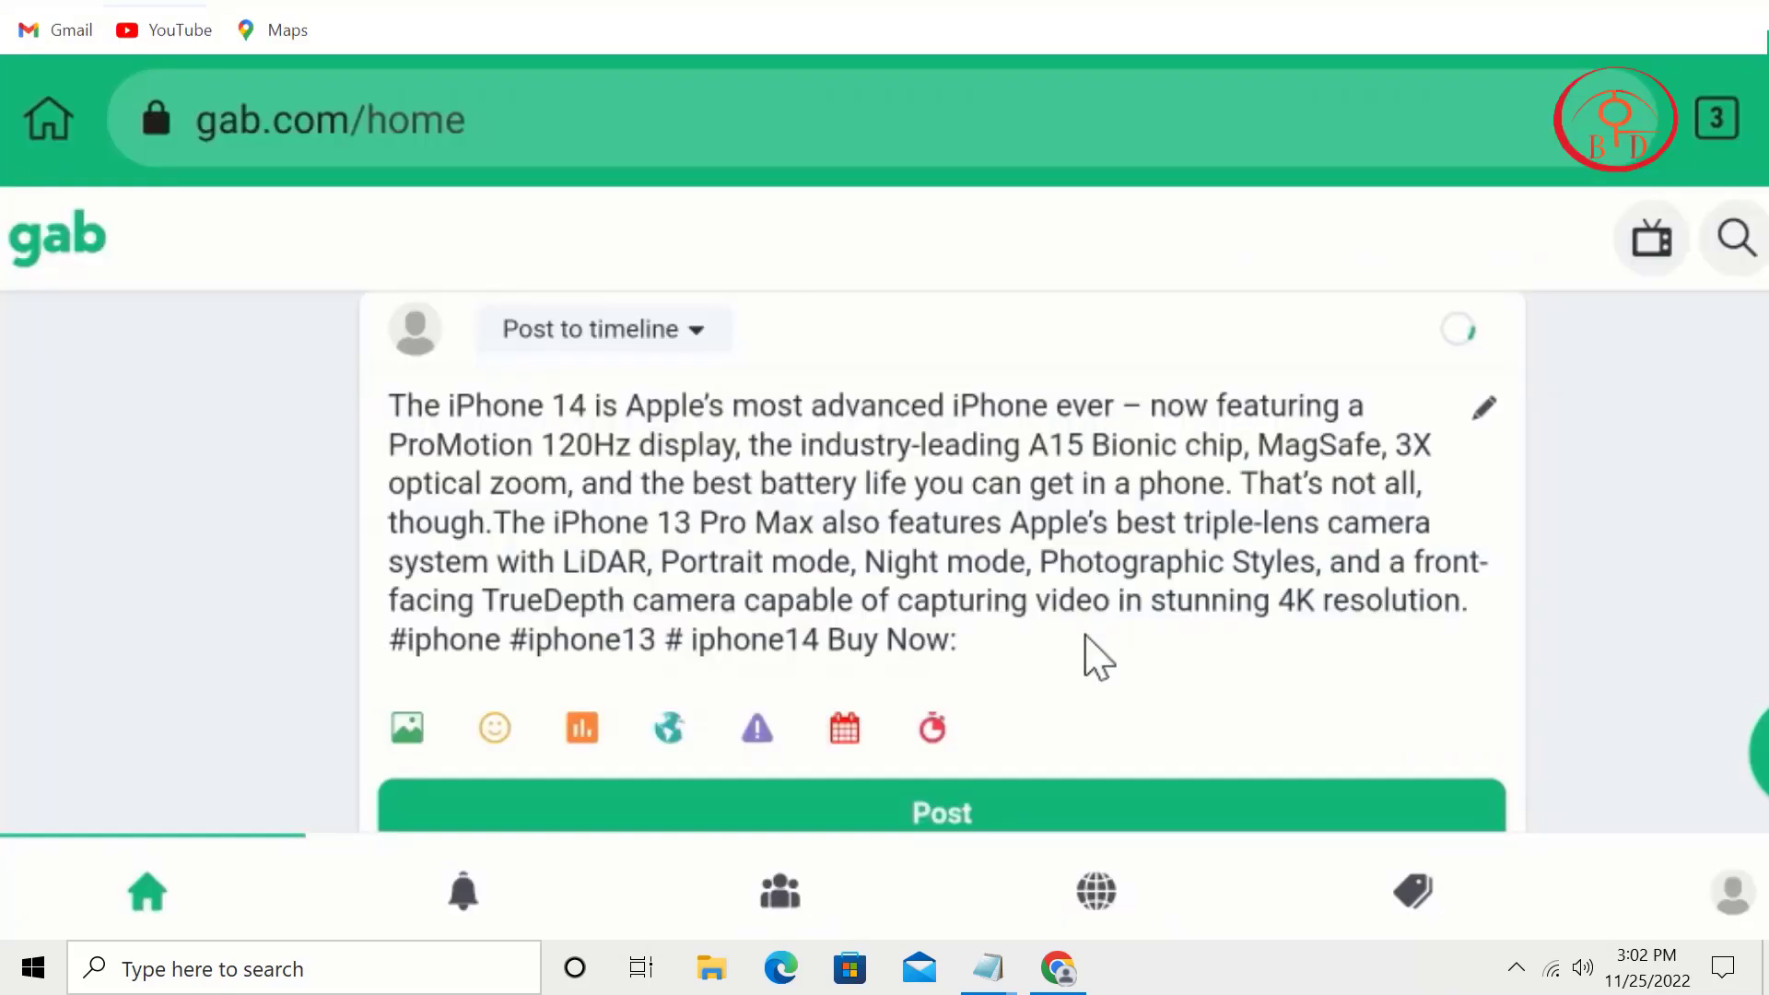
Step: Paste the tracking link after 'Buy Now:' and attach the phone images
key("ctrl+v")
scroll(1142, 645, "down", 3)
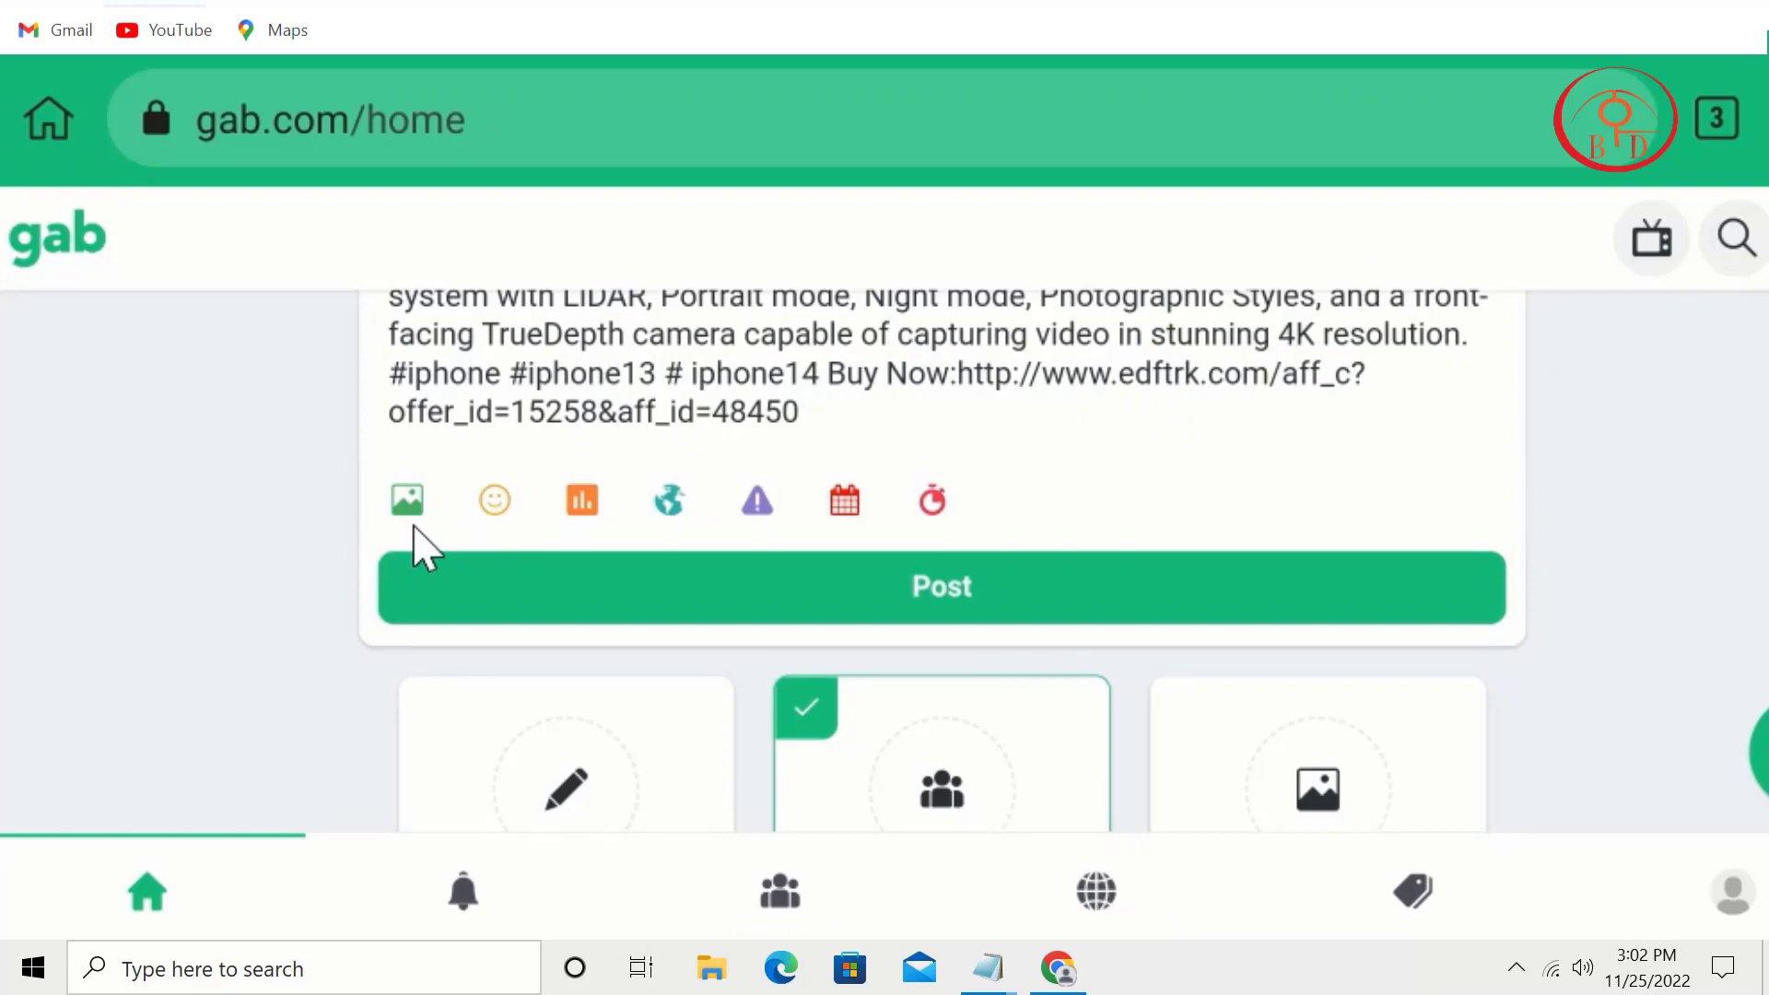
left_click(406, 500)
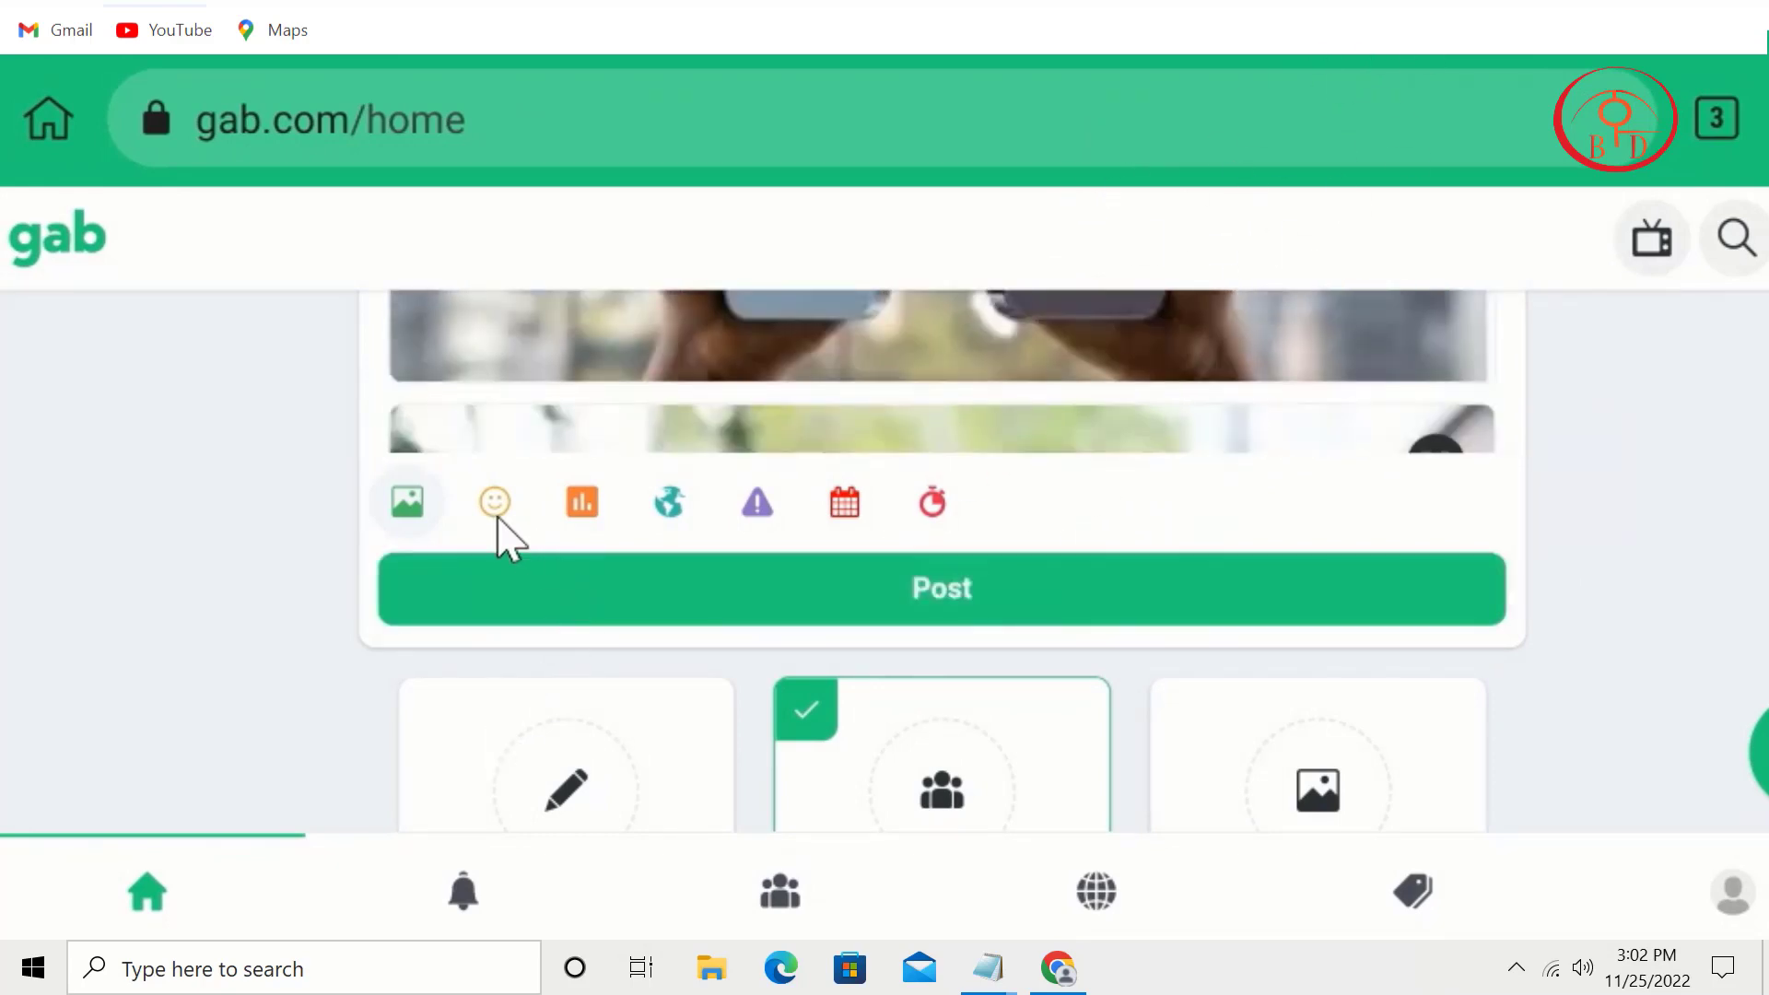
Step: Keep visibility Public, mark the post as sensitive, and publish it to the timeline
left_click(661, 516)
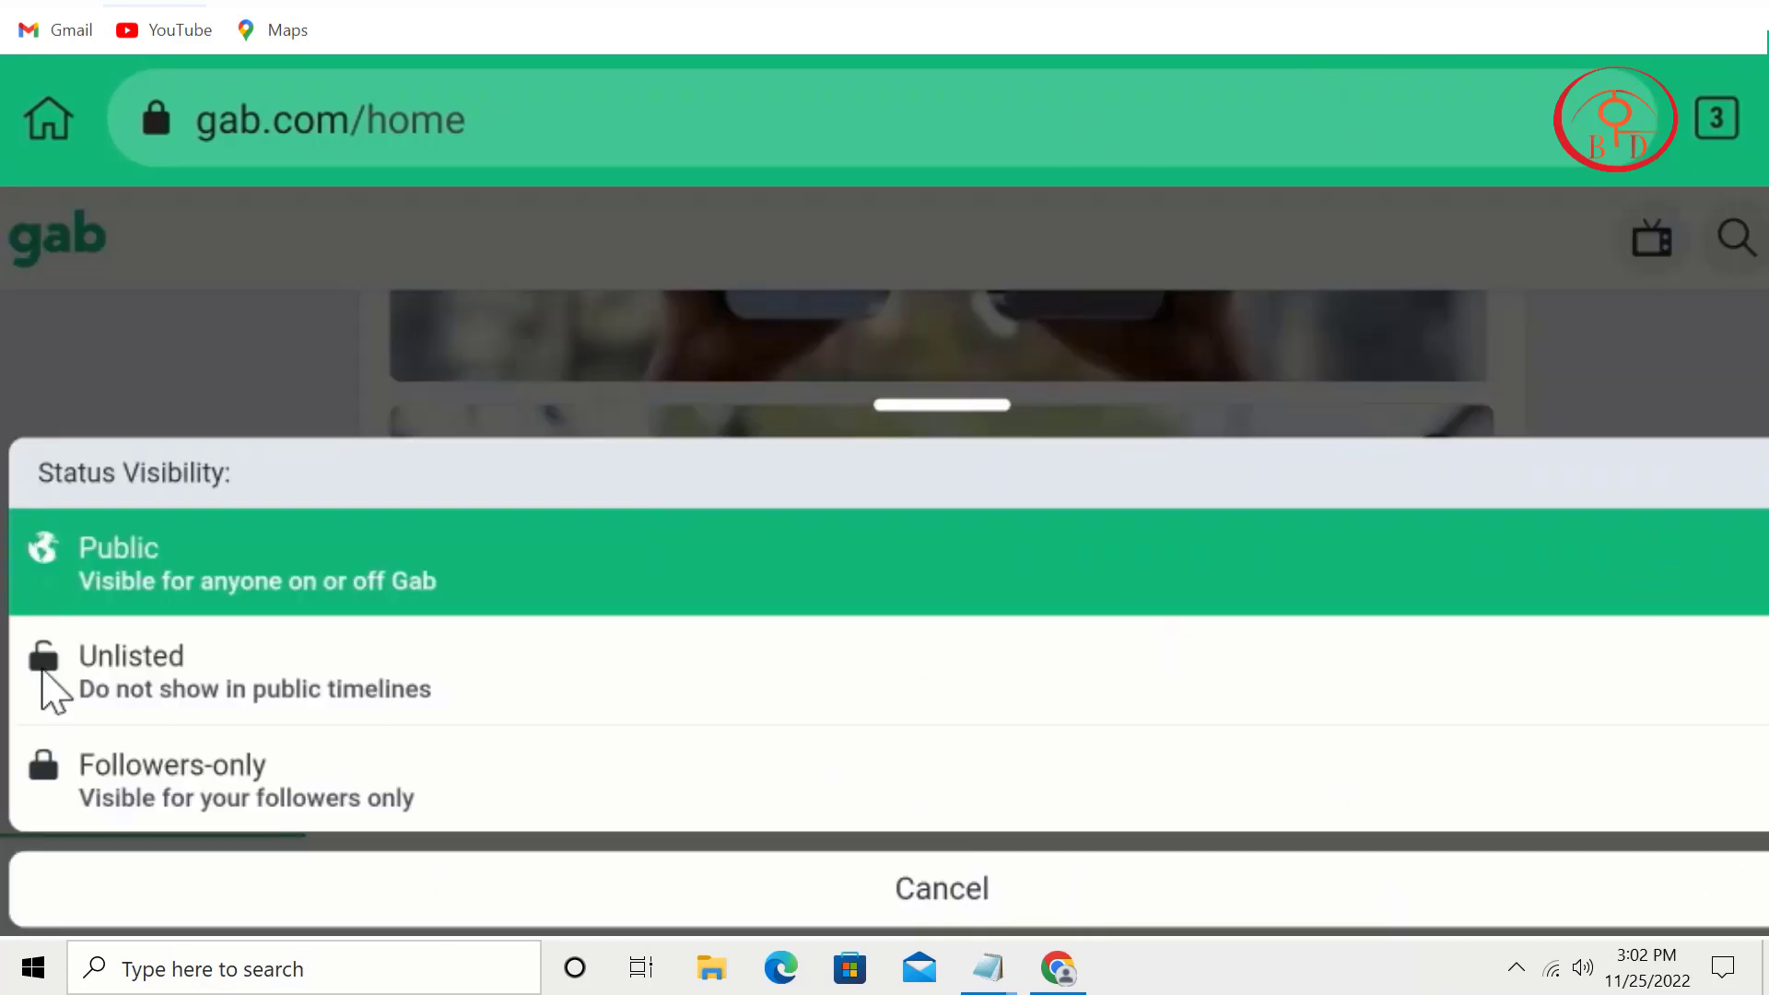
left_click(265, 592)
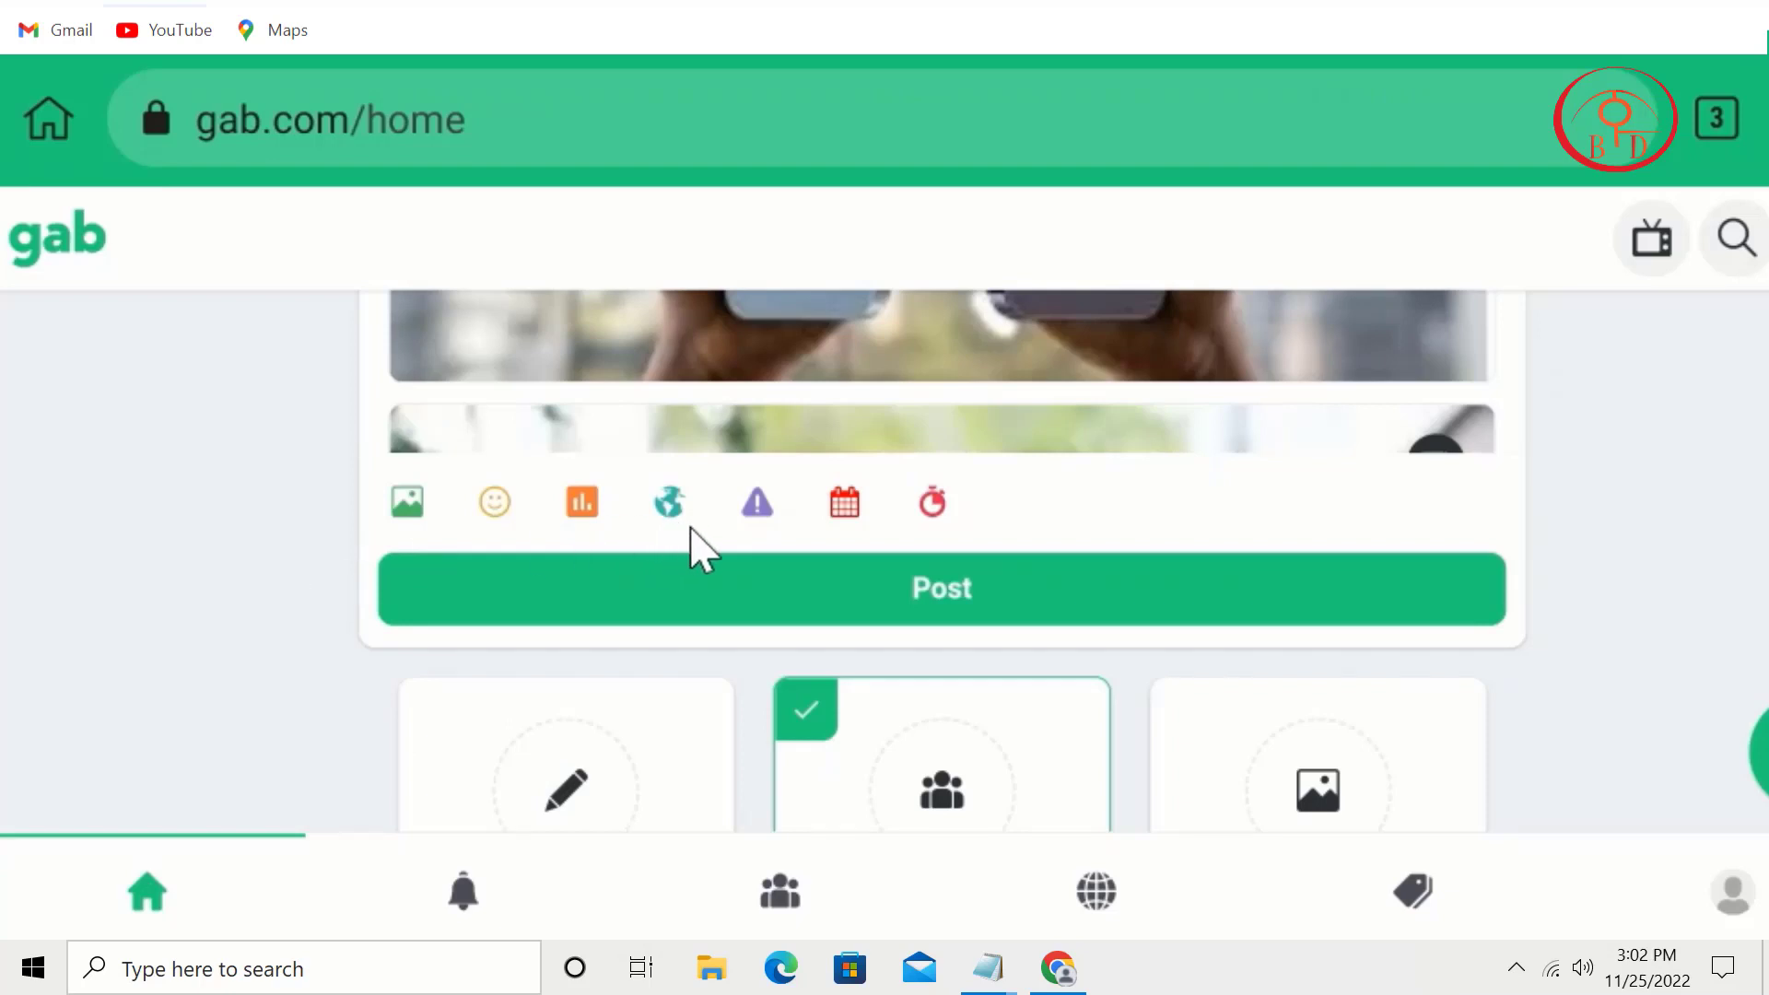
left_click(755, 503)
scroll(754, 525, "down", 1)
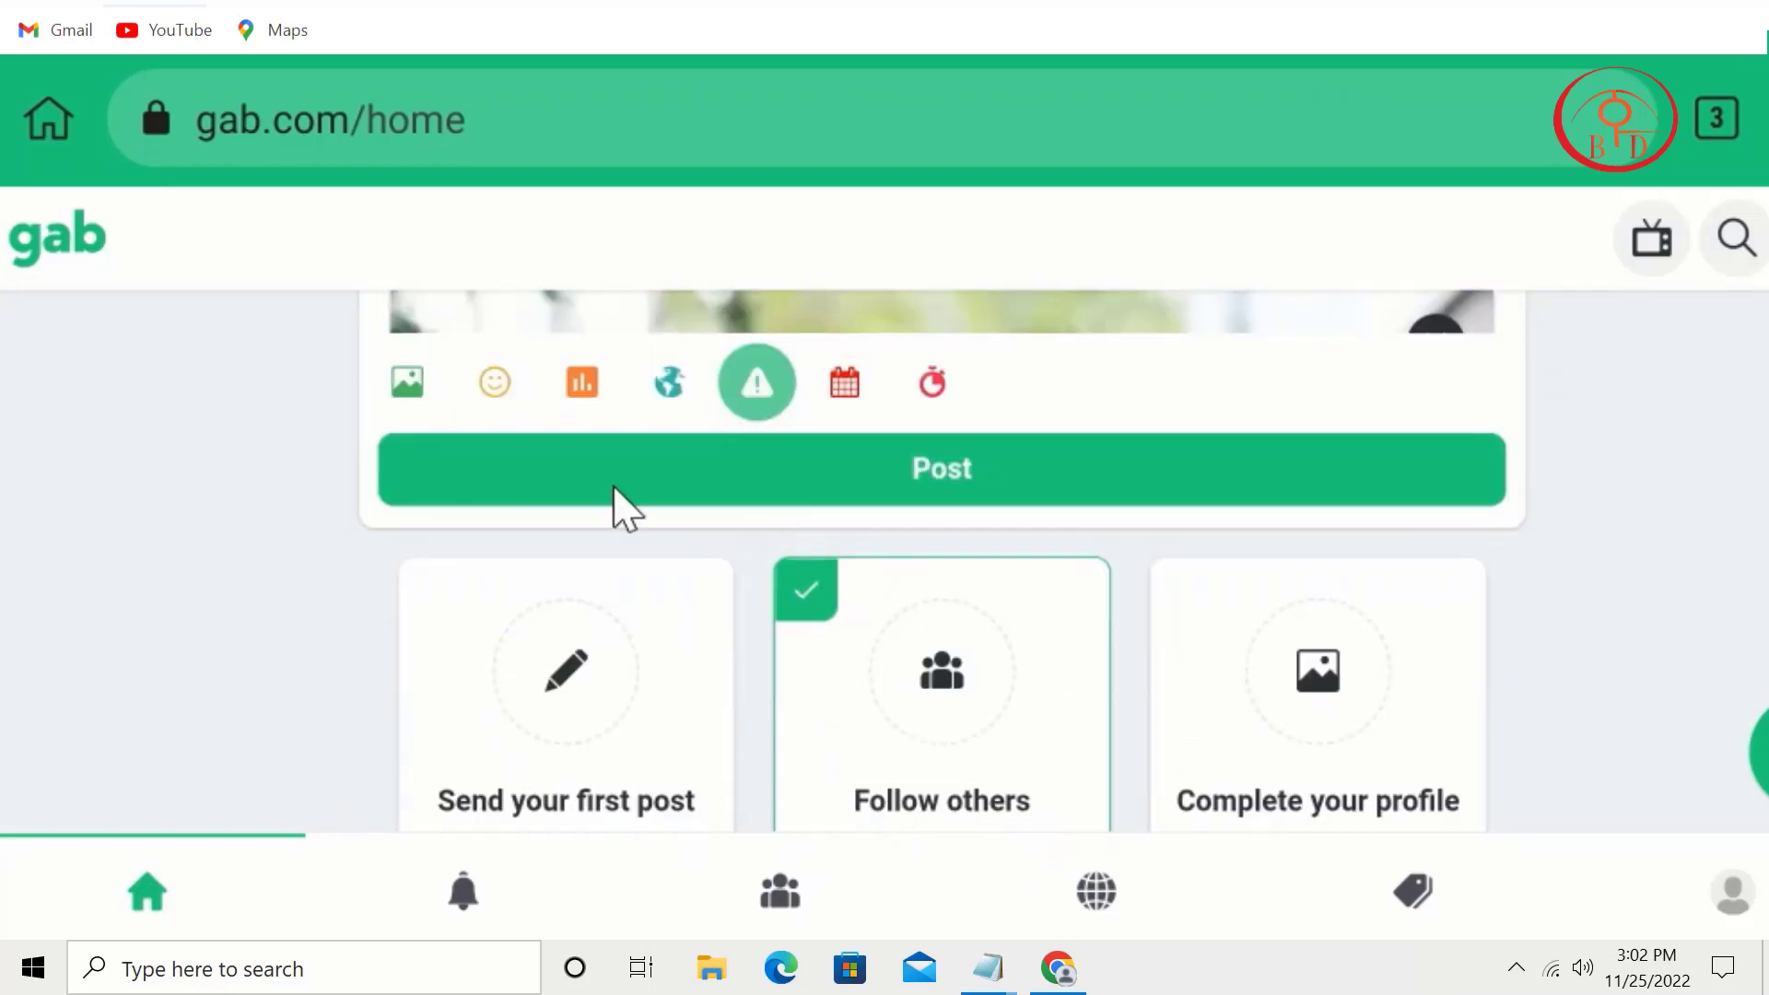
scroll(1007, 788, "up", 4)
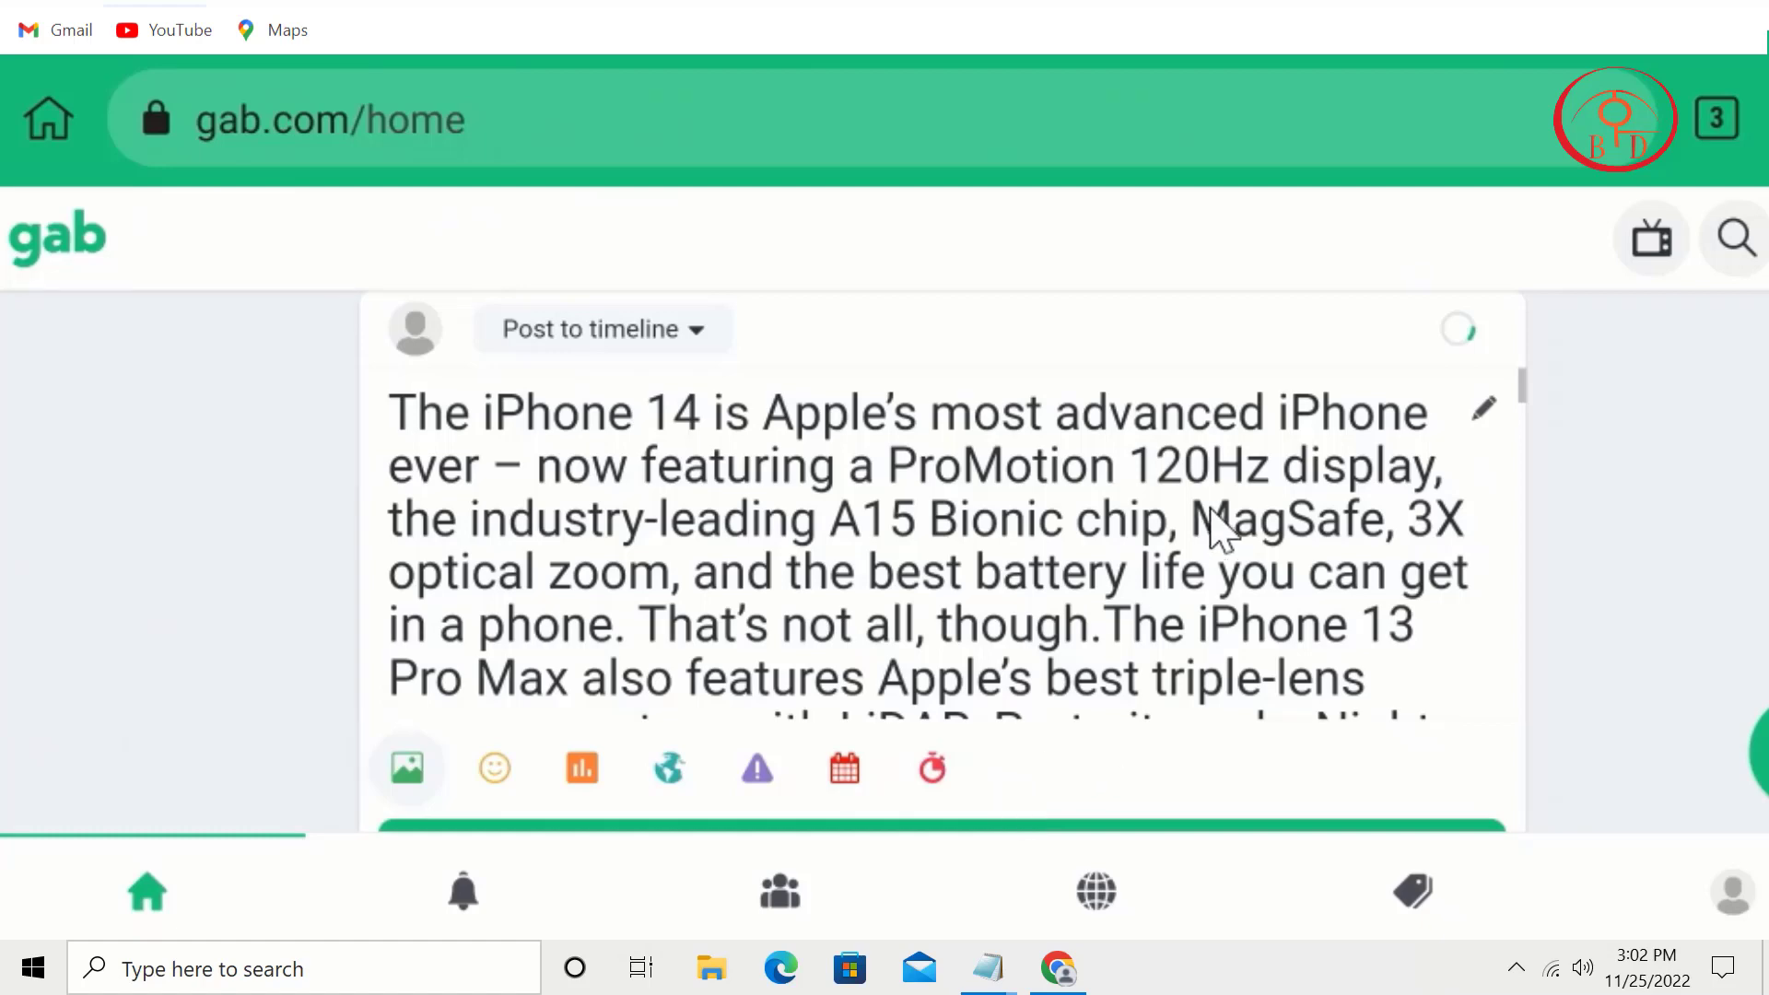
scroll(1290, 442, "down", 4)
scroll(1303, 526, "down", 3)
scroll(1303, 527, "up", 2)
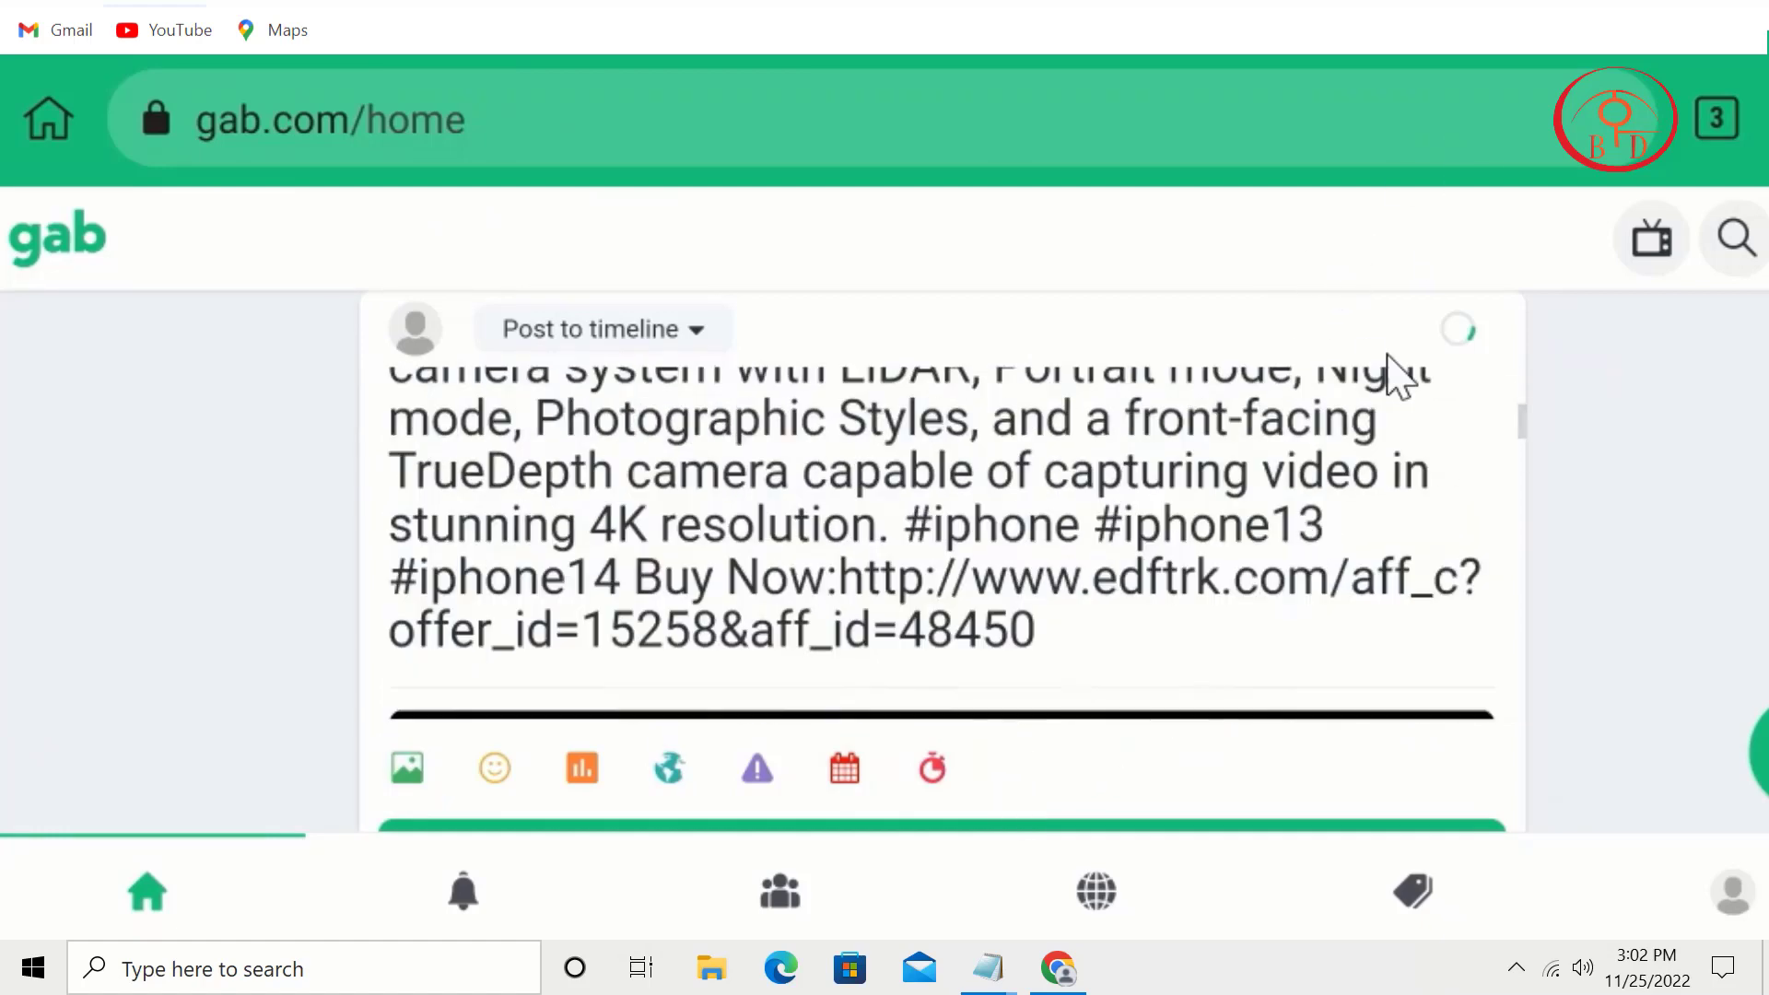
scroll(1323, 593, "down", 3)
scroll(1225, 553, "down", 3)
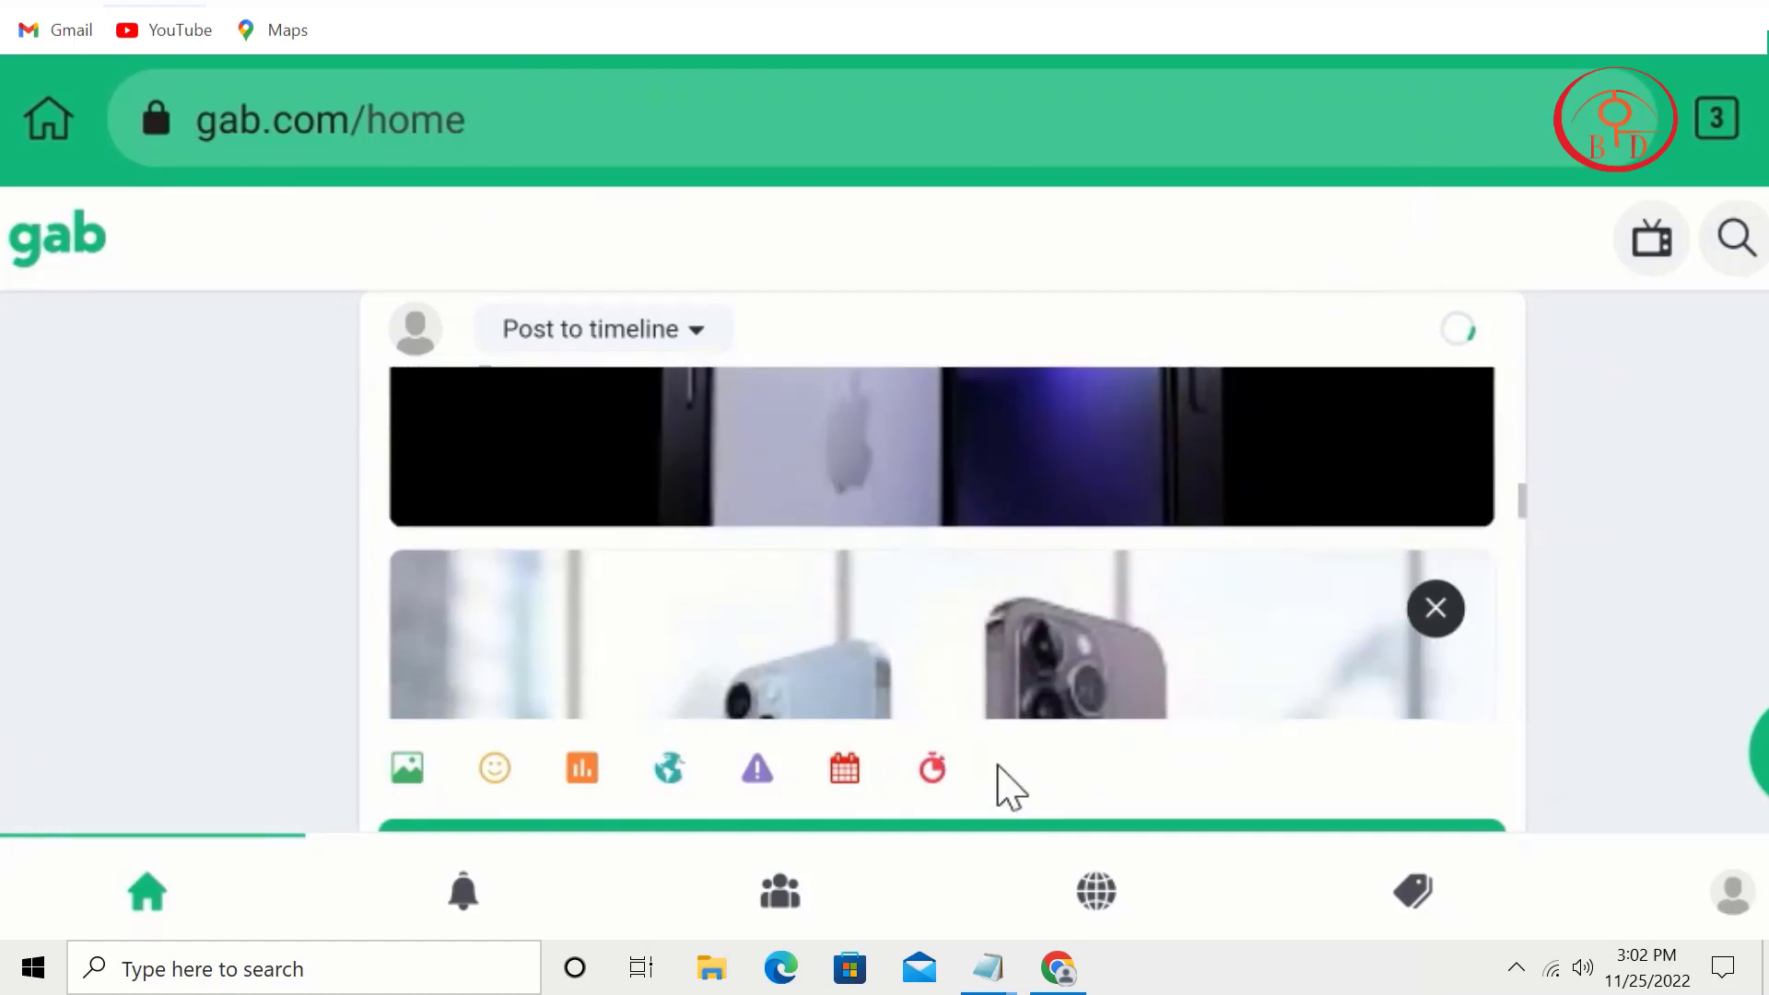
scroll(1048, 616, "down", 4)
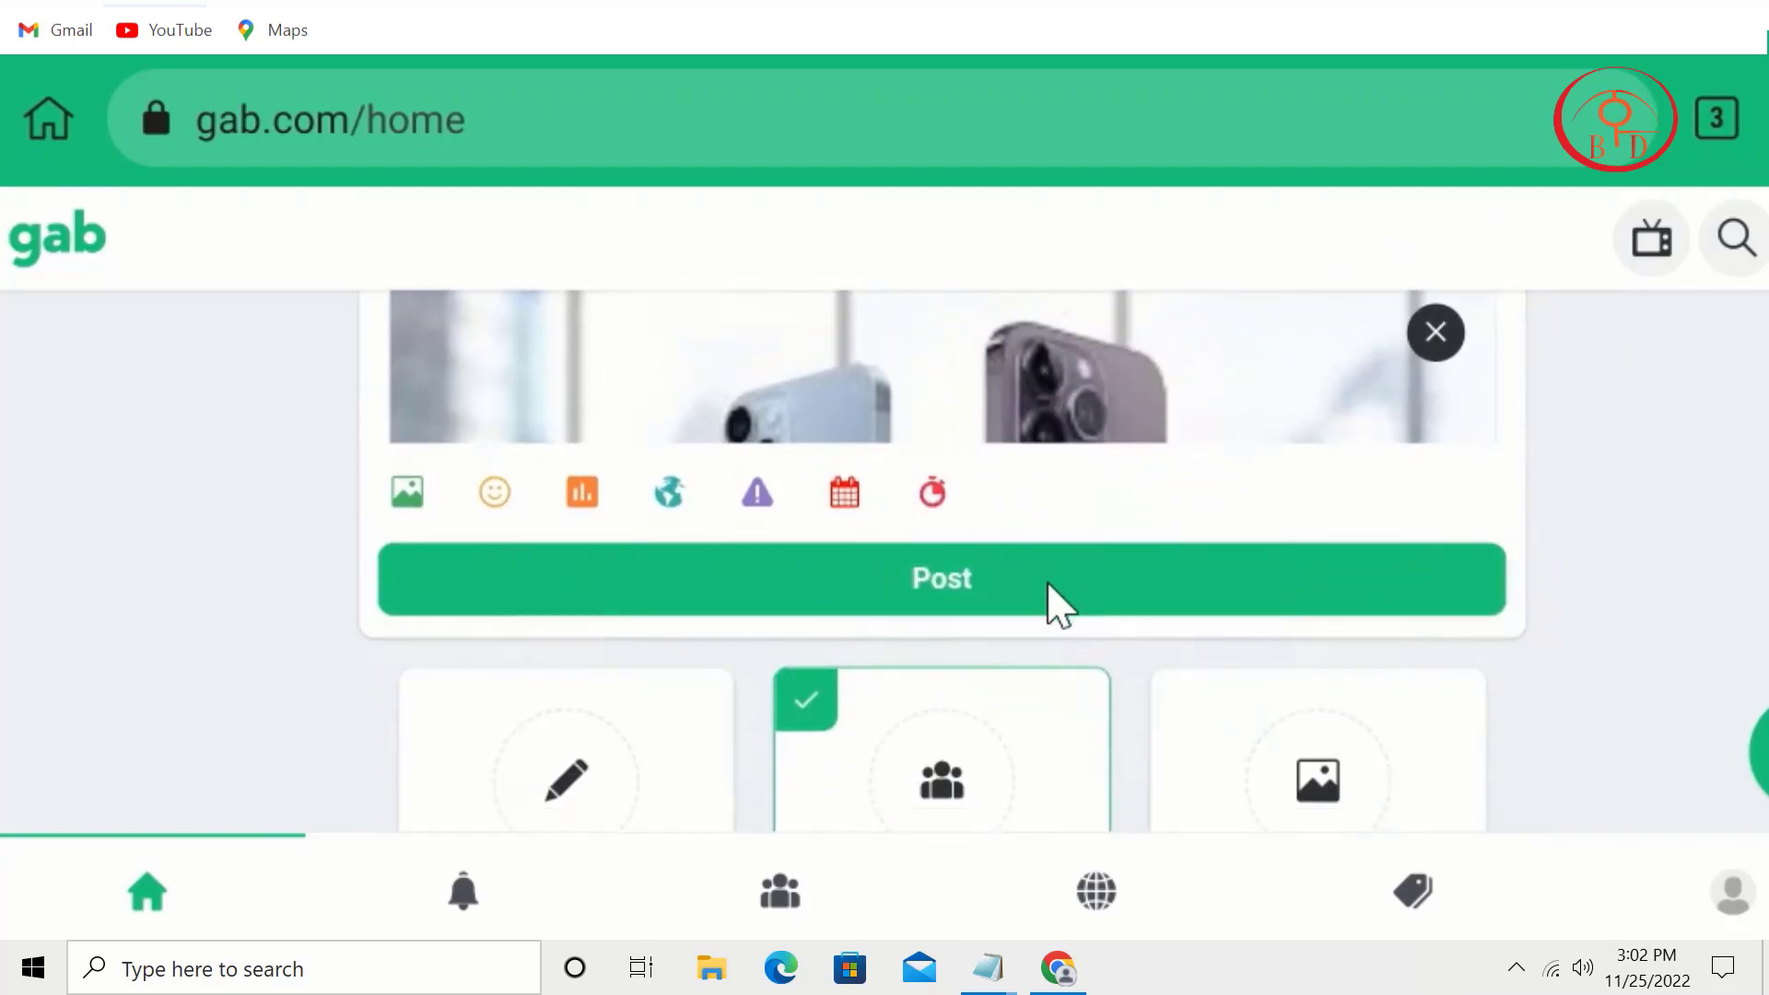
left_click(1010, 595)
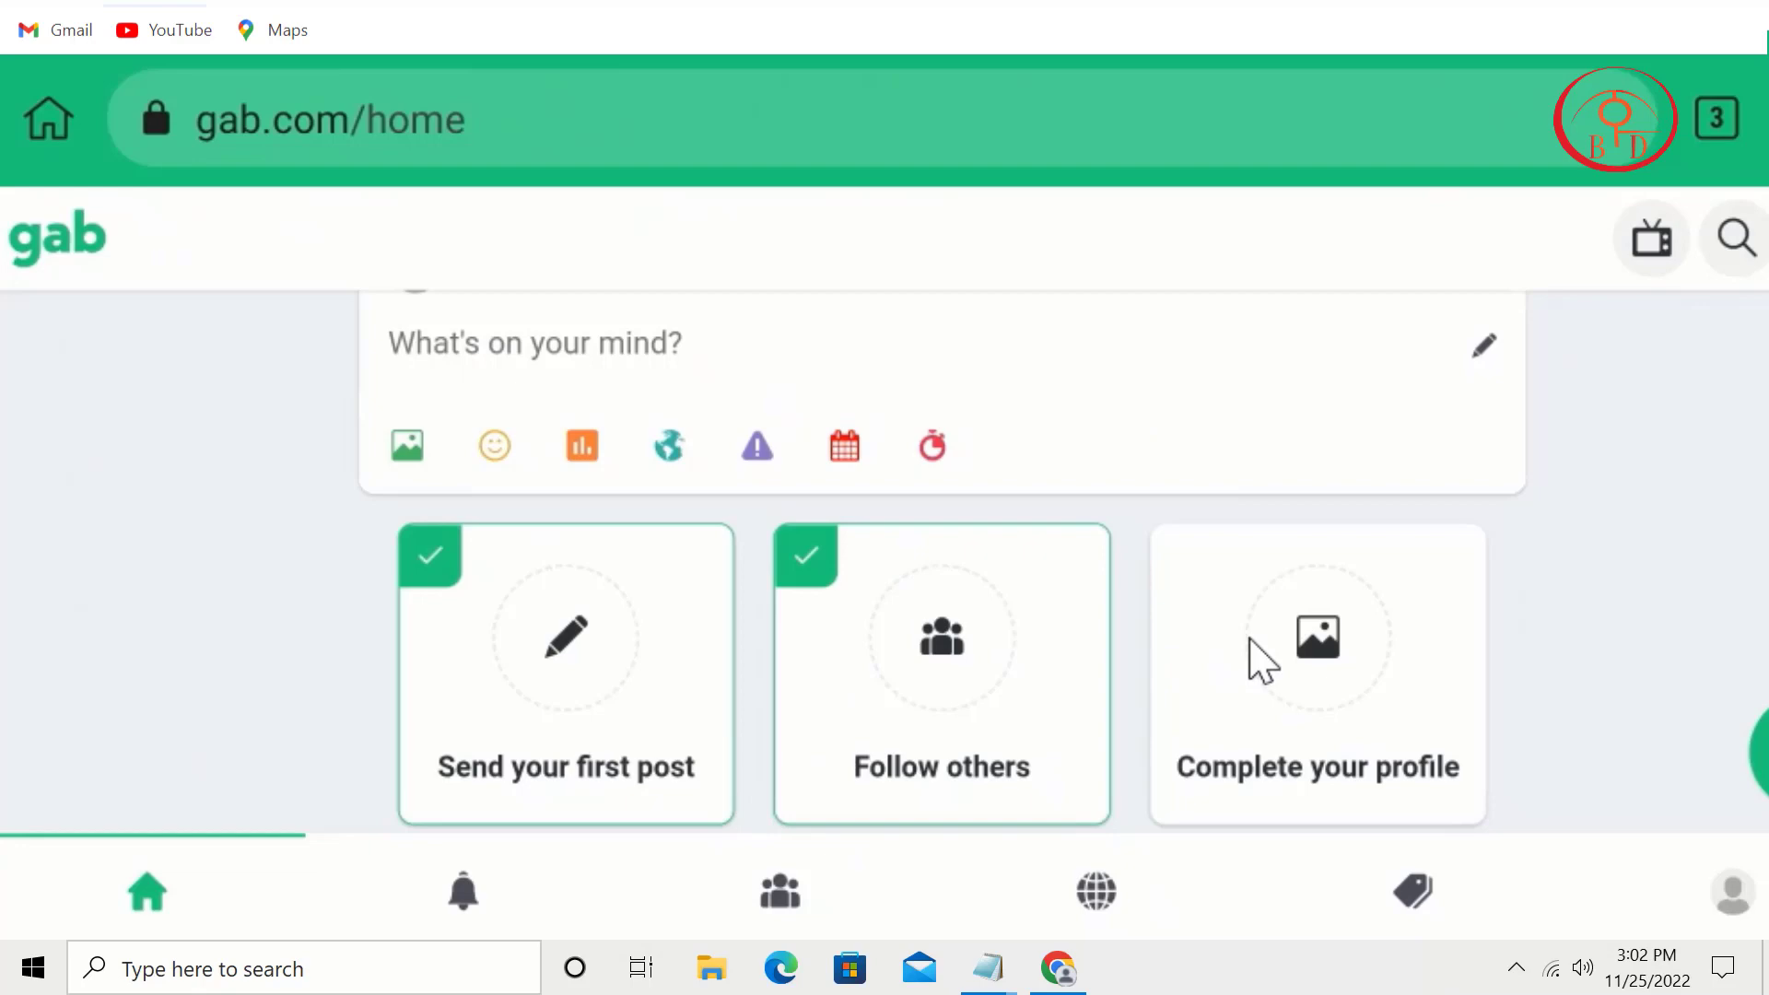
scroll(1262, 659, "down", 8)
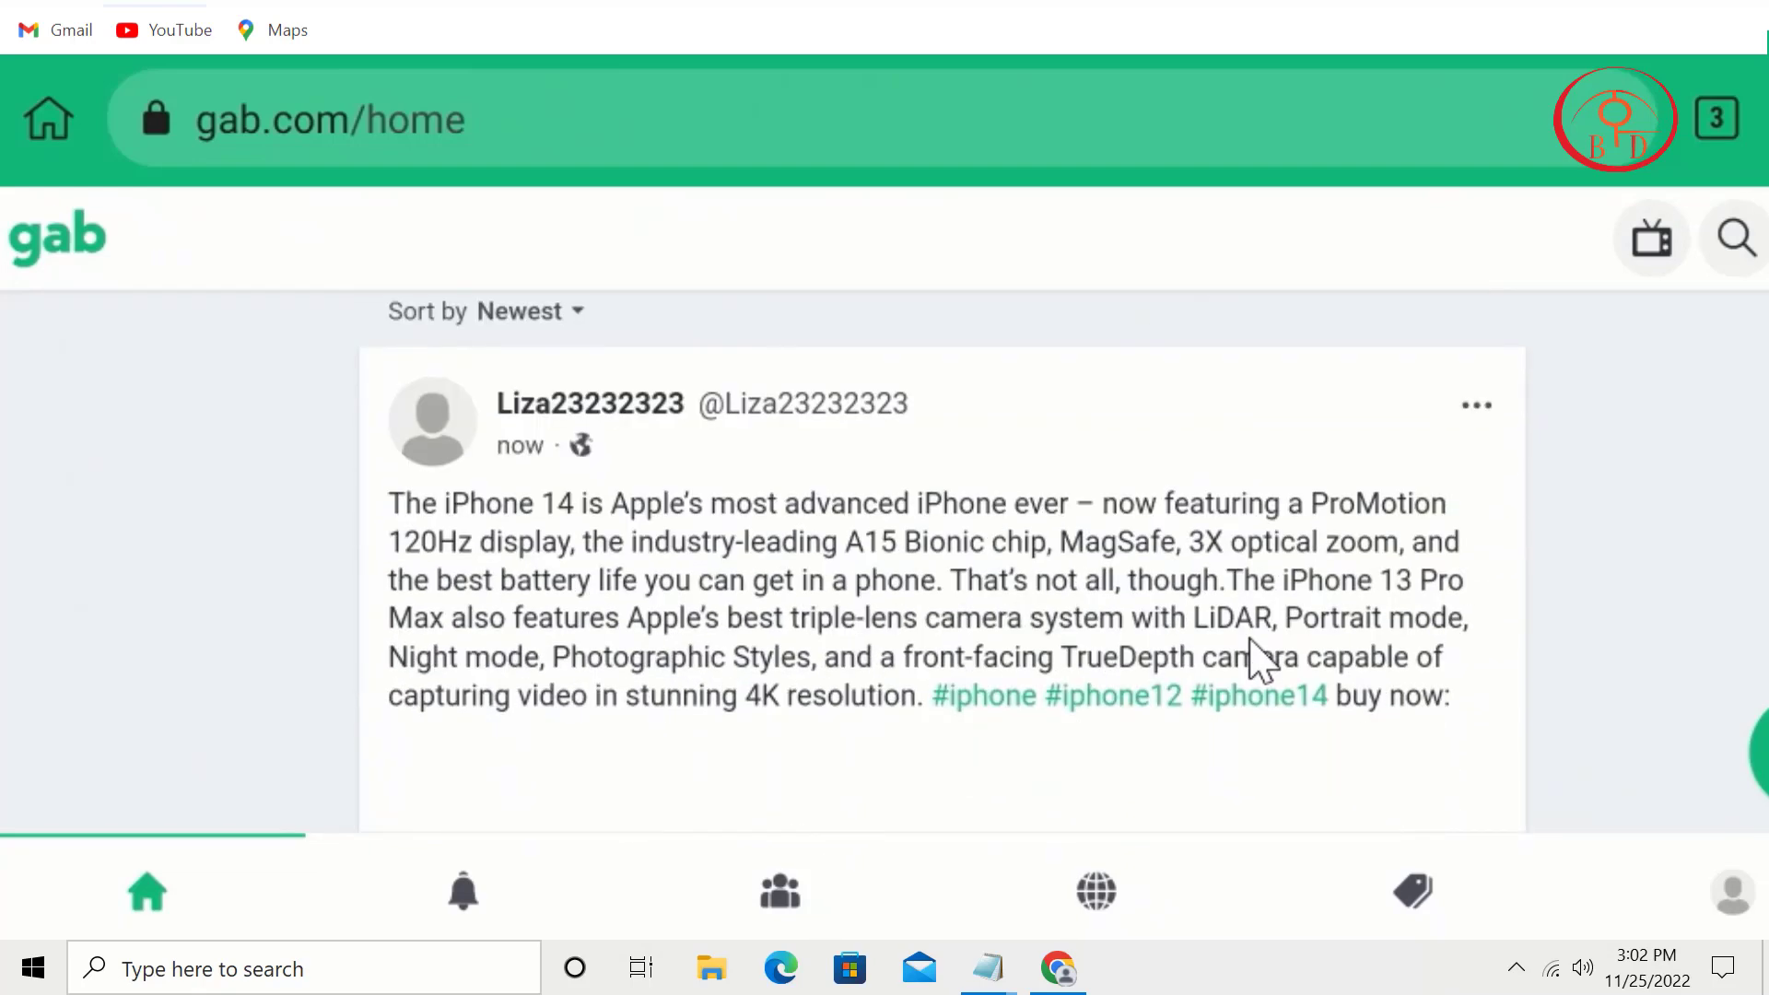
scroll(1262, 659, "down", 10)
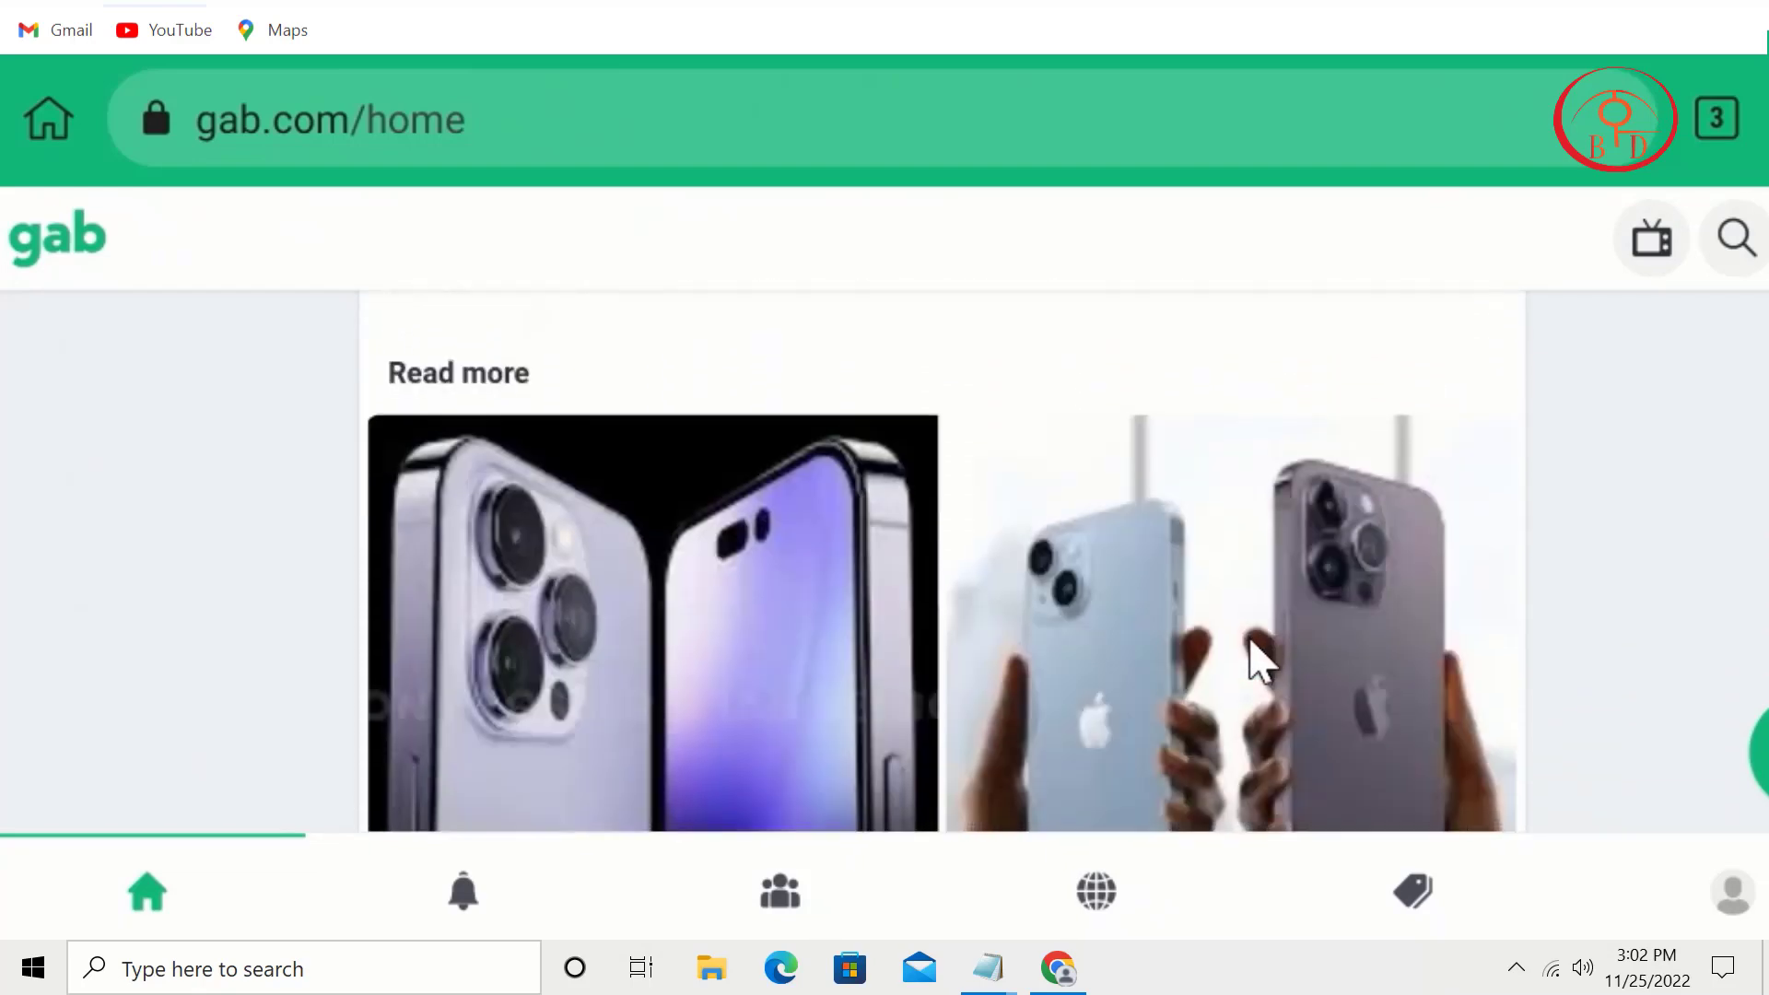
scroll(1262, 659, "down", 6)
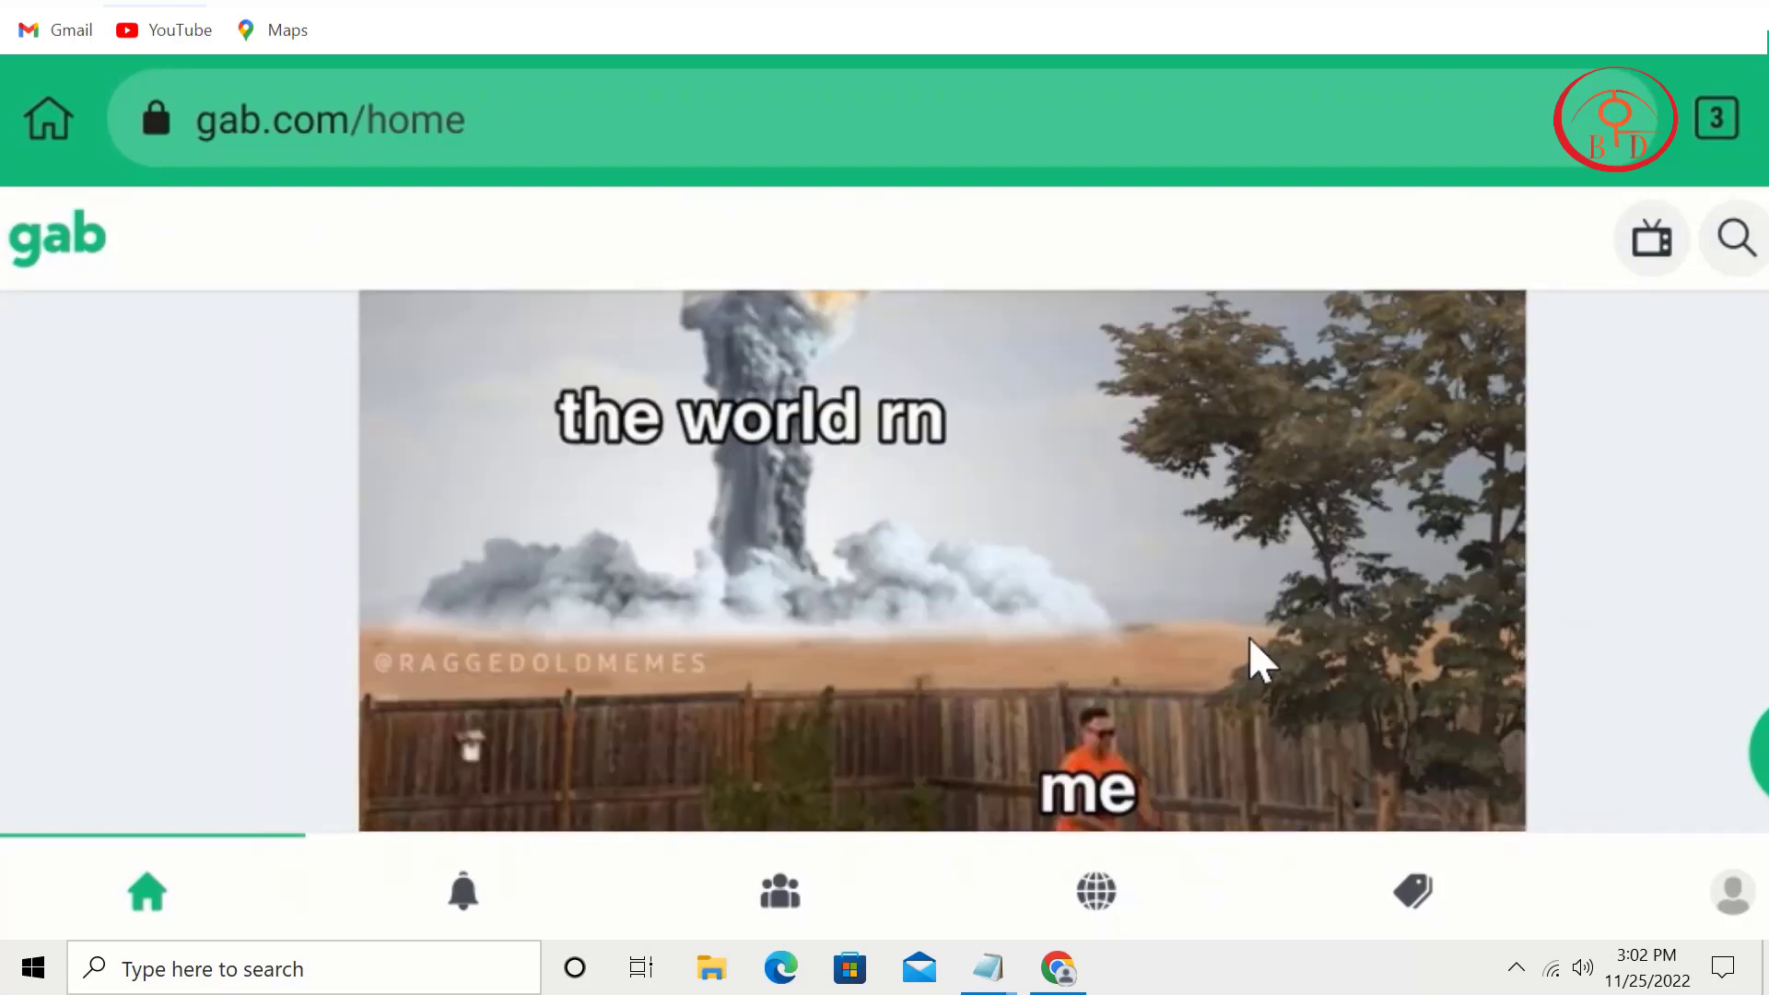
scroll(1262, 658, "up", 15)
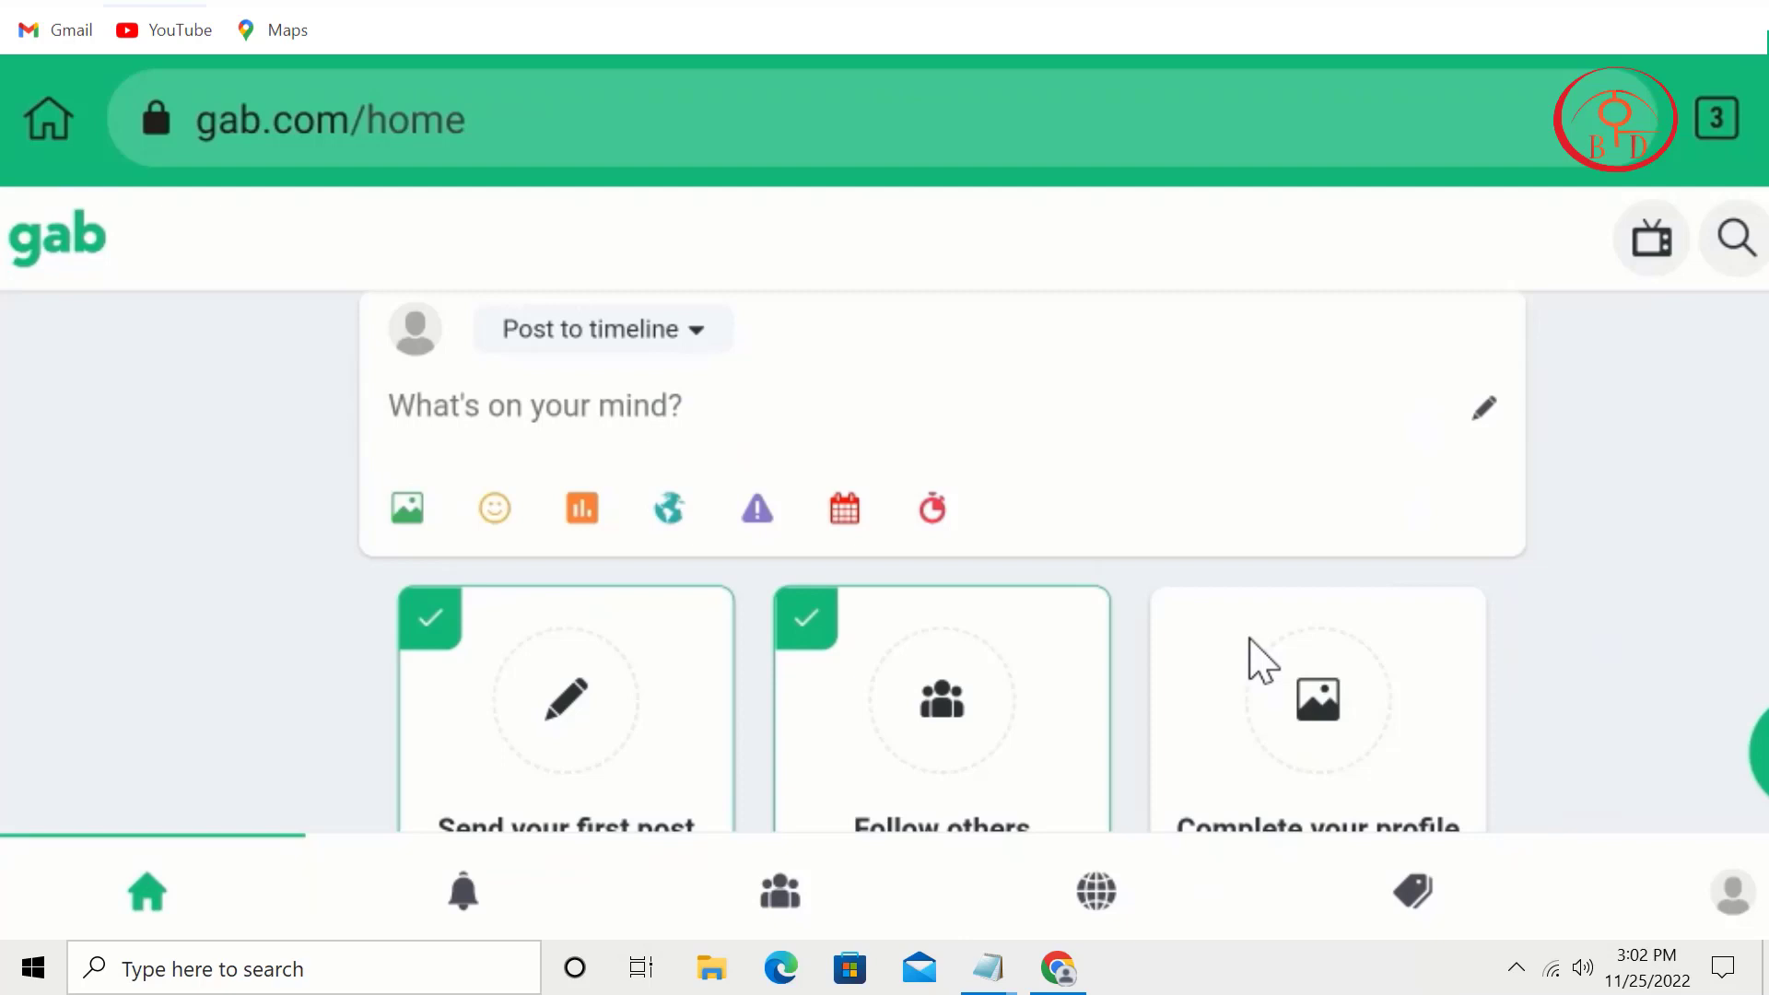
Step: Switch the post destination from timeline to the Amazon Gift Card Redeem group
left_click(559, 331)
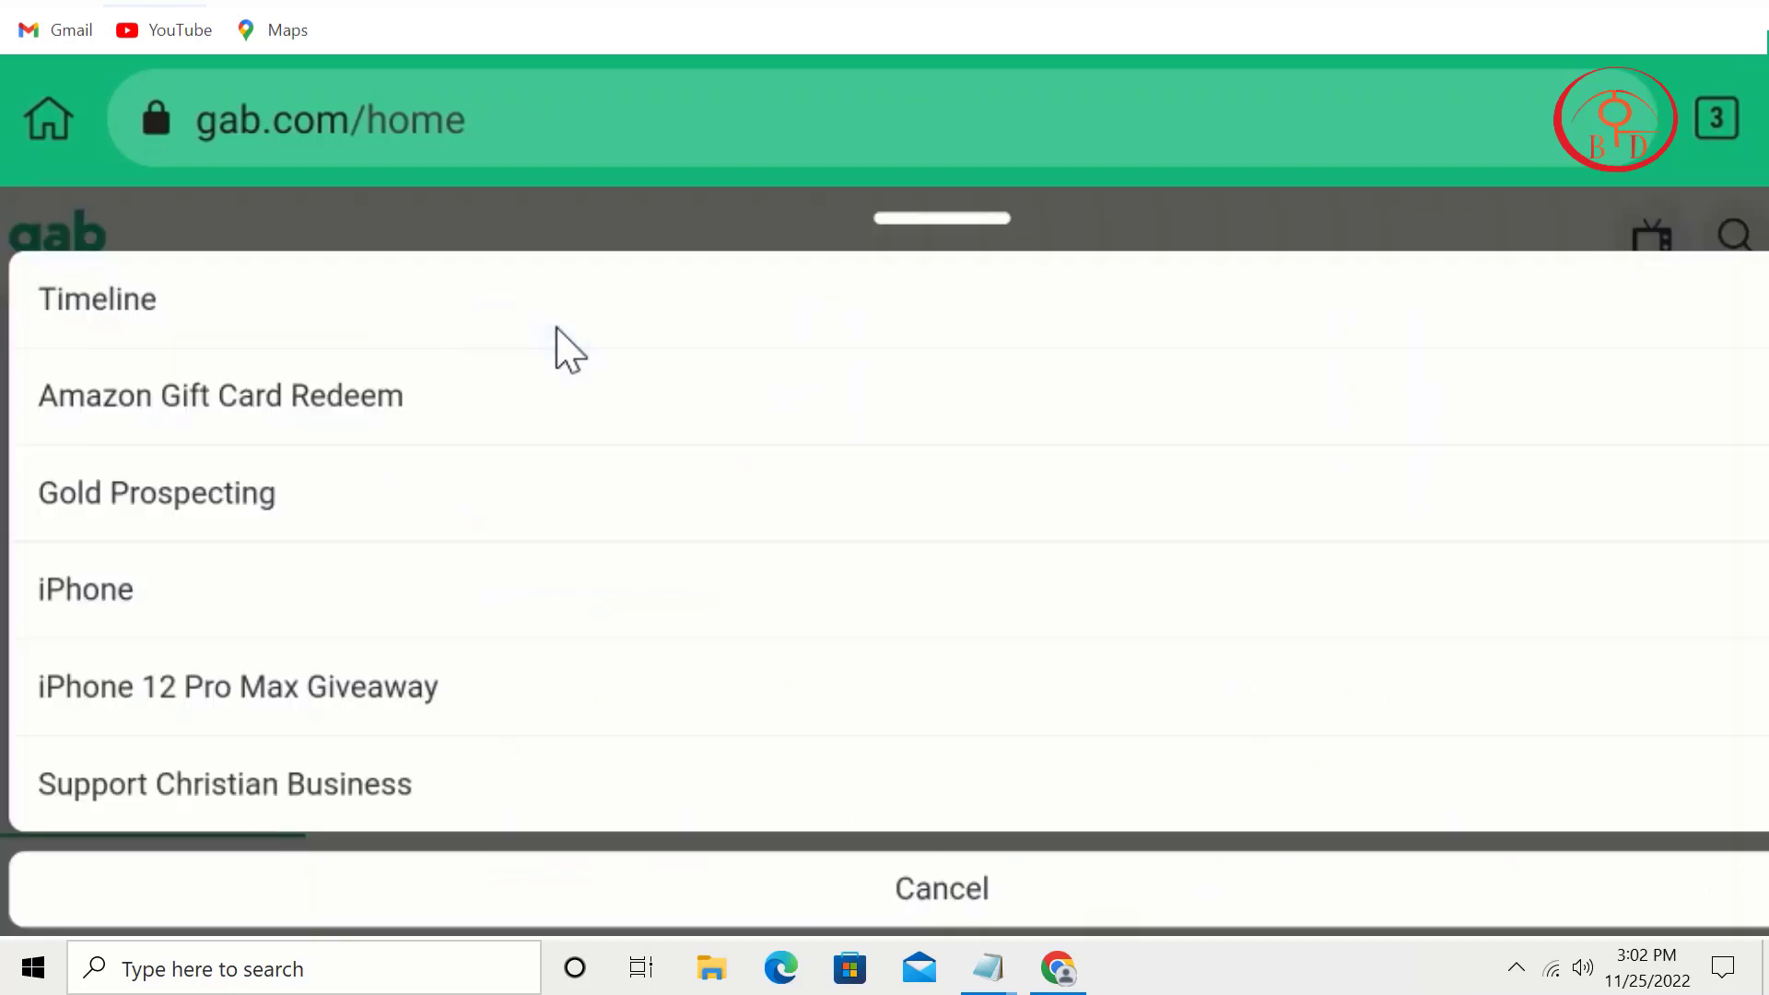
left_click(402, 412)
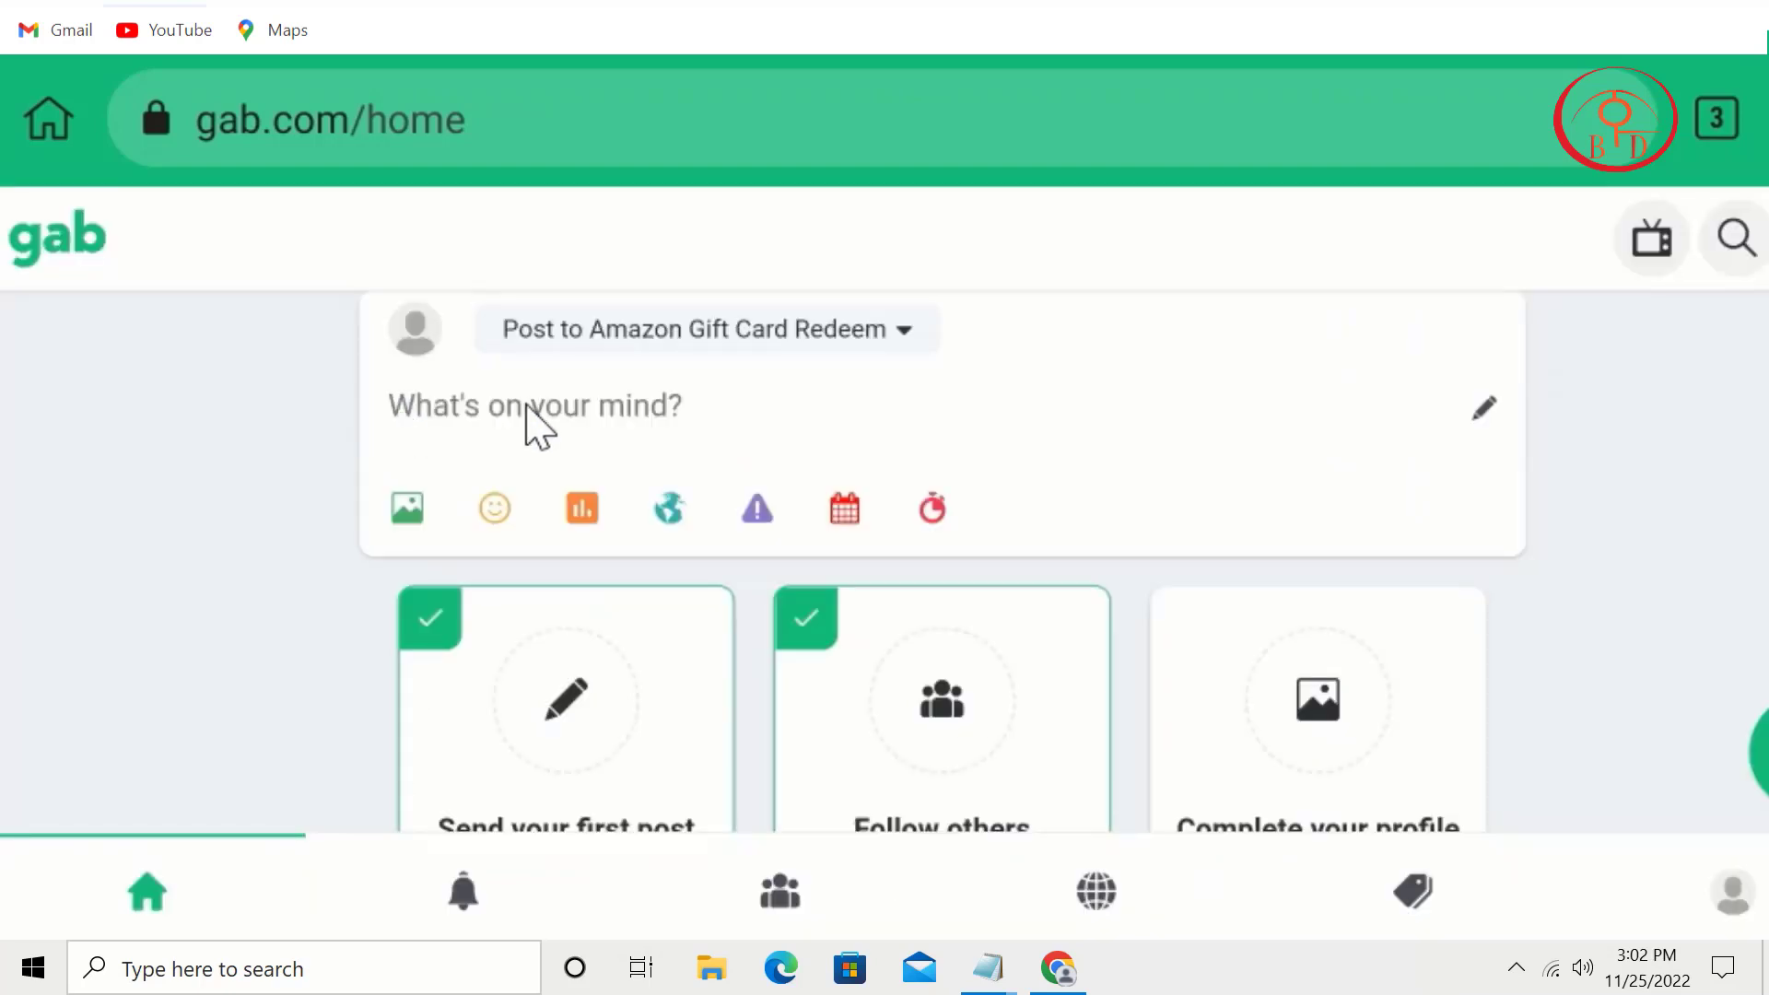
Step: Copy the Amazon promo text from the amzone notes, paste it into the post, and type 'Free Now'
mouse_move(989, 967)
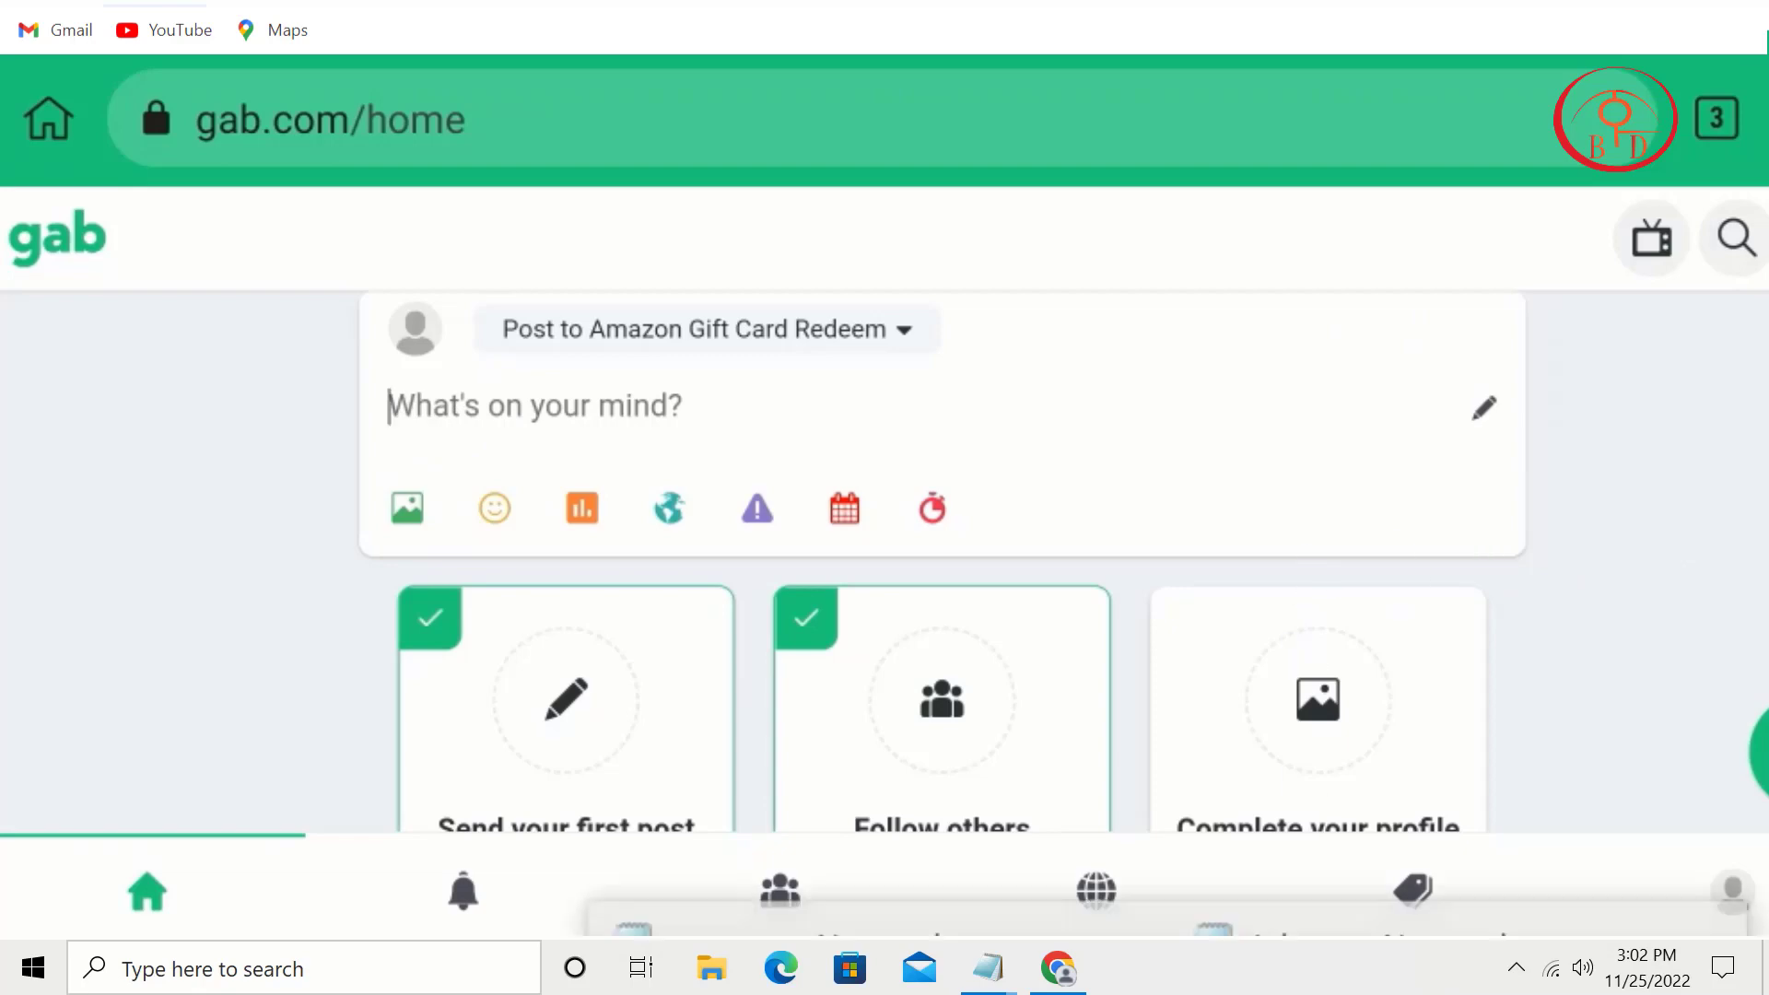
left_click(857, 926)
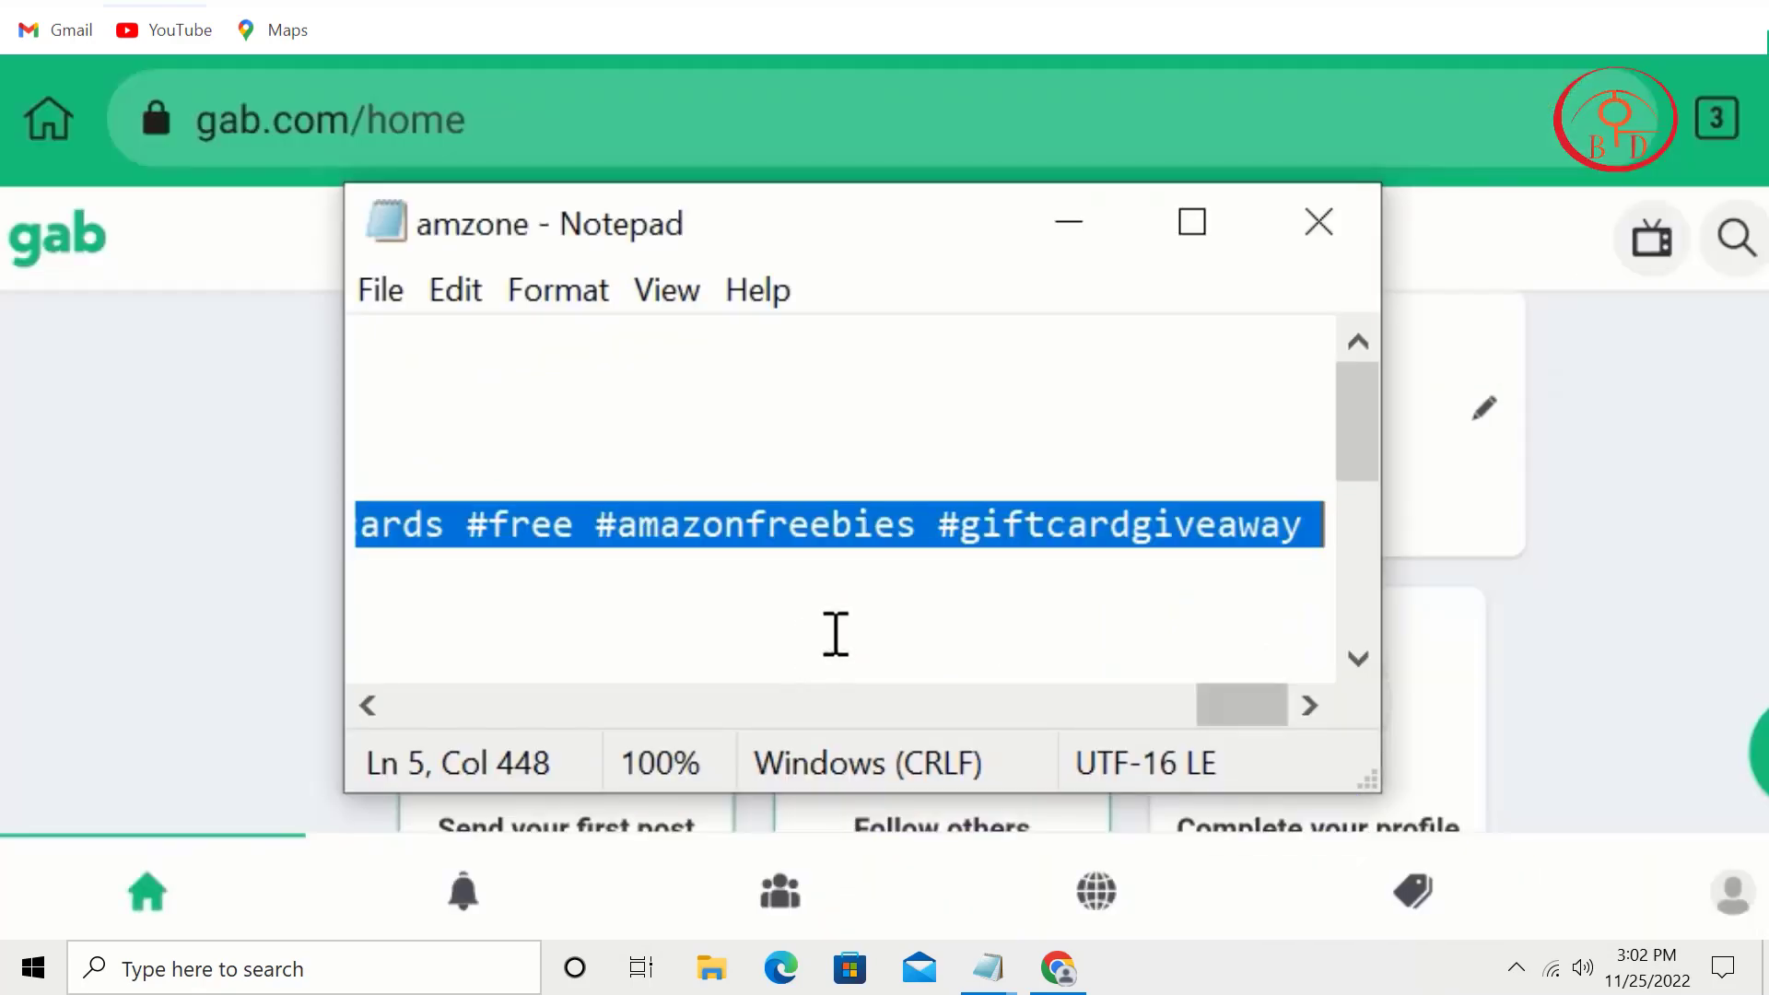
right_click(864, 553)
left_click(986, 9)
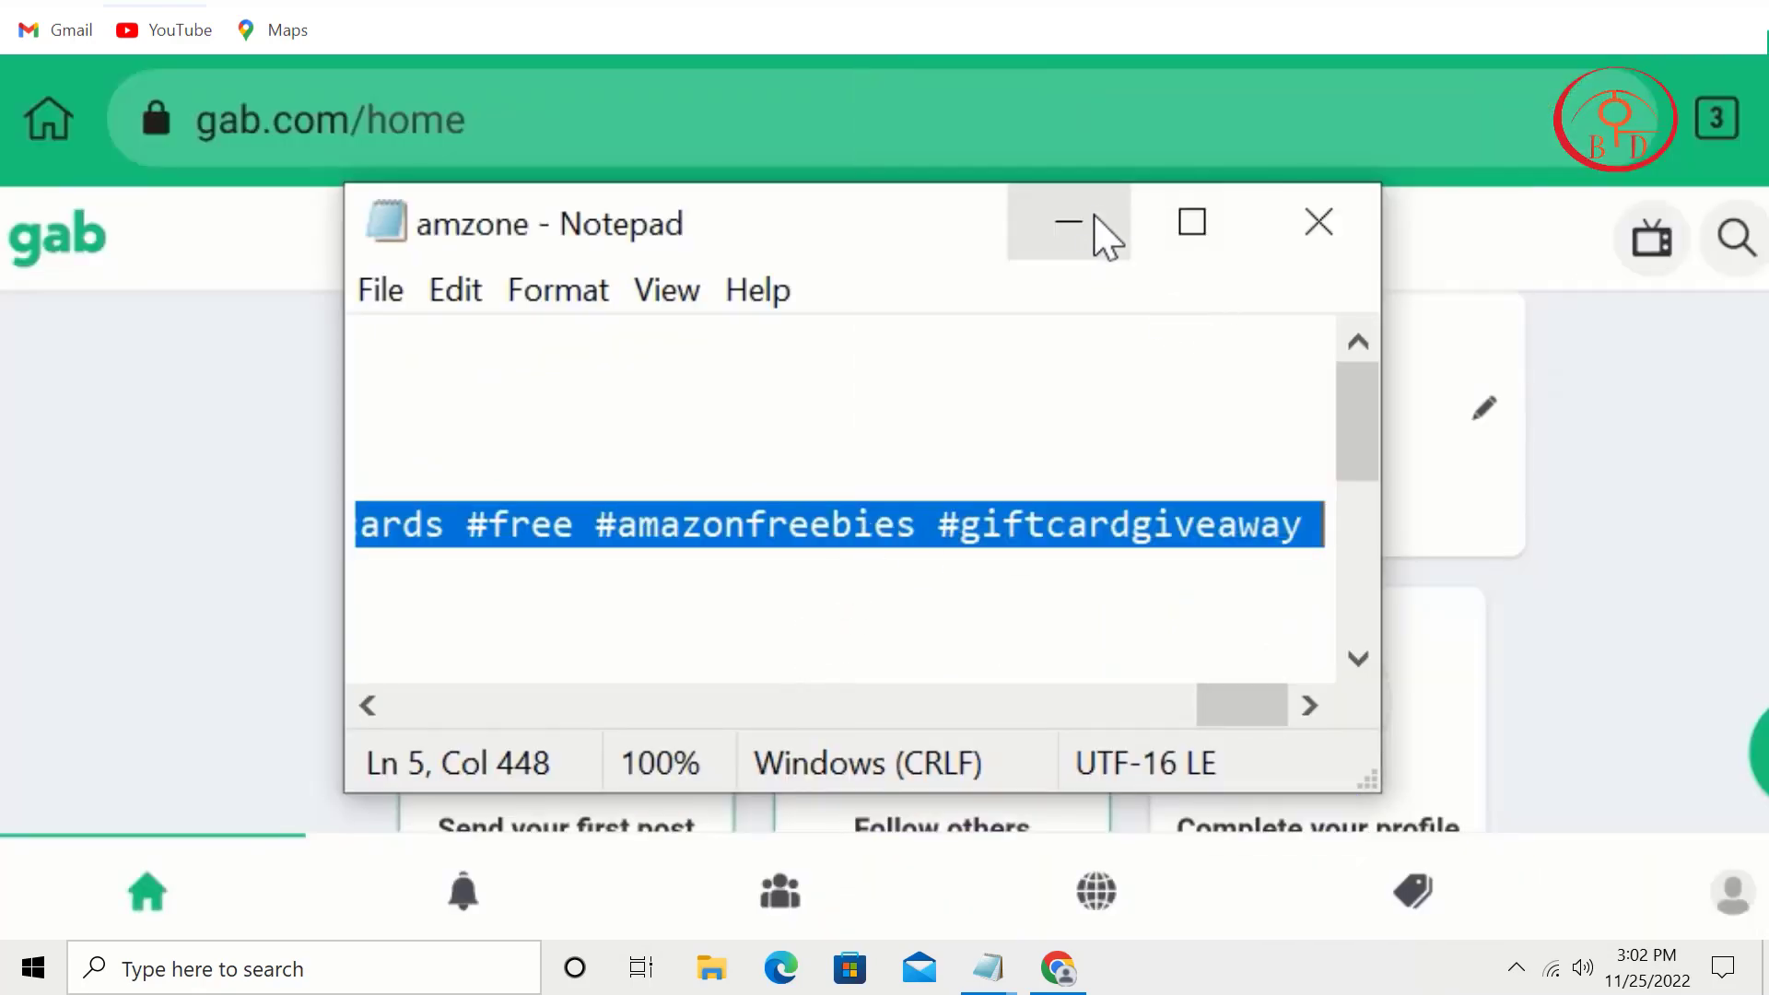
left_click(1090, 231)
left_click(458, 406)
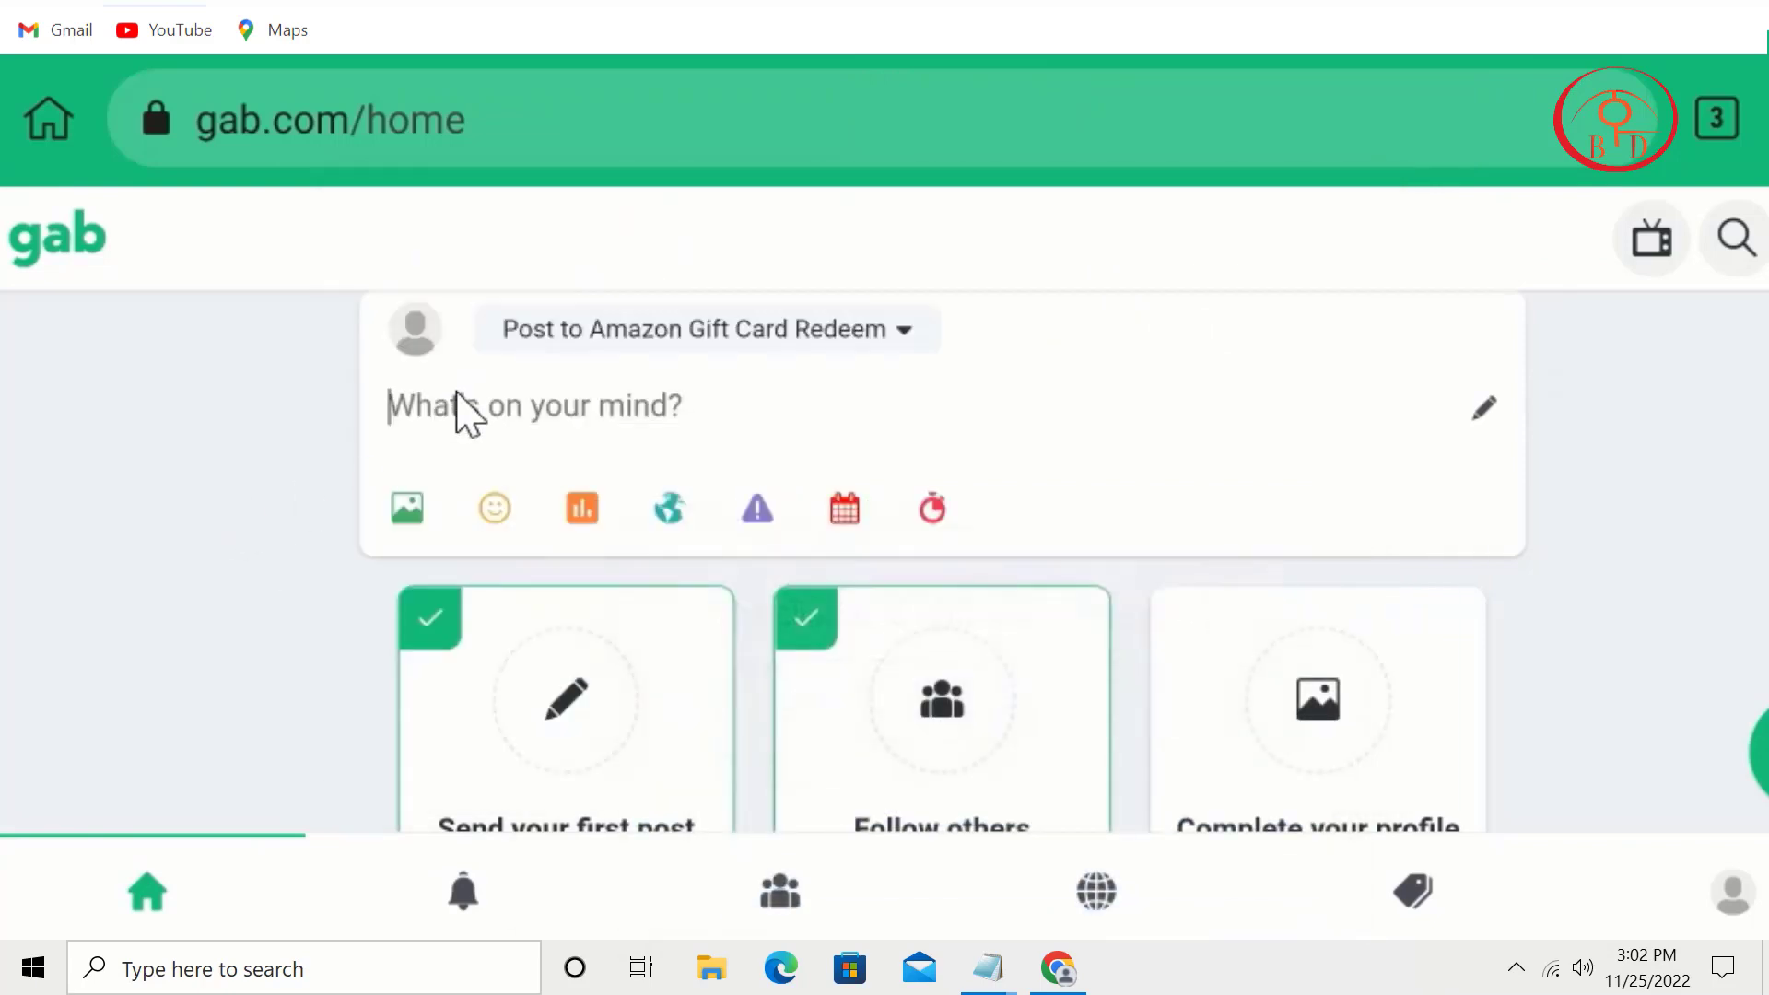
key("ctrl+v")
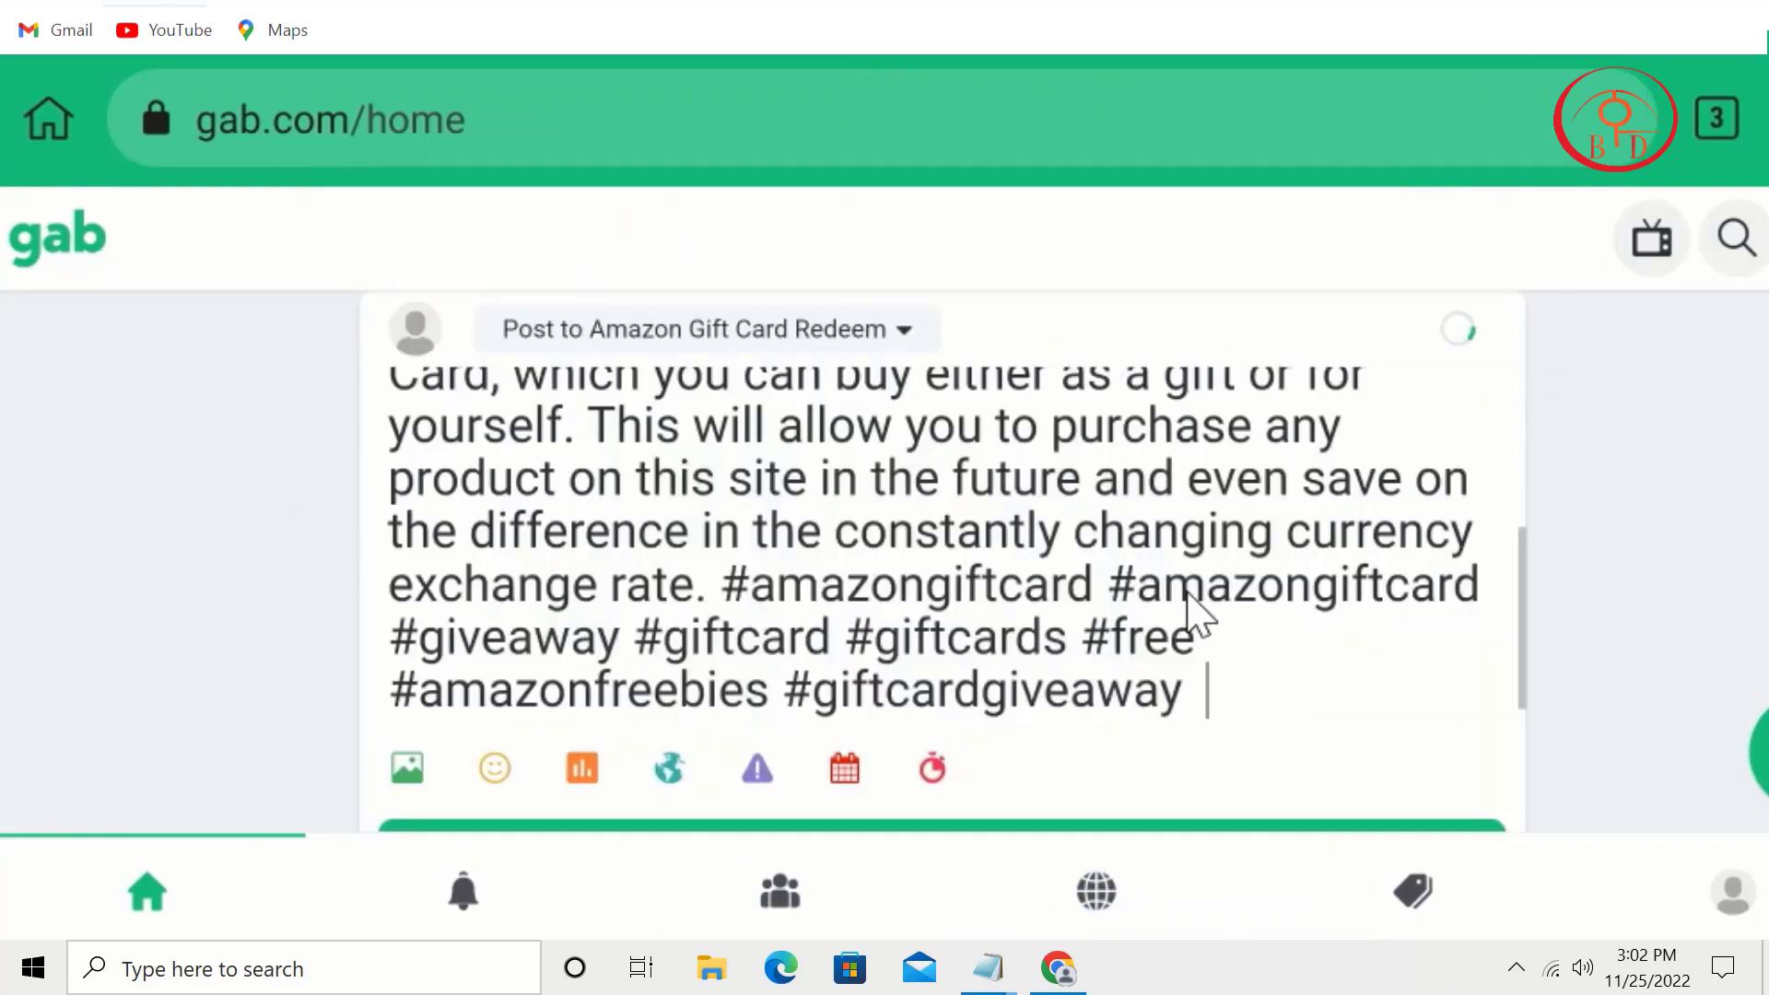
type("Fre")
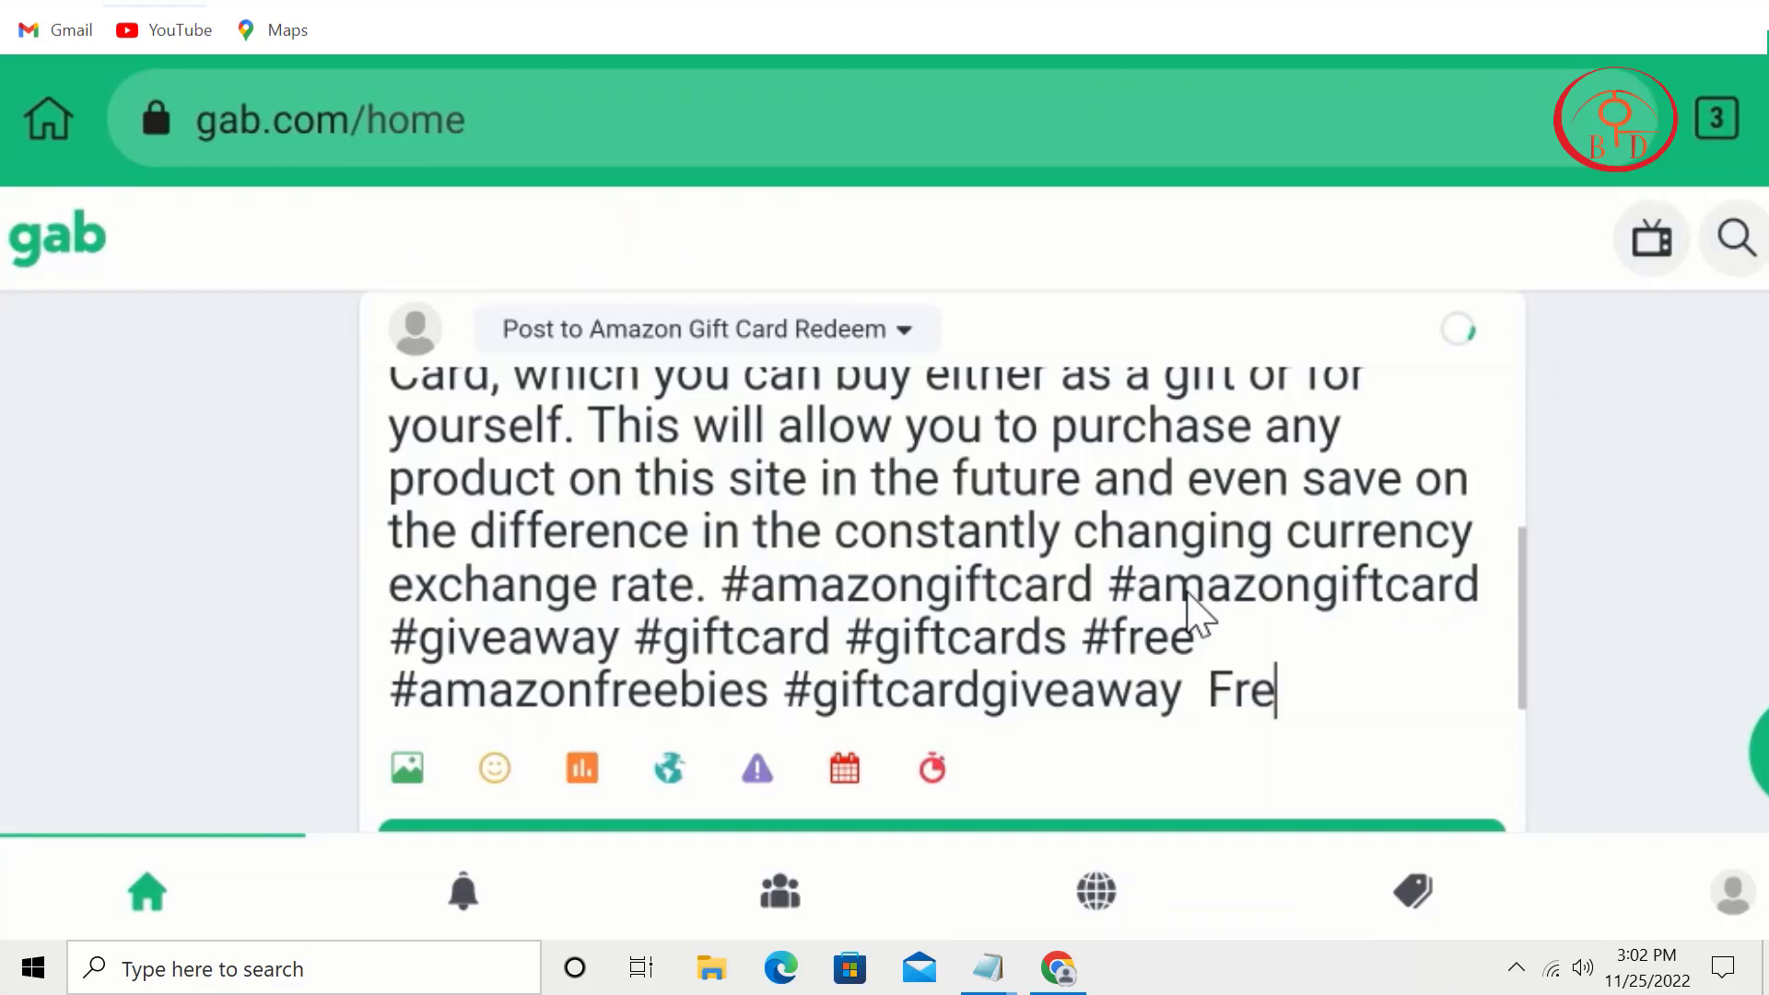
type("e No")
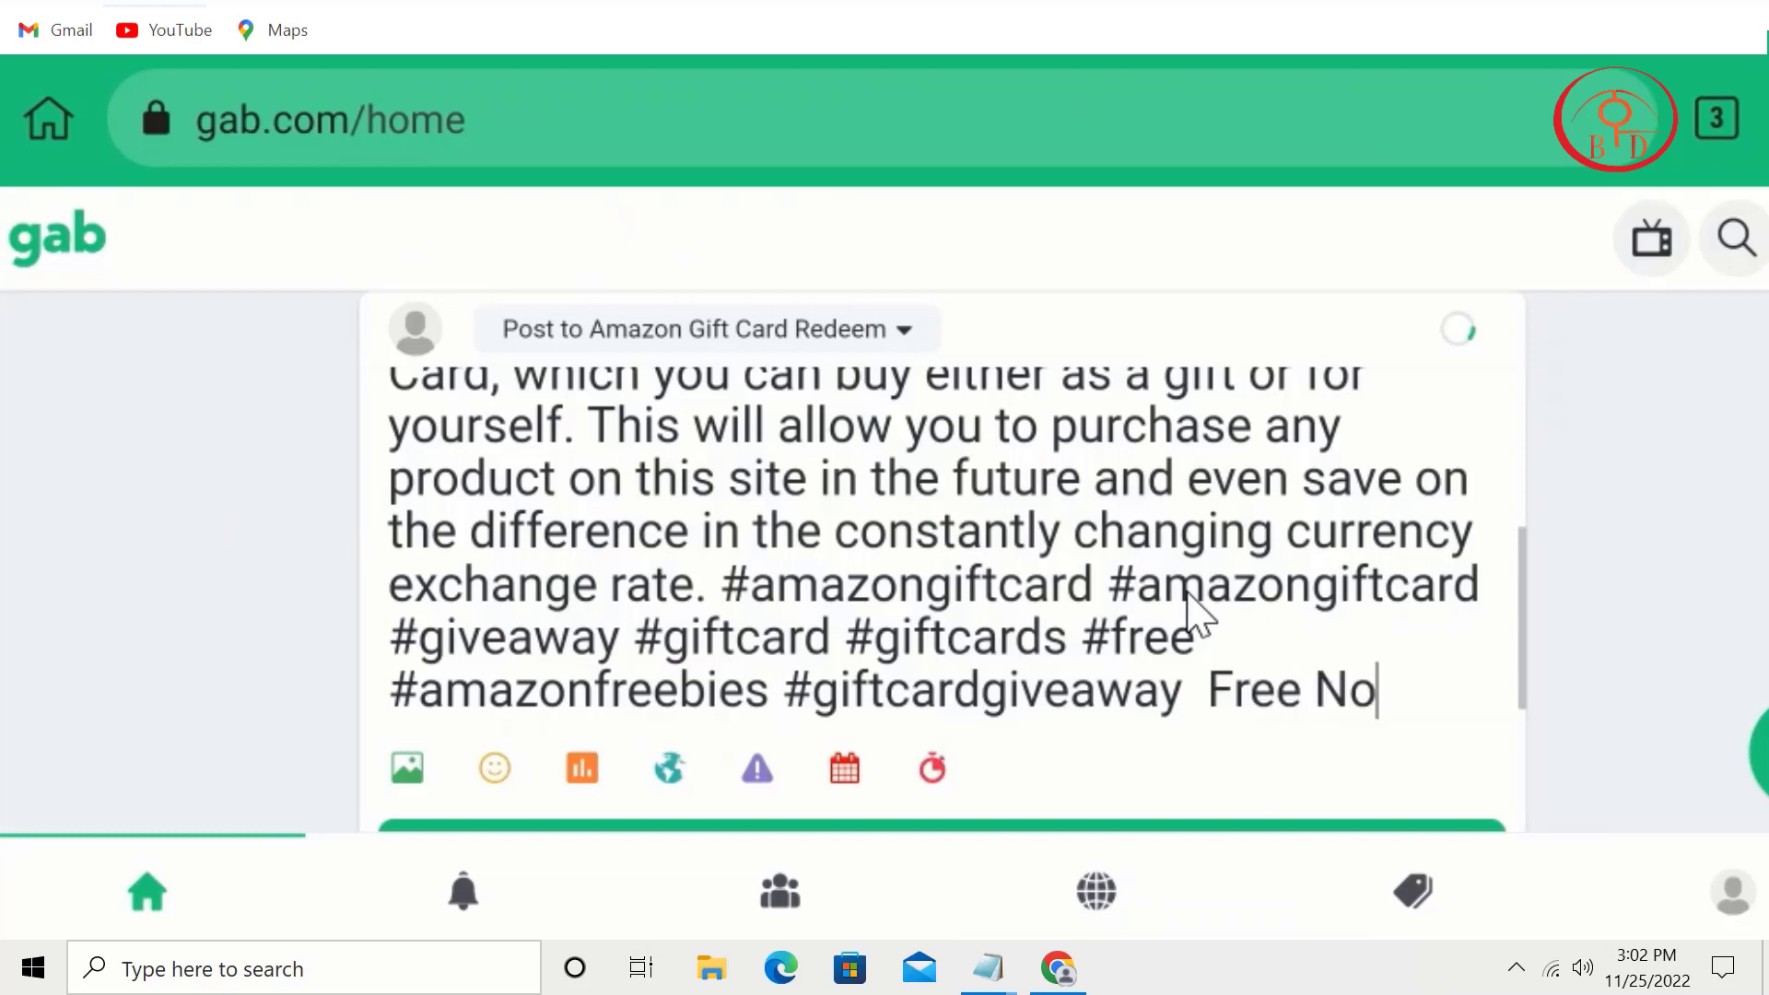
type("w")
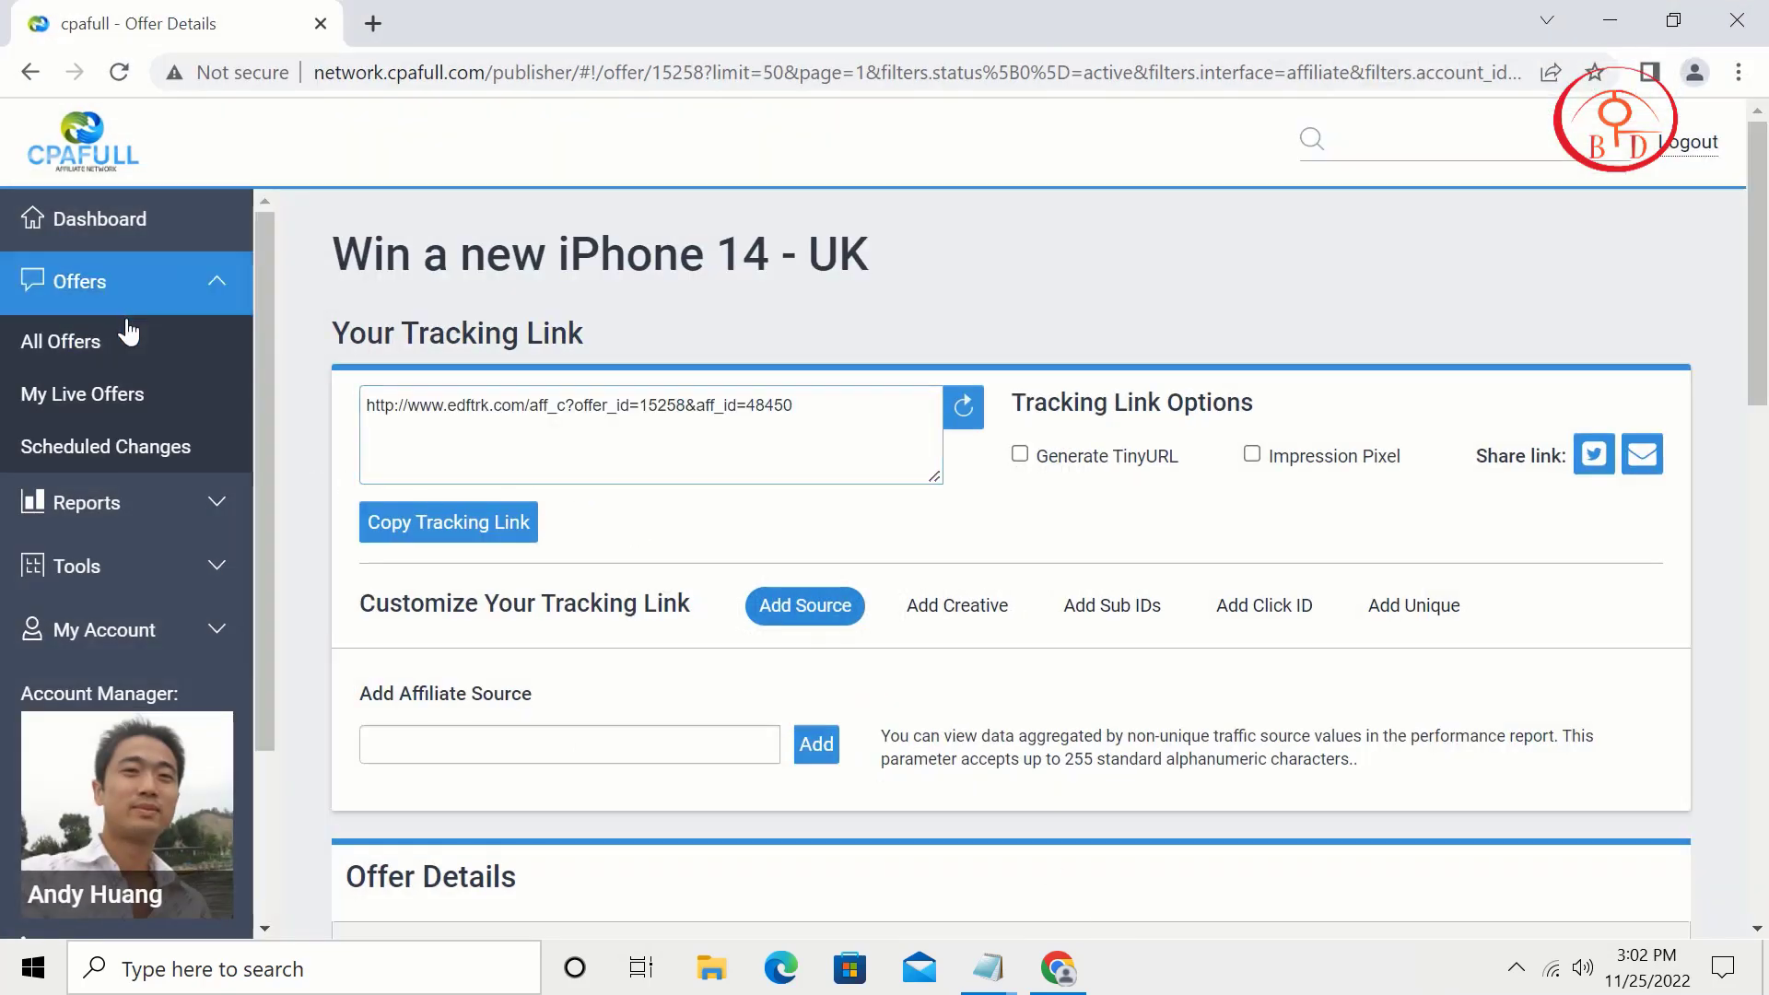
Step: Search All Offers for Amazon, open S&P - Amazon $500 - US, and copy its short tracking link
left_click(128, 331)
left_click(516, 363)
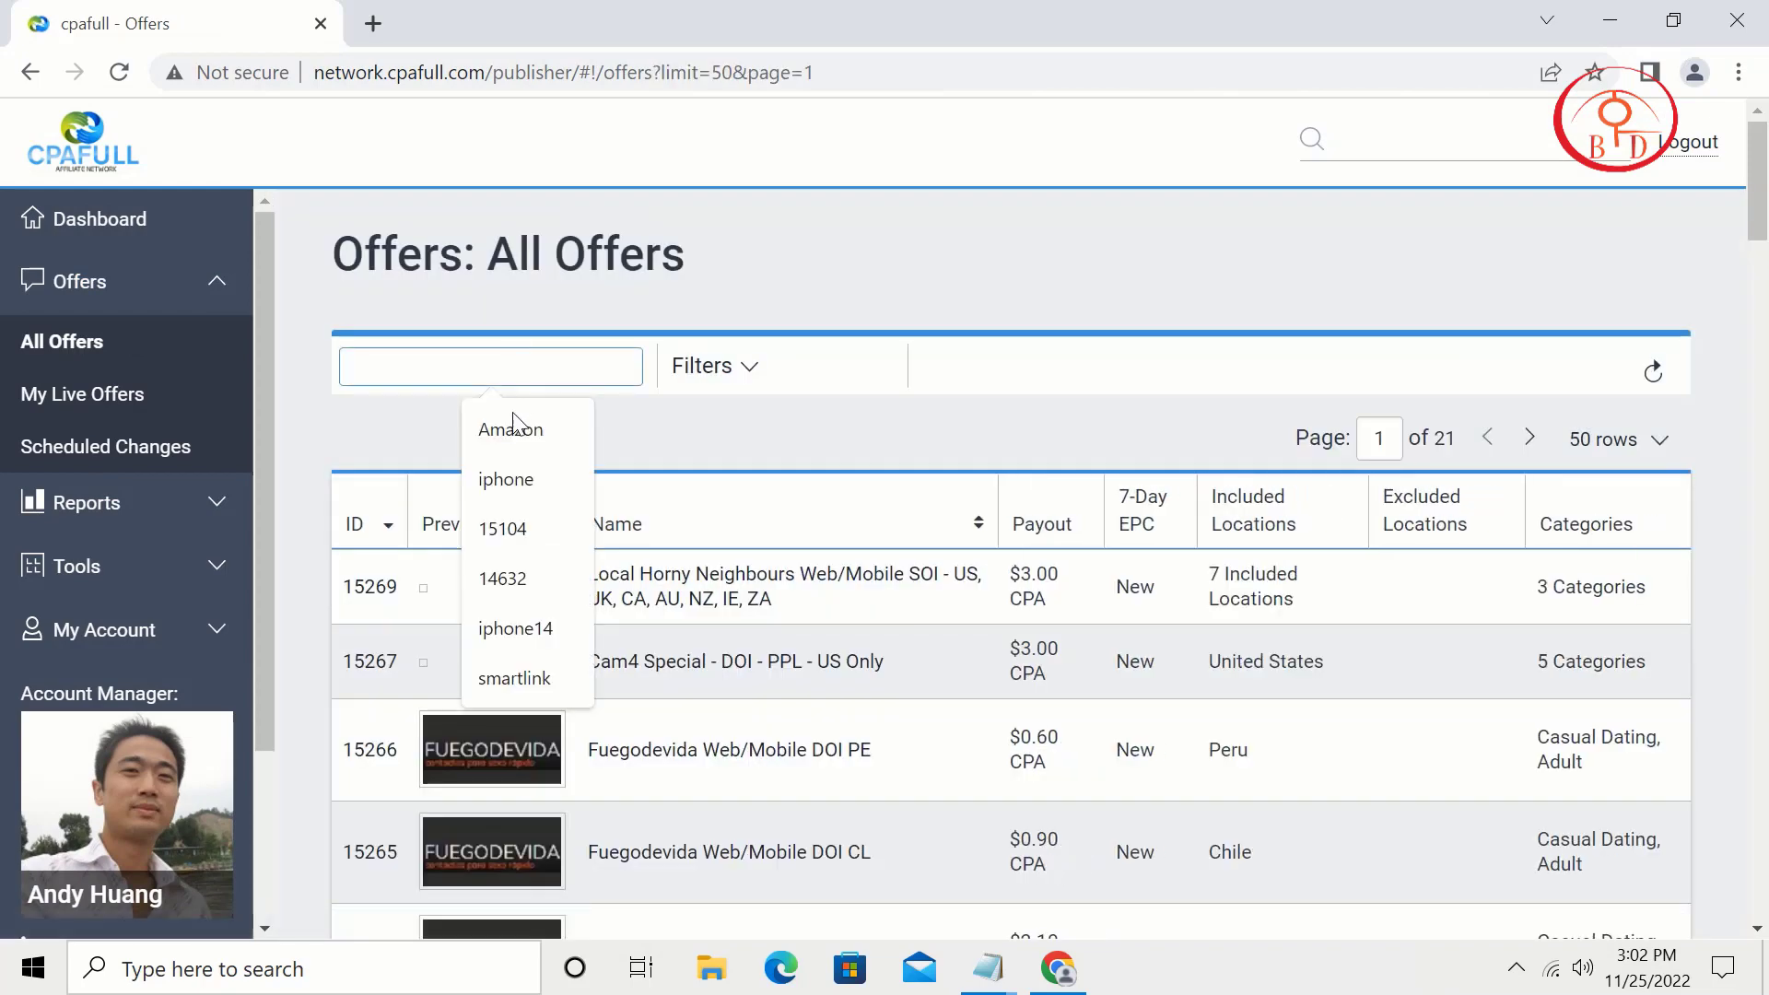
left_click(512, 430)
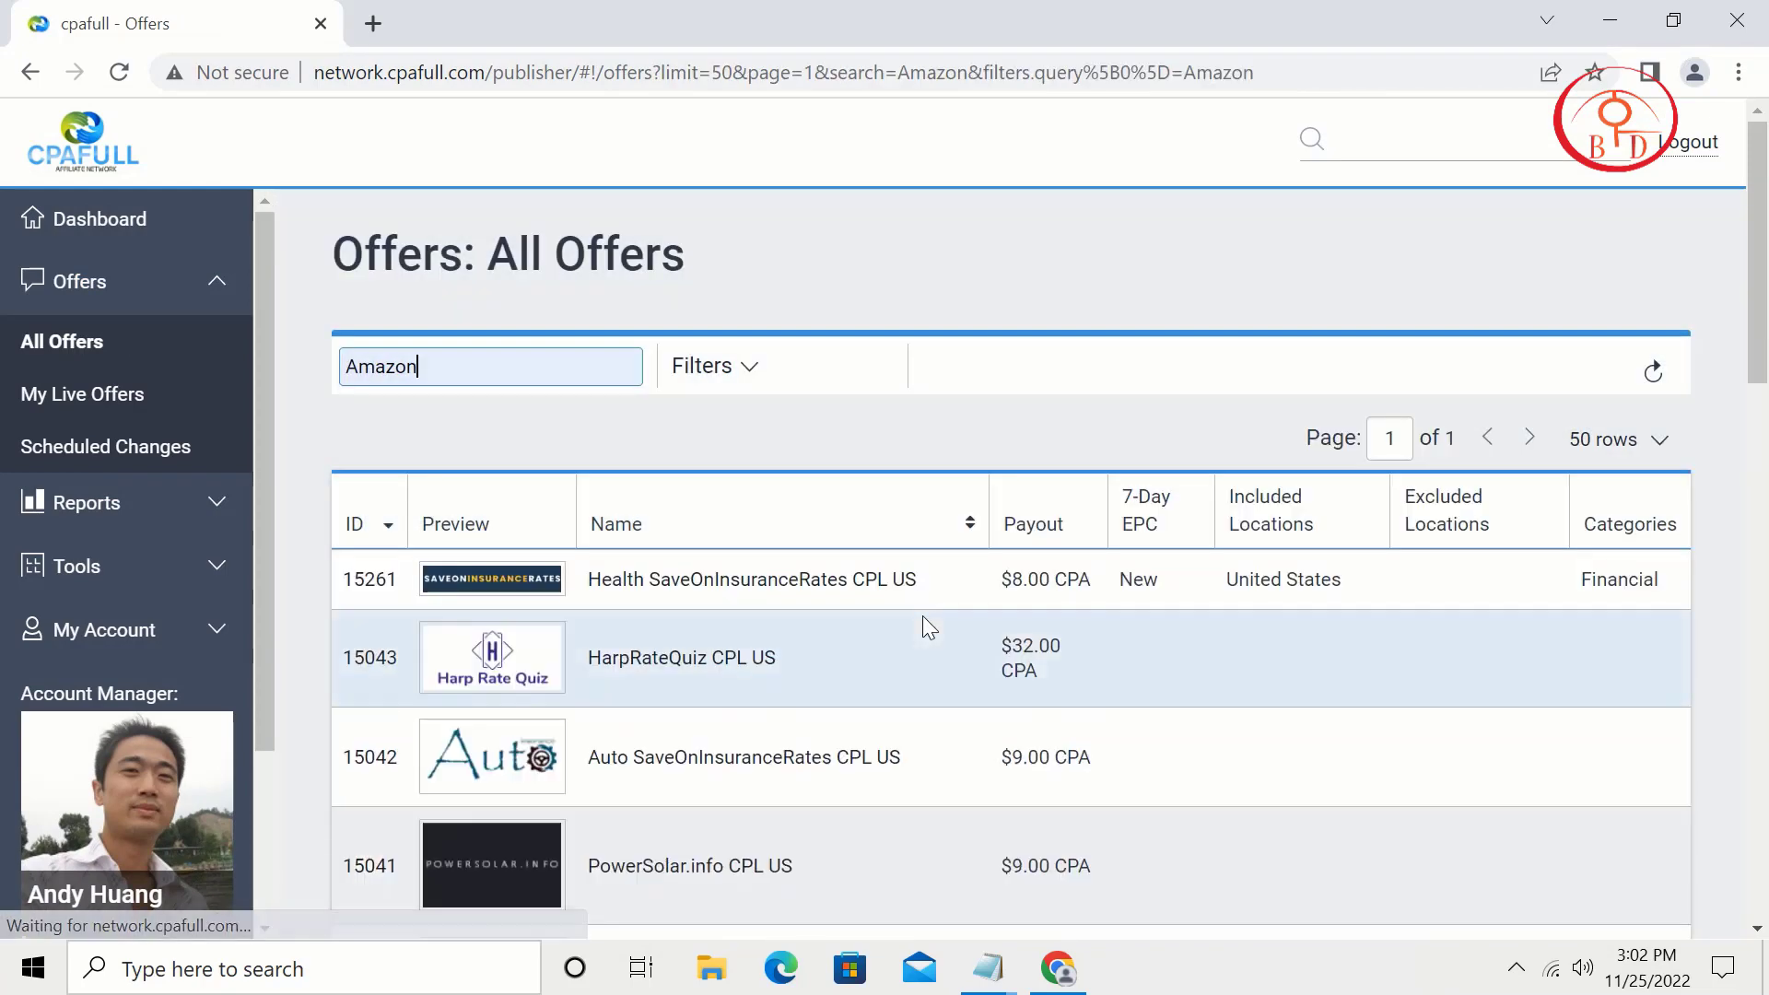
scroll(921, 615, "down", 20)
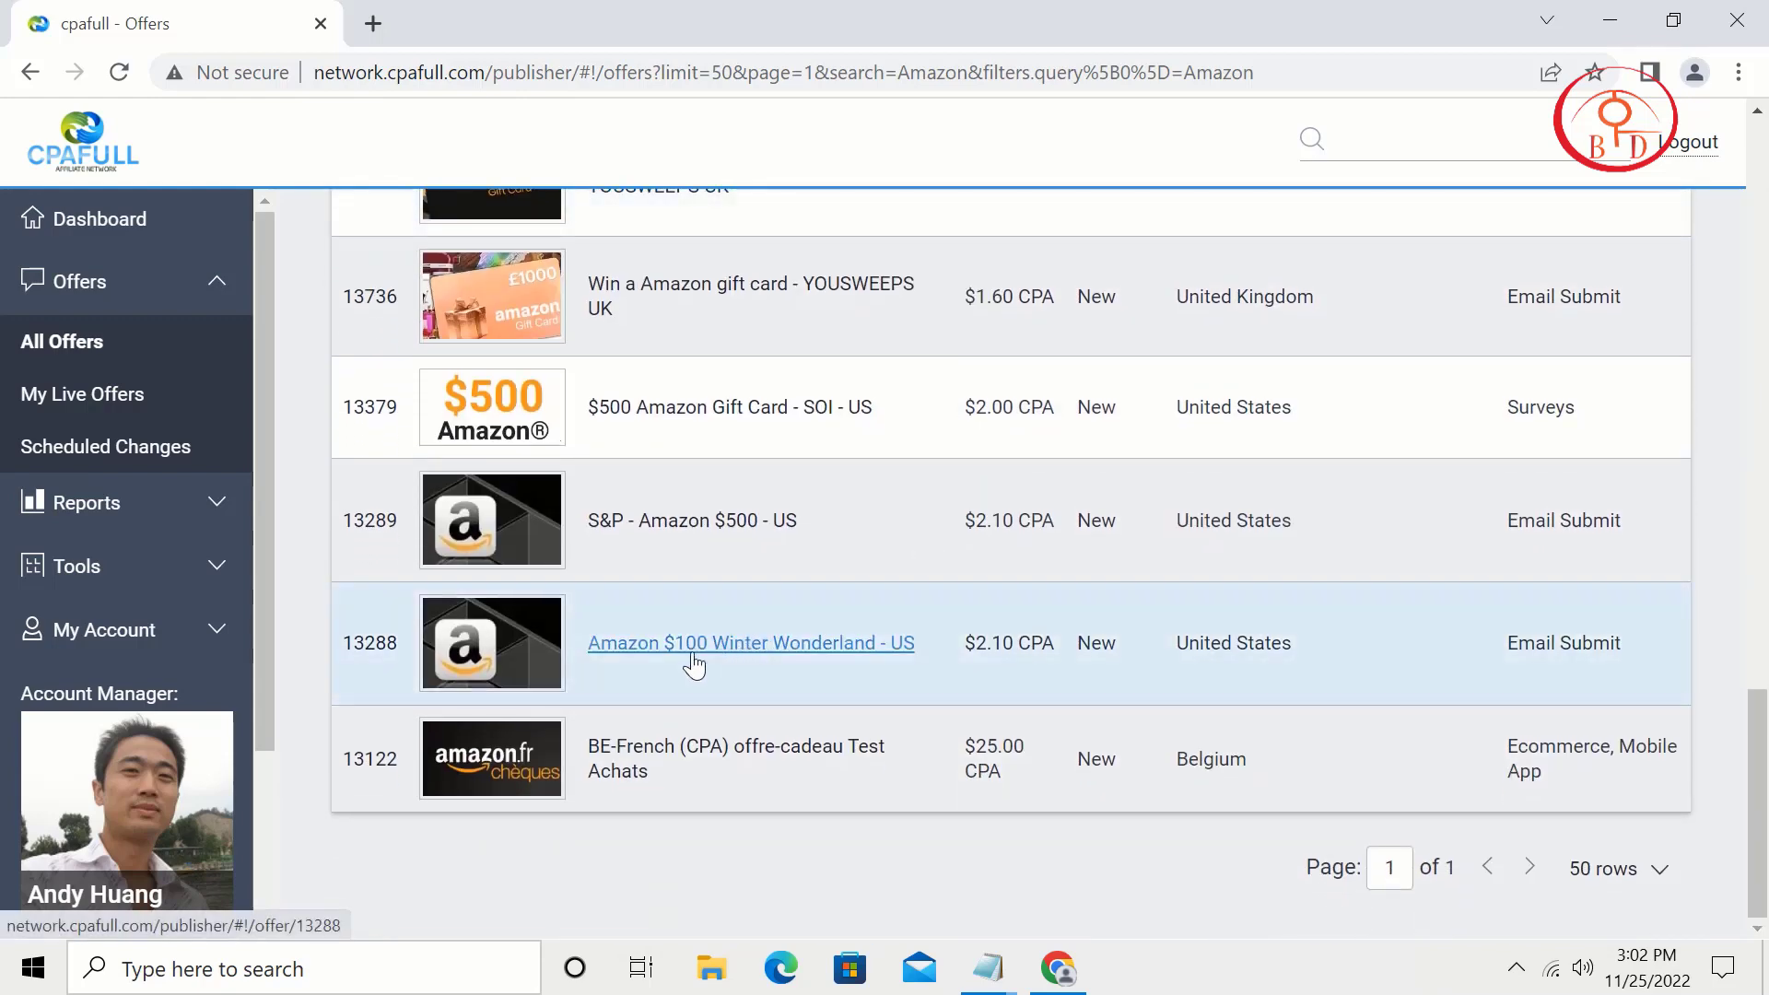
left_click(718, 527)
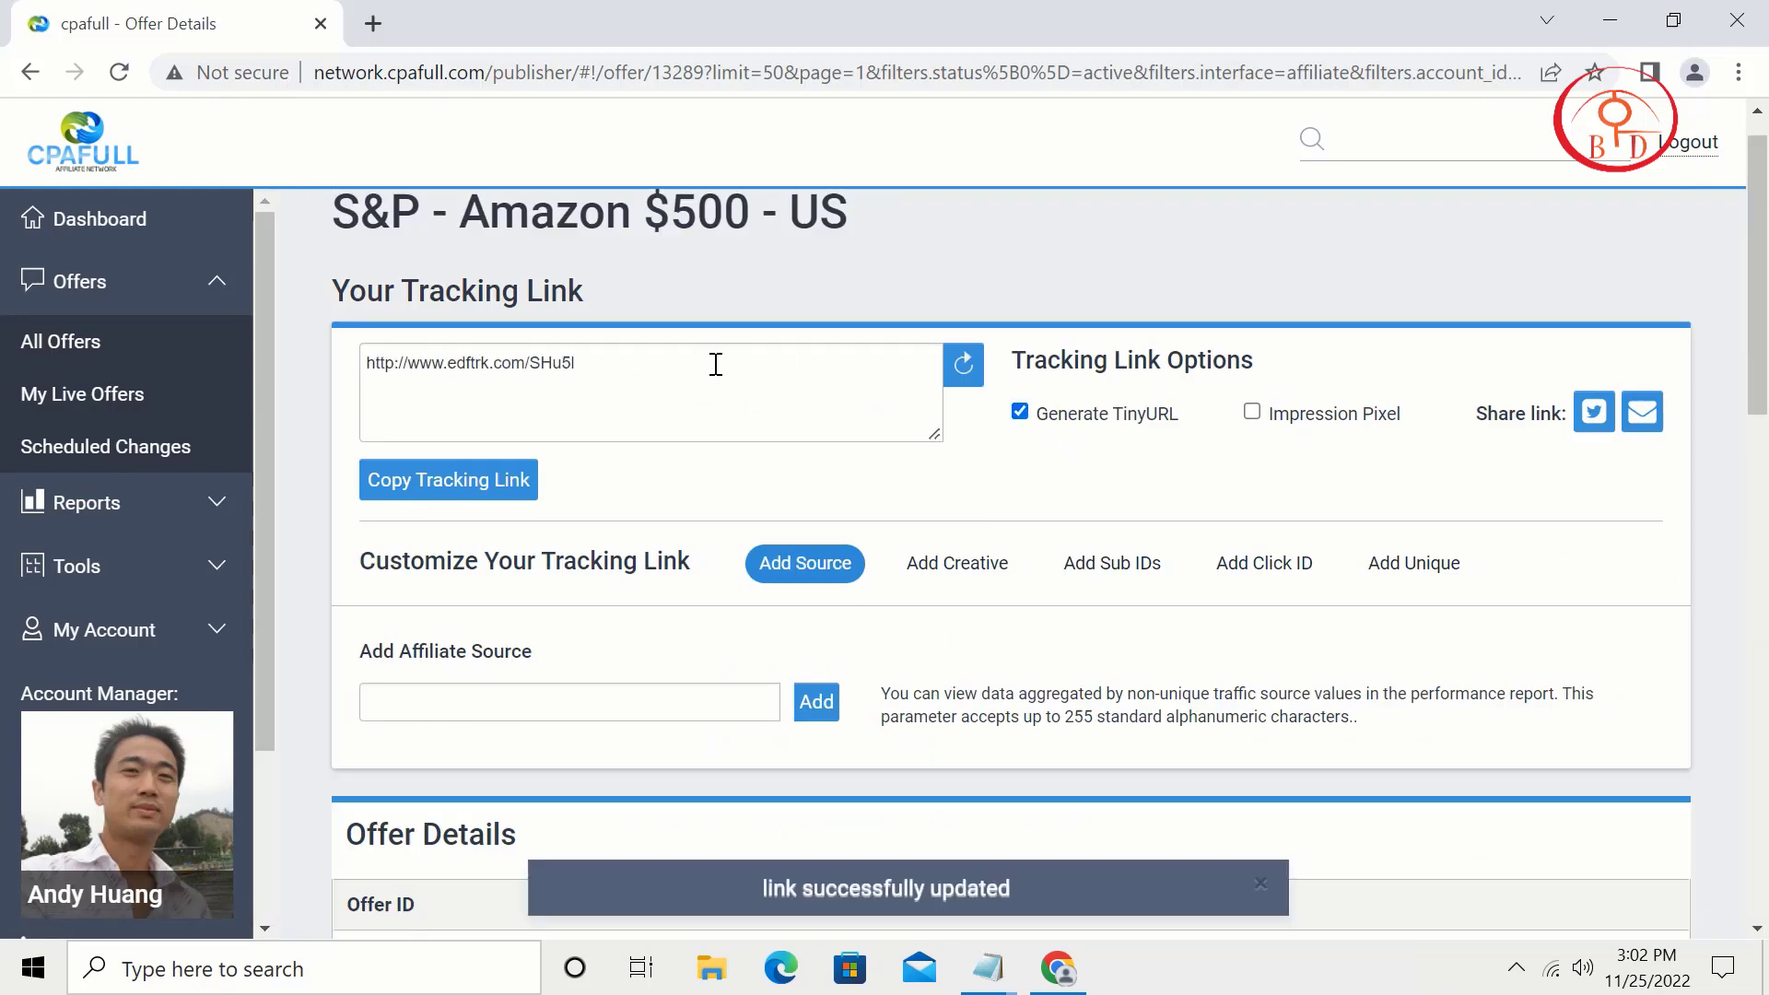
left_click_drag(715, 363, 368, 358)
right_click(413, 360)
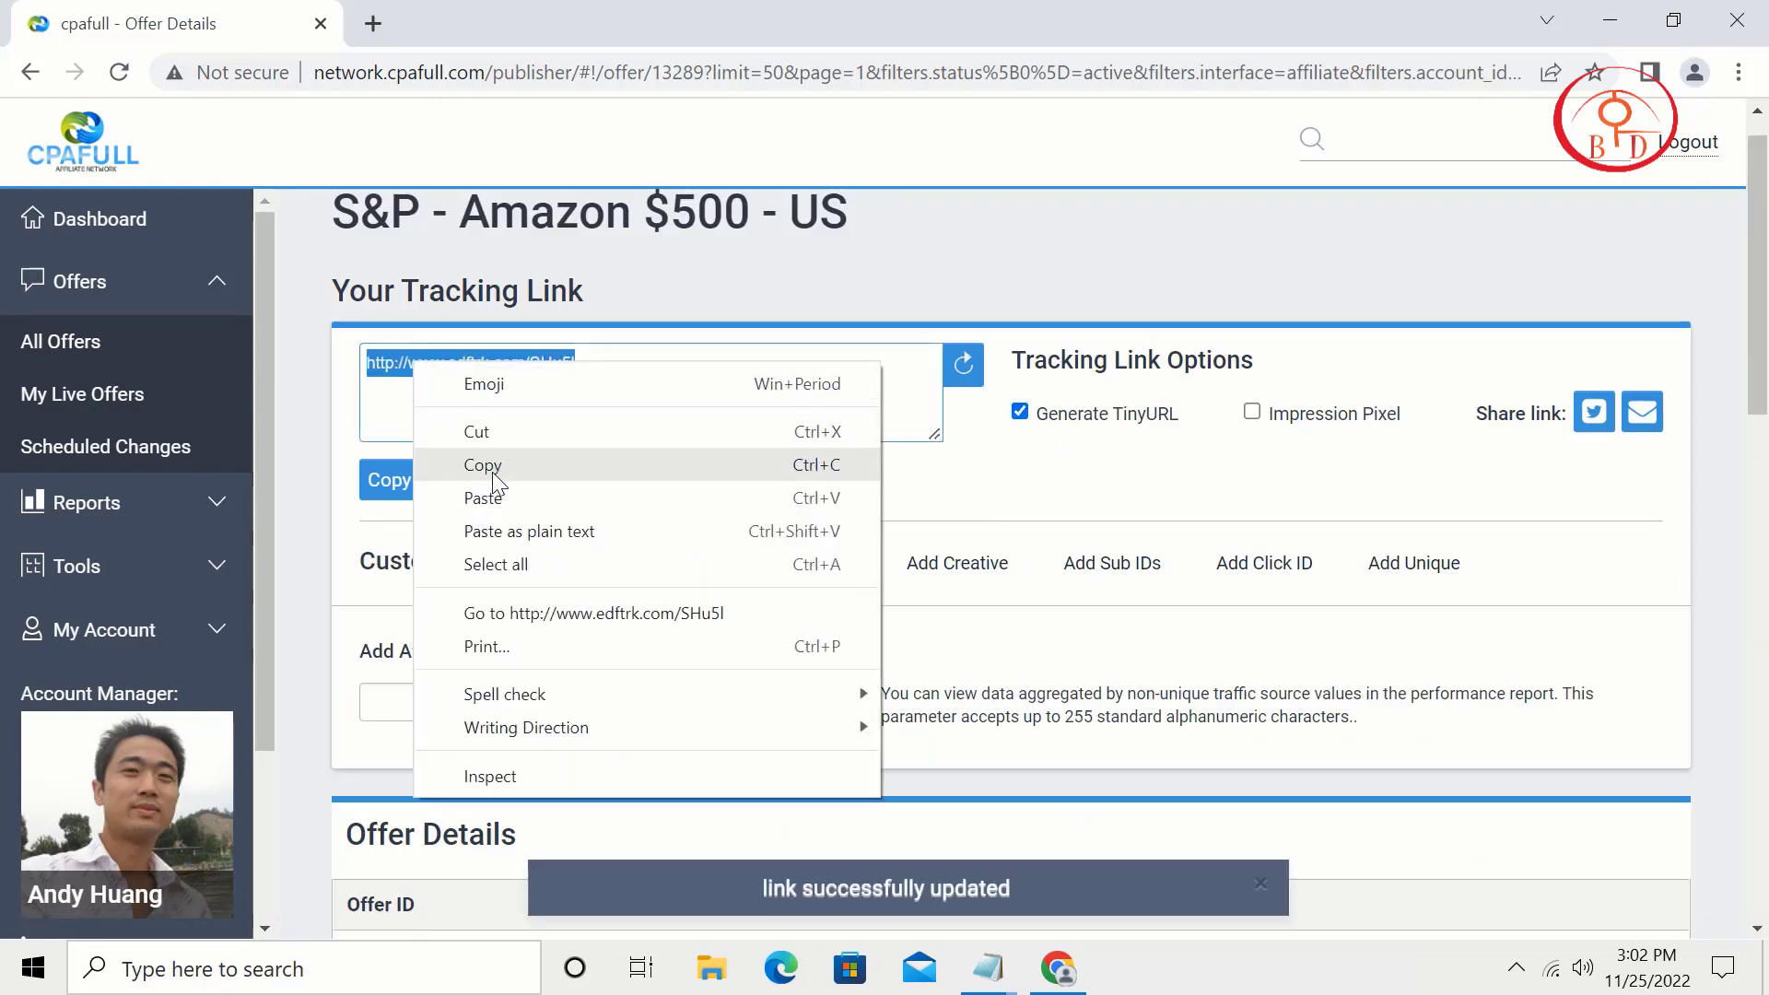
left_click(483, 471)
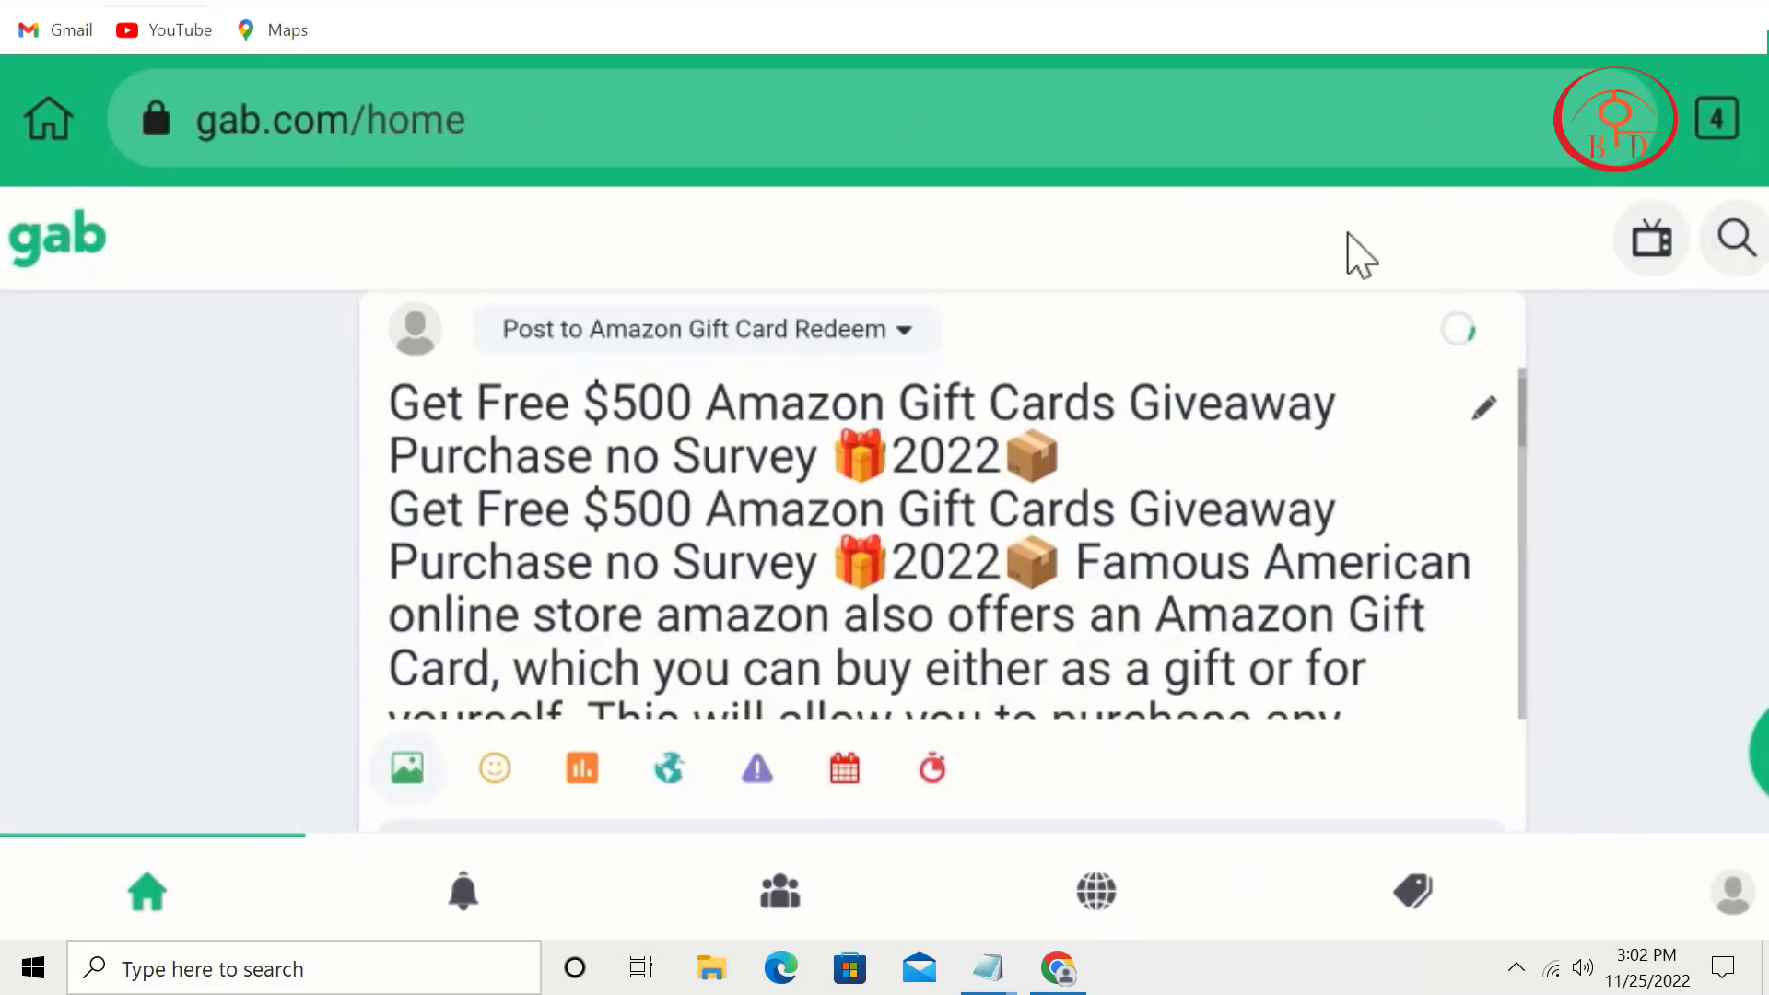
Step: Attach the image and post the Amazon $500 gift card promo to the group
left_click_drag(1177, 735, 1273, 835)
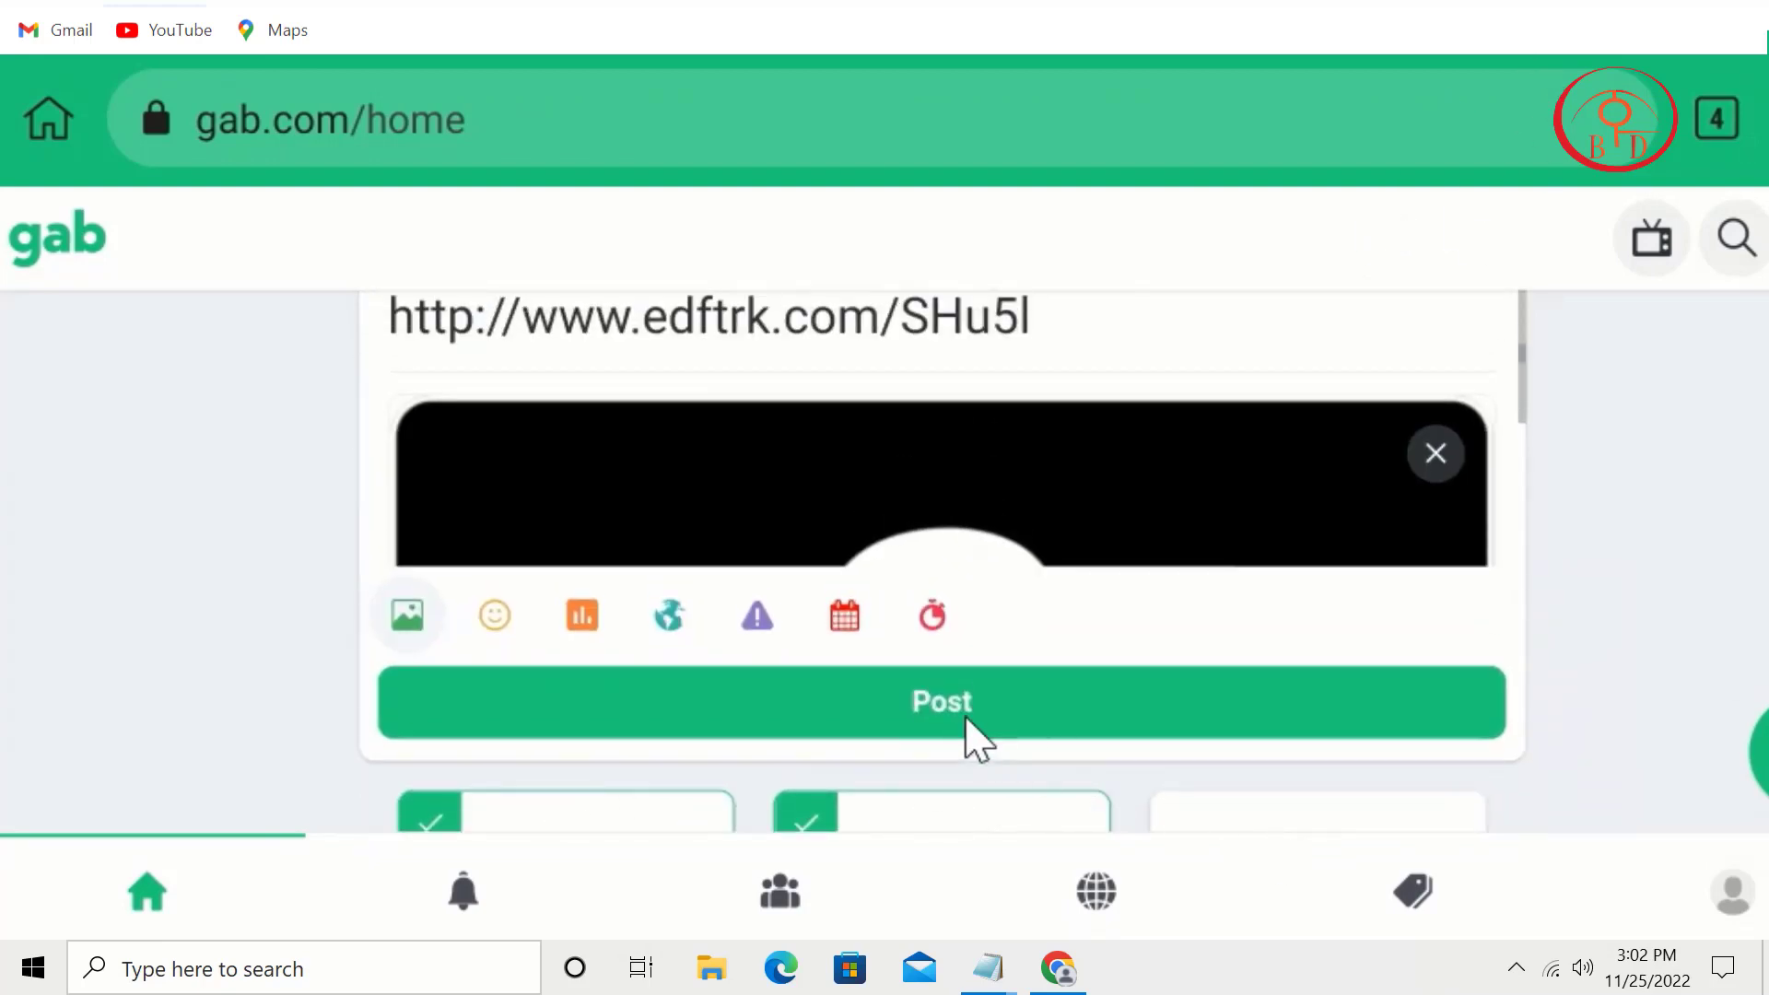
left_click(970, 717)
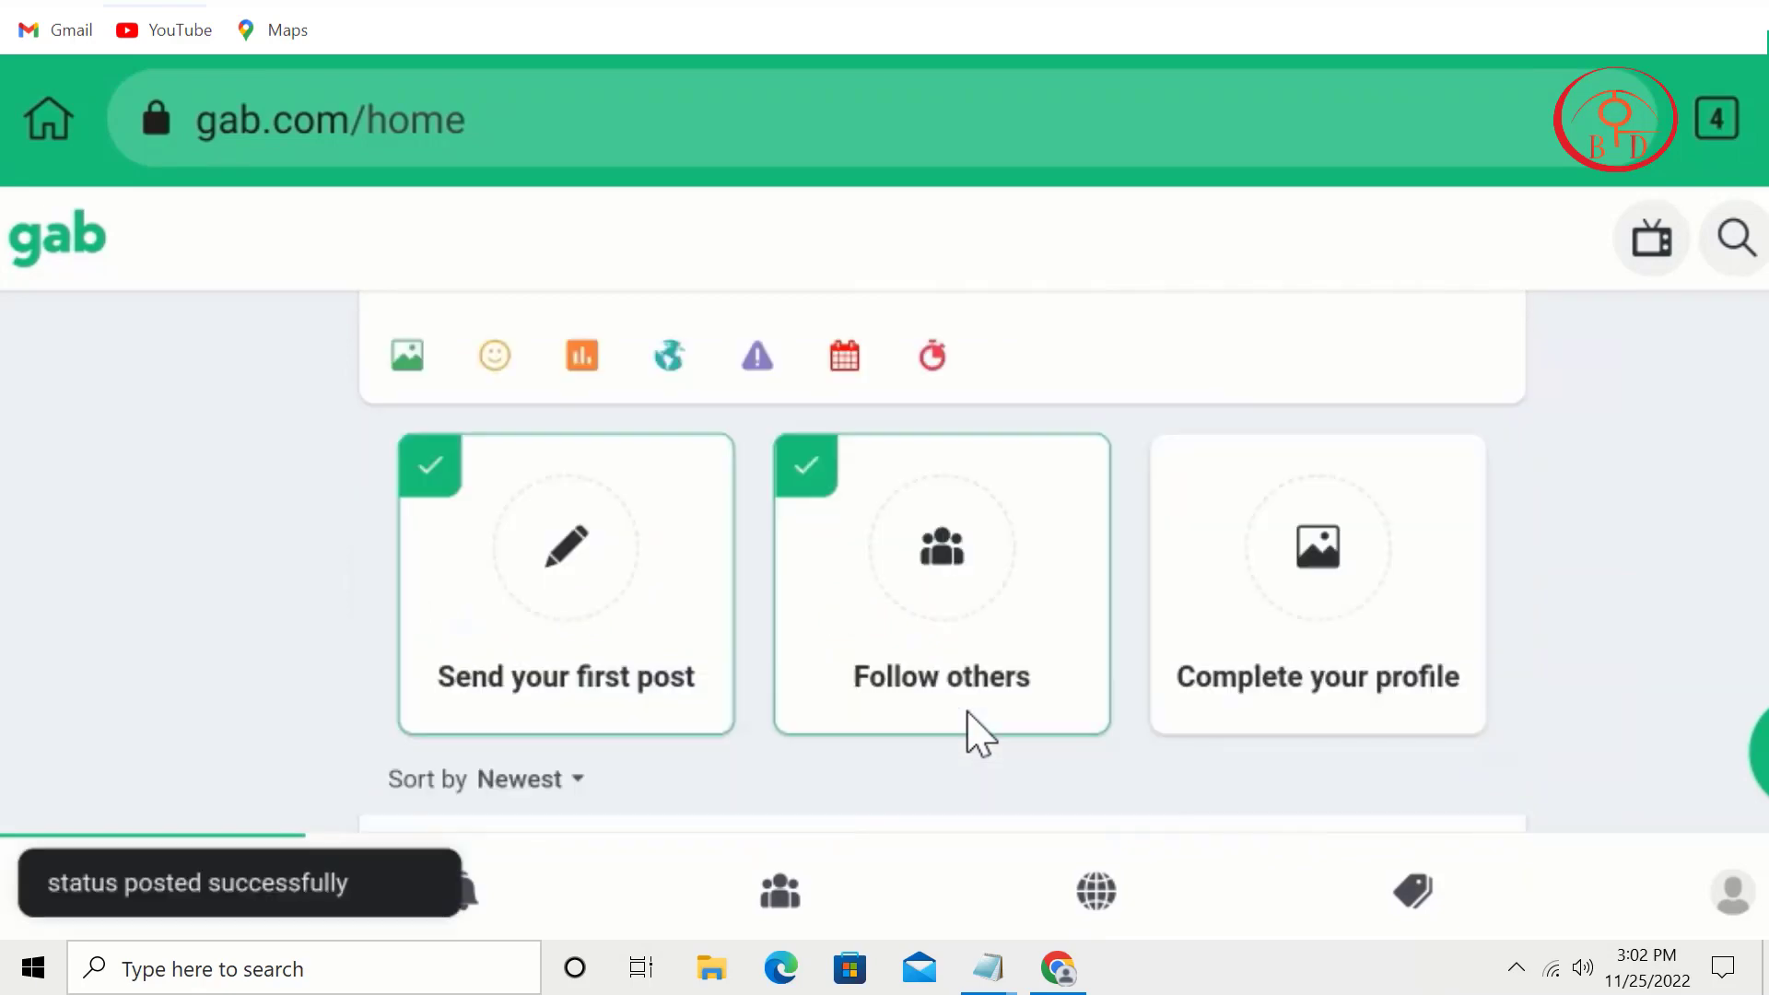
scroll(968, 712, "down", 5)
scroll(967, 715, "up", 5)
scroll(968, 715, "down", 6)
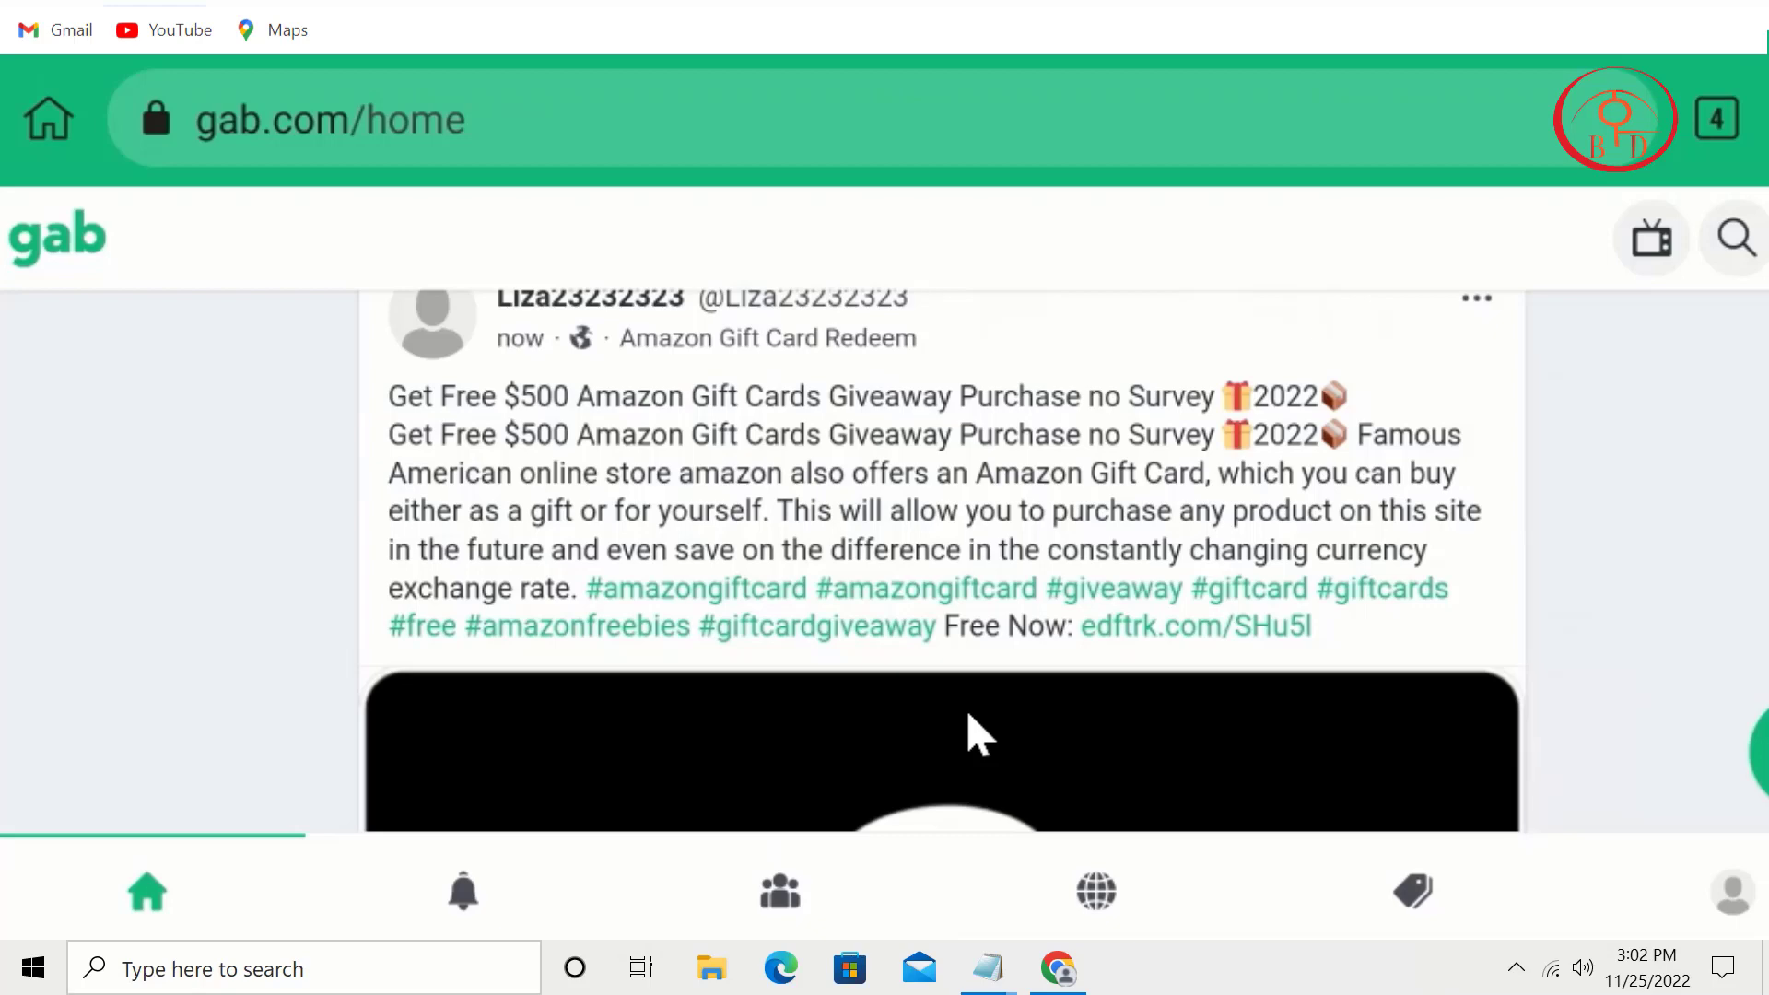
scroll(967, 714, "down", 2)
scroll(977, 733, "up", 5)
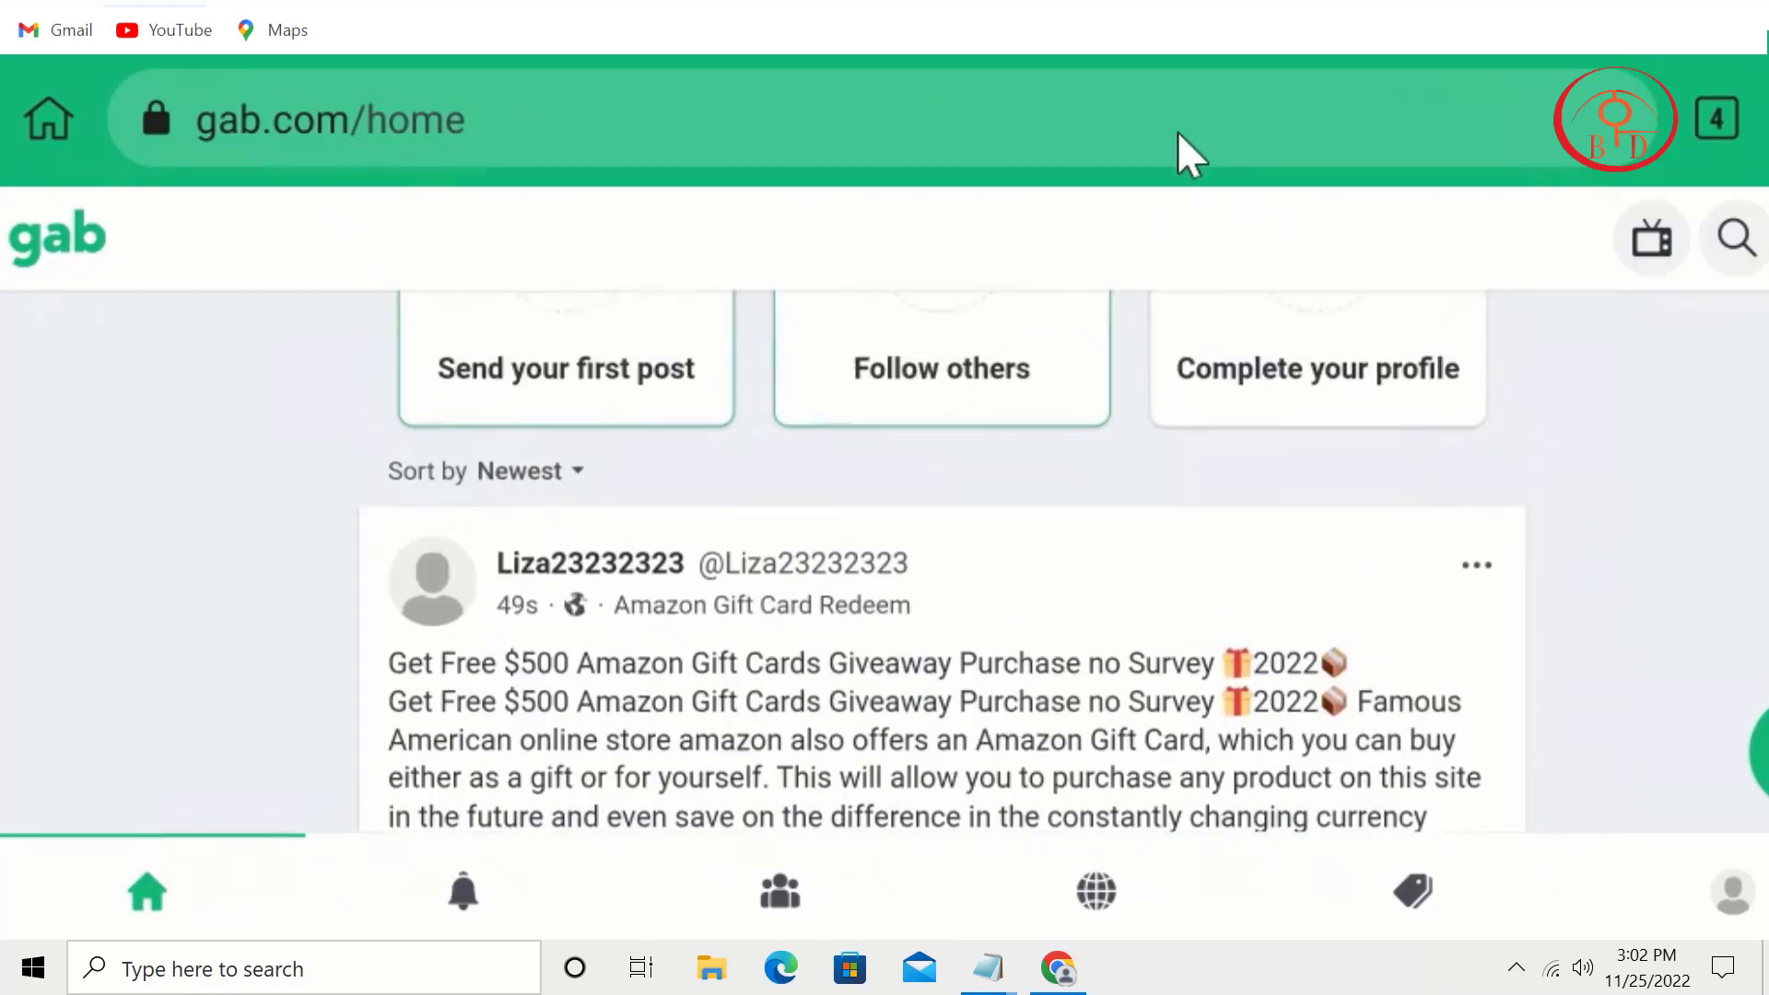
scroll(942, 744, "up", 5)
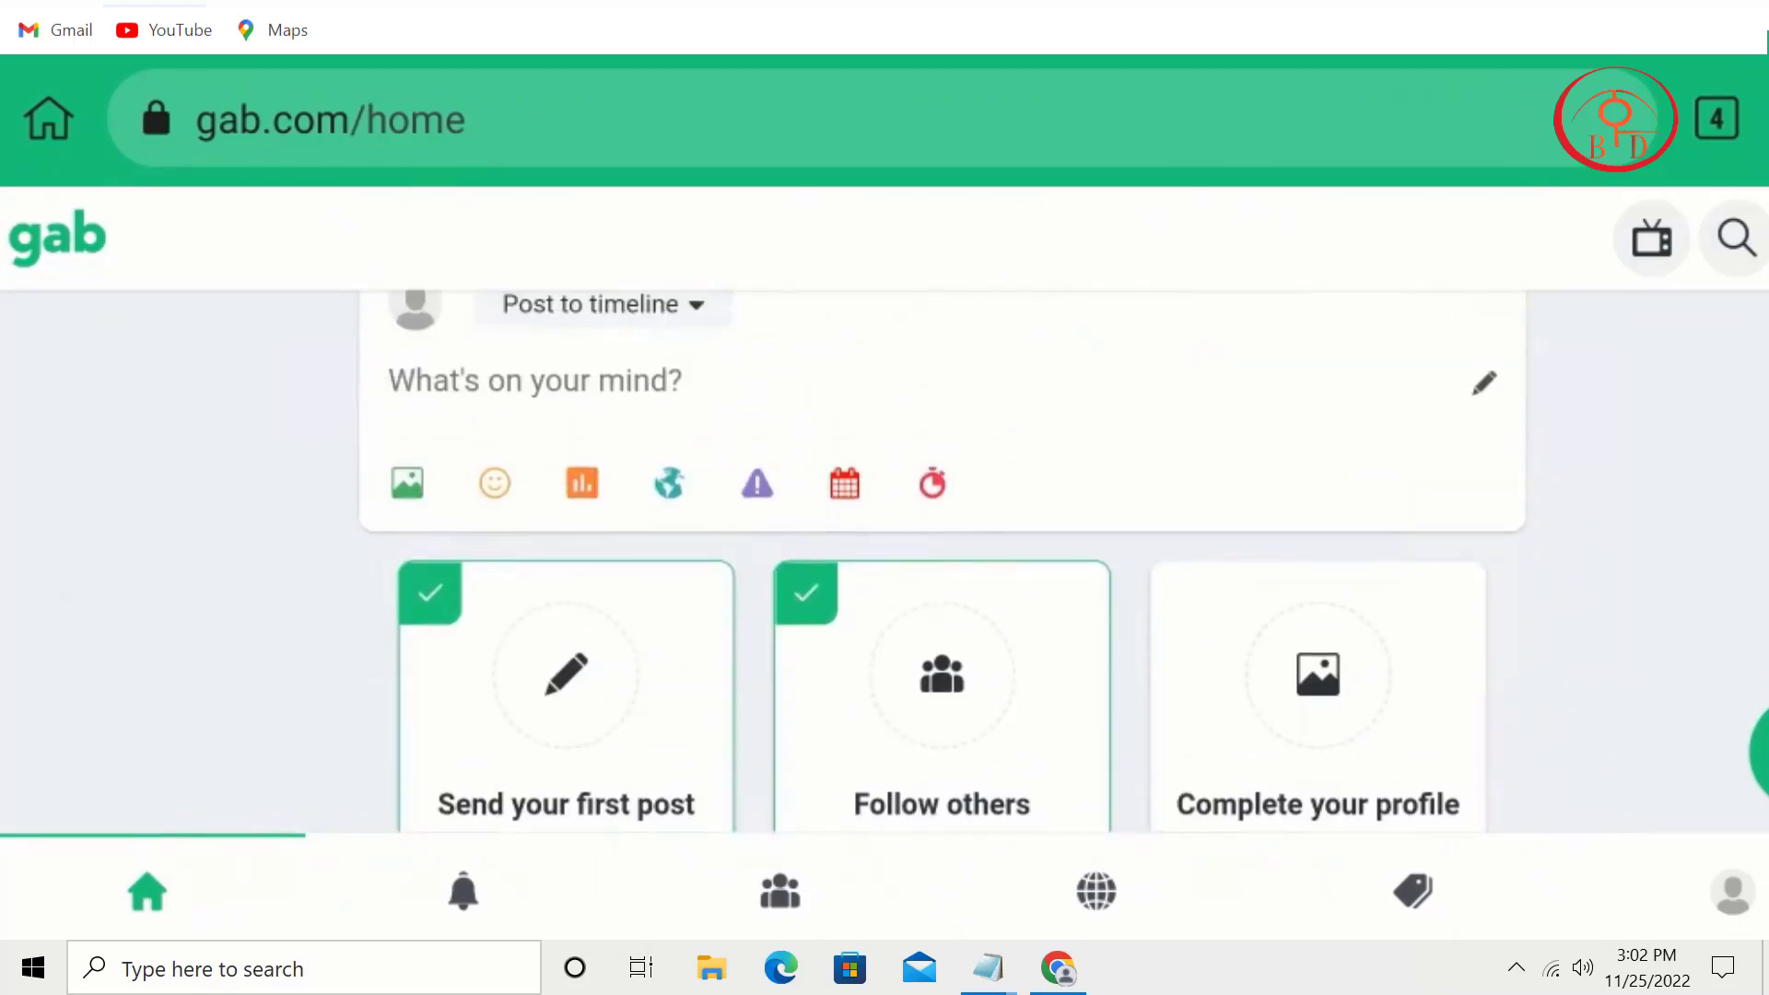
scroll(1169, 534, "down", 7)
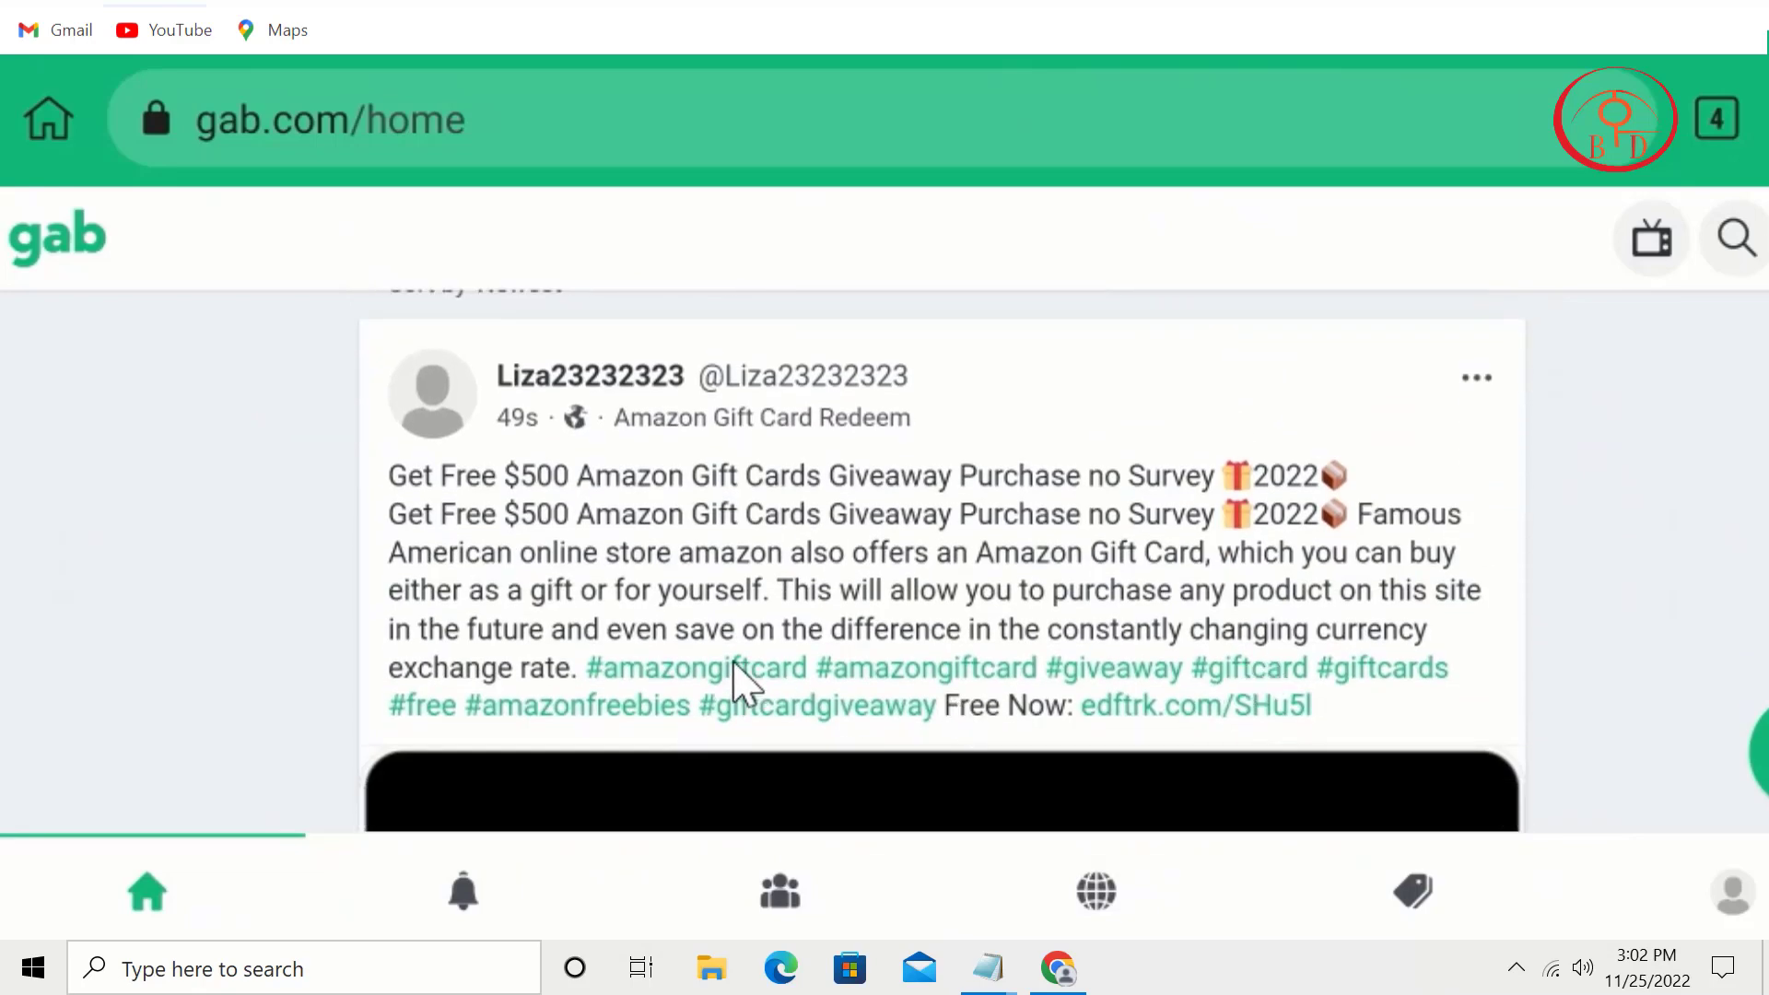
scroll(1235, 758, "down", 2)
scroll(1475, 293, "down", 12)
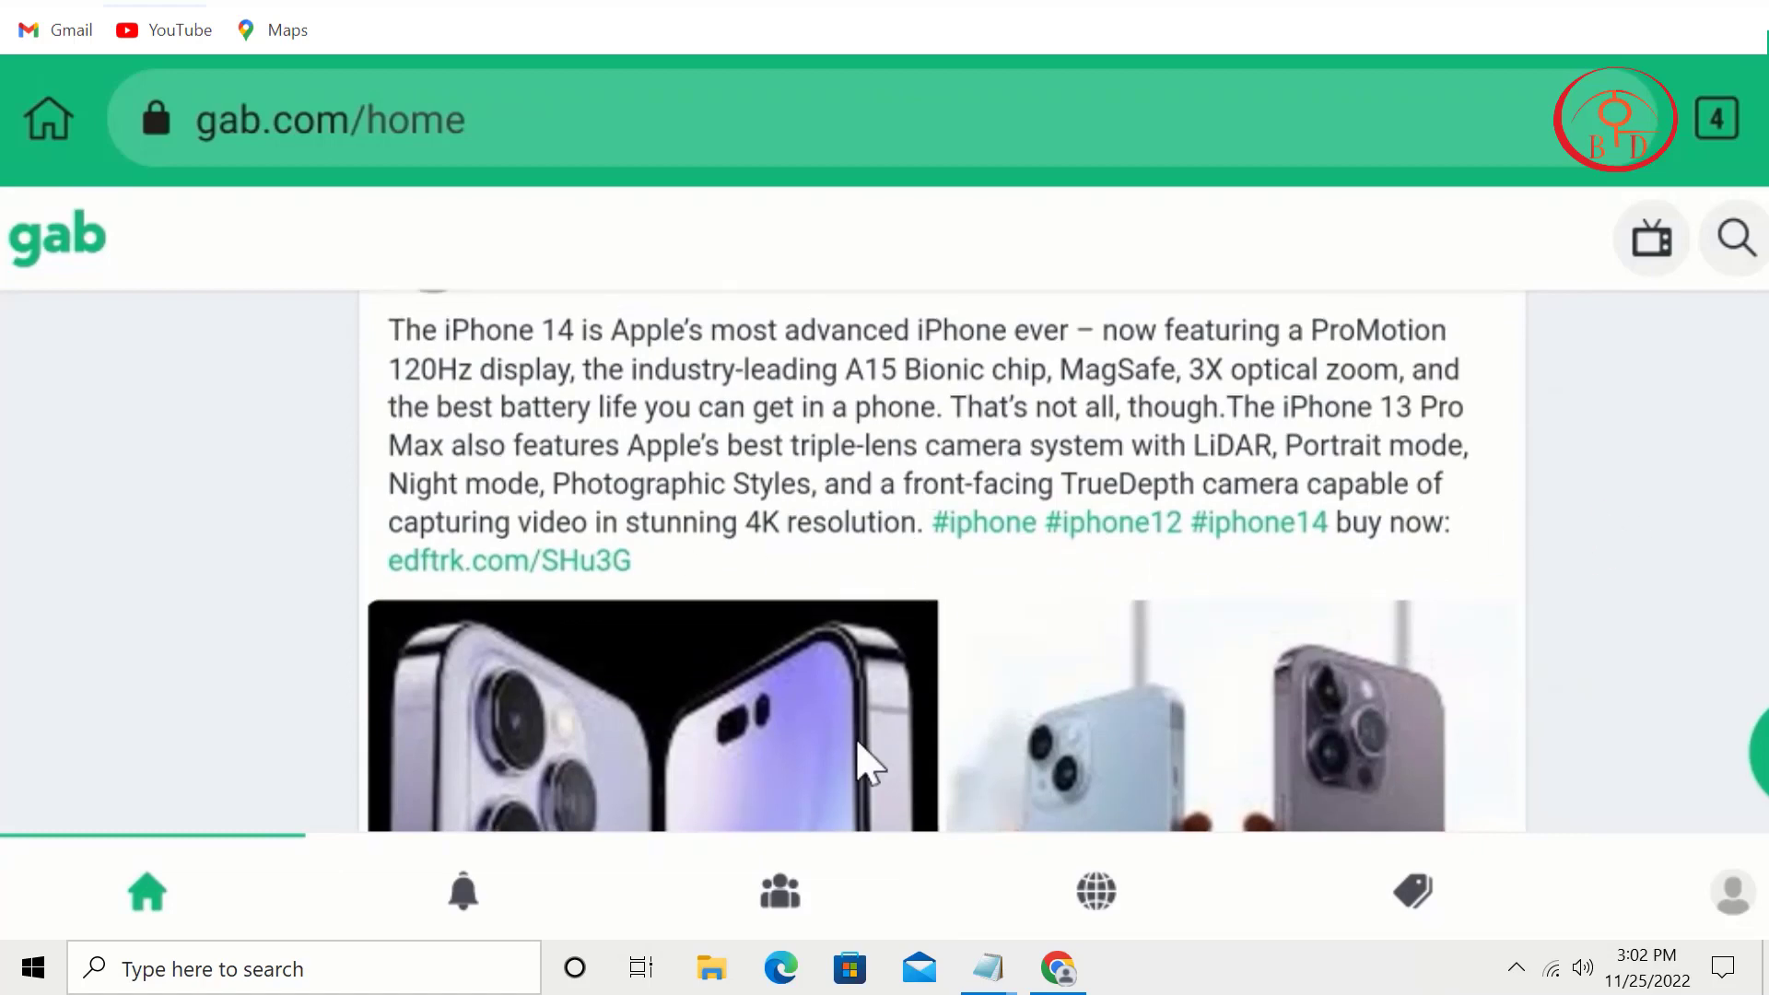
scroll(861, 783, "up", 4)
scroll(866, 880, "up", 10)
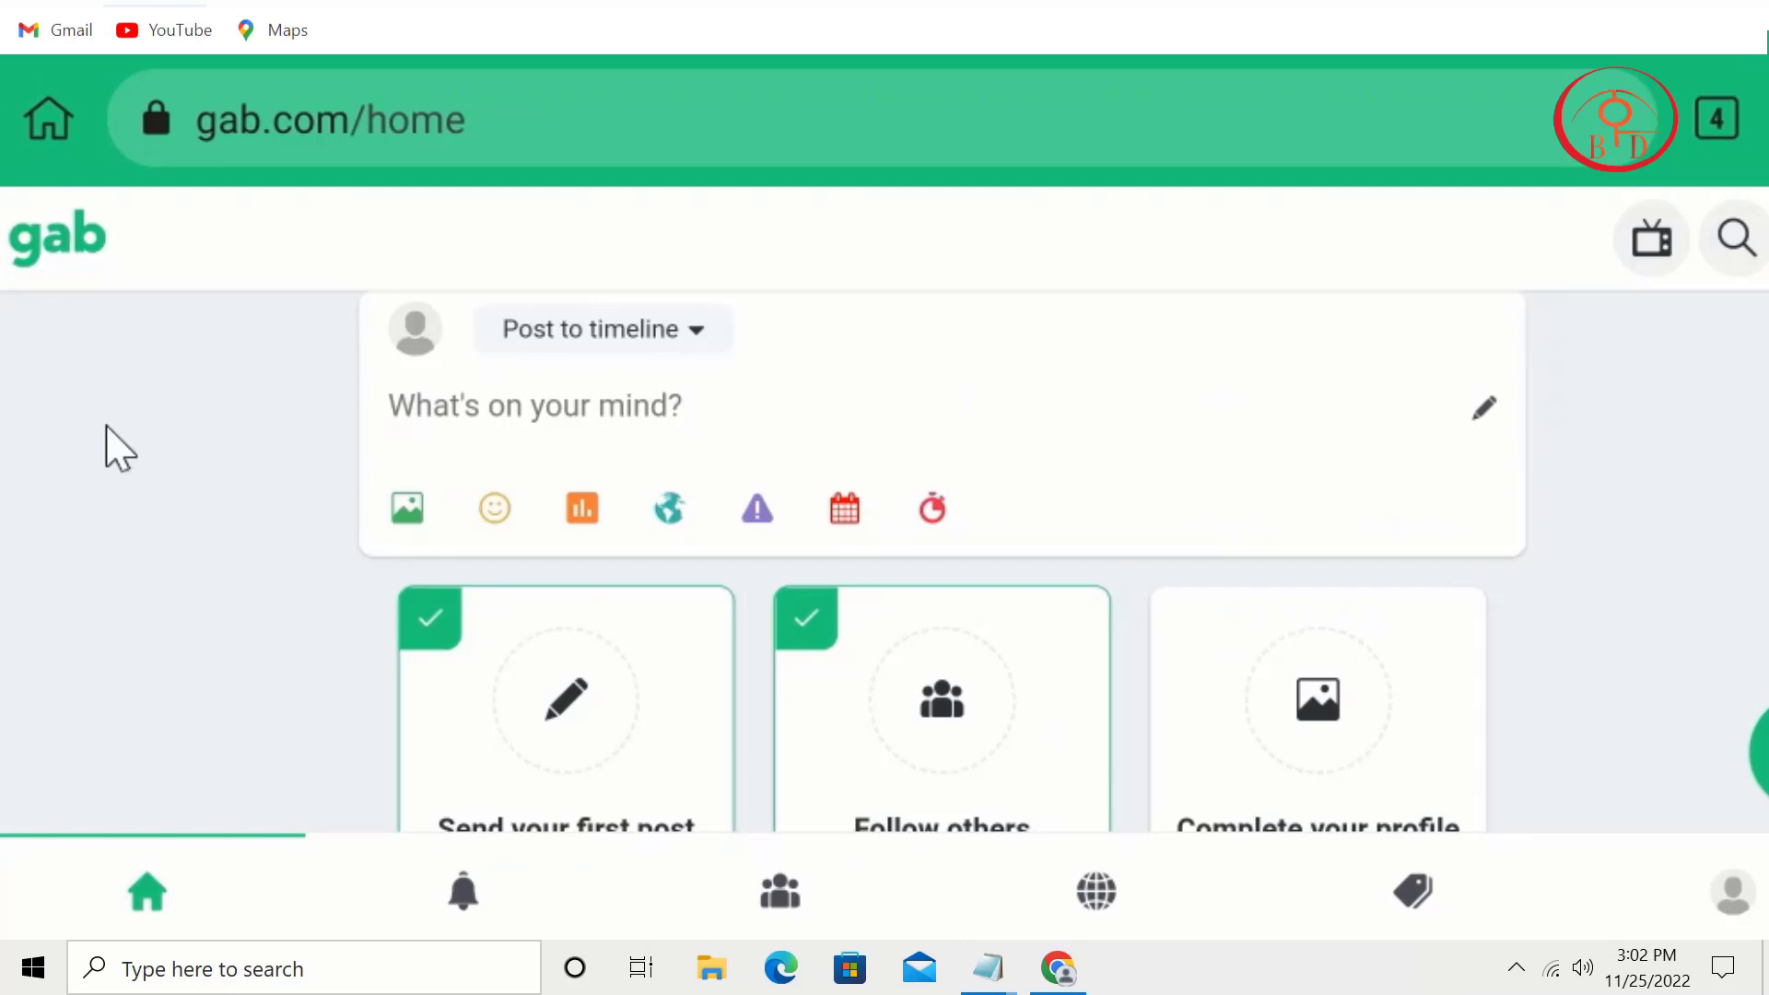
left_click(639, 334)
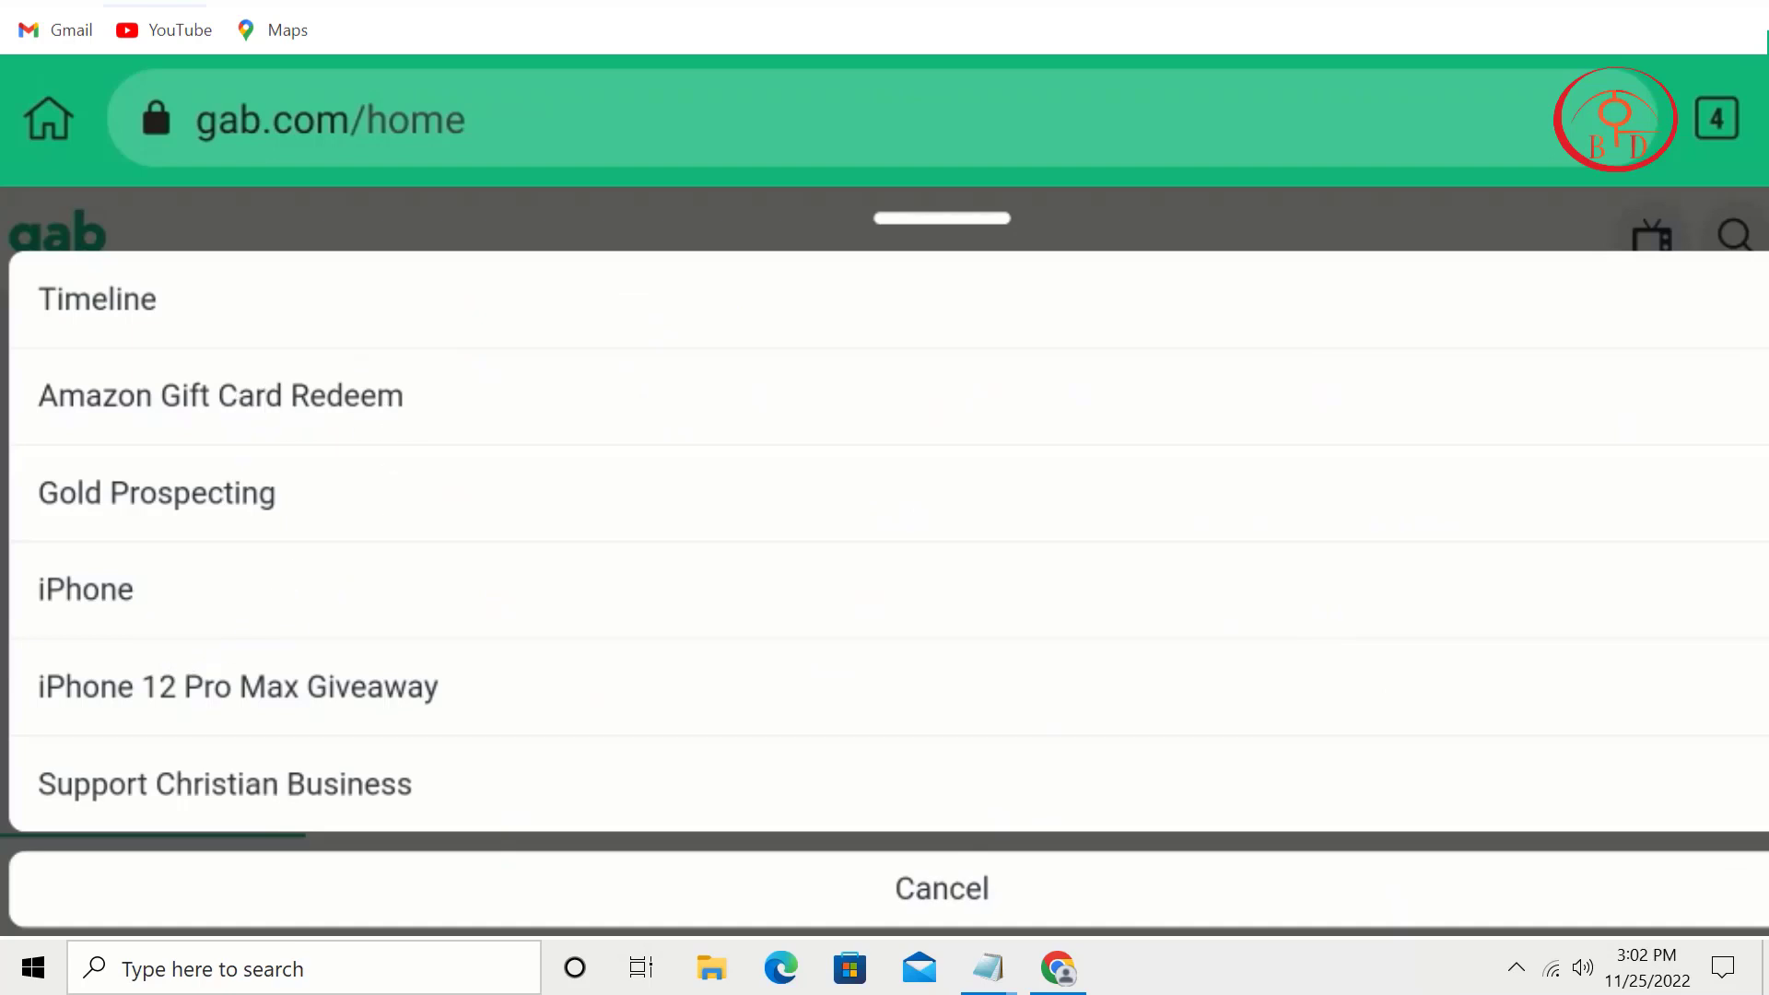
left_click(1231, 329)
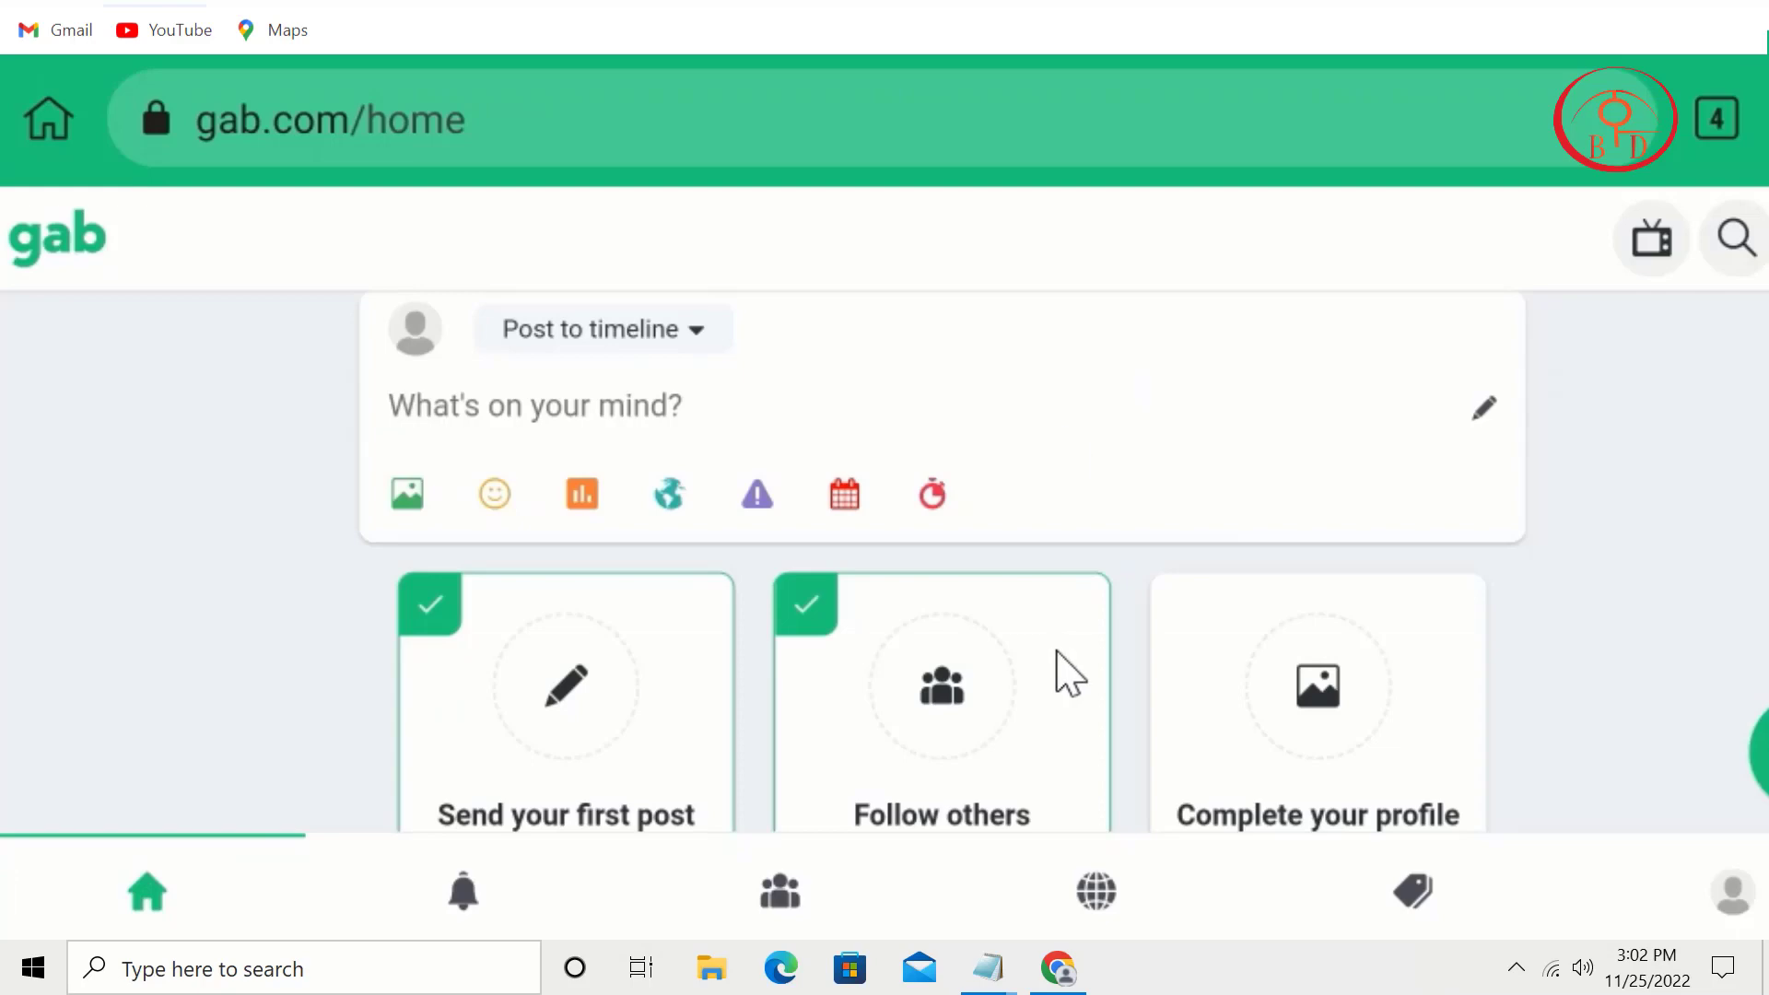
left_click_drag(1058, 672, 1102, 119)
left_click_drag(1216, 429, 1217, 758)
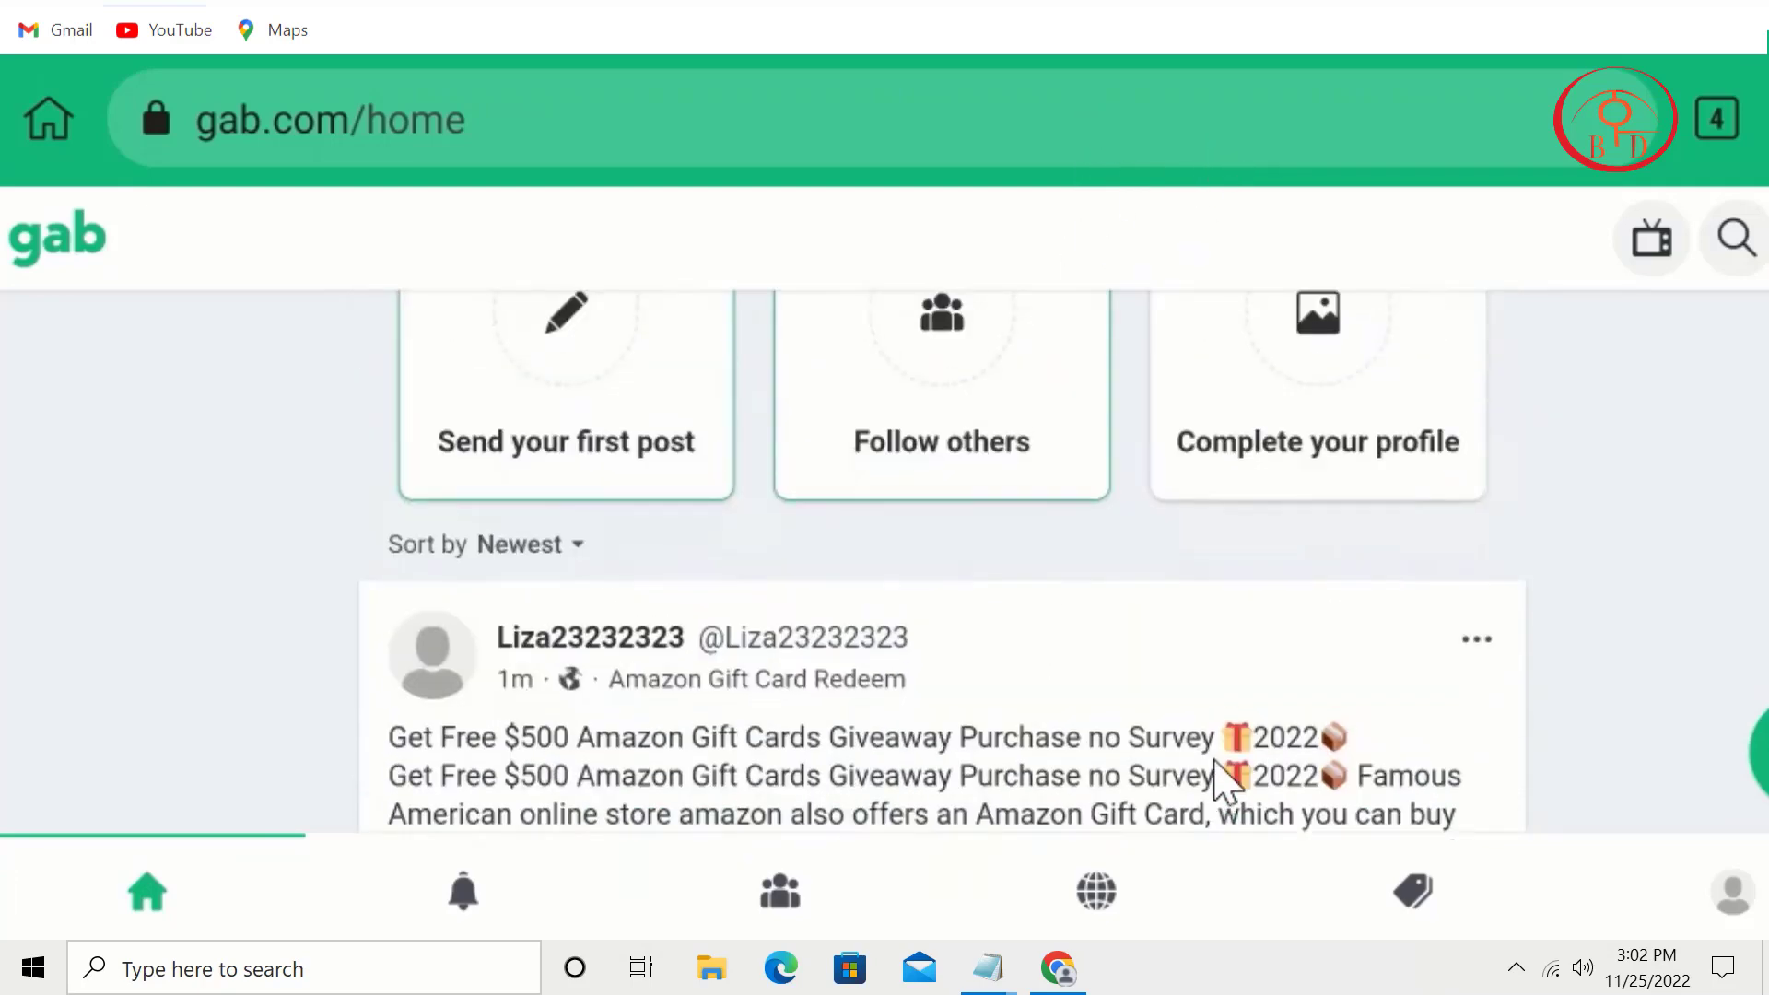
left_click(775, 898)
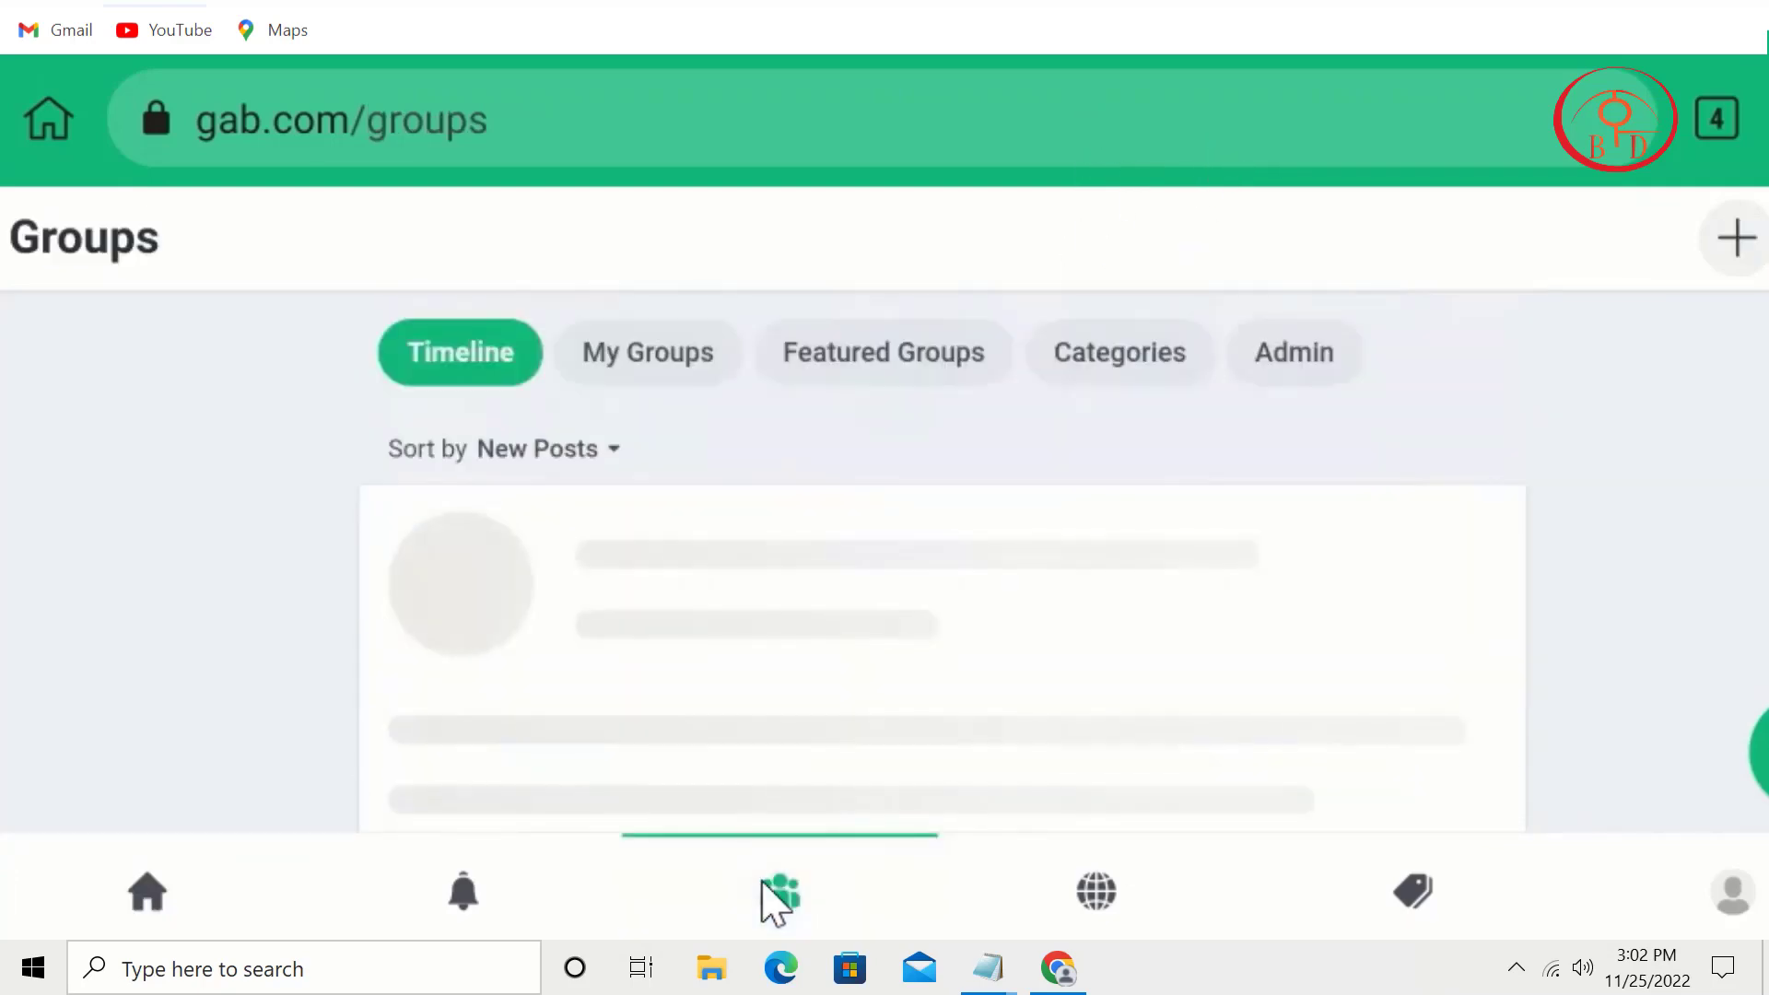
left_click(645, 353)
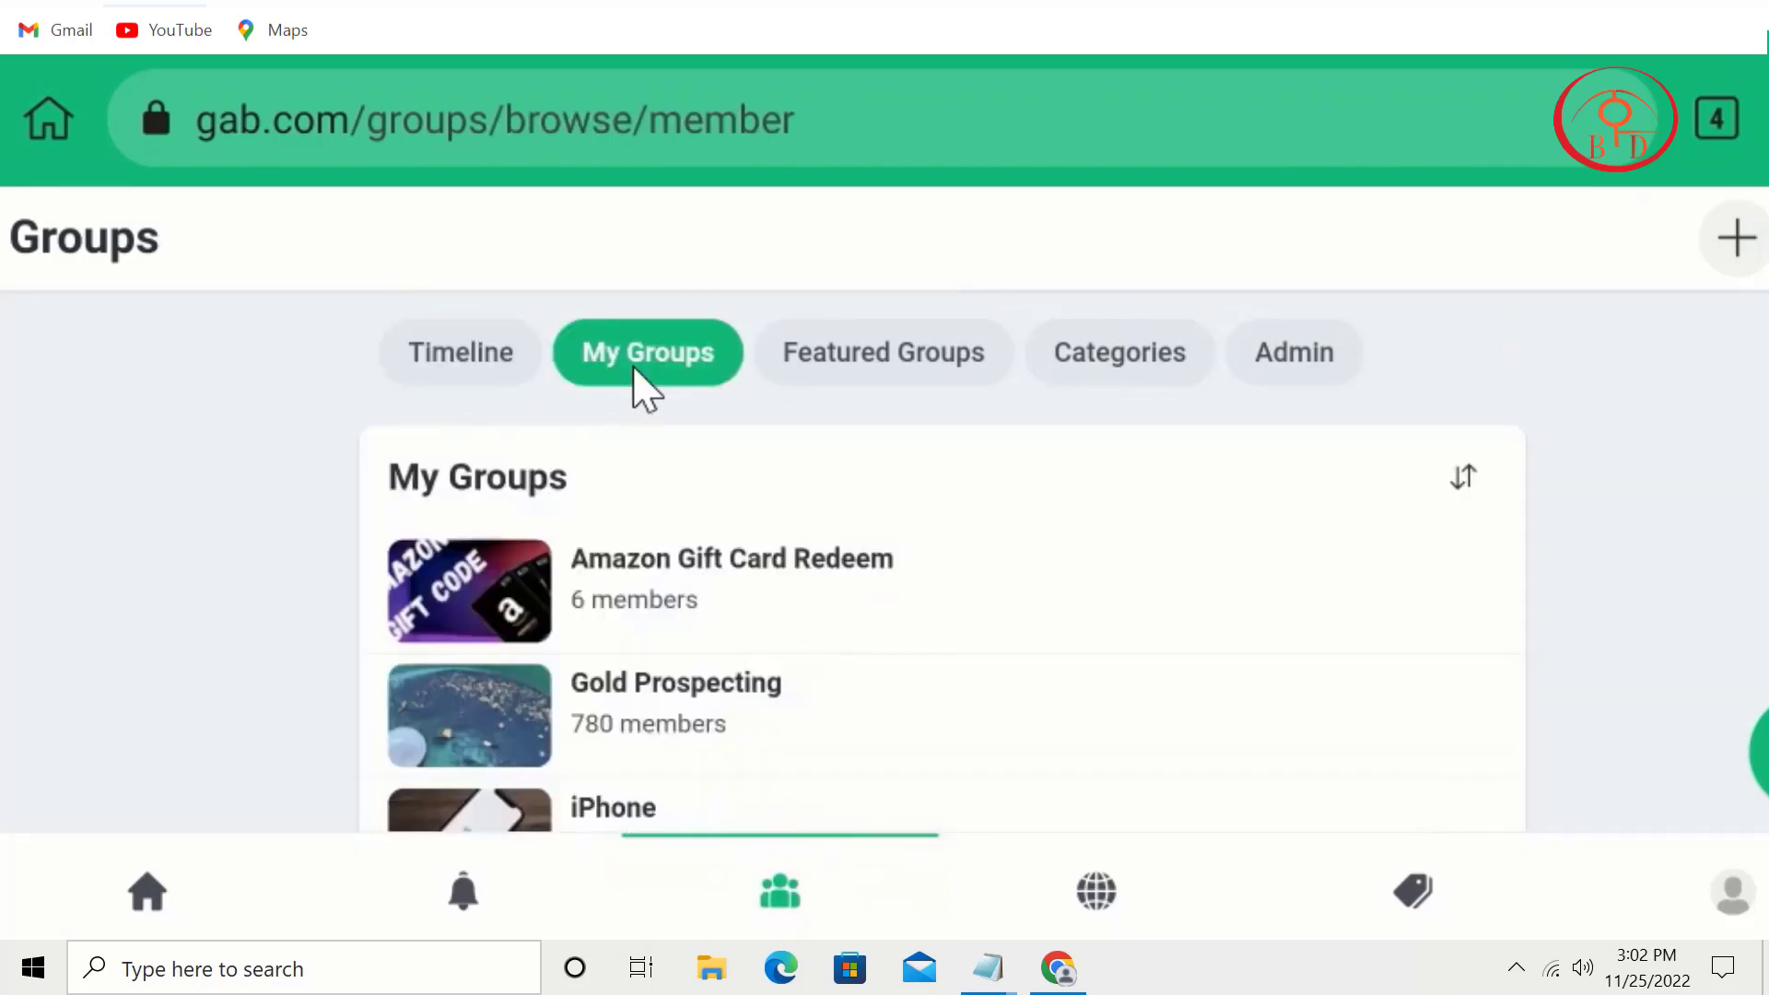
left_click(534, 370)
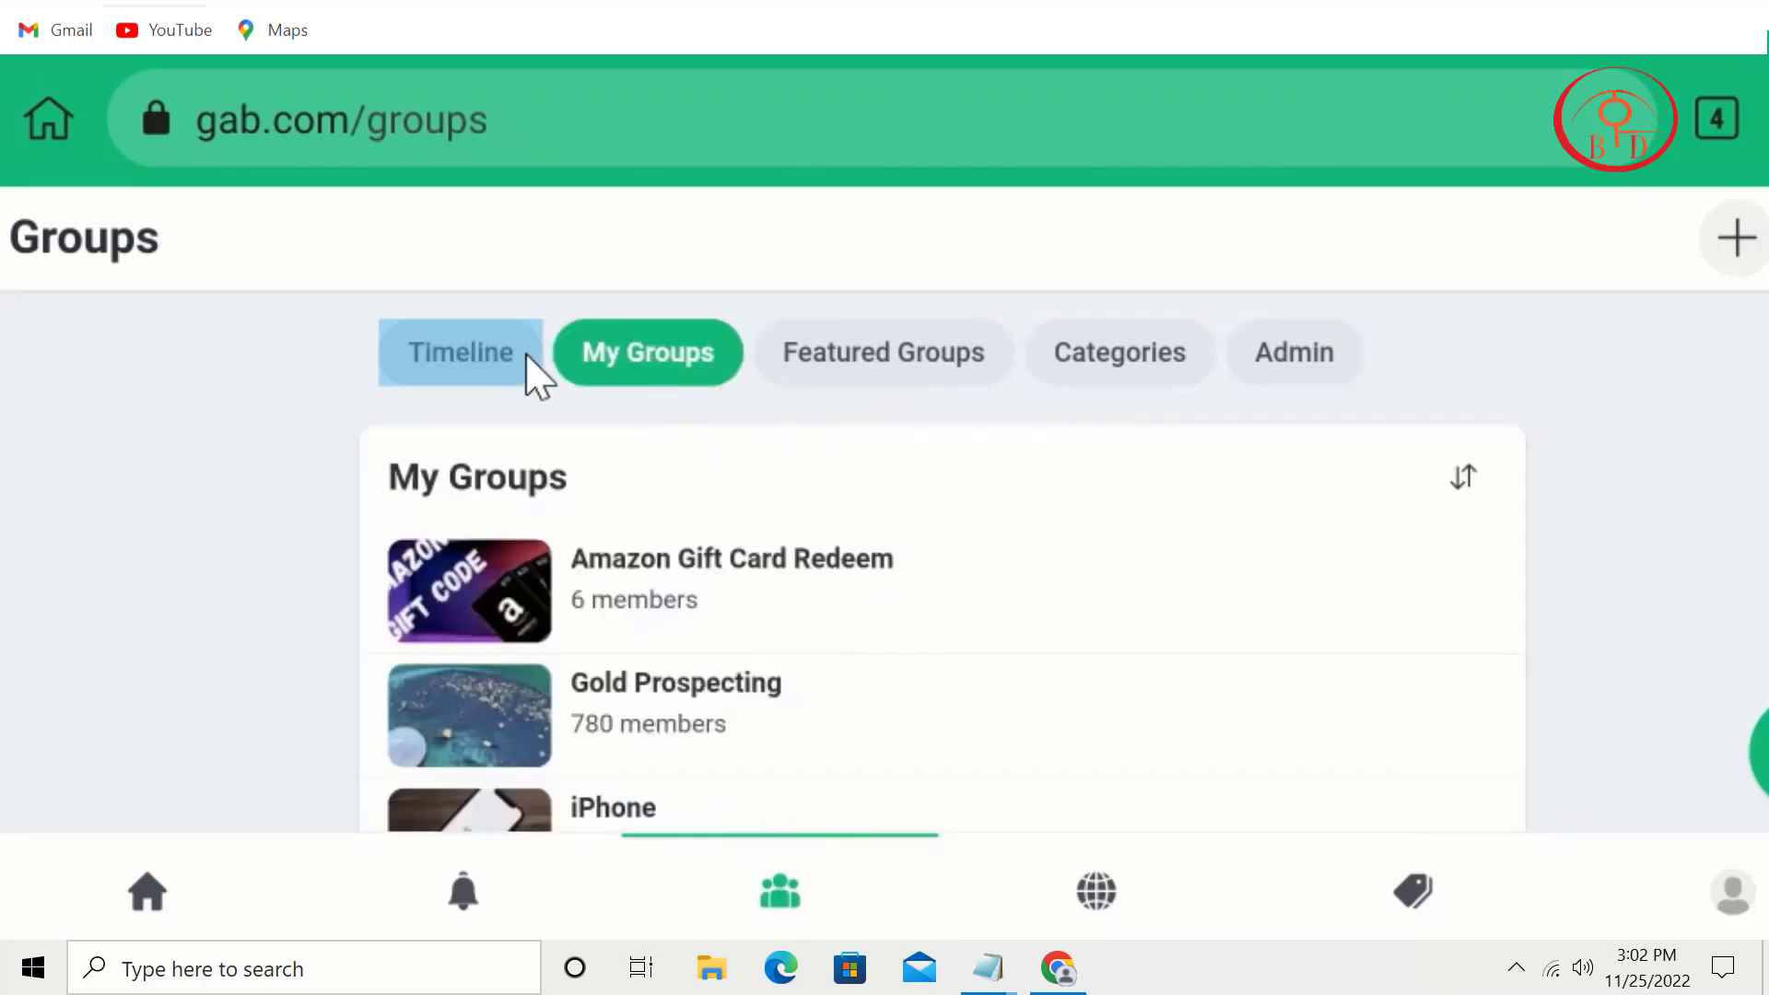
scroll(1013, 553, "down", 6)
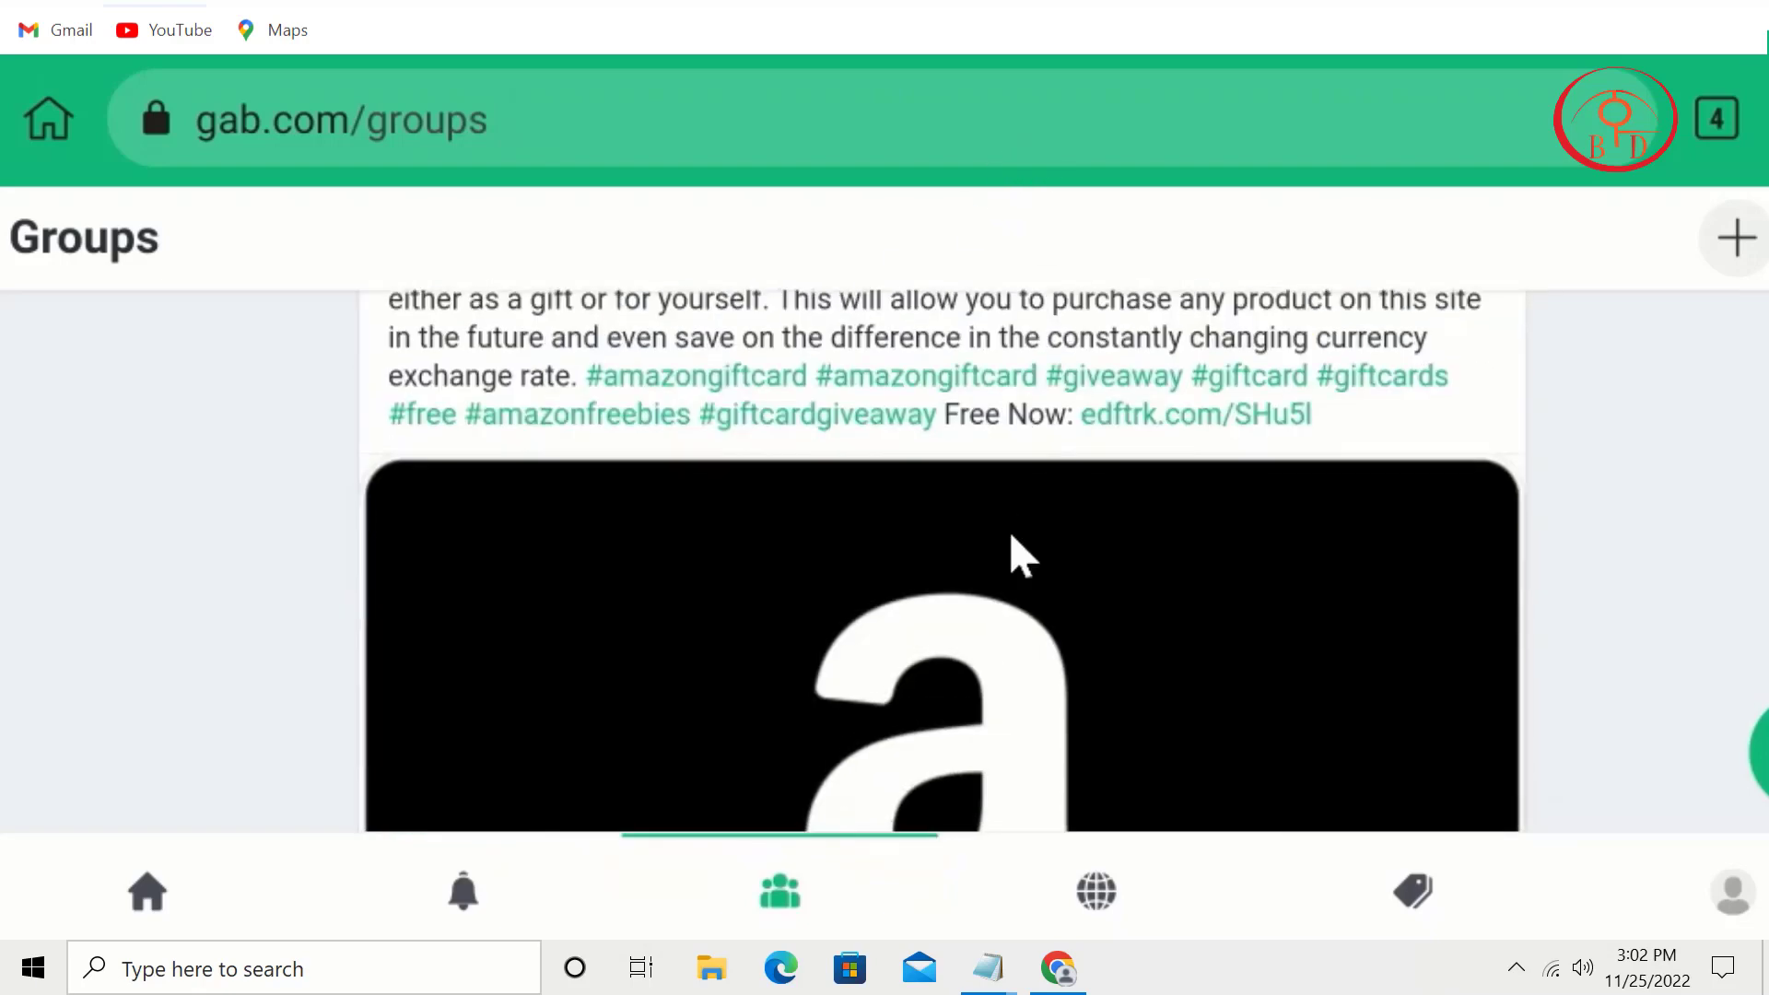
scroll(1014, 529, "up", 5)
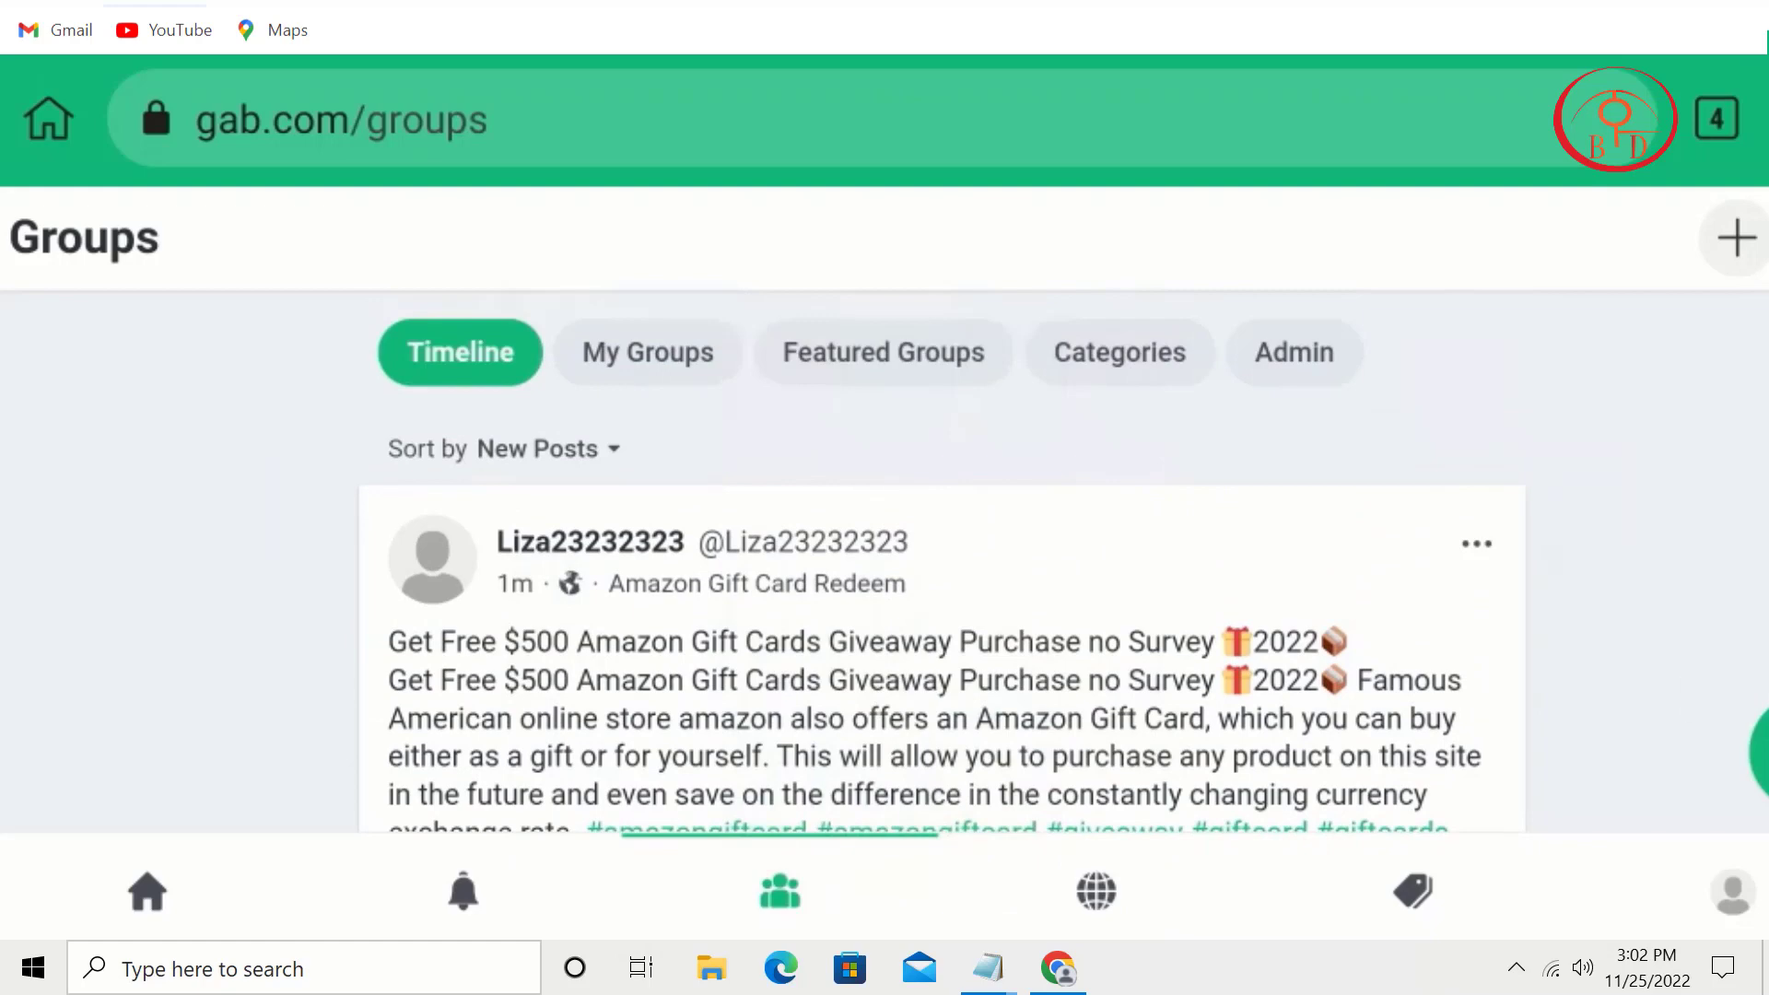
left_click(1755, 747)
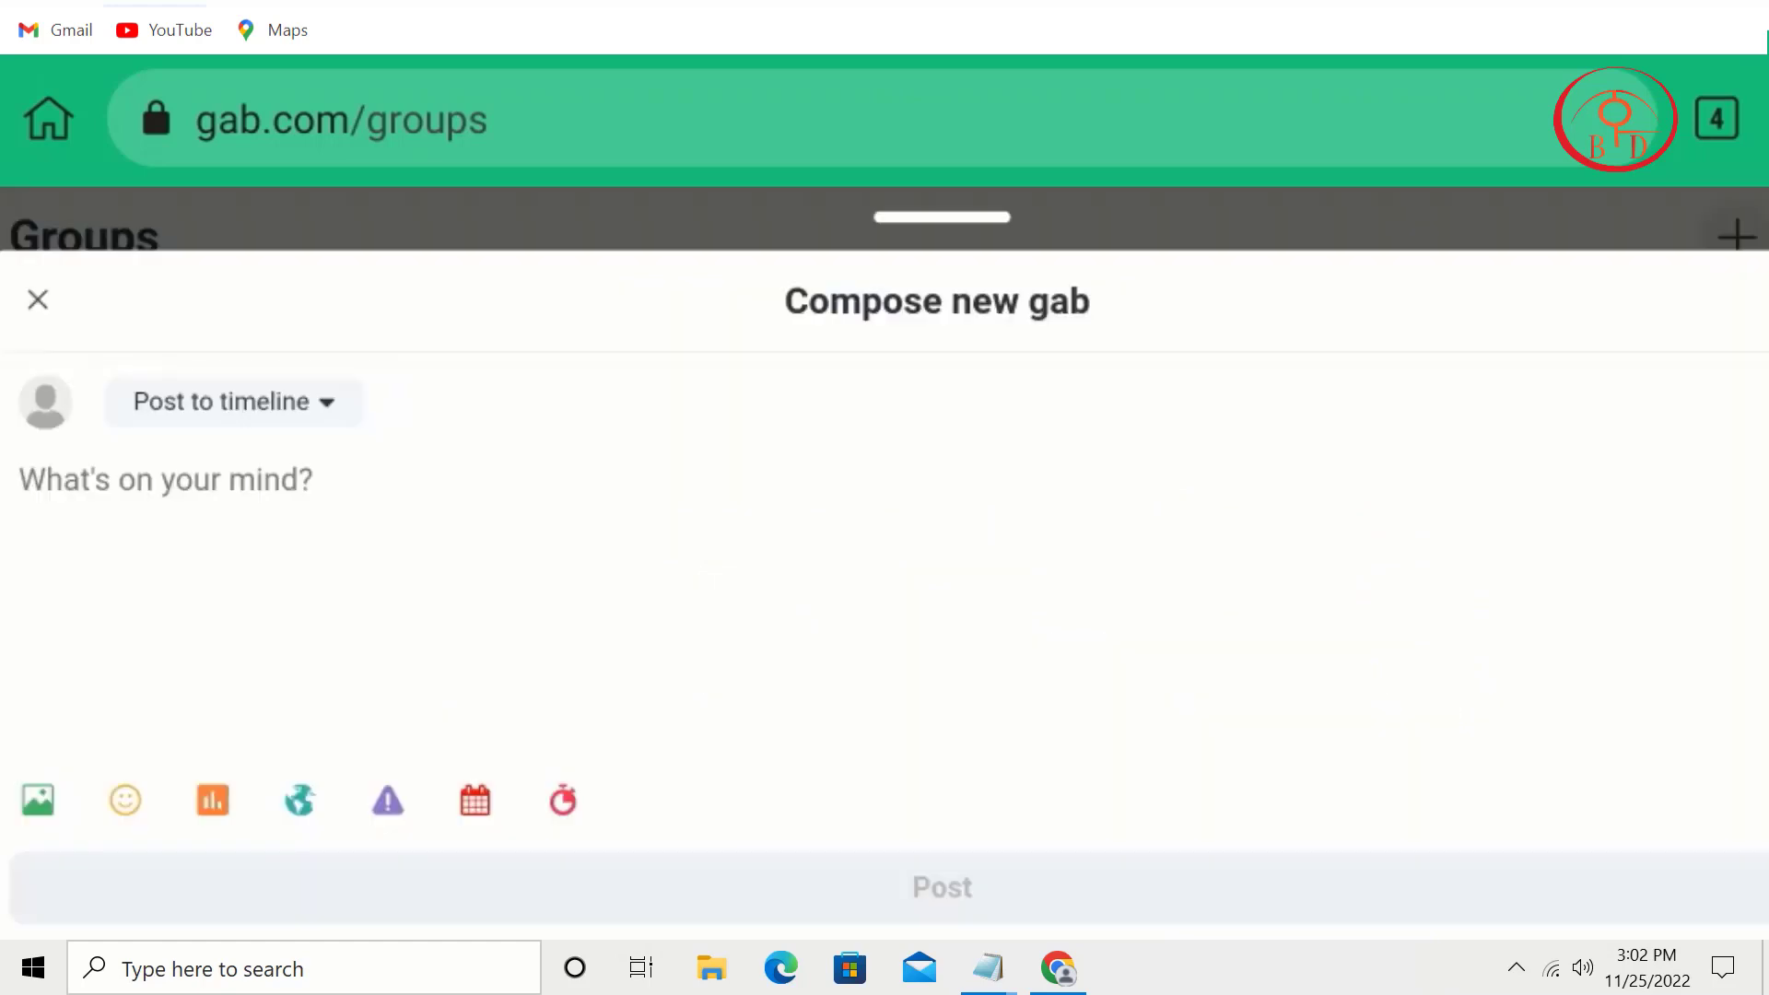
left_click(29, 308)
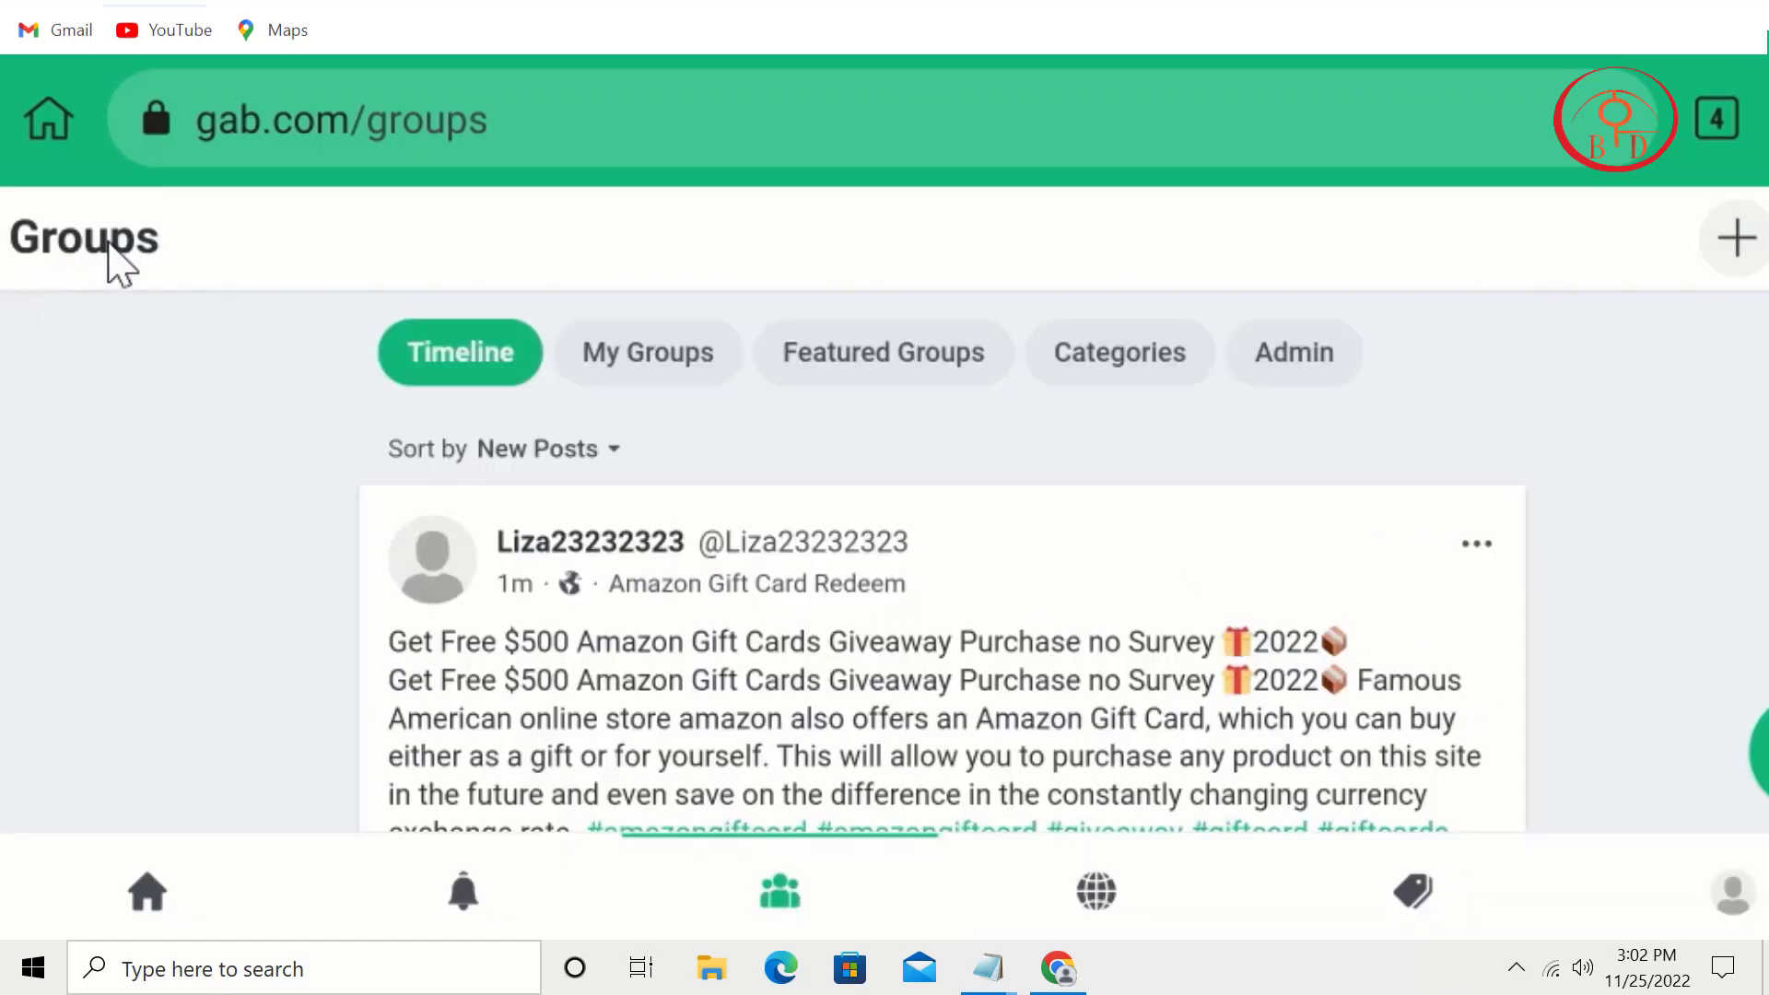
left_click(104, 903)
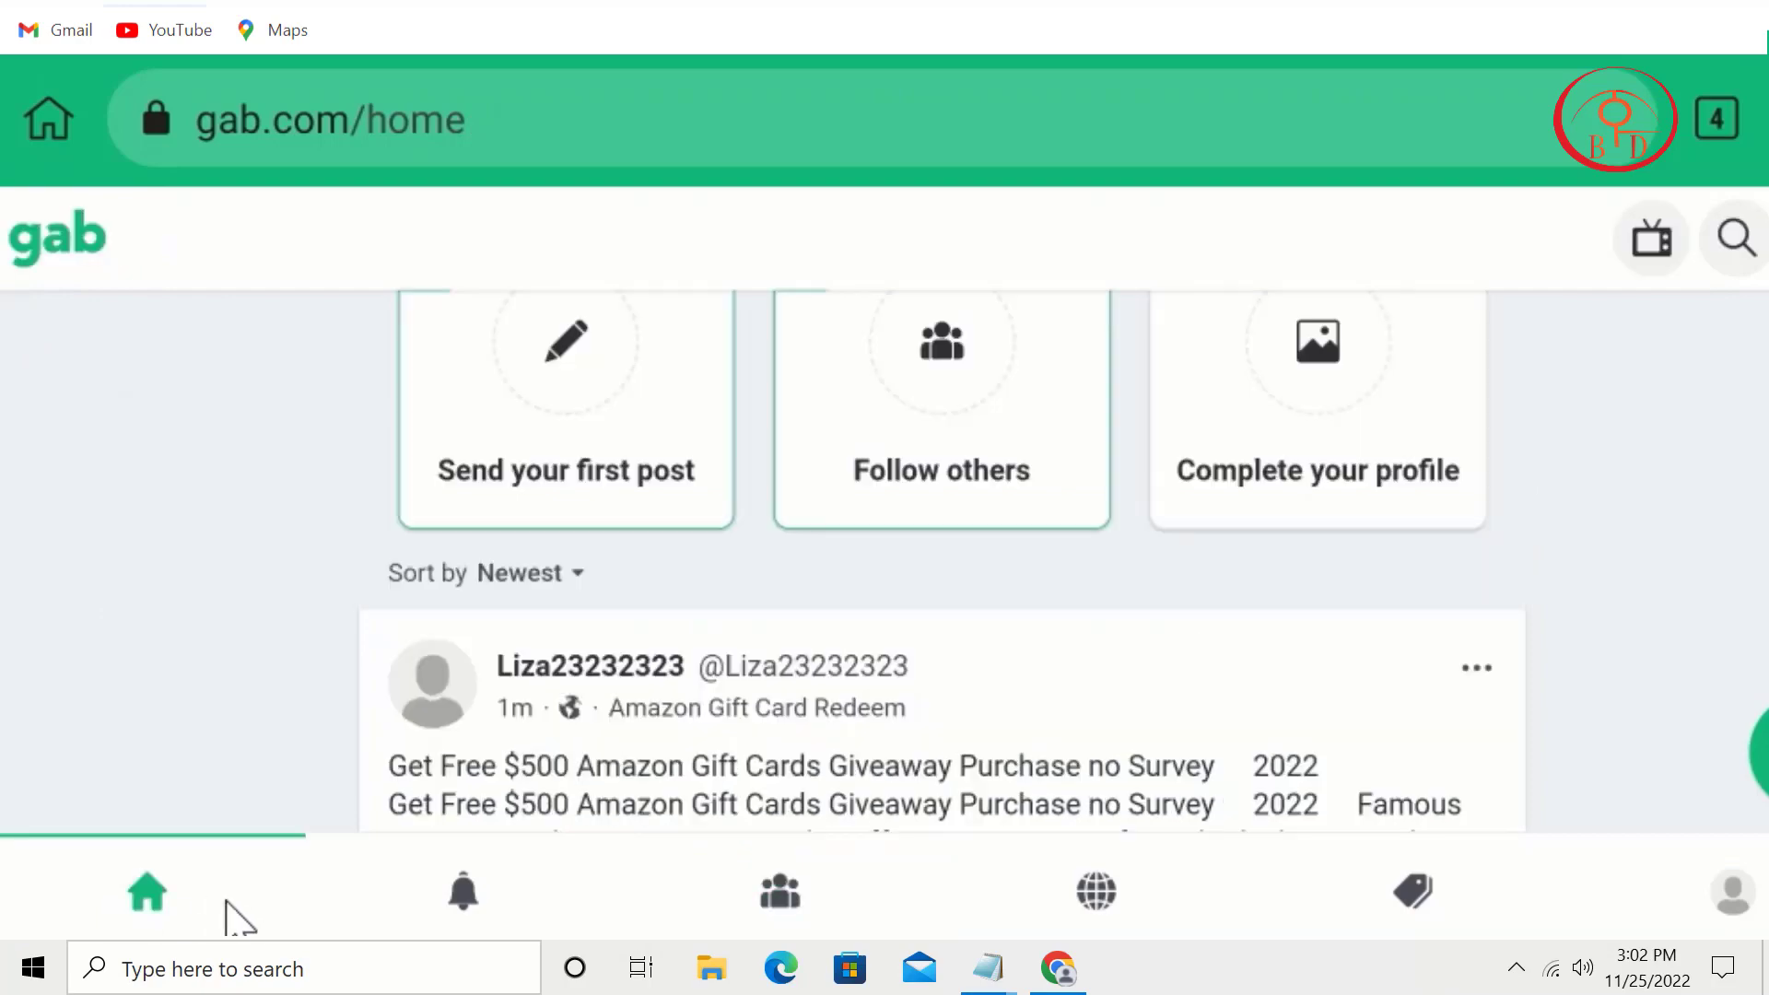
scroll(237, 919, "down", 15)
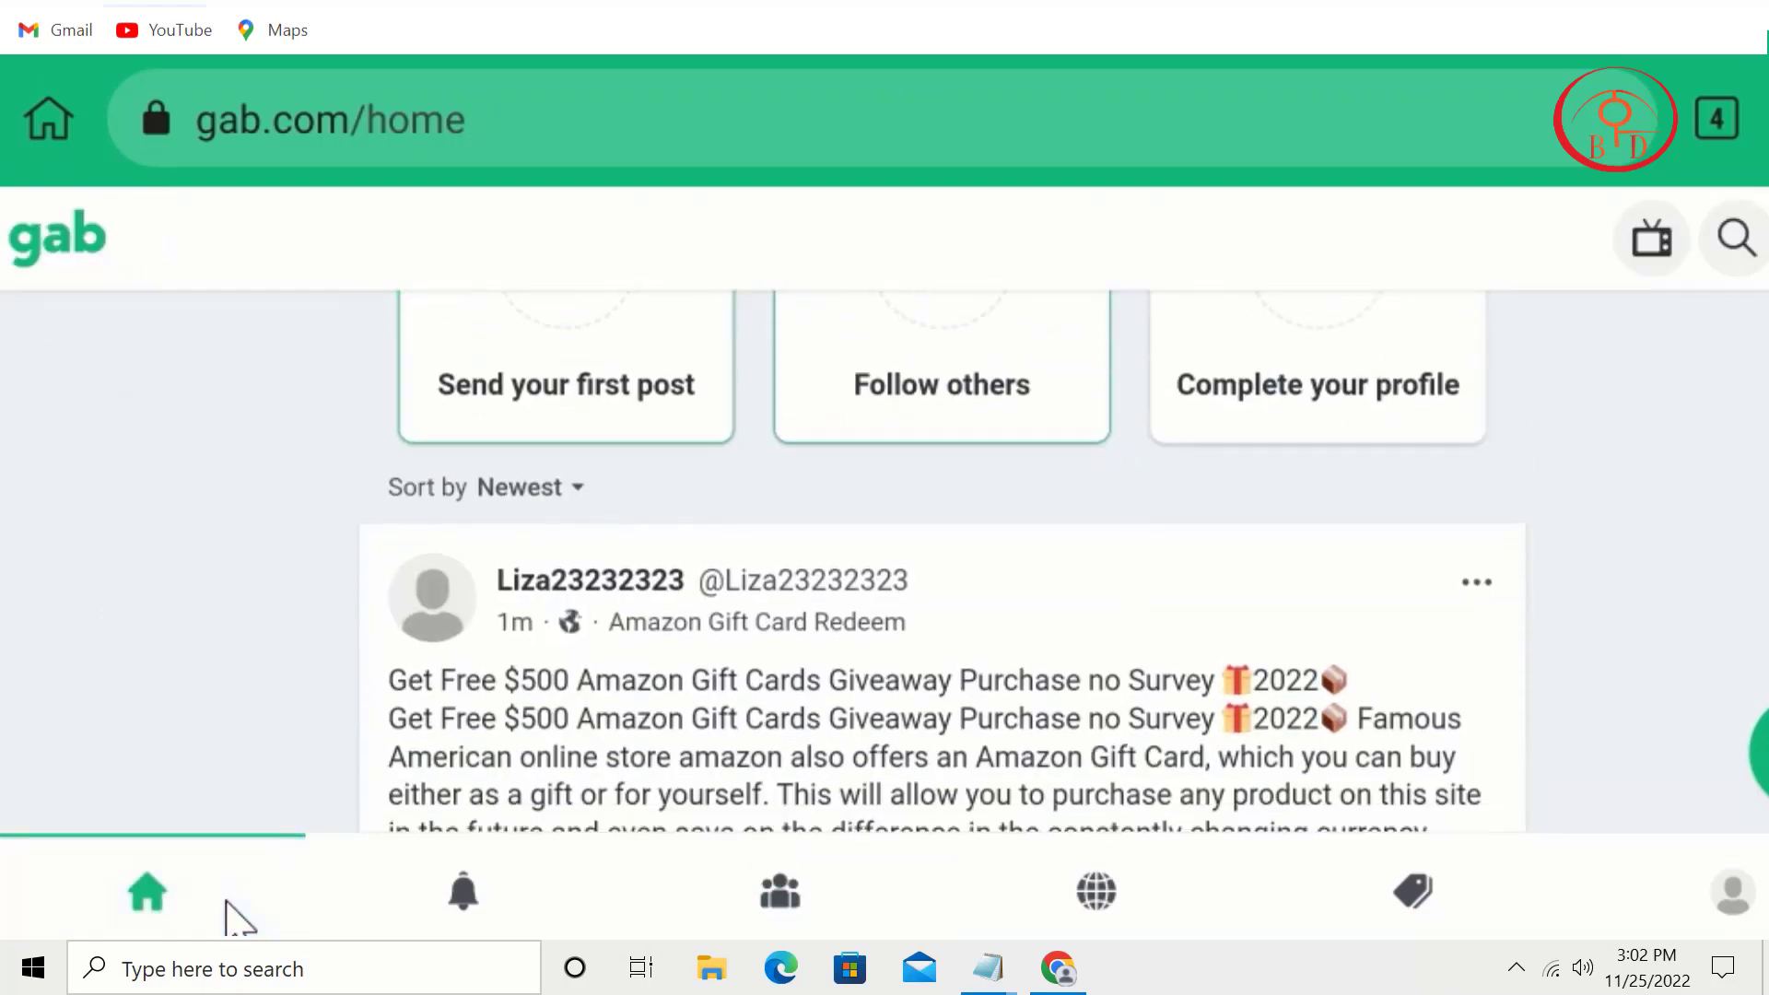
scroll(237, 919, "down", 15)
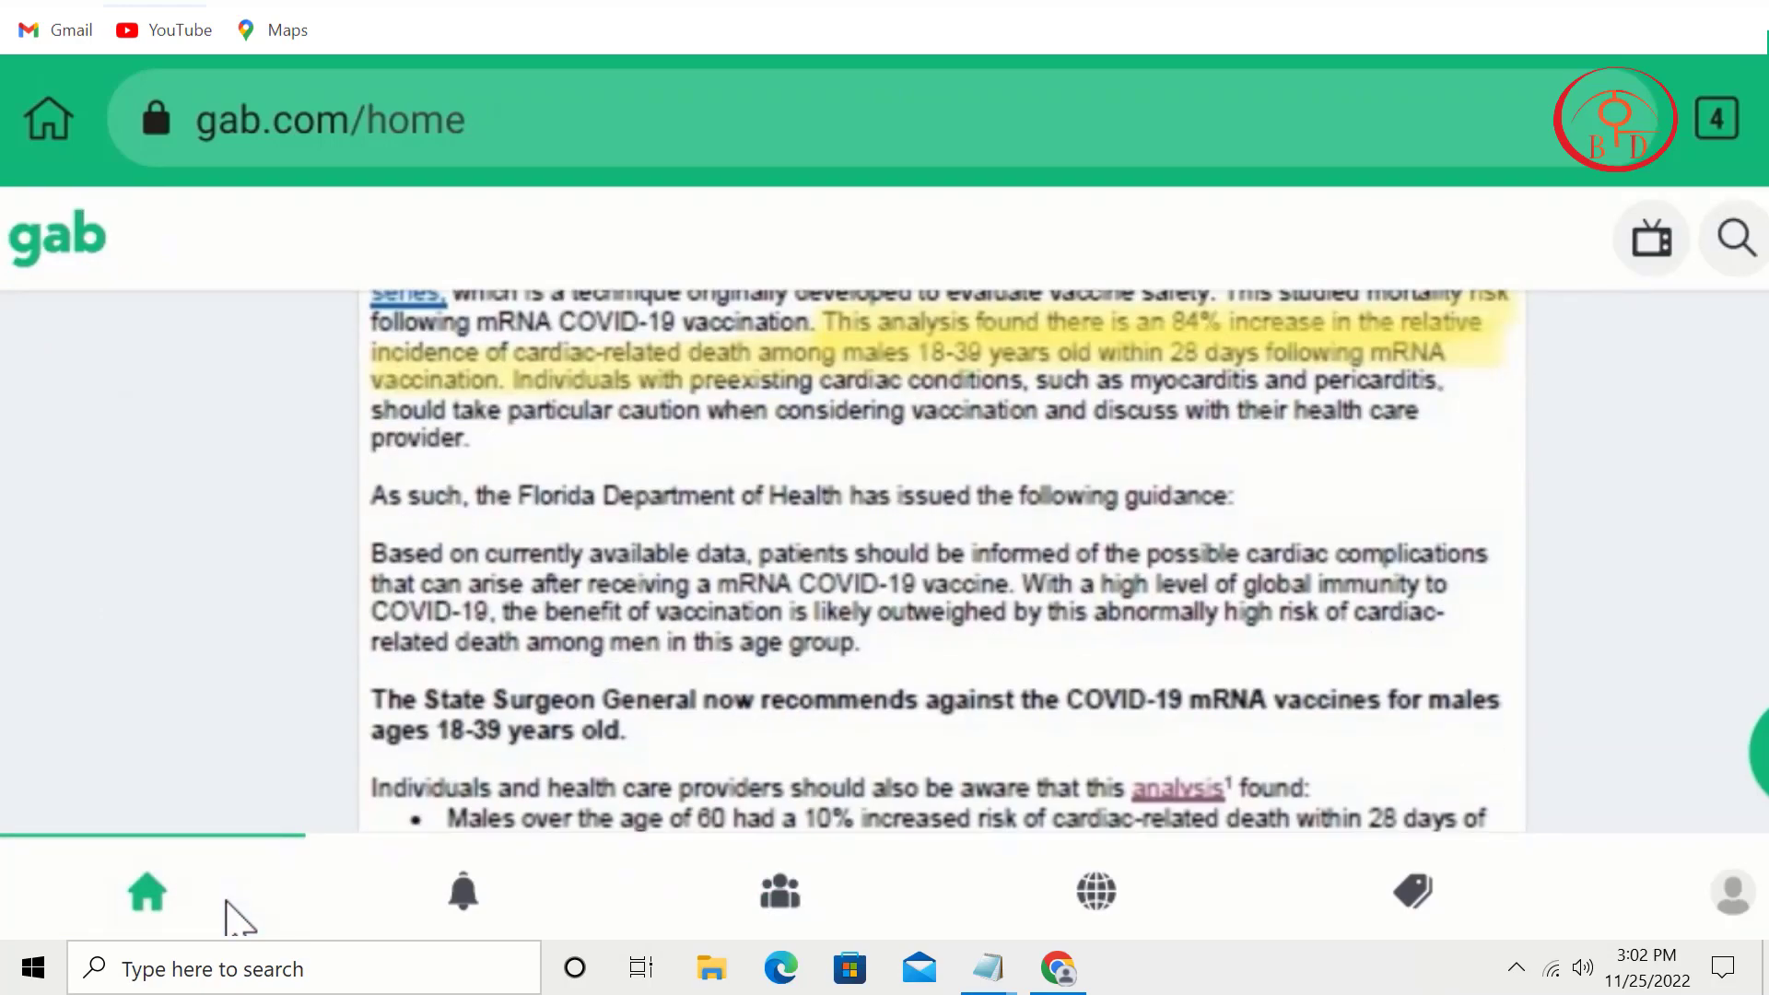
scroll(237, 919, "down", 15)
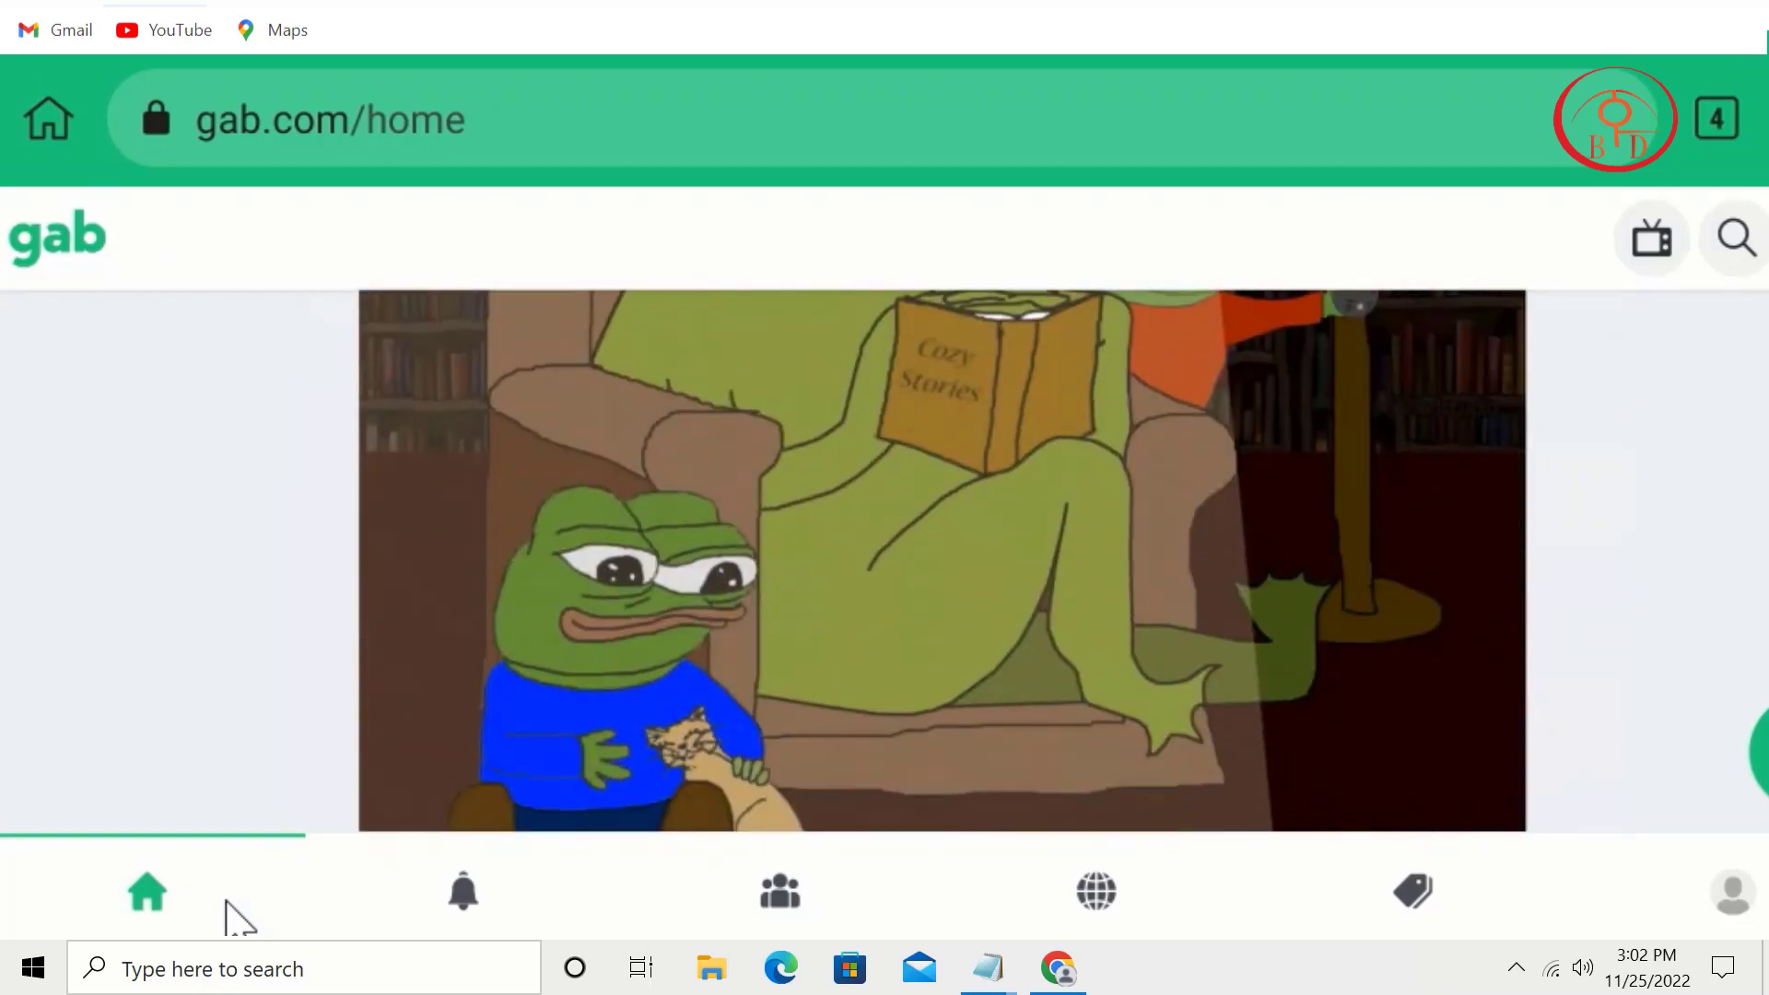
scroll(238, 918, "down", 15)
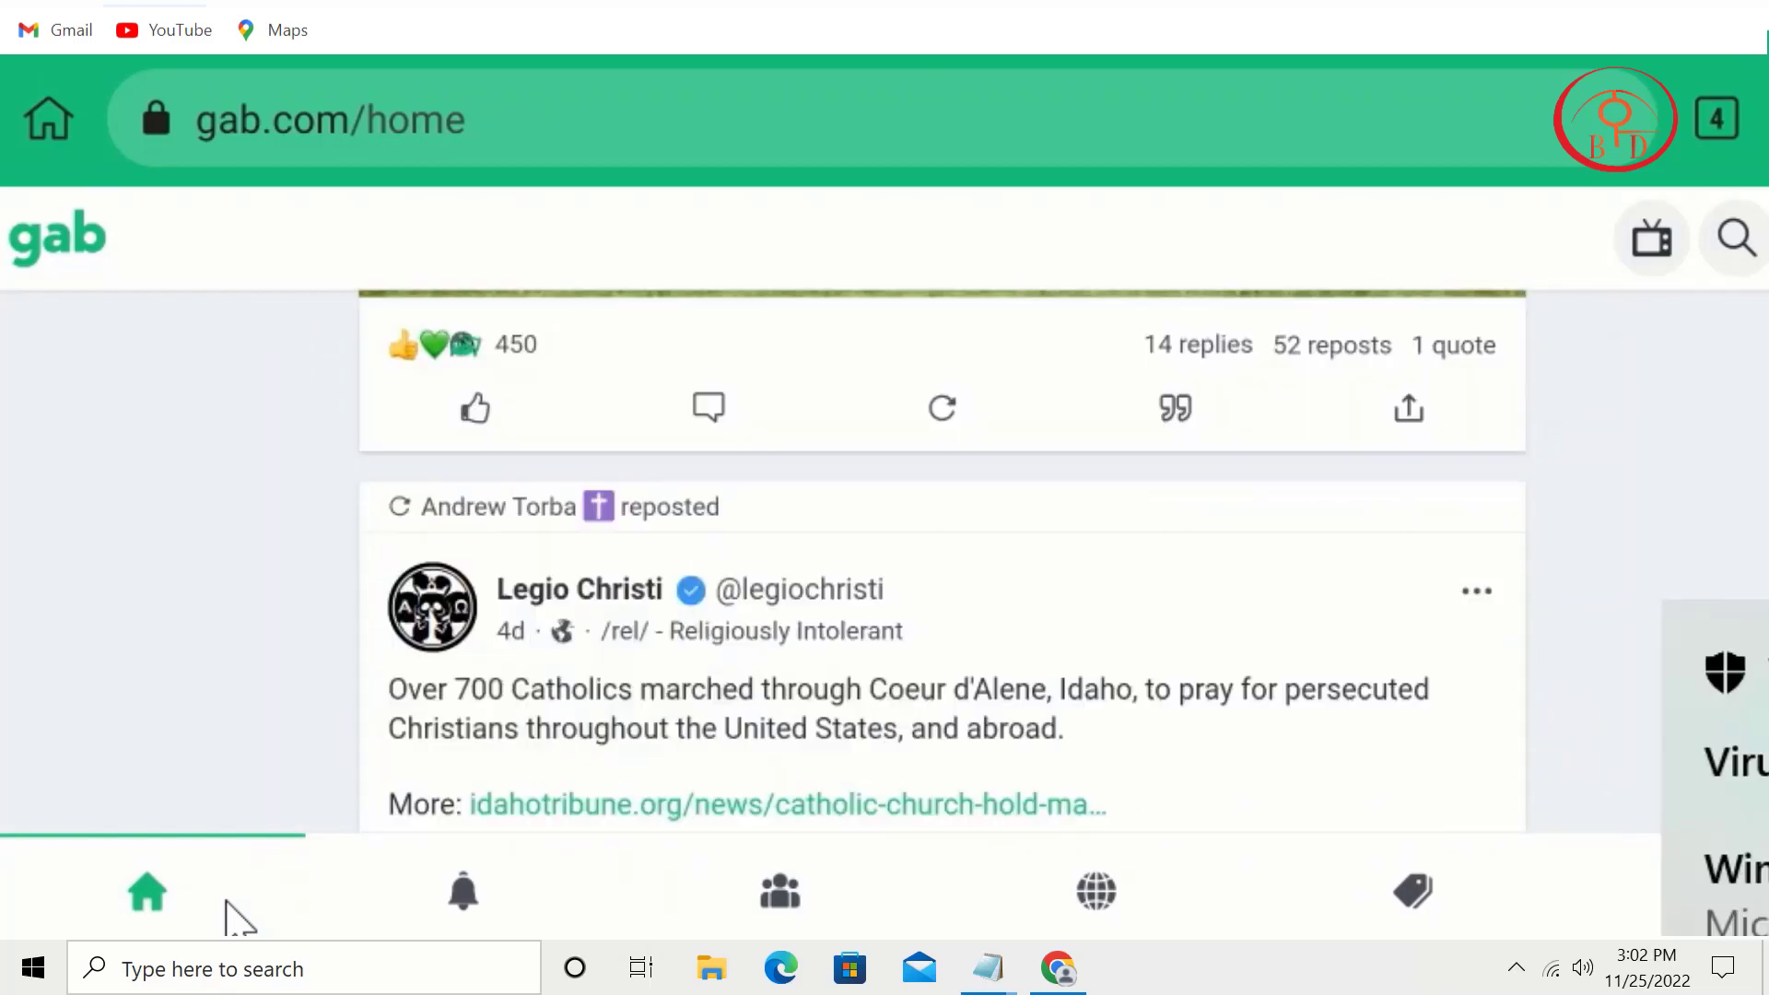
scroll(238, 919, "down", 3)
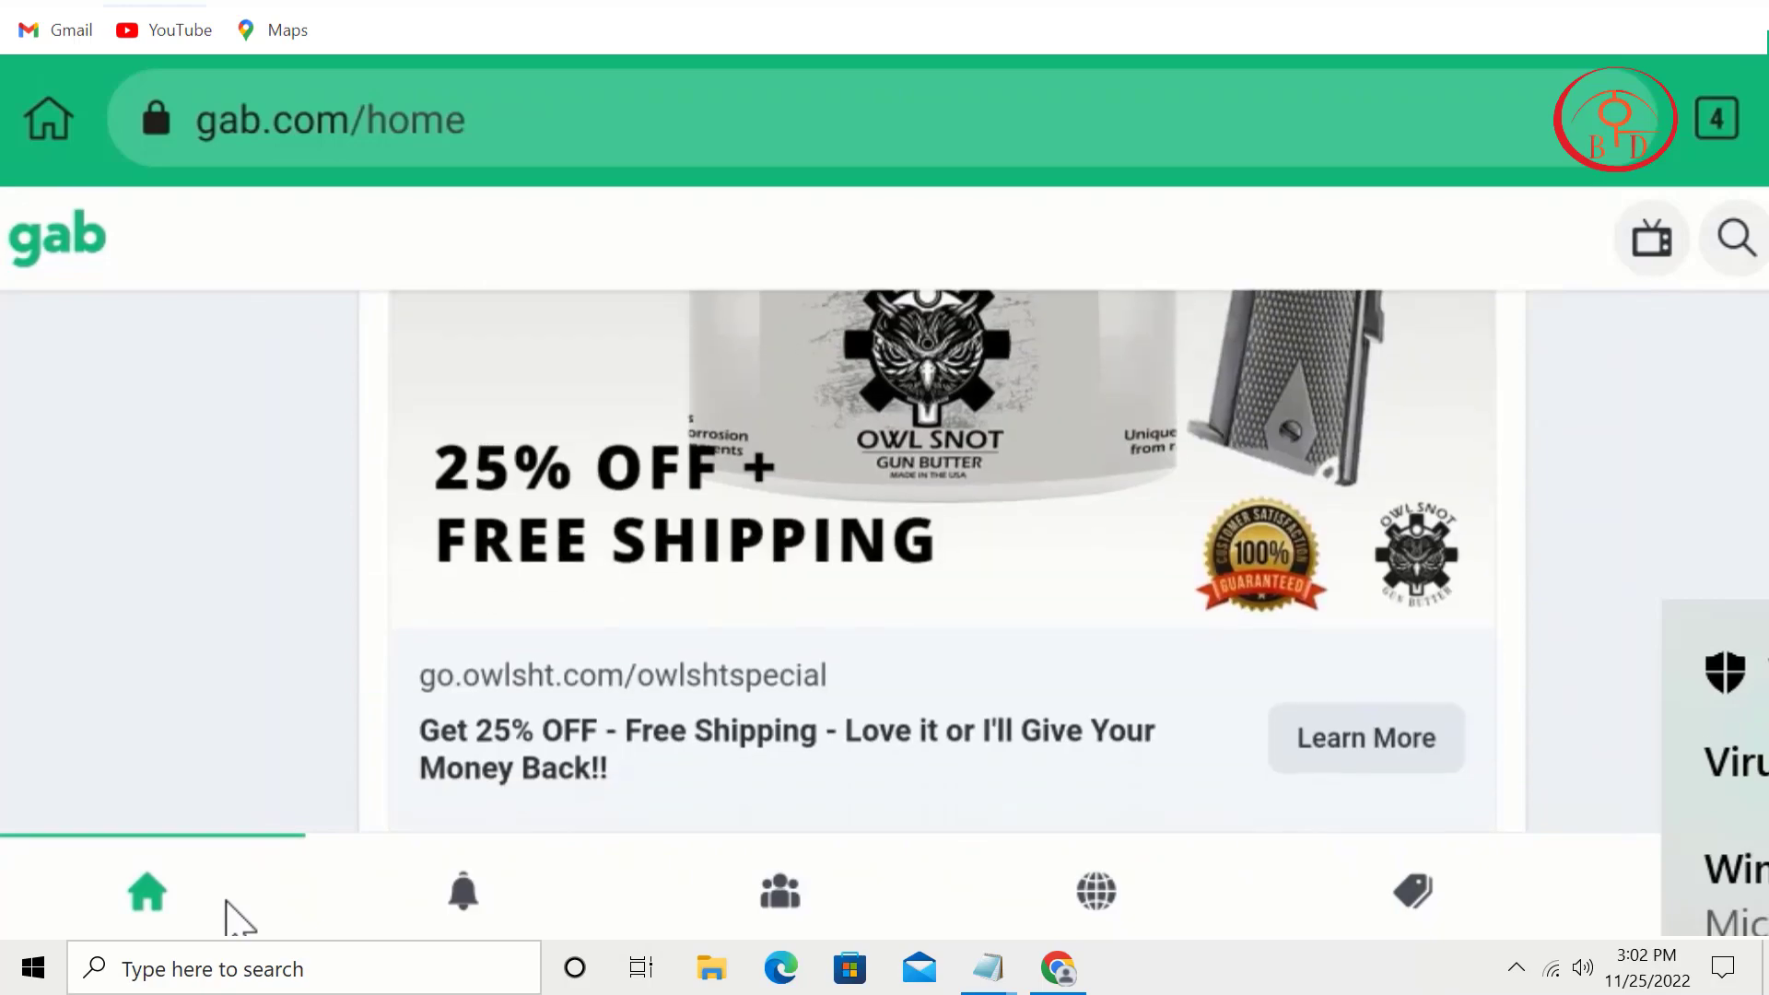
scroll(238, 918, "up", 20)
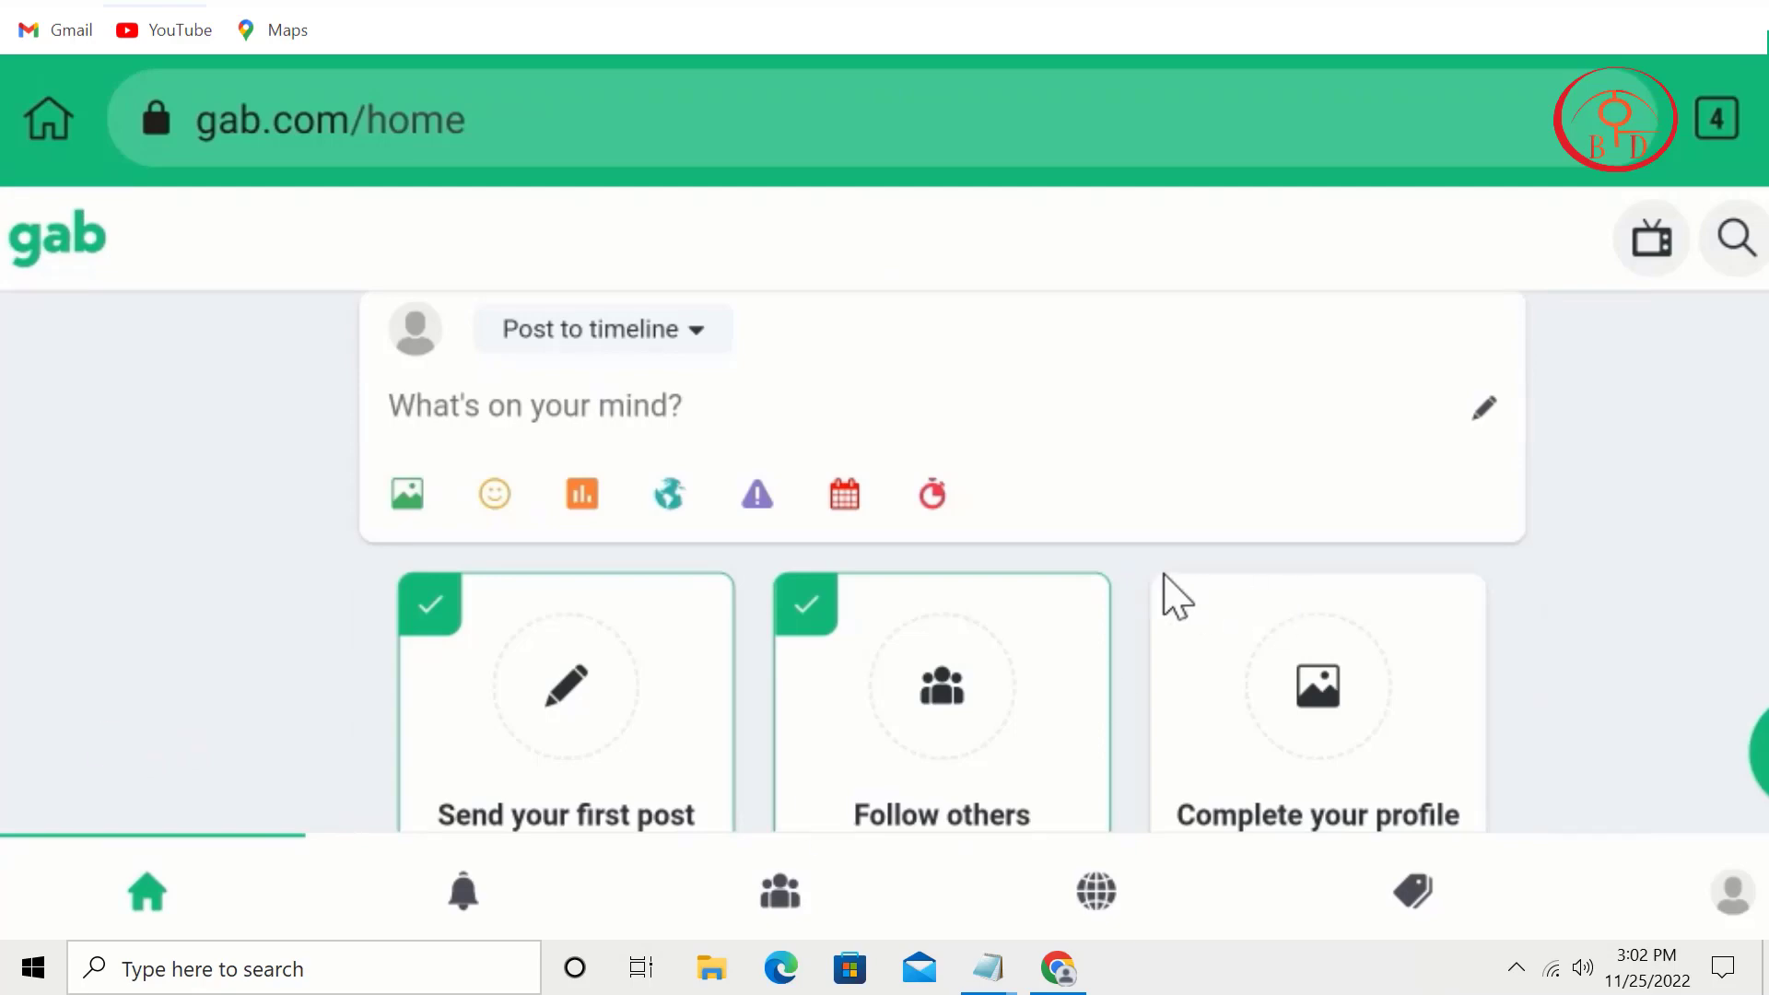
scroll(1185, 531, "down", 15)
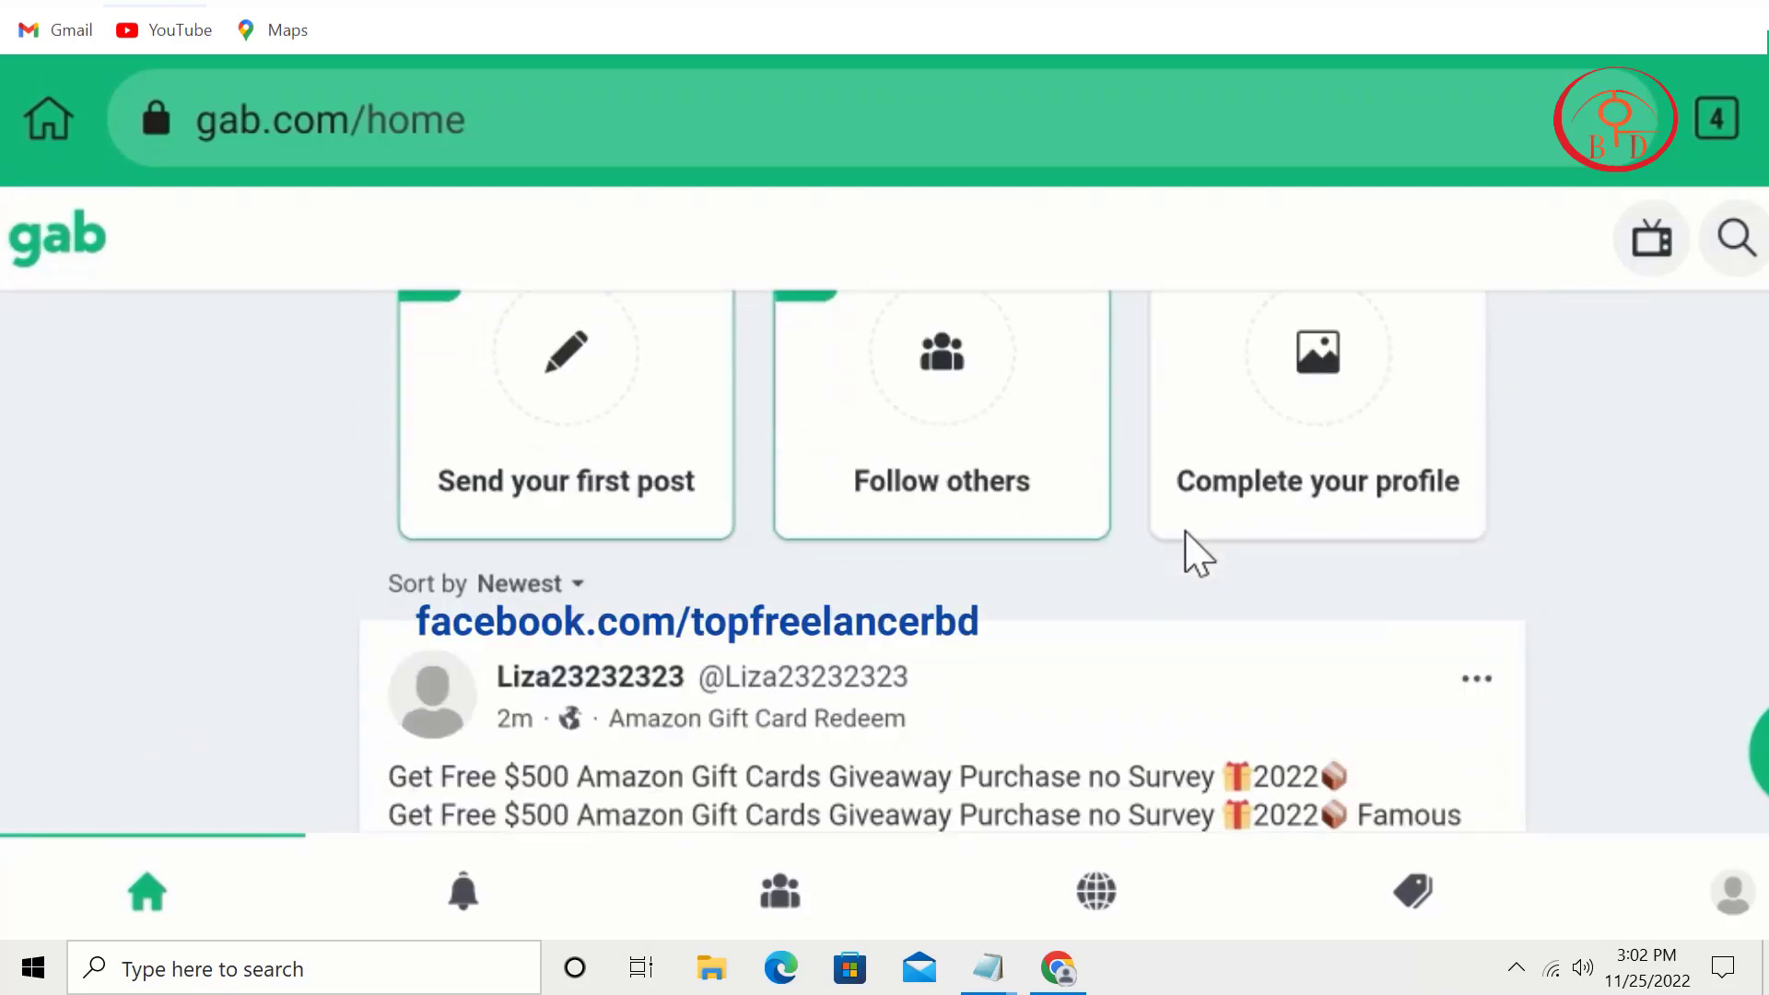
scroll(1185, 532, "up", 15)
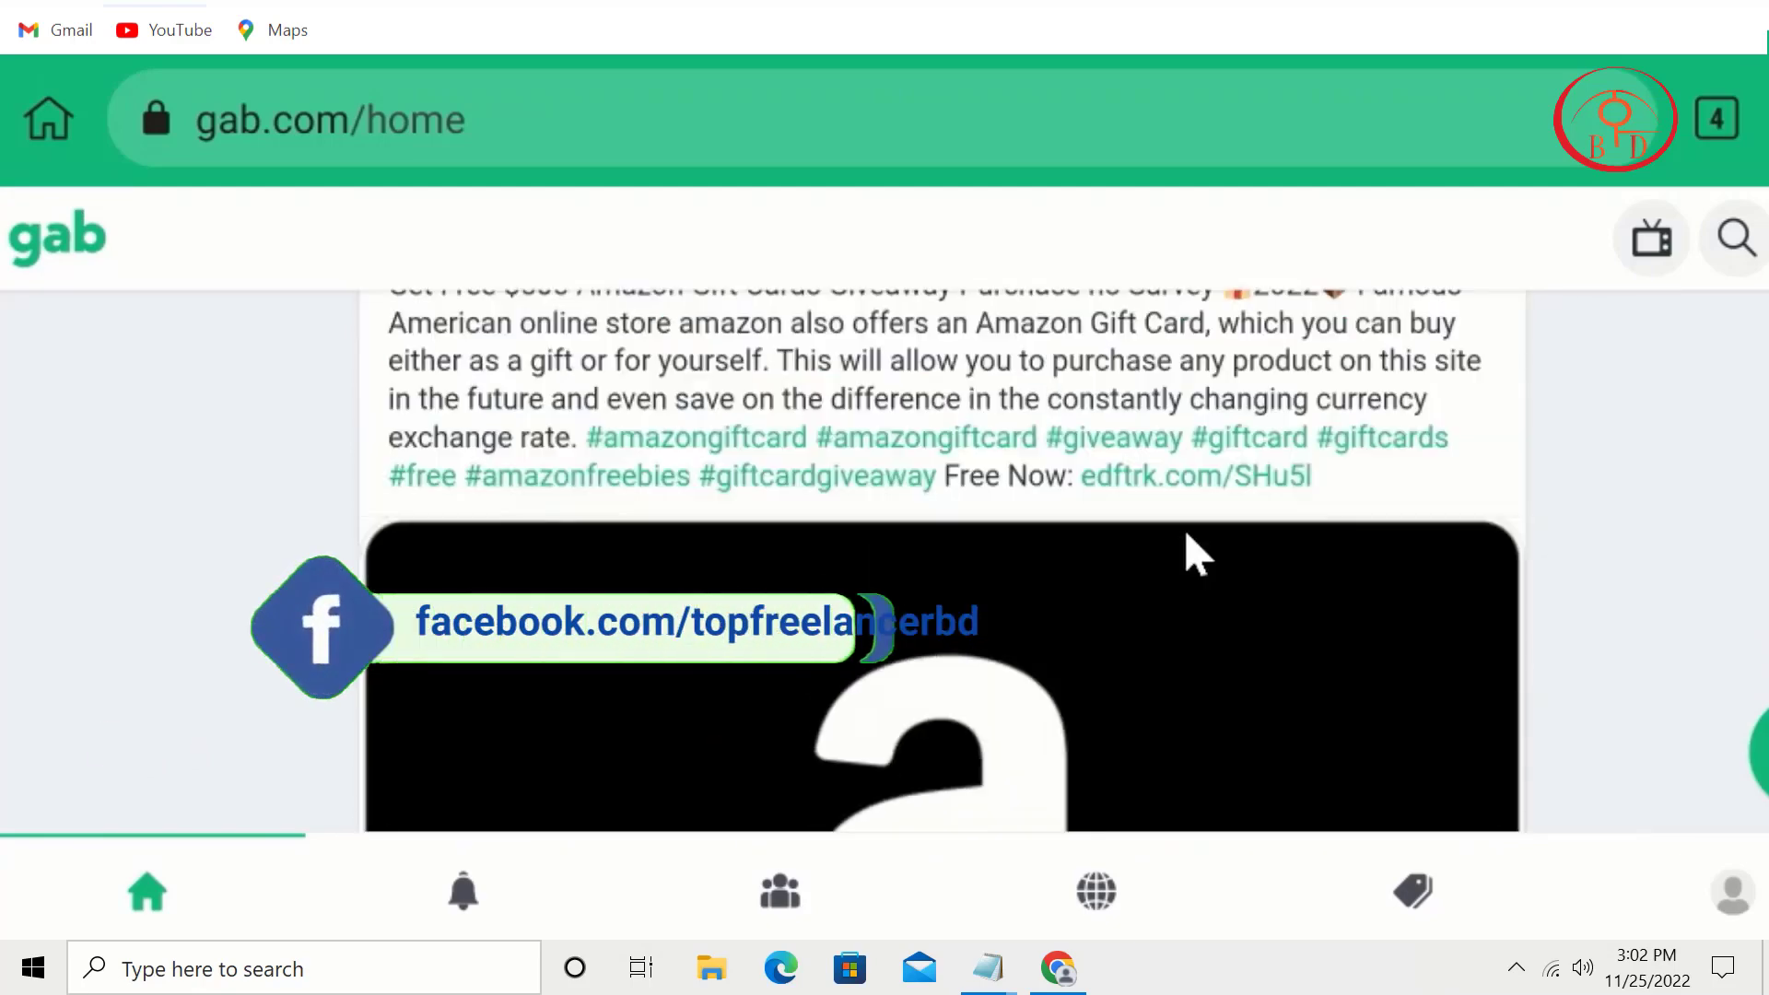
scroll(1185, 532, "down", 20)
scroll(1185, 531, "up", 20)
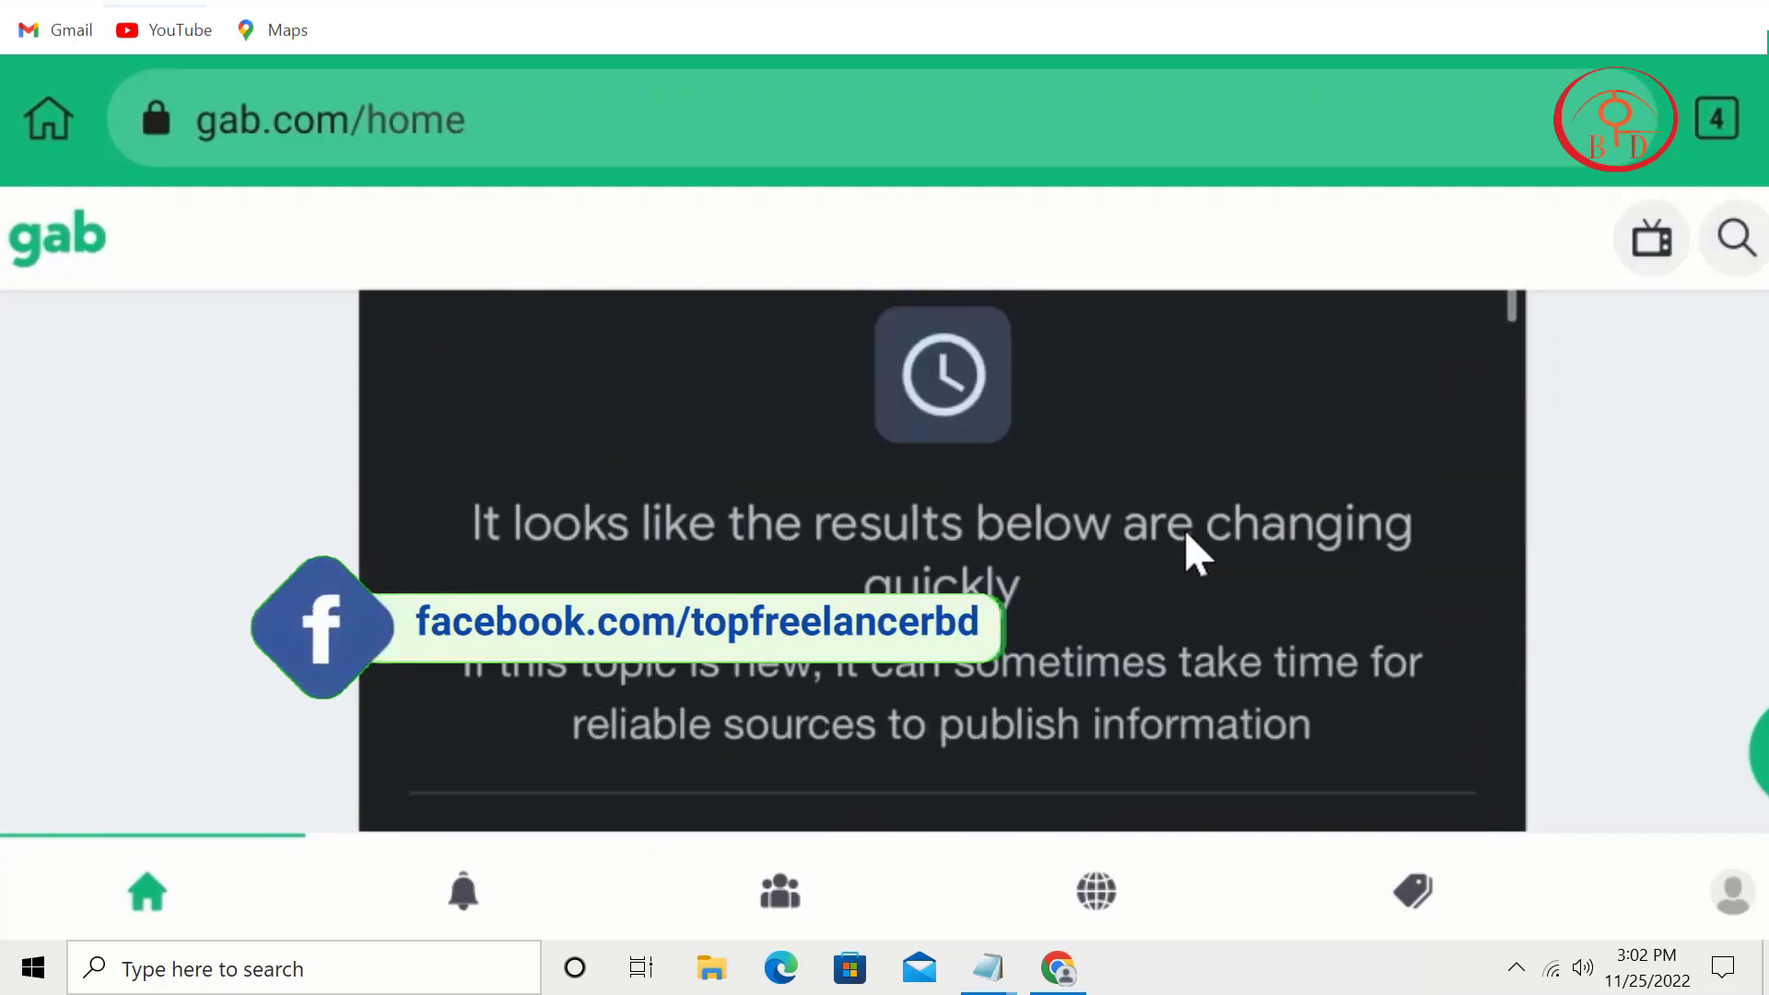